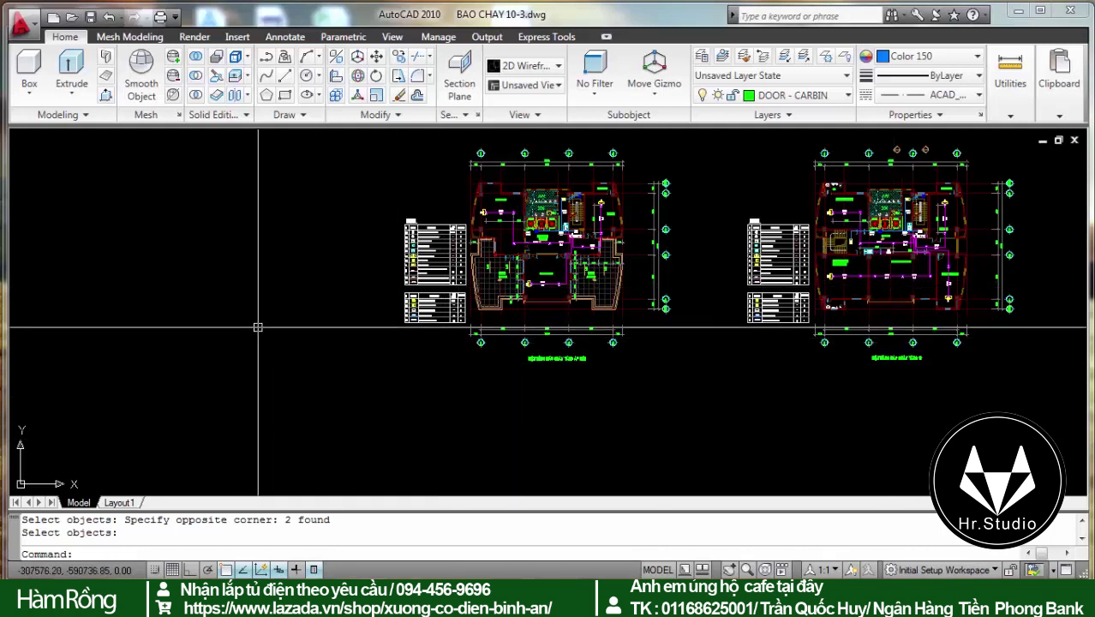
Zoom out from the two upper-floor plans to show the full row of fire alarm plans and legends
scroll(300, 377, "down", 5)
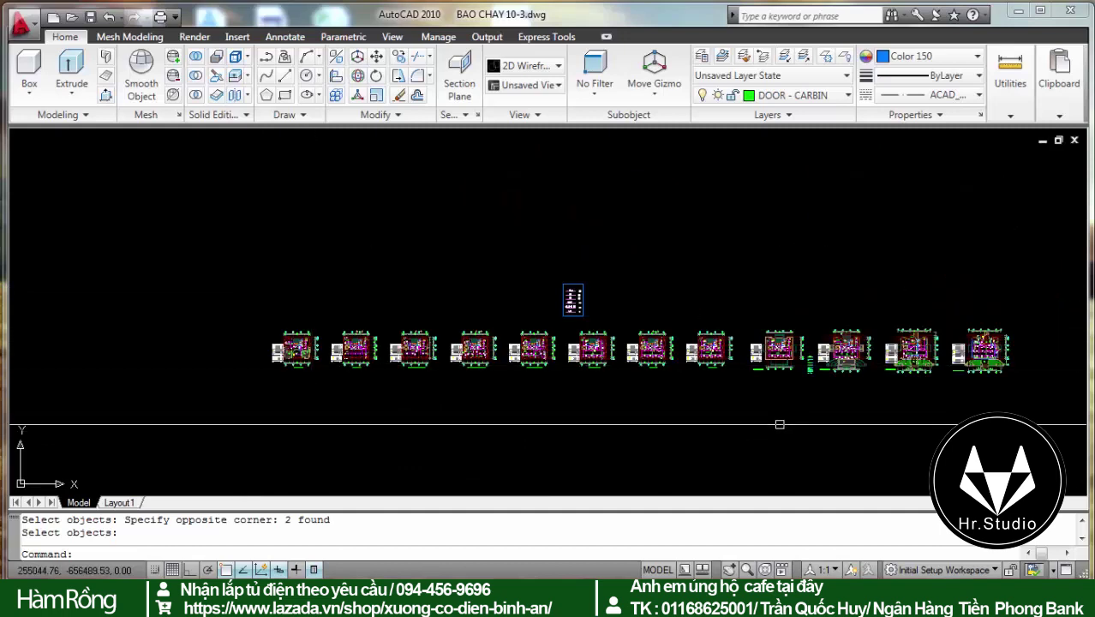
scroll(1004, 375, "up", 4)
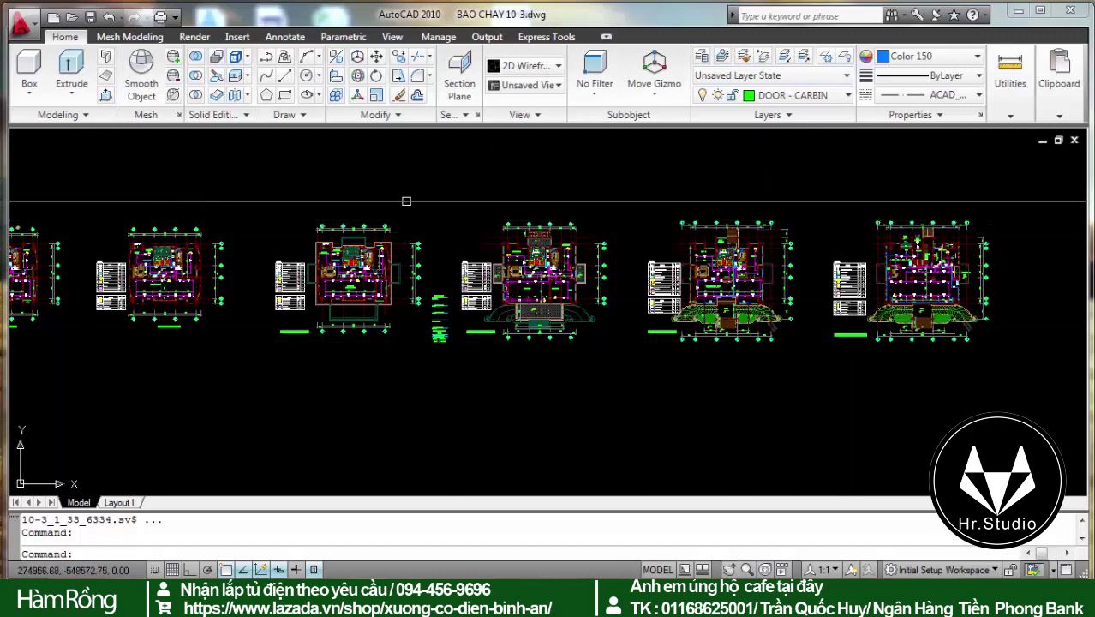
scroll(648, 223, "down", 3)
scroll(163, 193, "up", 4)
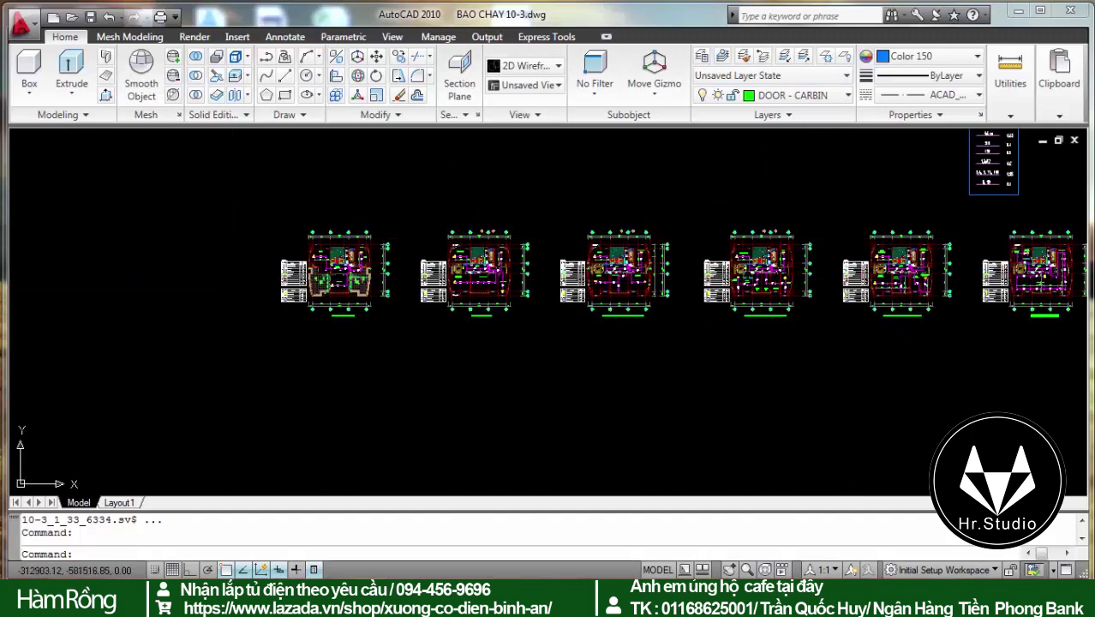
scroll(581, 297, "down", 5)
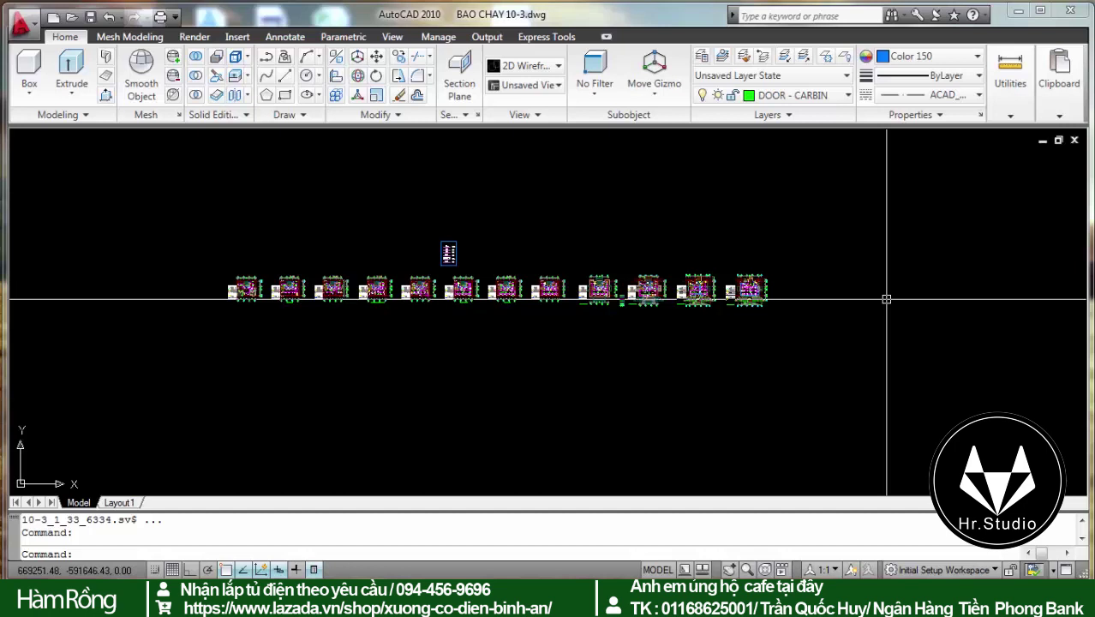
Zoom in on the plan with the curved entrance stairs and its legend tables
scroll(824, 299, "up", 5)
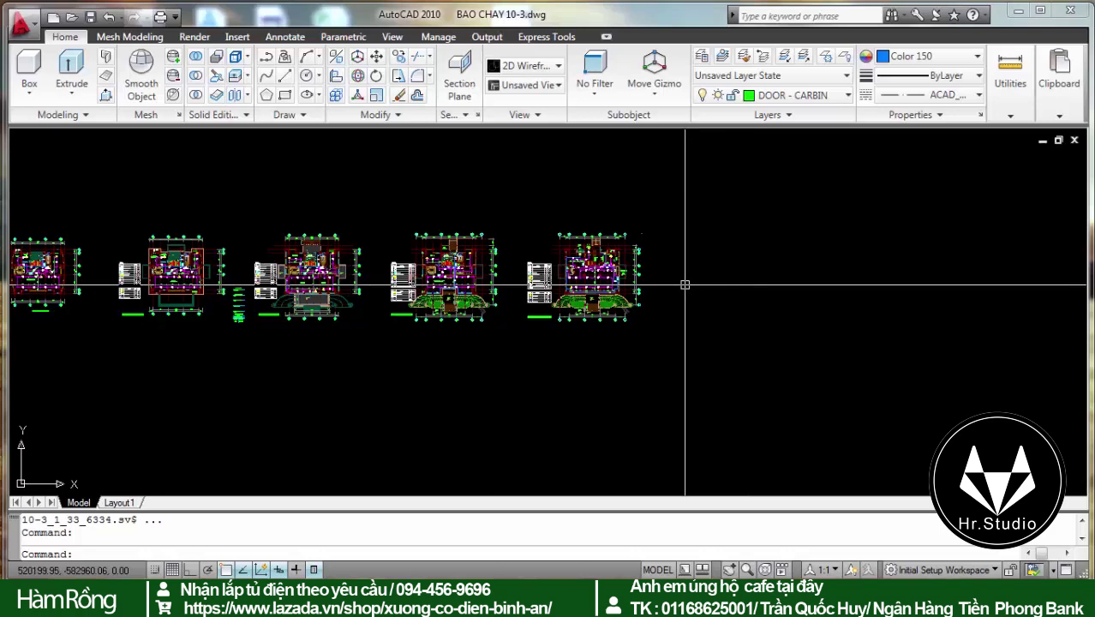
scroll(605, 279, "up", 5)
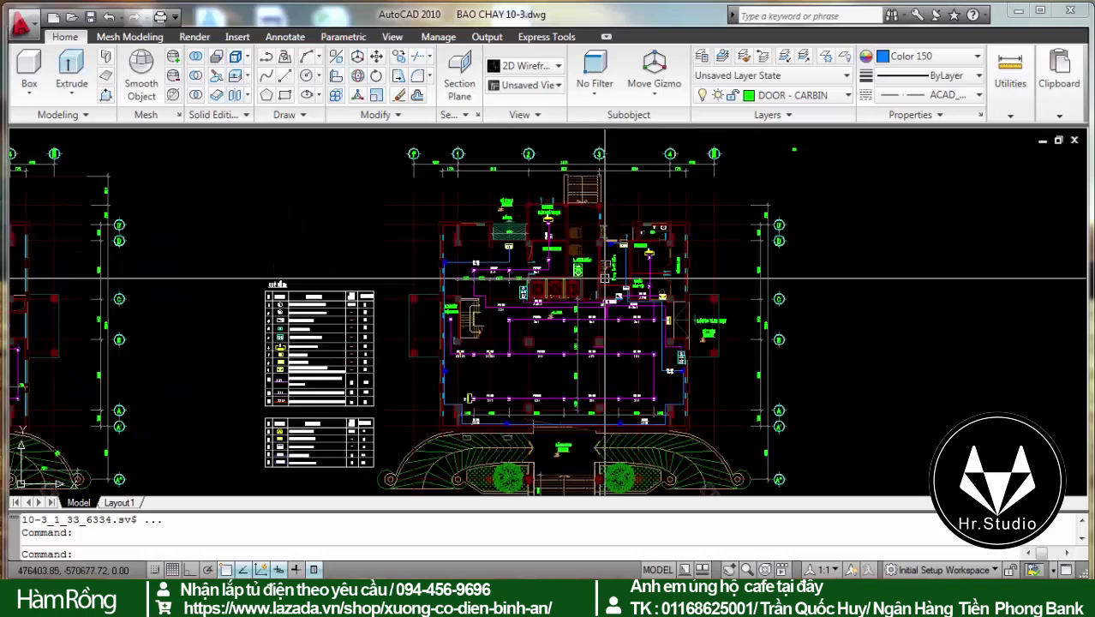
Zoom in to read the ground-floor CHÚ DẪN legend table
scroll(428, 278, "down", 2)
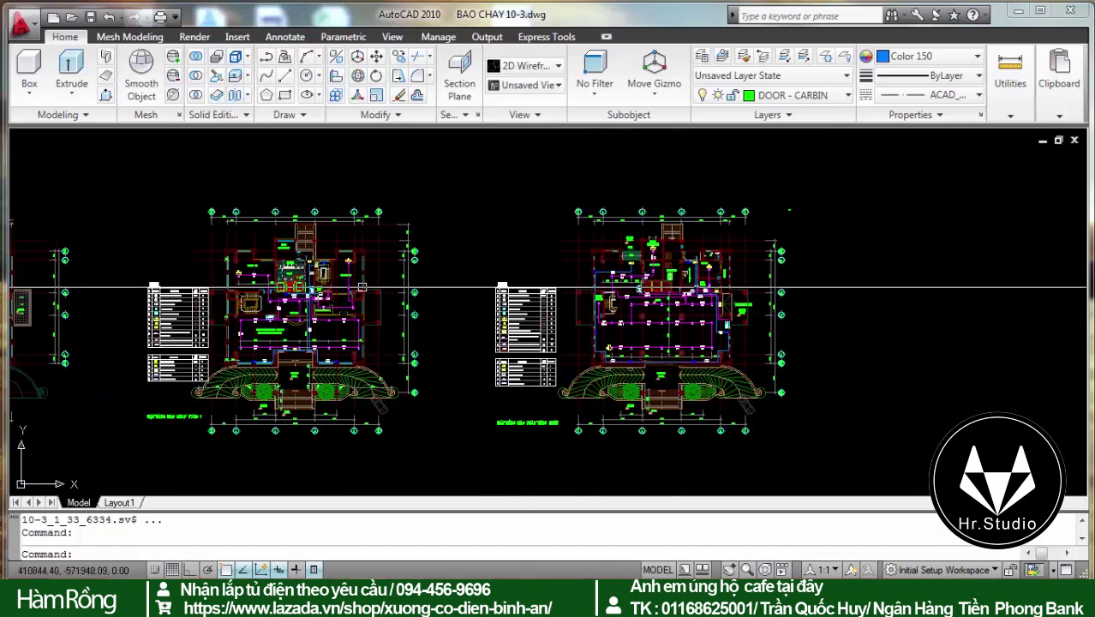
scroll(238, 286, "up", 5)
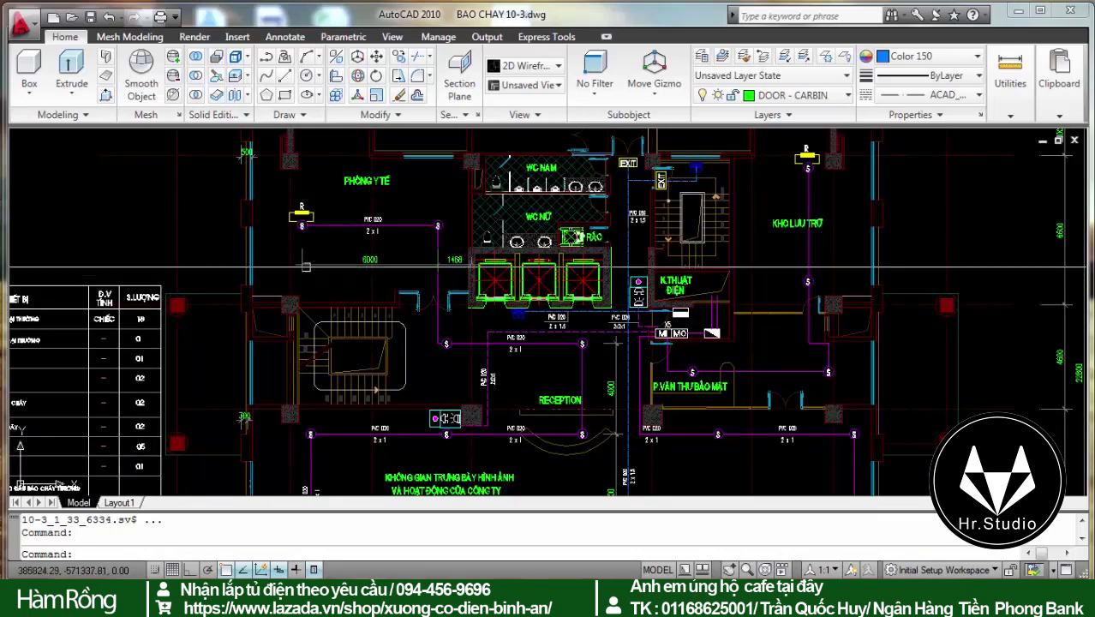
scroll(288, 266, "down", 2)
scroll(274, 267, "down", 3)
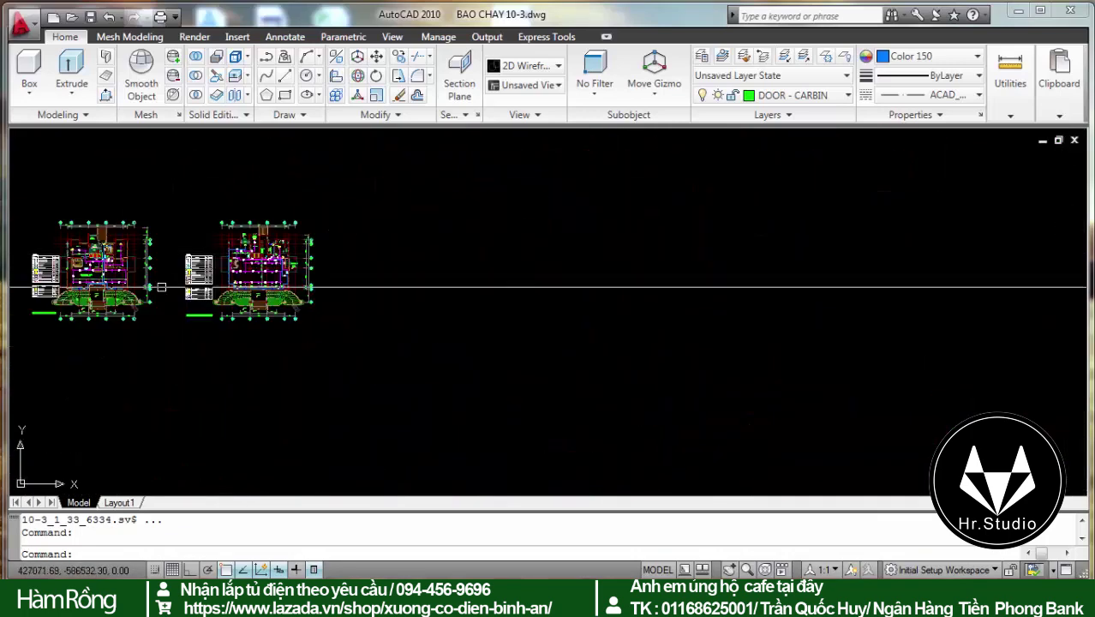
scroll(274, 267, "up", 4)
scroll(902, 377, "down", 3)
scroll(901, 377, "down", 1)
scroll(901, 377, "down", 1)
scroll(169, 307, "up", 3)
scroll(168, 306, "up", 2)
scroll(465, 249, "down", 2)
scroll(640, 277, "down", 1)
scroll(640, 276, "up", 3)
scroll(636, 295, "up", 3)
Zoom in closely on the PVC D20 wiring runs and heat detectors
scroll(636, 295, "down", 3)
scroll(624, 437, "up", 3)
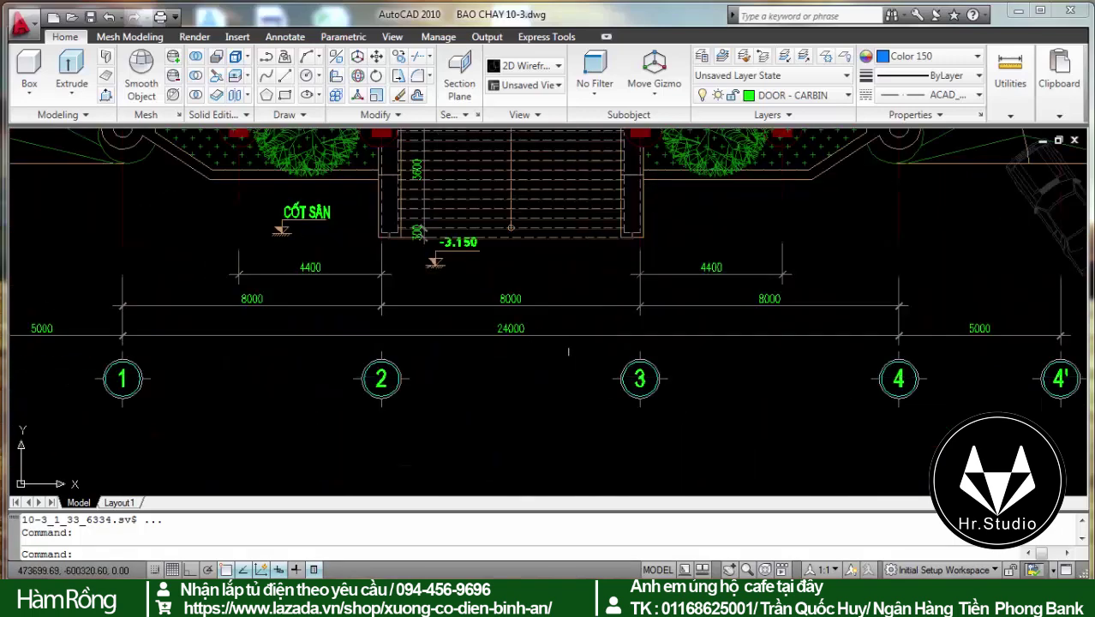
scroll(624, 436, "down", 1)
scroll(624, 437, "down", 2)
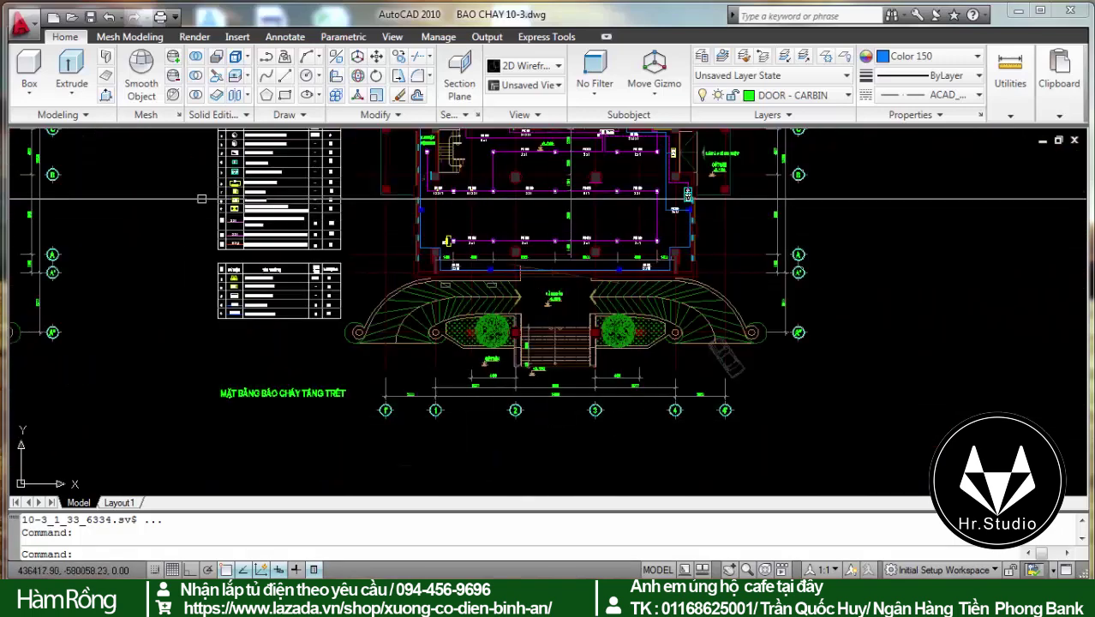
scroll(294, 342, "up", 4)
scroll(294, 343, "down", 2)
scroll(566, 223, "up", 3)
scroll(565, 223, "up", 1)
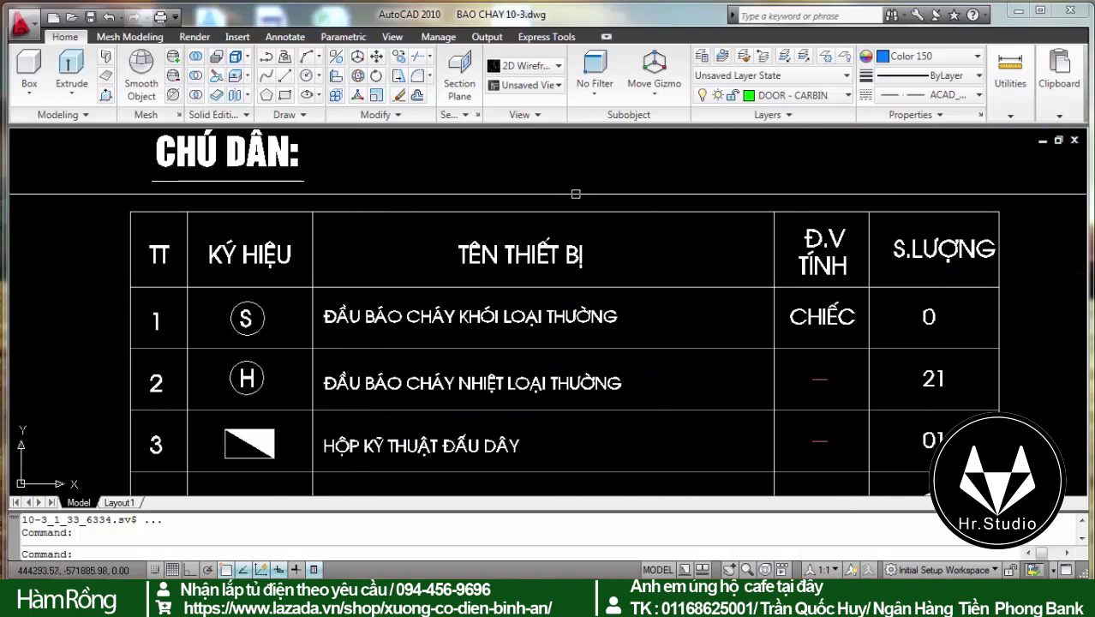
scroll(364, 246, "down", 3)
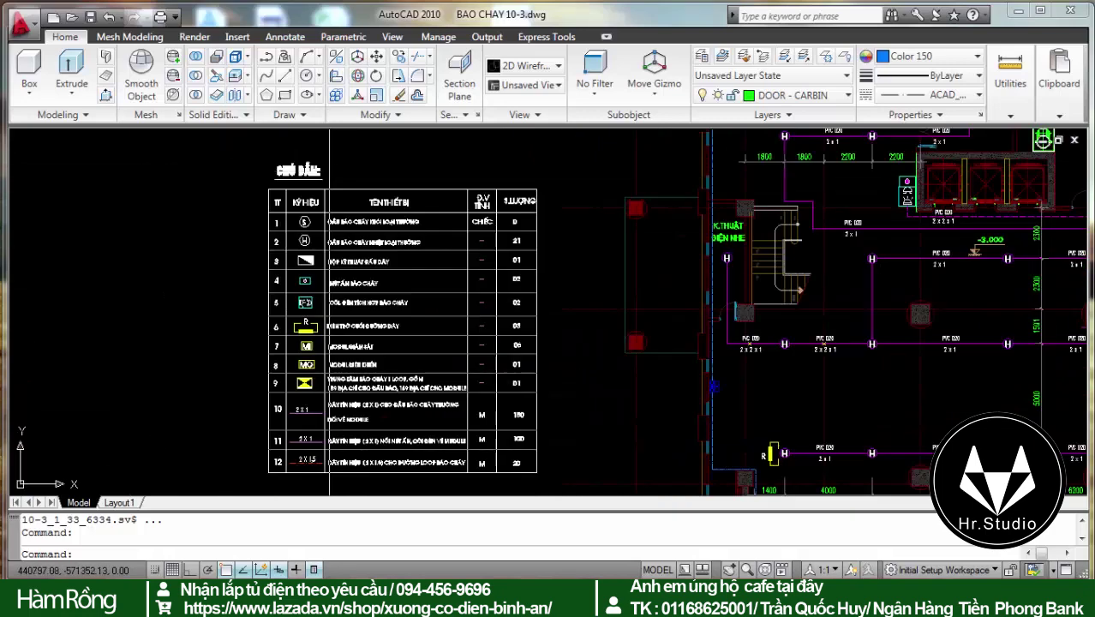
scroll(364, 246, "down", 2)
scroll(438, 216, "up", 1)
scroll(438, 216, "up", 3)
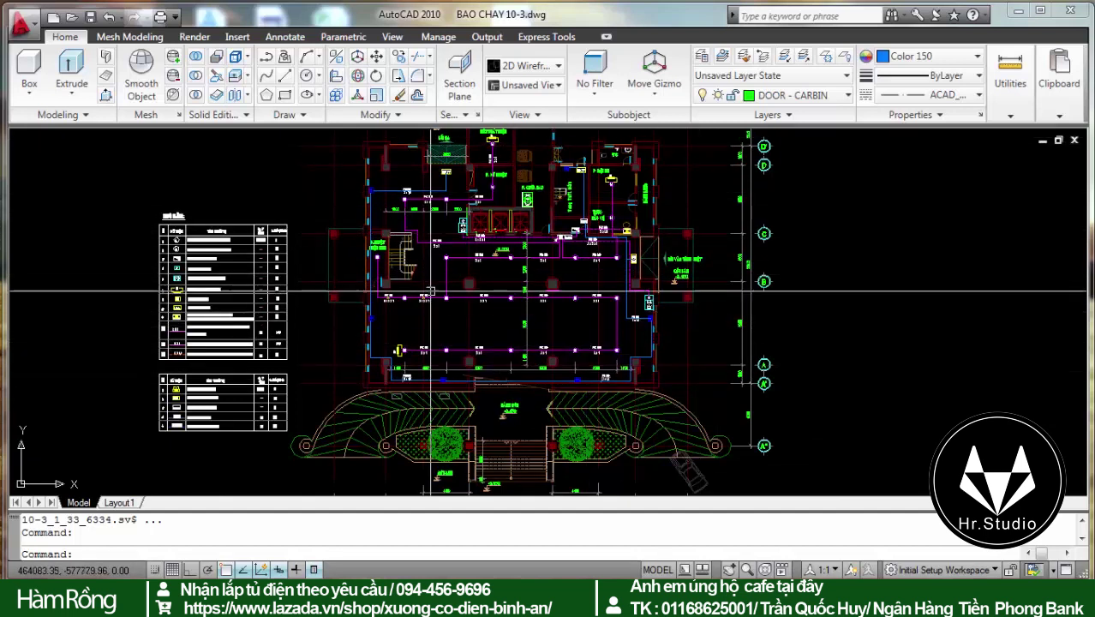
scroll(436, 272, "up", 5)
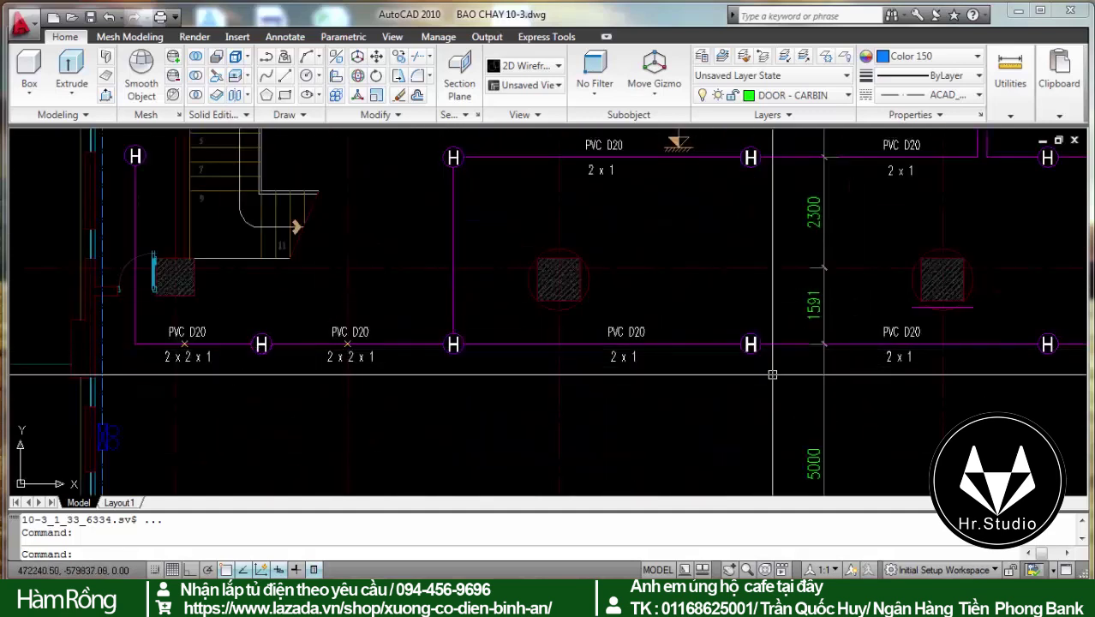
scroll(772, 375, "down", 5)
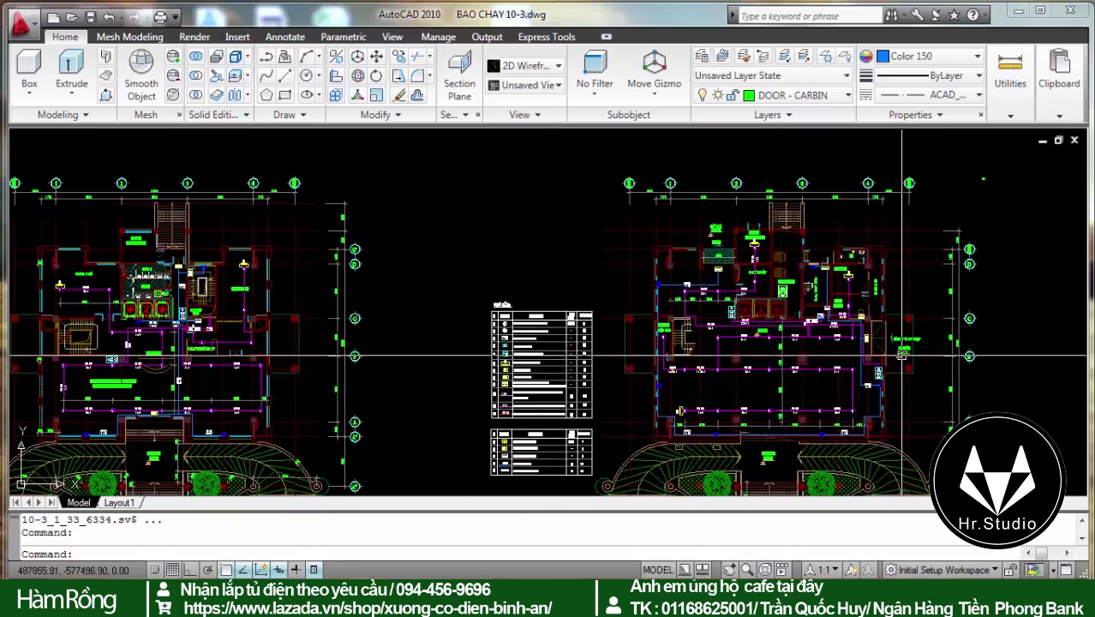
mouse_move(848, 255)
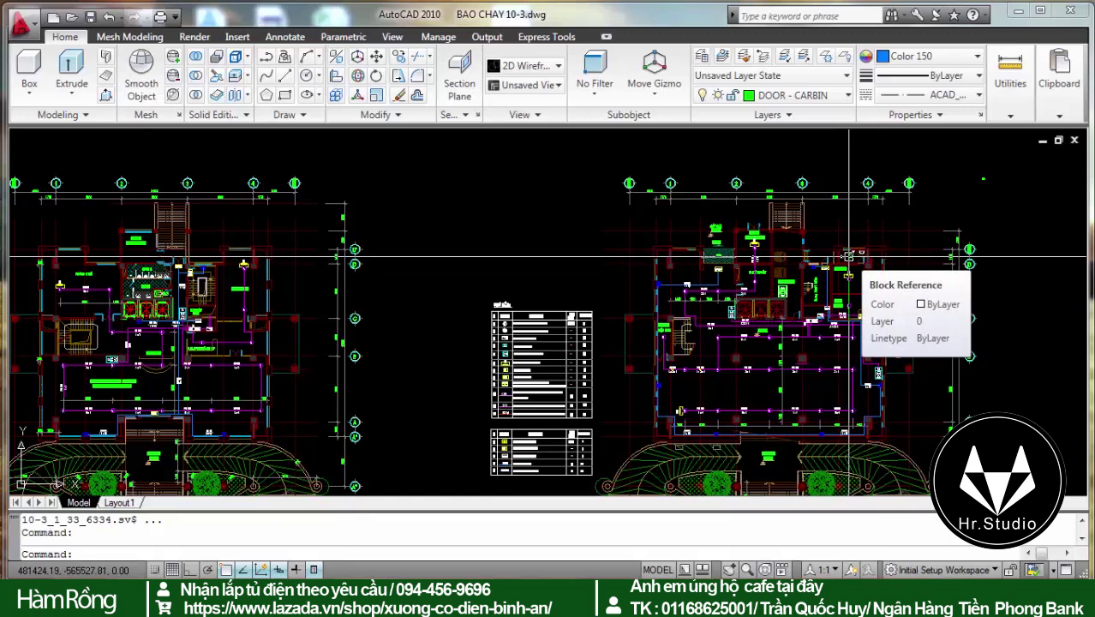
Zoom out until both full floor plans and the legend tables between them are visible
scroll(740, 192, "down", 2)
Inspect the PHÒNG TIỆC, SẢNH THANG and CAFE + ĂN NHẸ wiring and legend up close
scroll(740, 192, "down", 2)
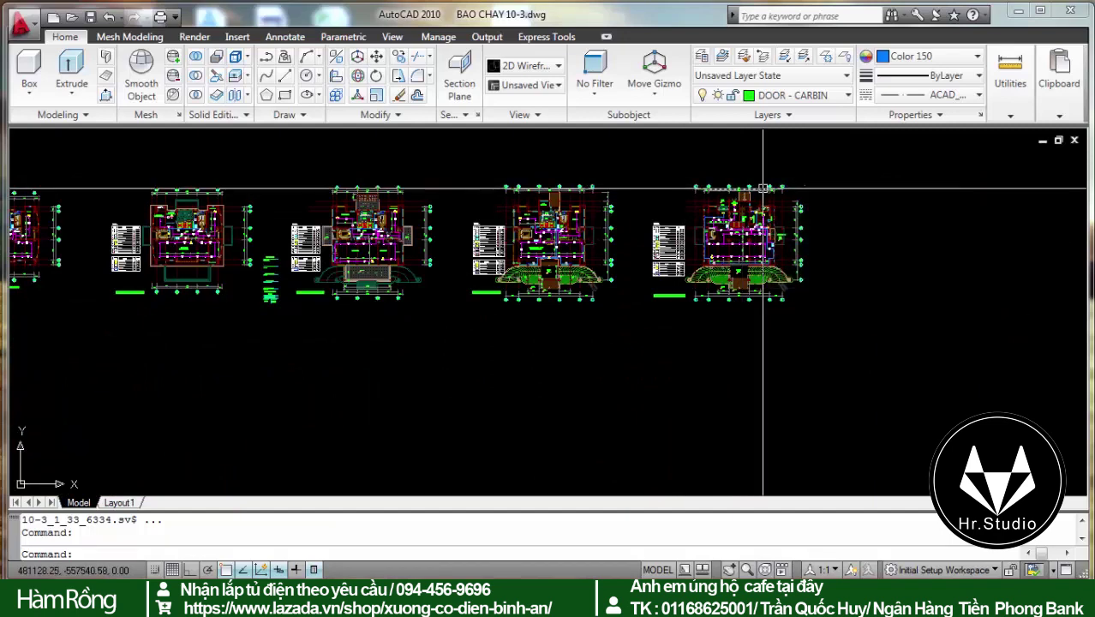
scroll(763, 187, "up", 5)
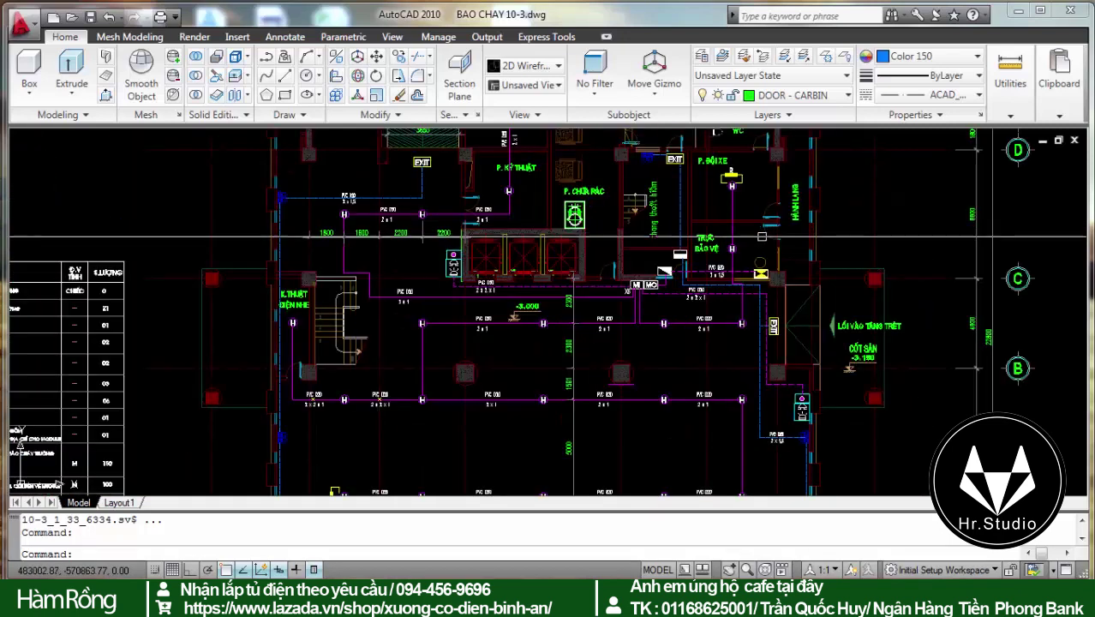
scroll(733, 269, "down", 3)
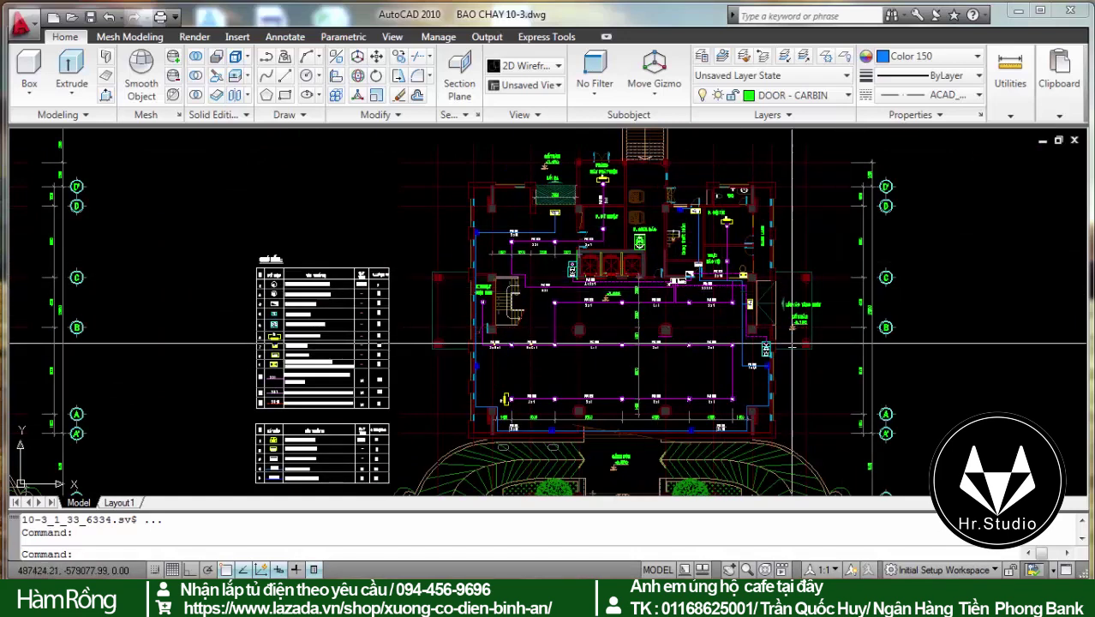
scroll(754, 308, "down", 3)
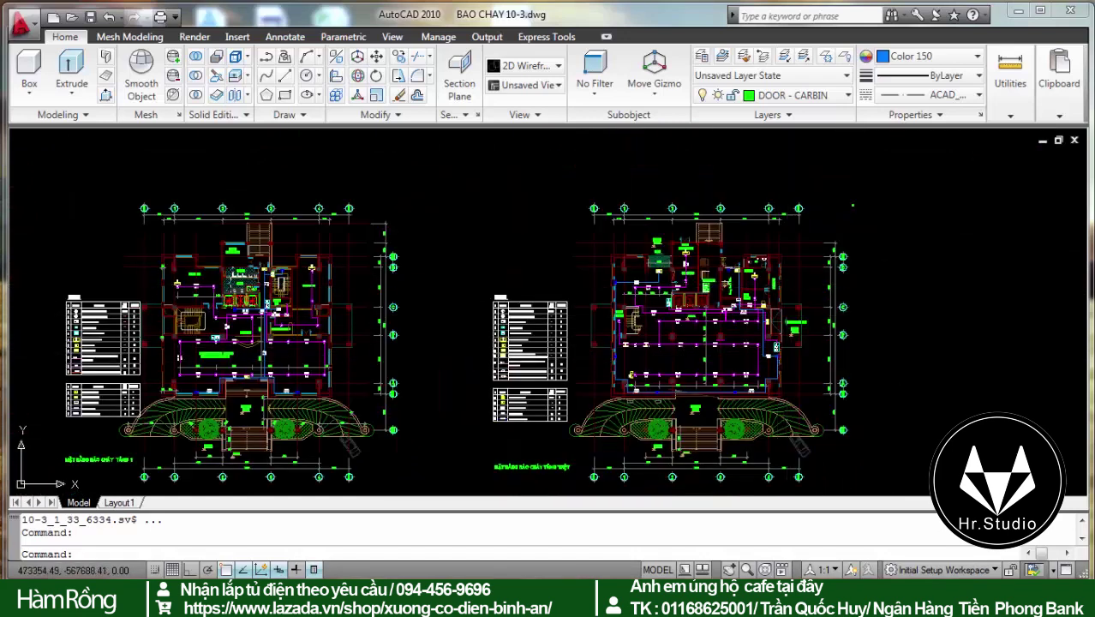
scroll(666, 428, "up", 4)
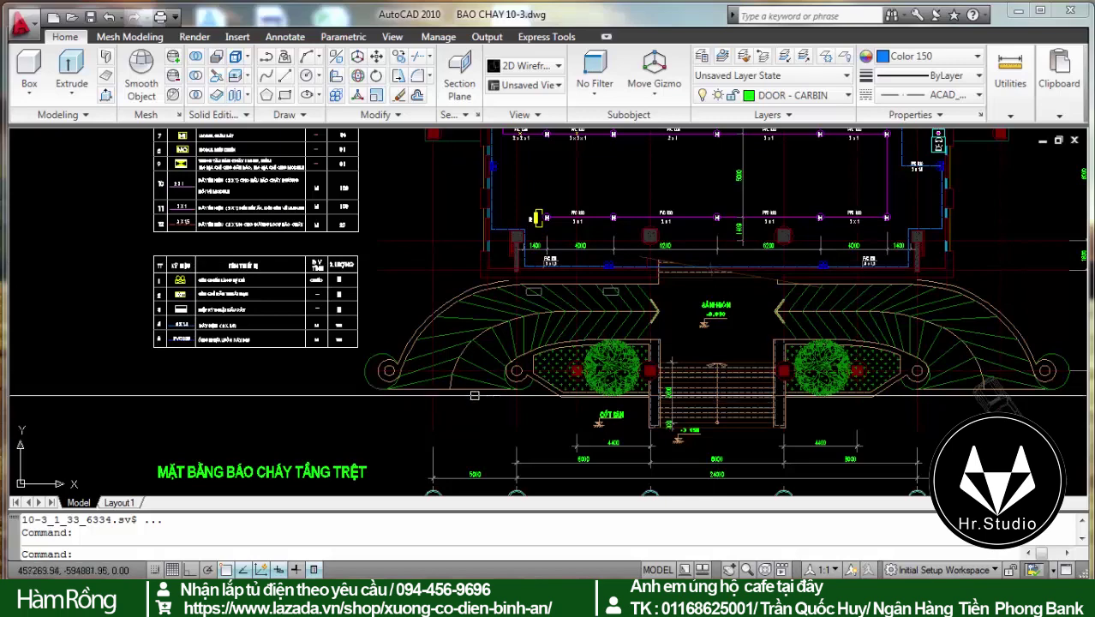
scroll(490, 400, "down", 2)
scroll(600, 420, "up", 2)
scroll(600, 419, "down", 5)
scroll(531, 386, "down", 2)
scroll(463, 351, "up", 3)
scroll(432, 336, "up", 3)
scroll(715, 390, "up", 2)
scroll(819, 400, "up", 2)
scroll(748, 466, "down", 5)
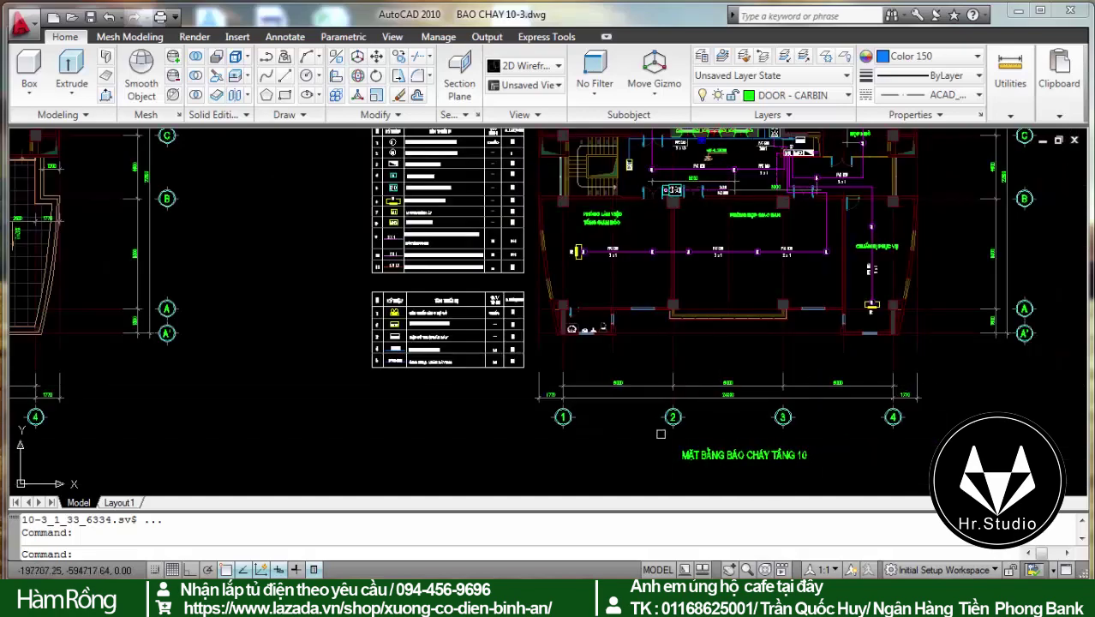
scroll(668, 189, "down", 4)
scroll(659, 313, "up", 2)
scroll(651, 304, "down", 3)
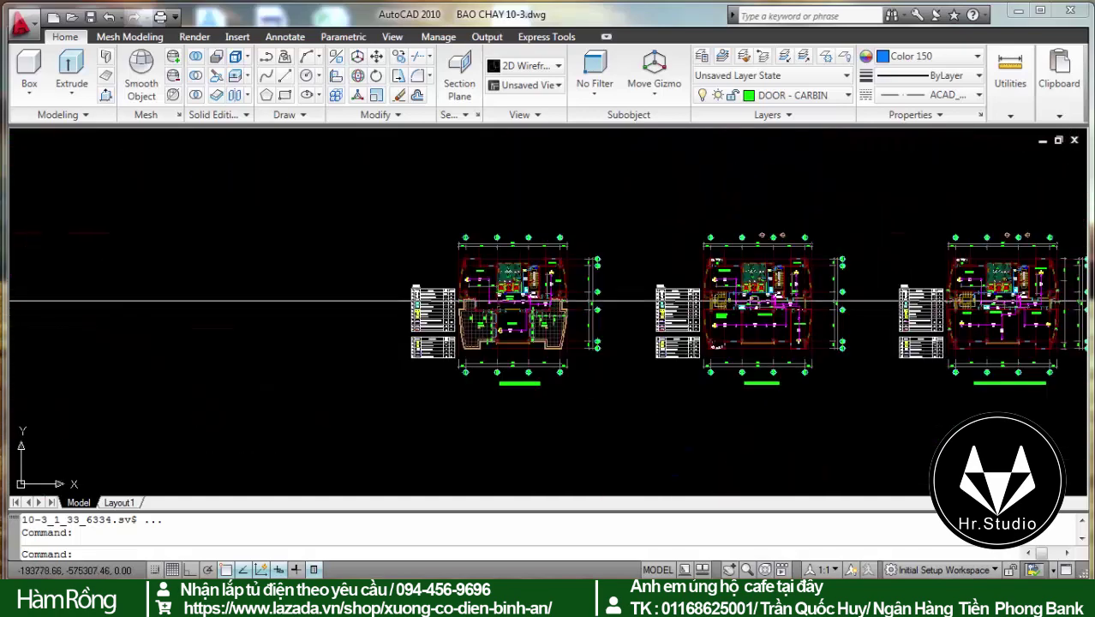
scroll(514, 304, "up", 4)
scroll(617, 291, "down", 3)
scroll(621, 288, "up", 3)
scroll(621, 291, "up", 2)
scroll(634, 258, "down", 1)
scroll(650, 177, "up", 2)
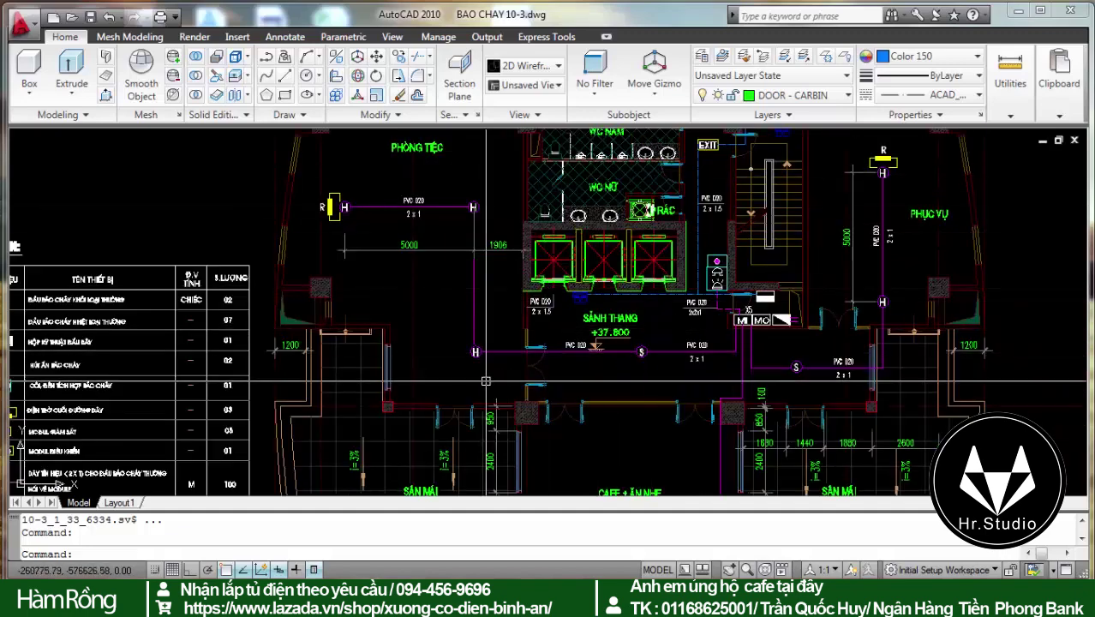
Zoom far out to the overview of the row of floor plans
scroll(484, 248, "down", 3)
scroll(484, 224, "up", 5)
scroll(315, 248, "down", 1)
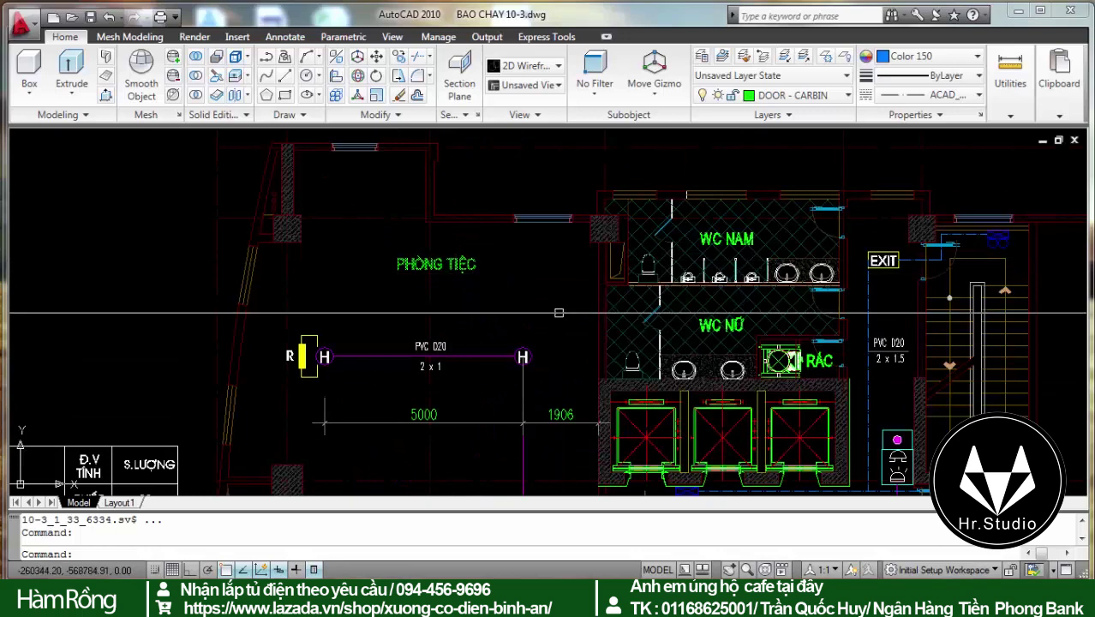
scroll(398, 330, "down", 2)
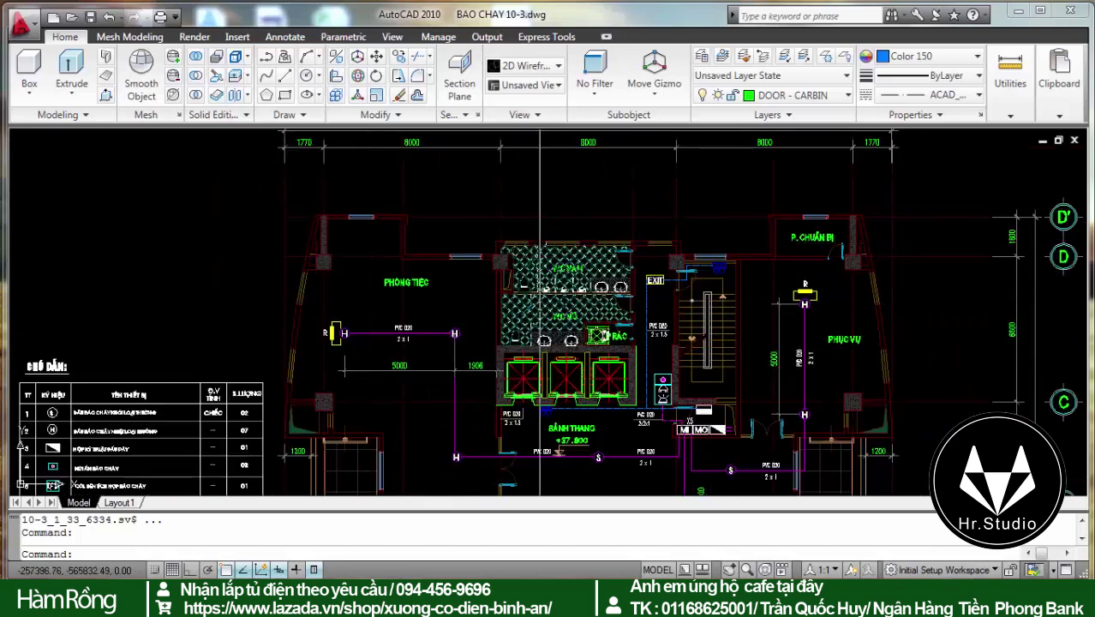
scroll(462, 445, "up", 2)
scroll(456, 461, "up", 3)
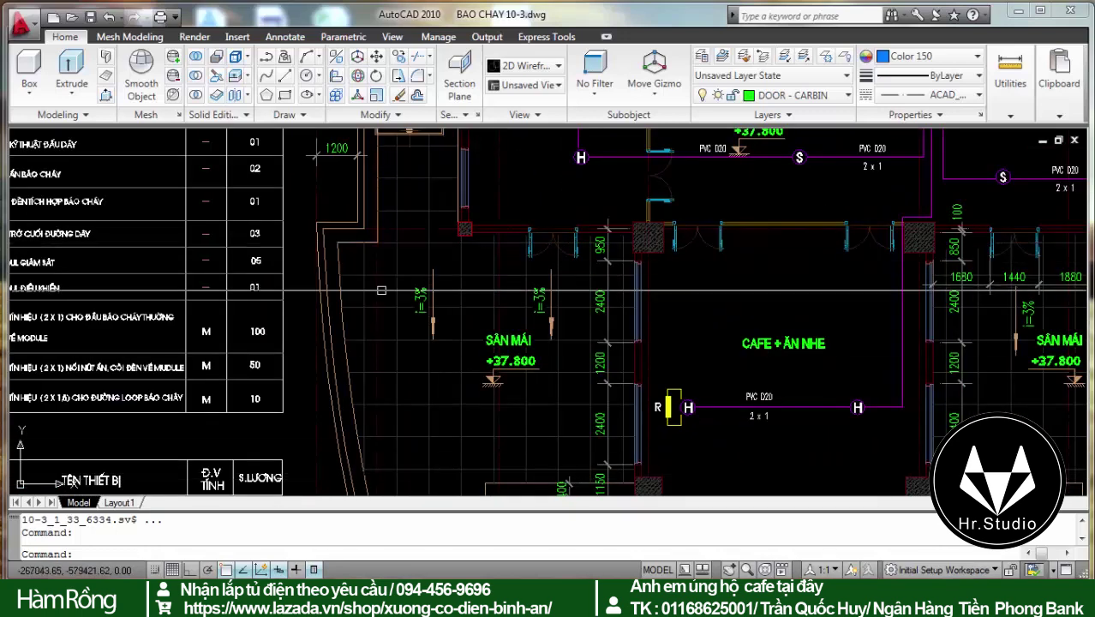
scroll(541, 344, "down", 3)
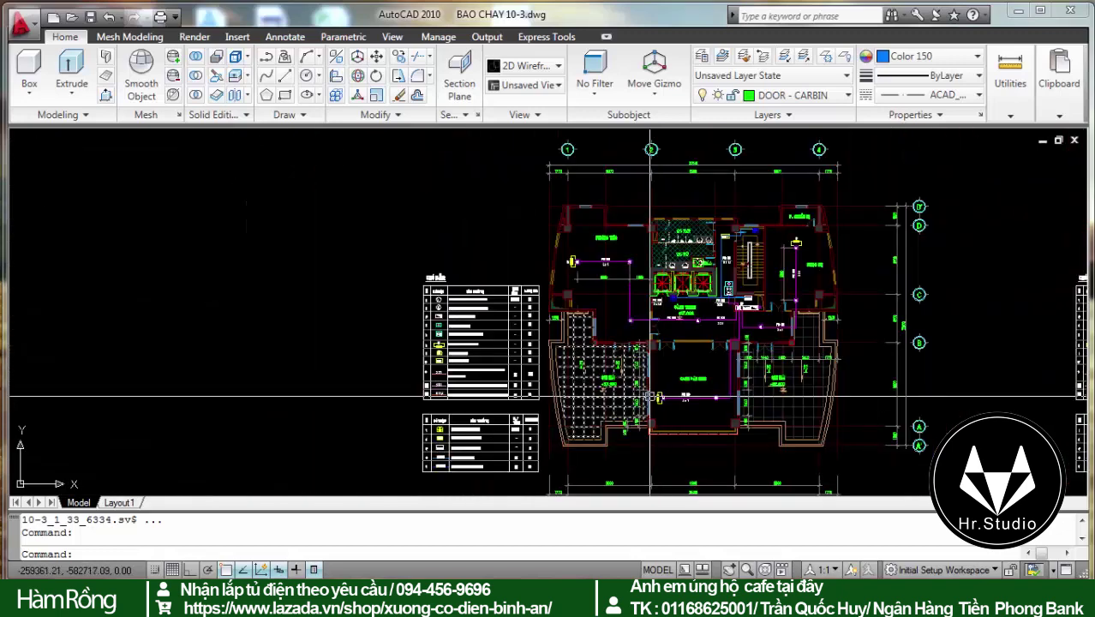
scroll(451, 275, "up", 2)
scroll(762, 373, "up", 2)
scroll(383, 283, "down", 8)
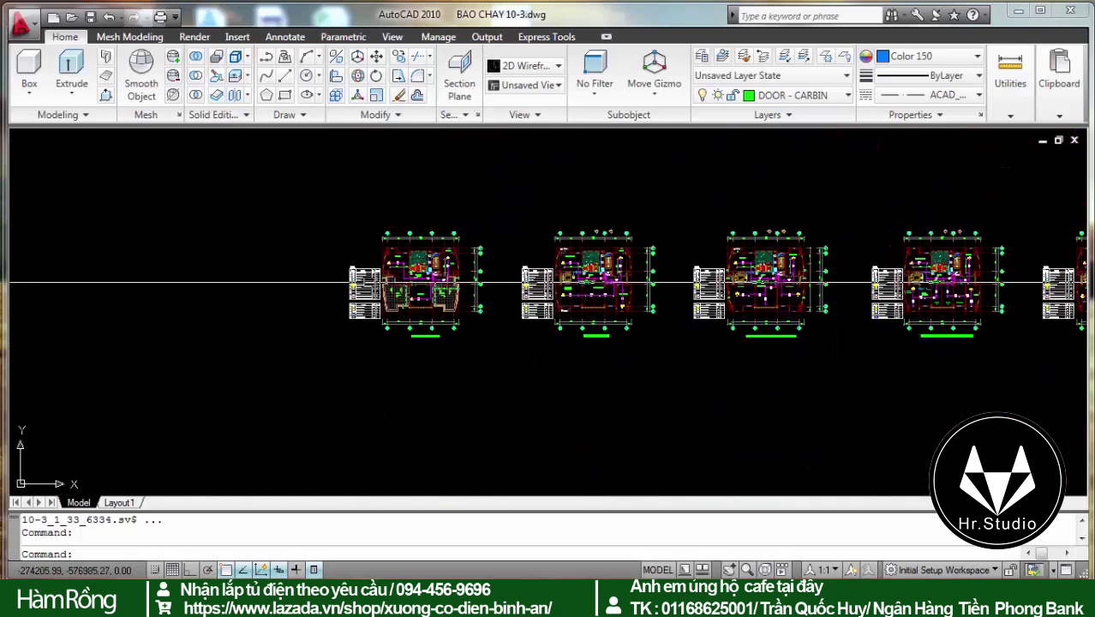
scroll(934, 300, "down", 2)
scroll(934, 318, "up", 3)
scroll(960, 322, "up", 2)
scroll(994, 327, "down", 1)
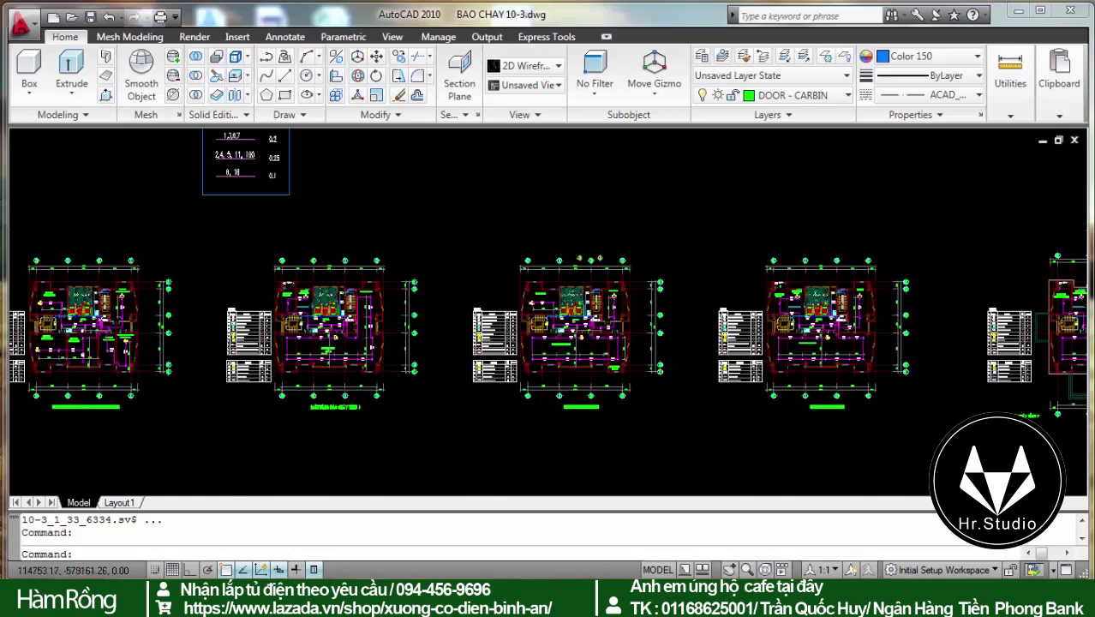
scroll(529, 340, "down", 2)
scroll(600, 334, "up", 3)
scroll(771, 352, "down", 3)
scroll(672, 364, "down", 1)
scroll(671, 364, "up", 4)
scroll(685, 343, "up", 4)
scroll(719, 317, "up", 2)
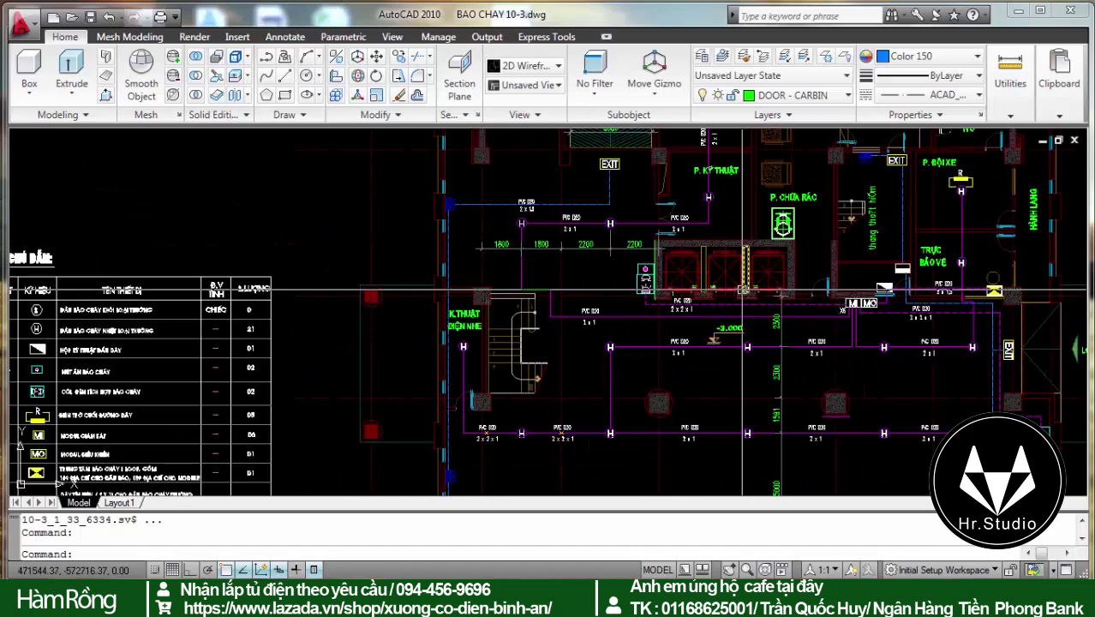
scroll(993, 310, "down", 4)
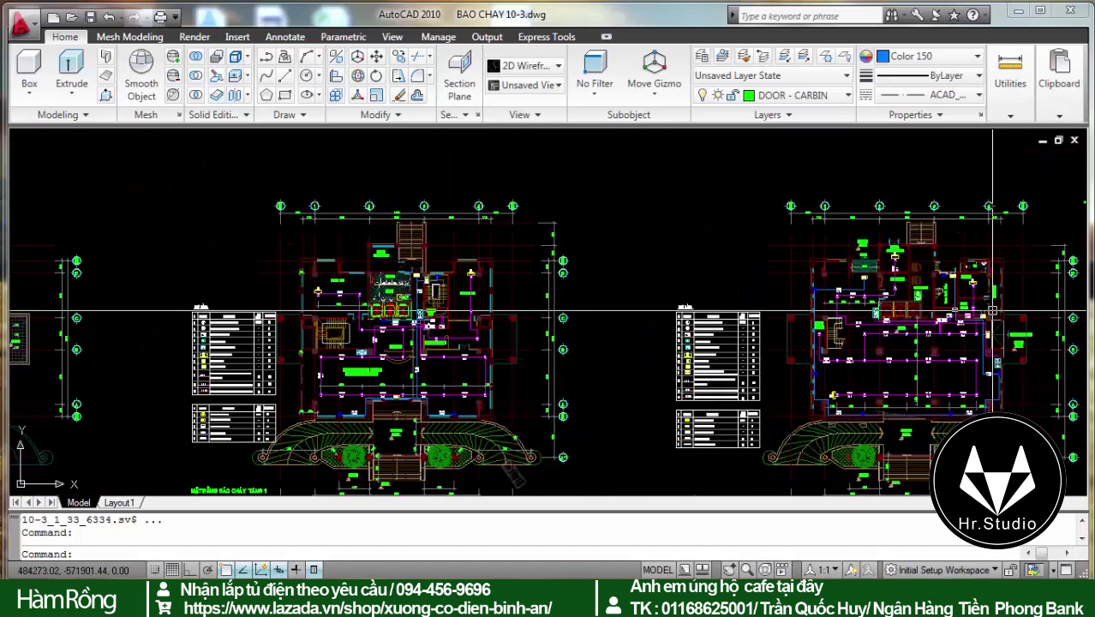
scroll(533, 322, "up", 4)
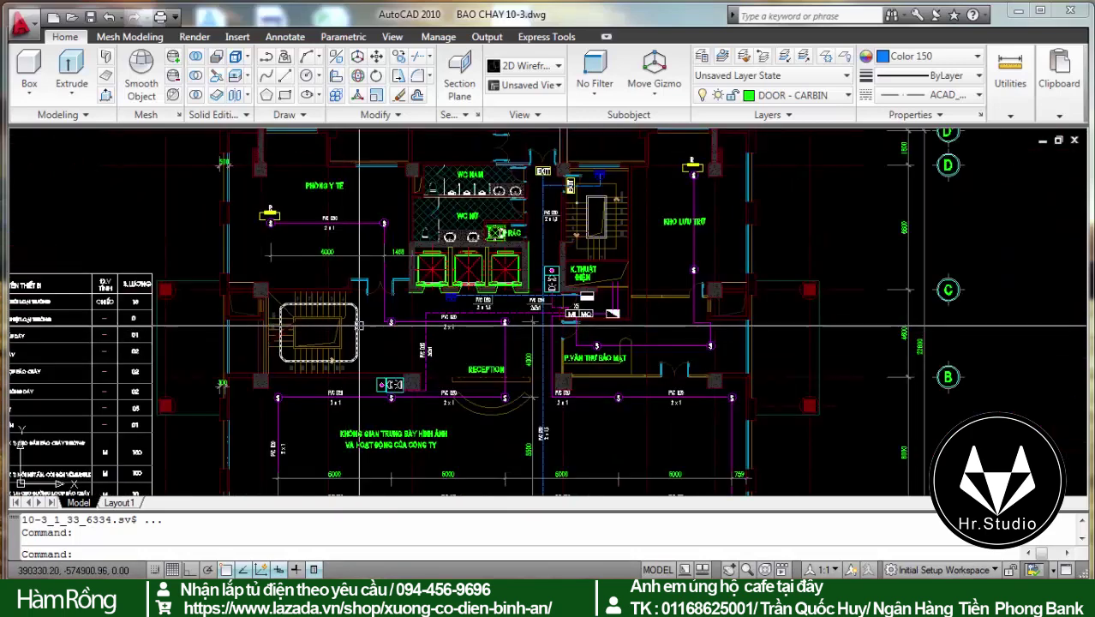
scroll(806, 321, "down", 2)
scroll(806, 304, "down", 2)
scroll(805, 308, "up", 3)
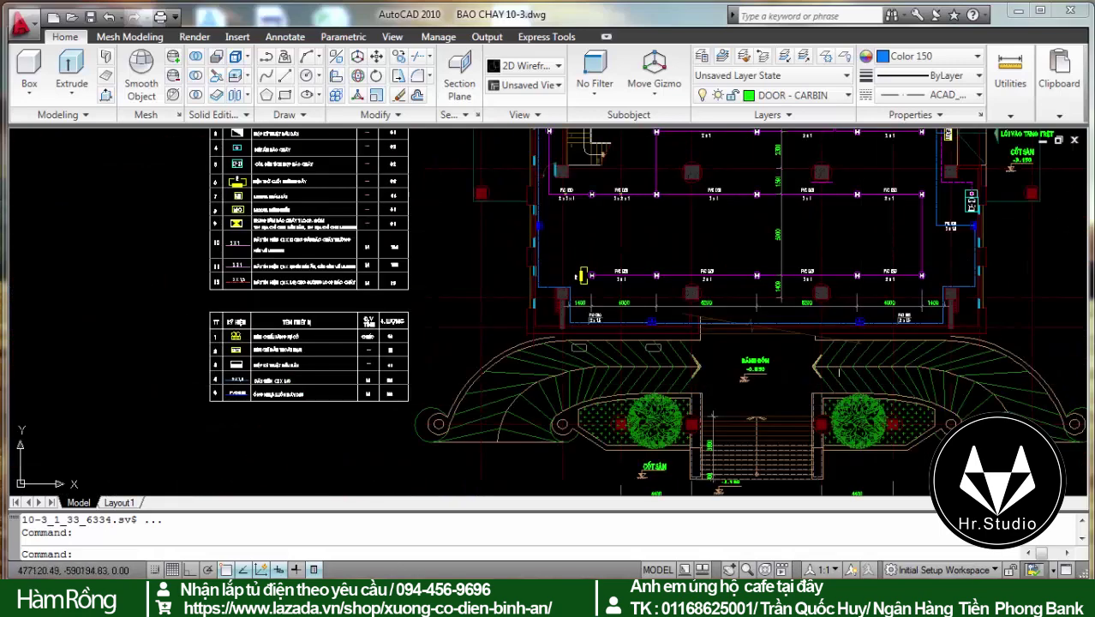
scroll(805, 309, "up", 2)
scroll(706, 351, "down", 2)
scroll(706, 351, "down", 3)
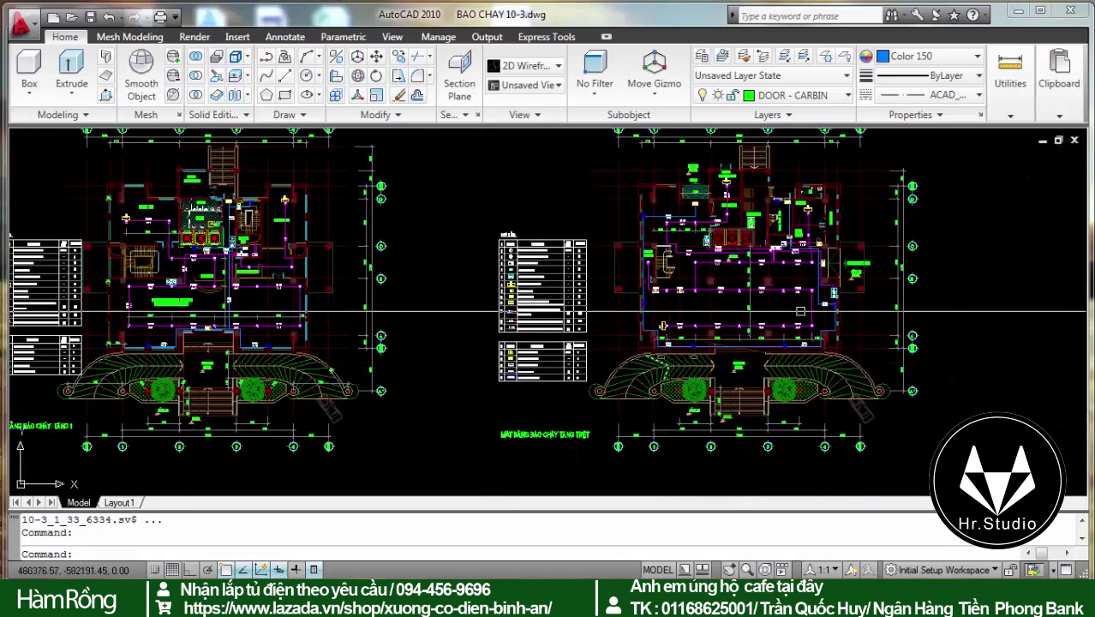
scroll(794, 221, "up", 2)
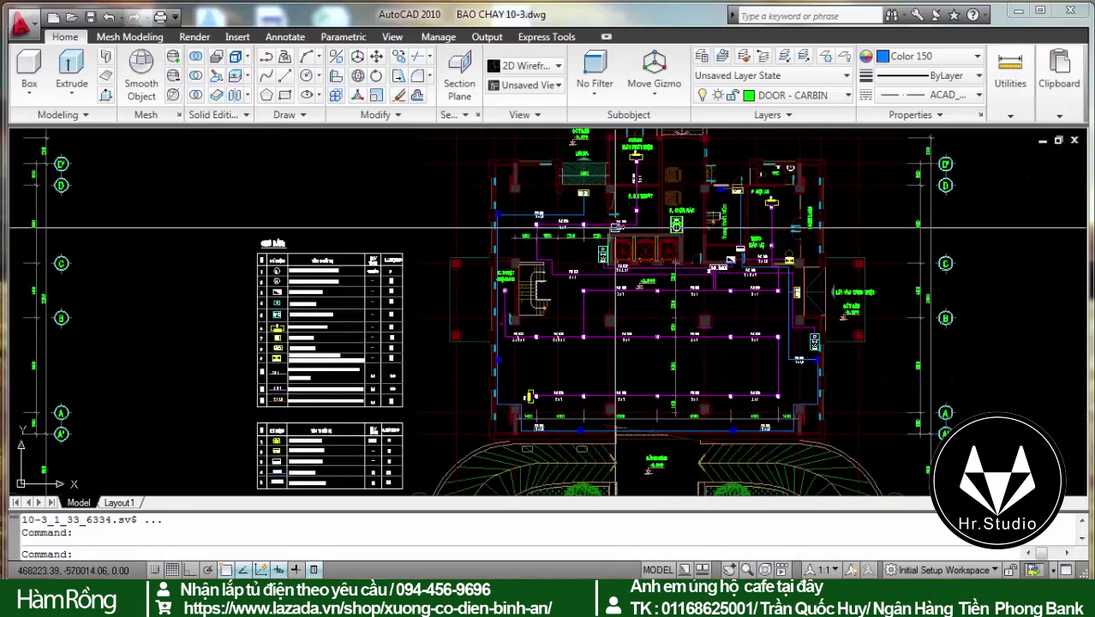
scroll(857, 230, "down", 1)
scroll(771, 313, "down", 1)
scroll(359, 319, "up", 2)
scroll(359, 319, "up", 3)
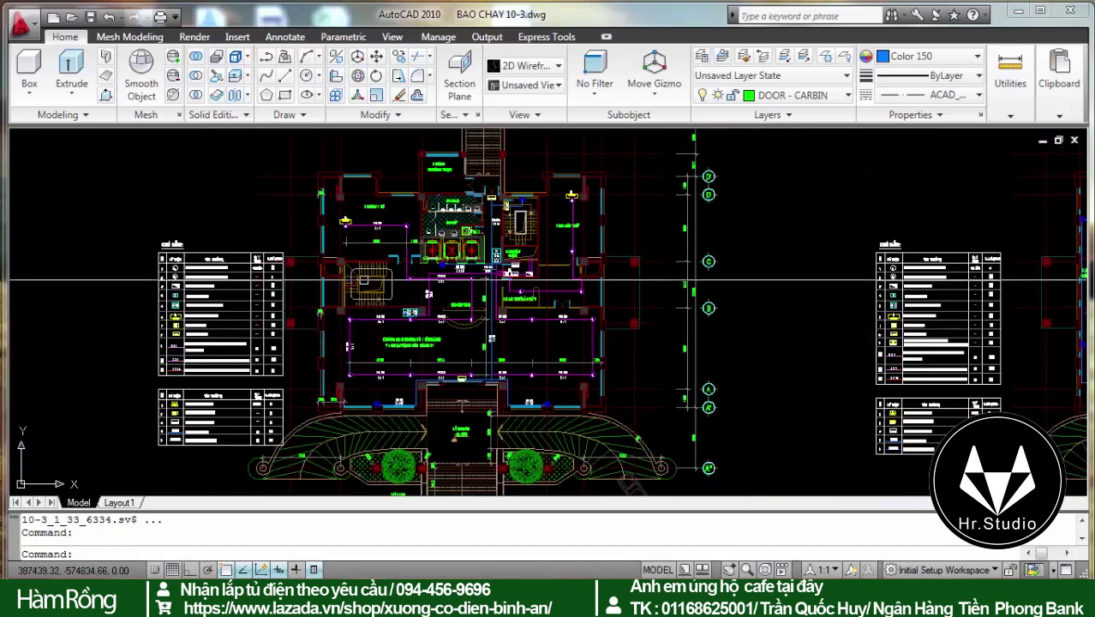
scroll(420, 442, "up", 3)
scroll(567, 426, "down", 1)
scroll(567, 426, "down", 2)
scroll(567, 426, "down", 2)
scroll(567, 426, "up", 2)
scroll(480, 394, "down", 3)
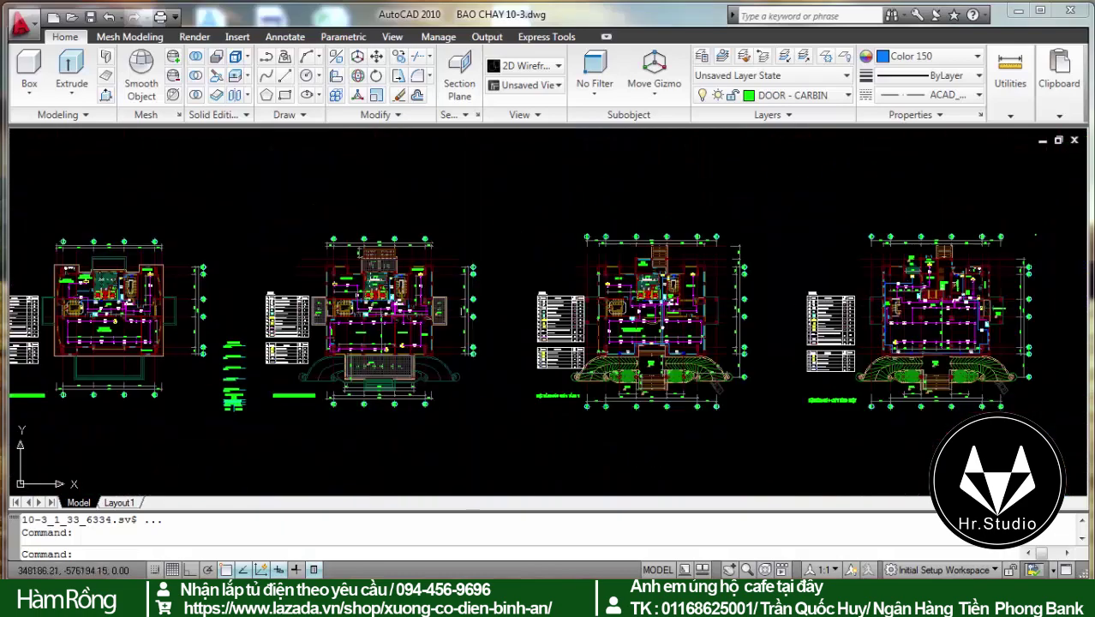
scroll(437, 373, "up", 7)
scroll(437, 374, "down", 2)
scroll(159, 372, "up", 3)
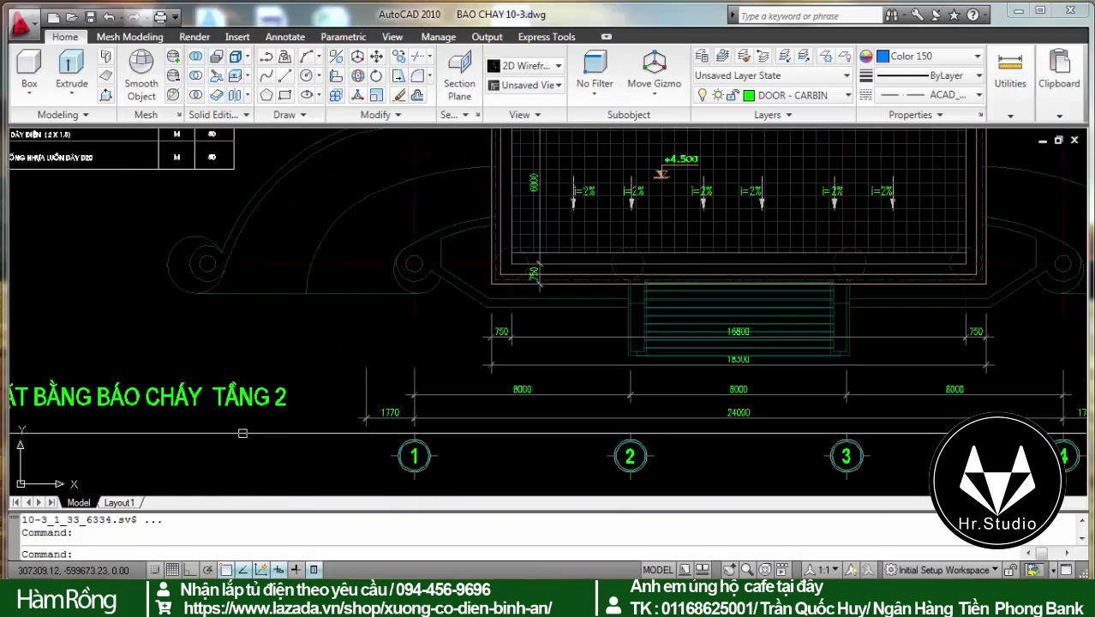
scroll(271, 468, "down", 5)
scroll(382, 208, "up", 5)
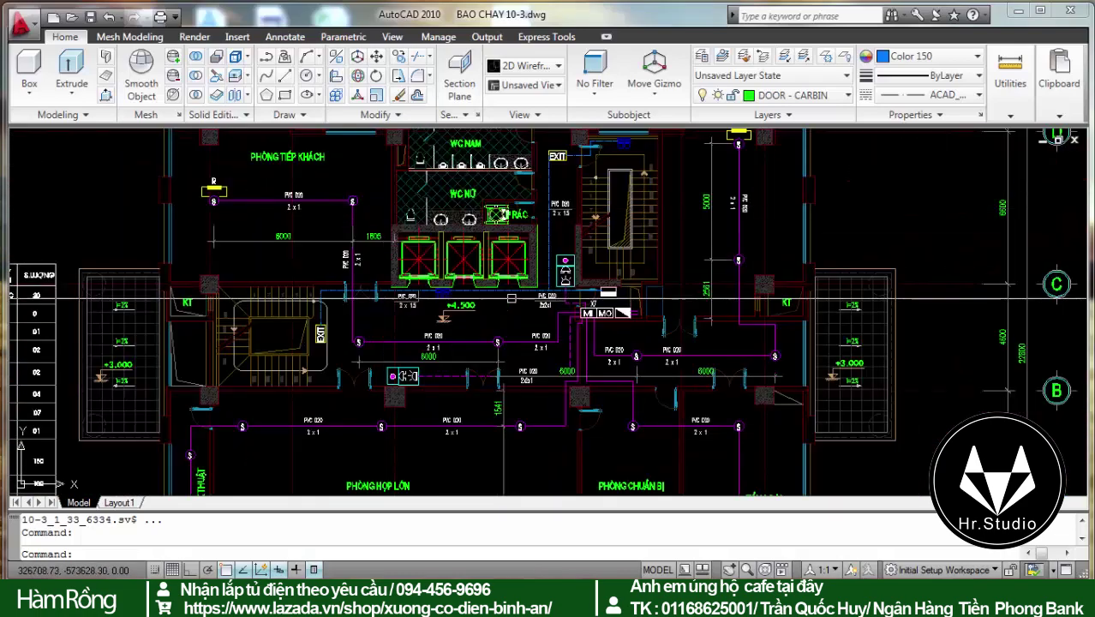
scroll(585, 298, "down", 6)
scroll(584, 326, "down", 3)
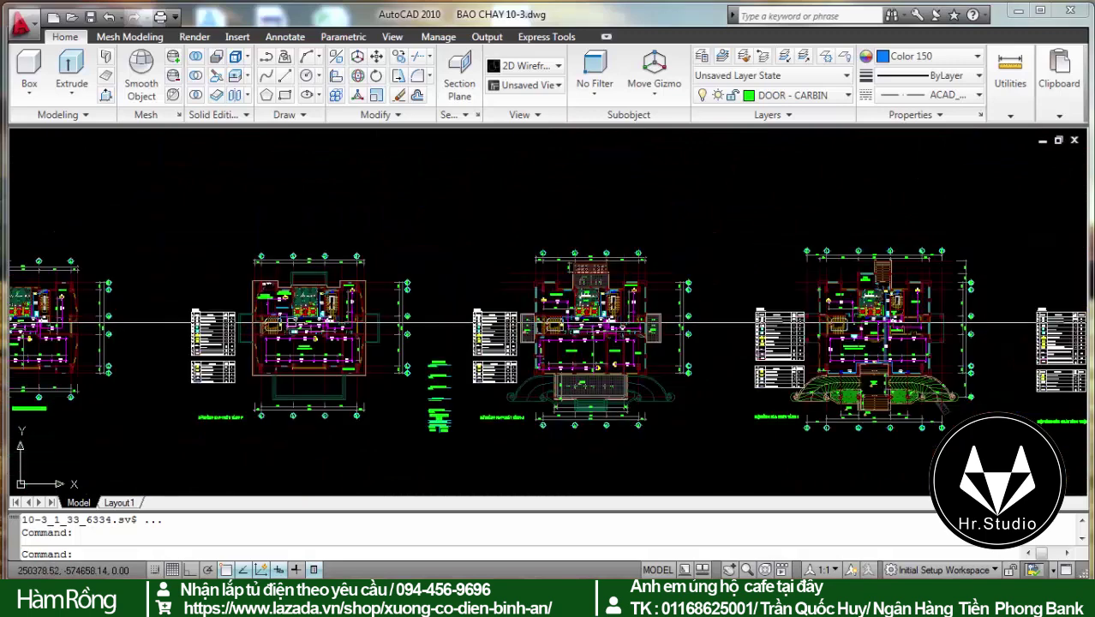
scroll(290, 323, "up", 6)
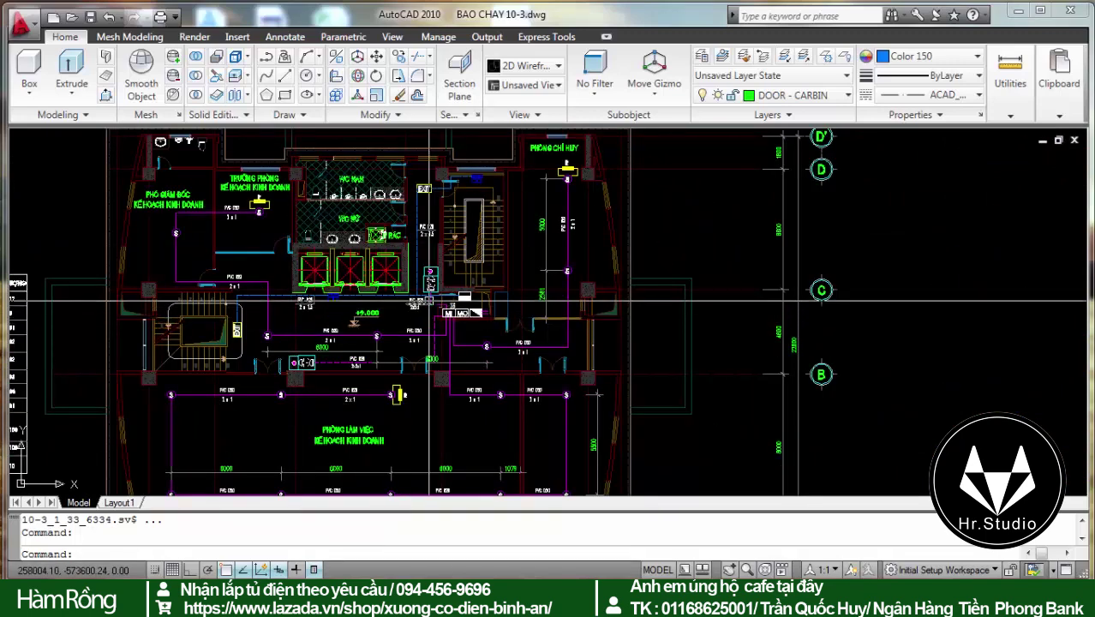
scroll(567, 293, "down", 5)
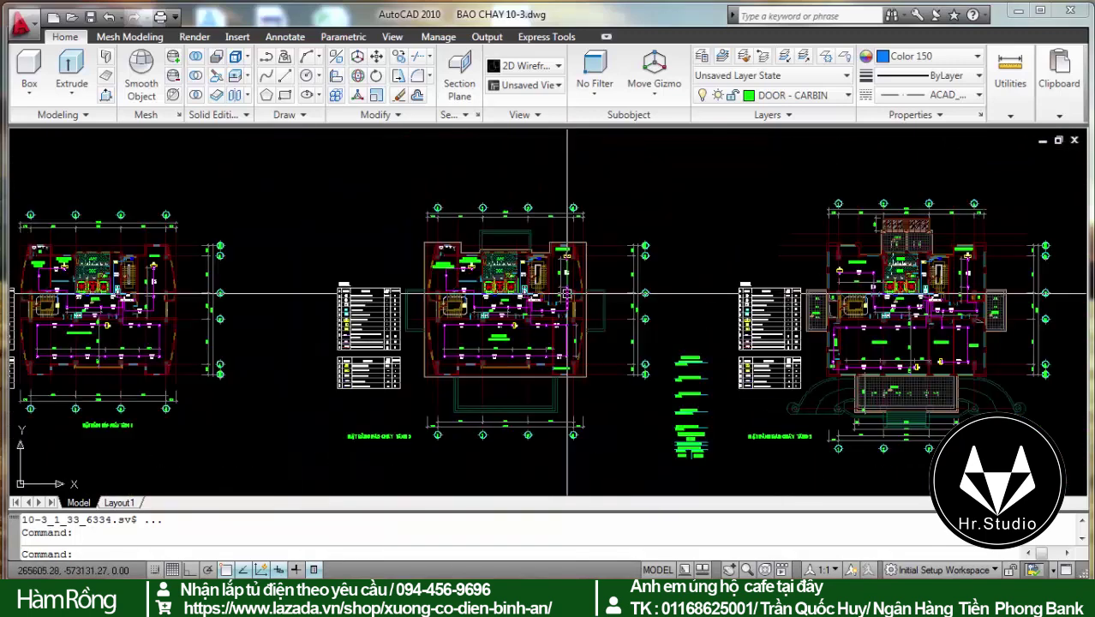
scroll(977, 311, "up", 5)
scroll(454, 327, "down", 2)
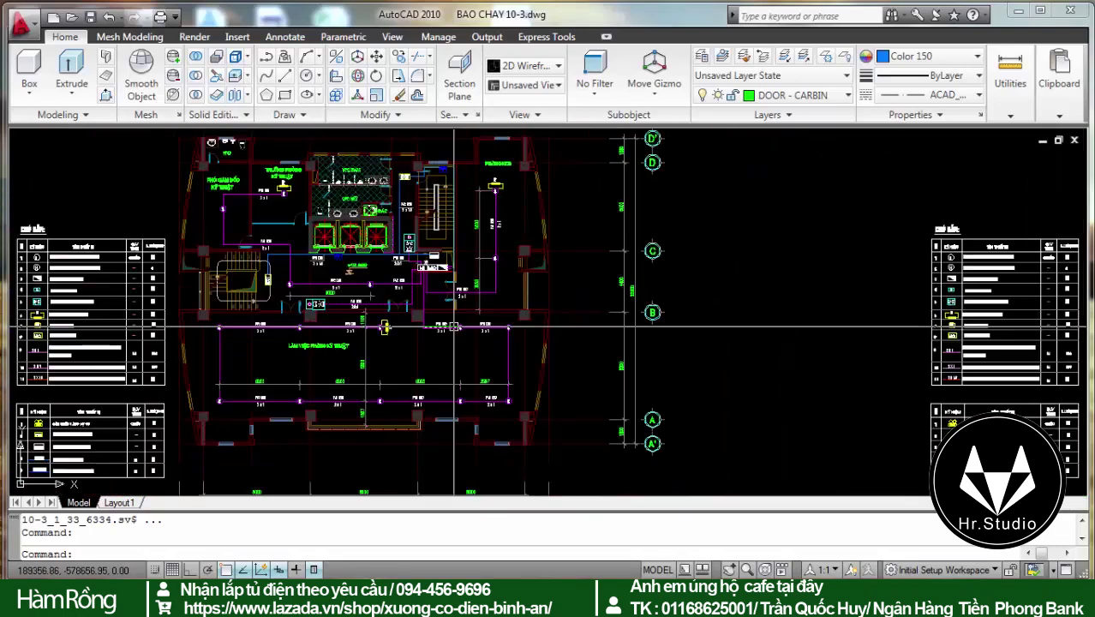
scroll(311, 327, "down", 3)
scroll(291, 347, "up", 5)
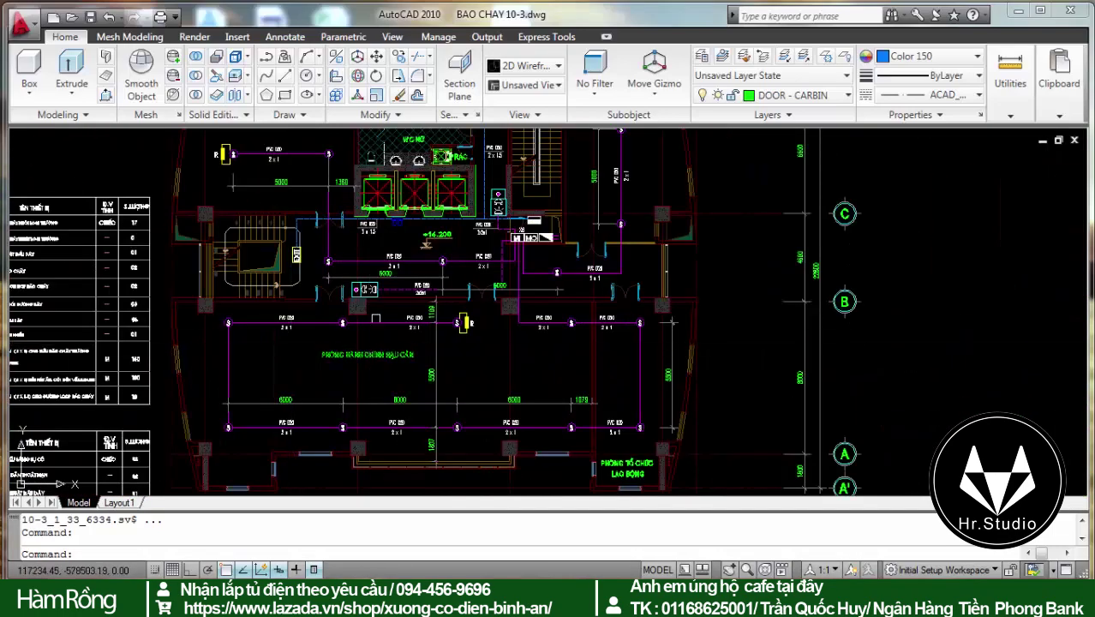
scroll(463, 323, "up", 2)
scroll(445, 360, "down", 4)
scroll(89, 360, "up", 5)
scroll(124, 344, "up", 1)
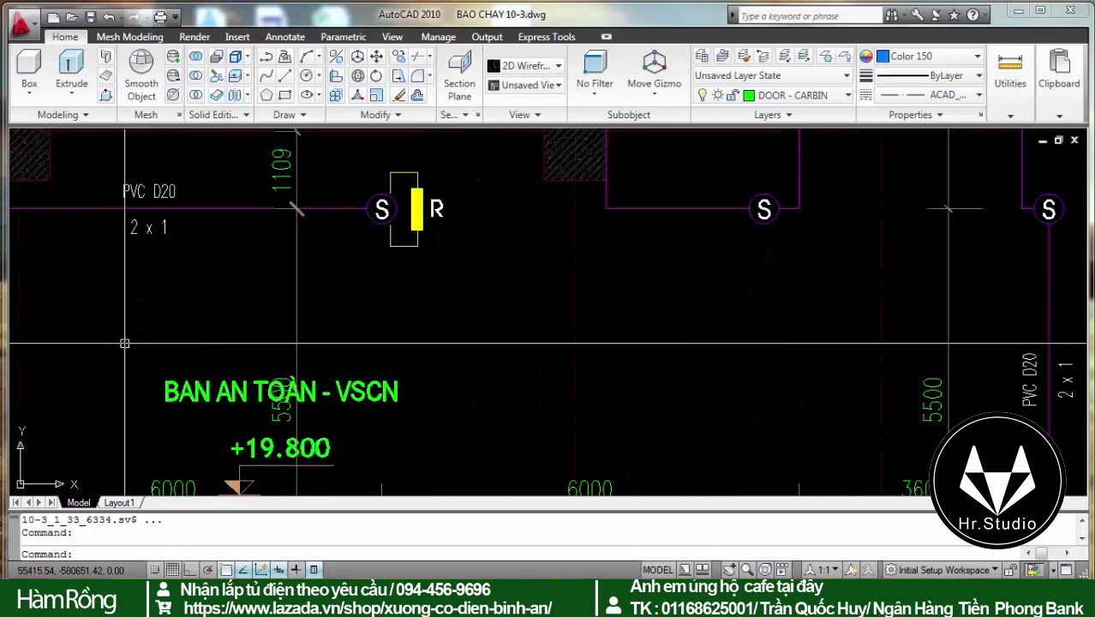
scroll(553, 362, "down", 4)
scroll(523, 358, "down", 2)
scroll(549, 347, "up", 4)
scroll(600, 342, "up", 2)
scroll(868, 345, "down", 3)
scroll(867, 345, "down", 3)
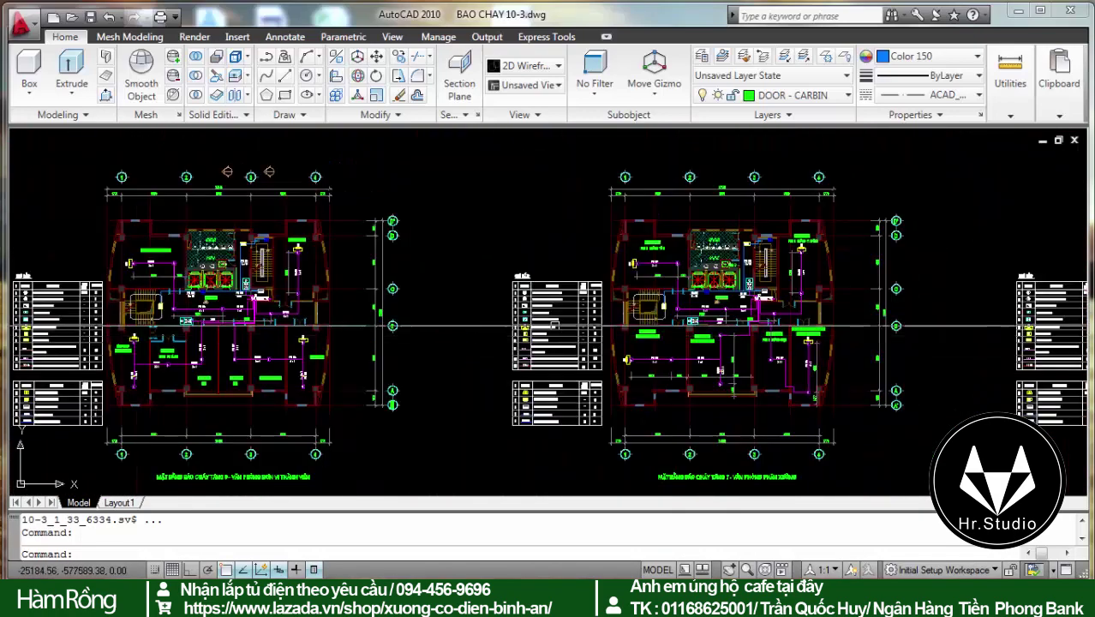
scroll(275, 333, "up", 4)
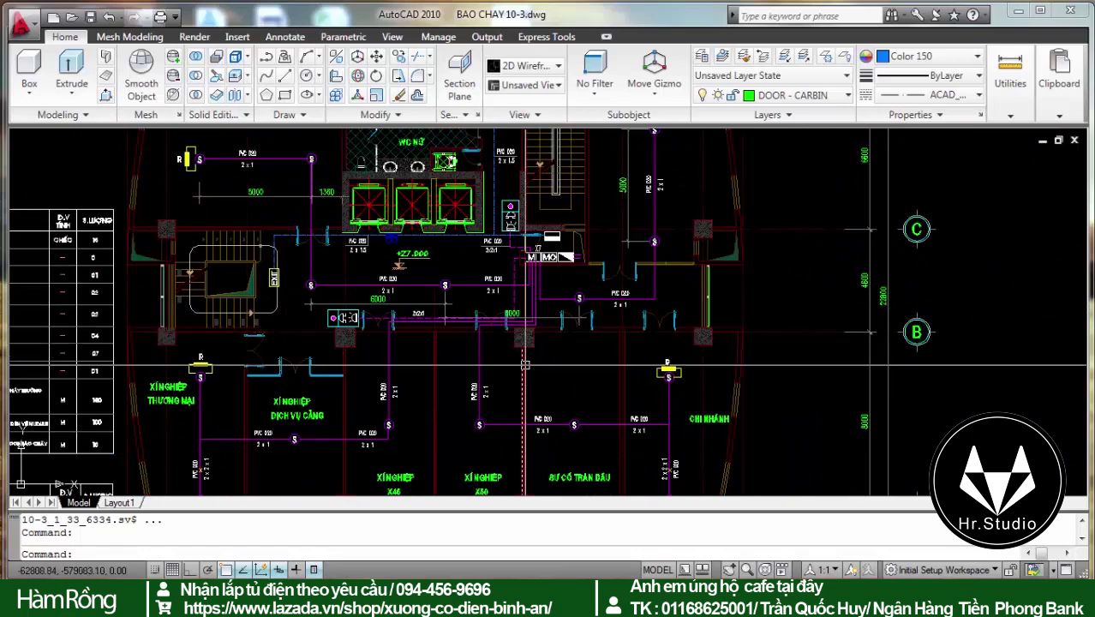
scroll(528, 364, "down", 1)
scroll(257, 324, "down", 3)
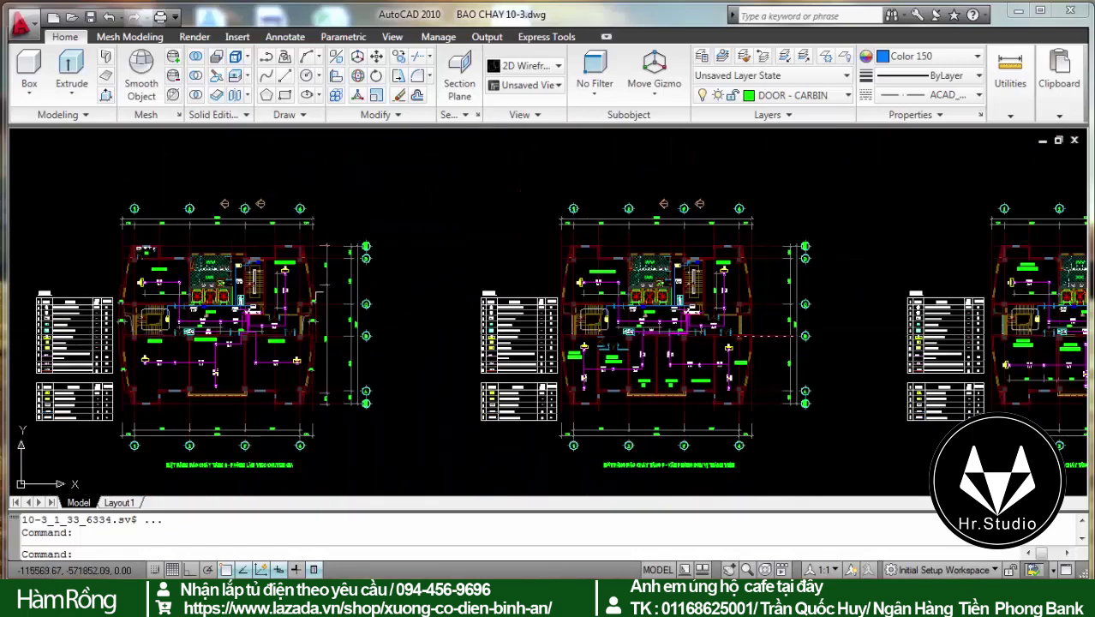
scroll(198, 322, "up", 3)
scroll(499, 325, "up", 4)
scroll(479, 322, "down", 5)
scroll(360, 321, "up", 3)
scroll(307, 319, "up", 2)
scroll(514, 330, "down", 5)
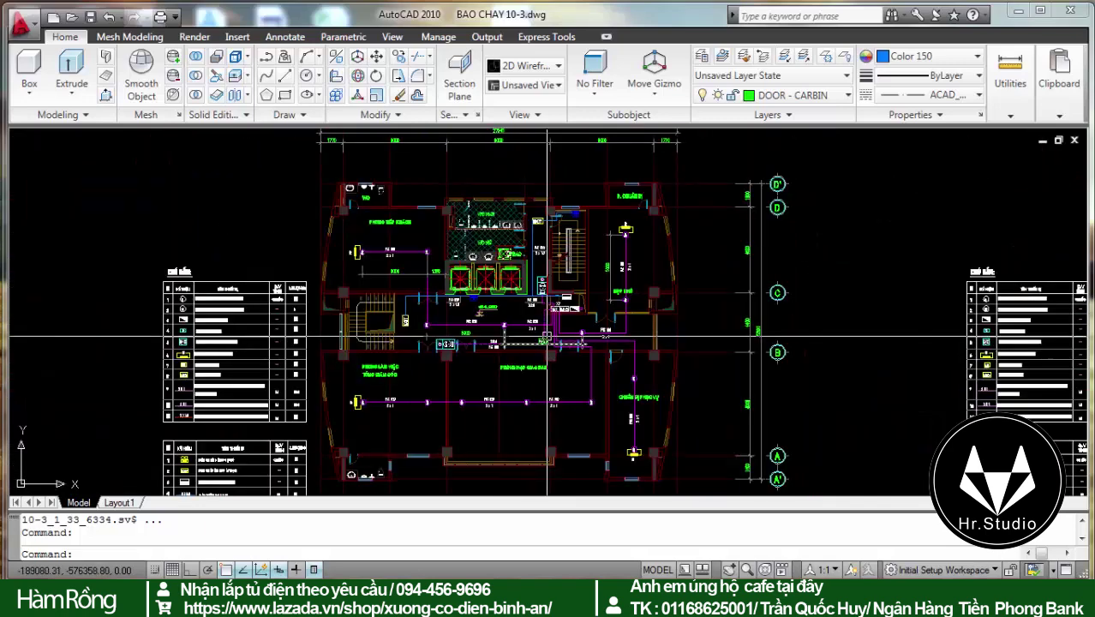
scroll(553, 341, "down", 2)
scroll(416, 325, "down", 3)
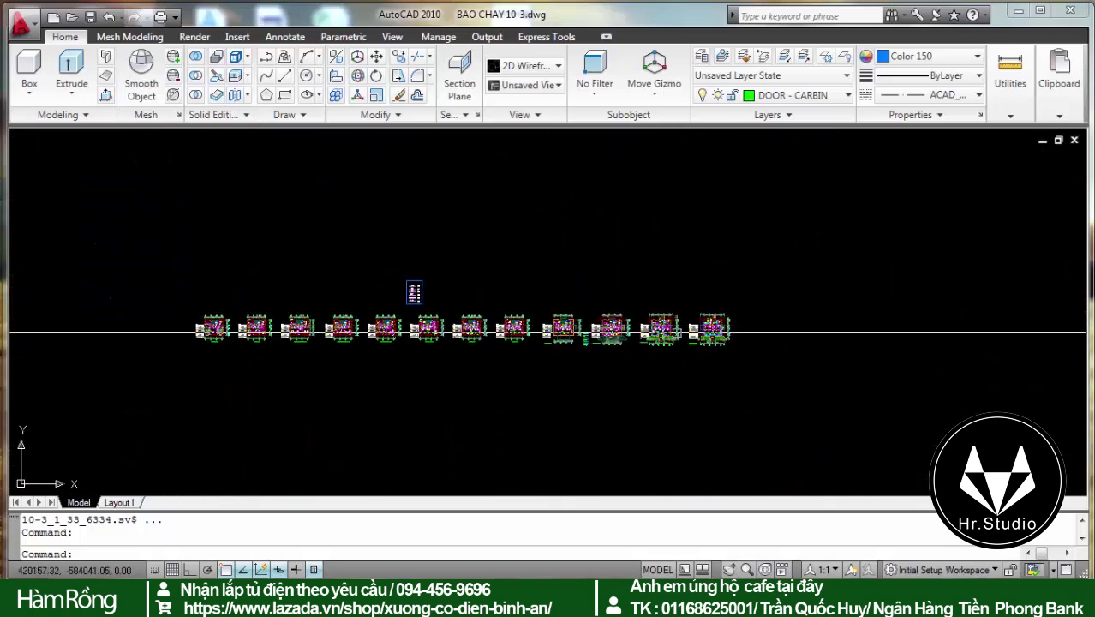
Zoom out to survey all five fire alarm floor plans
scroll(415, 325, "up", 2)
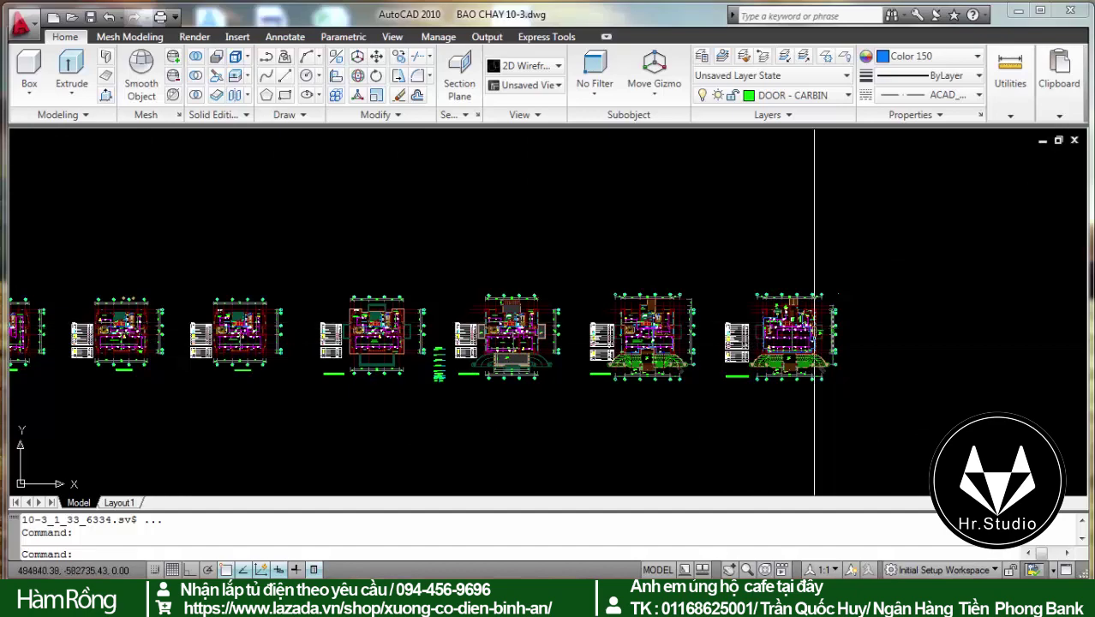
scroll(814, 343, "up", 5)
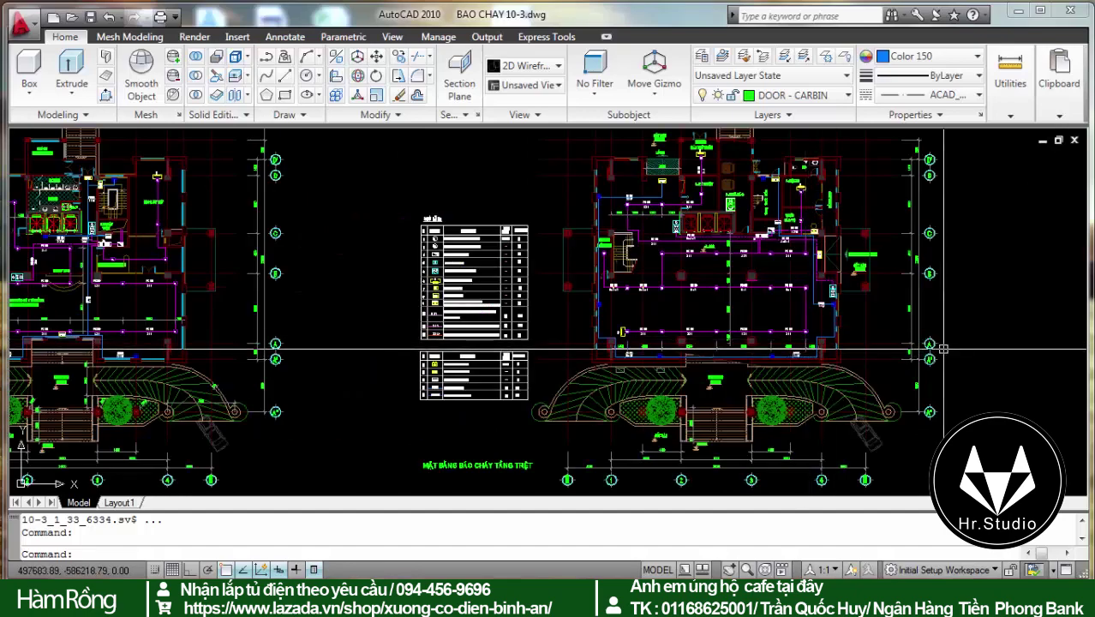
scroll(943, 349, "down", 3)
scroll(893, 339, "up", 7)
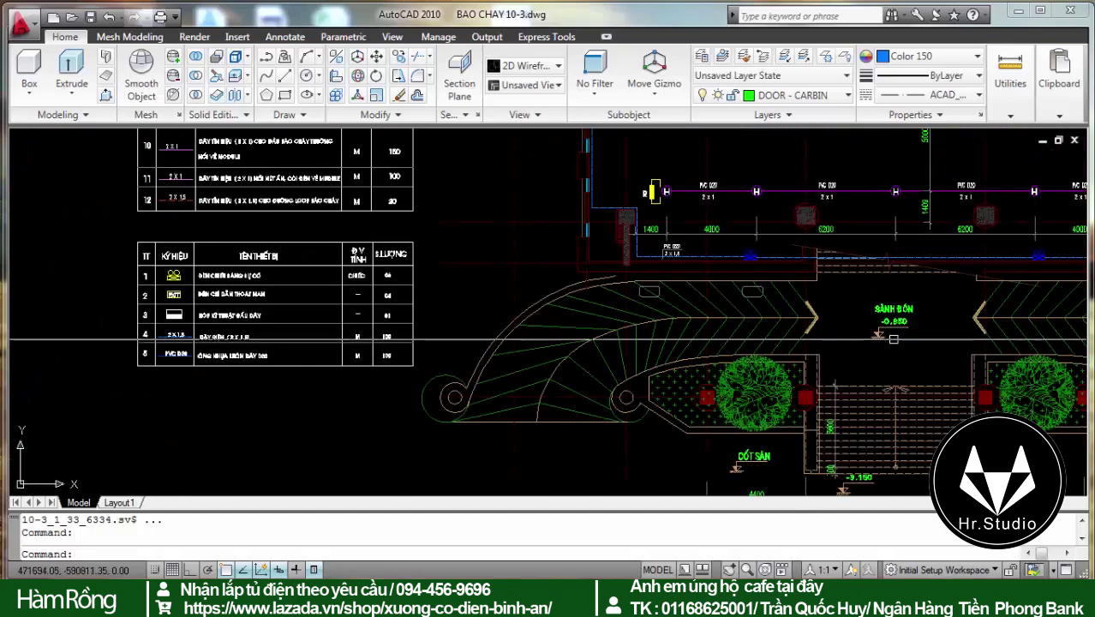
scroll(904, 302, "up", 3)
scroll(676, 458, "down", 4)
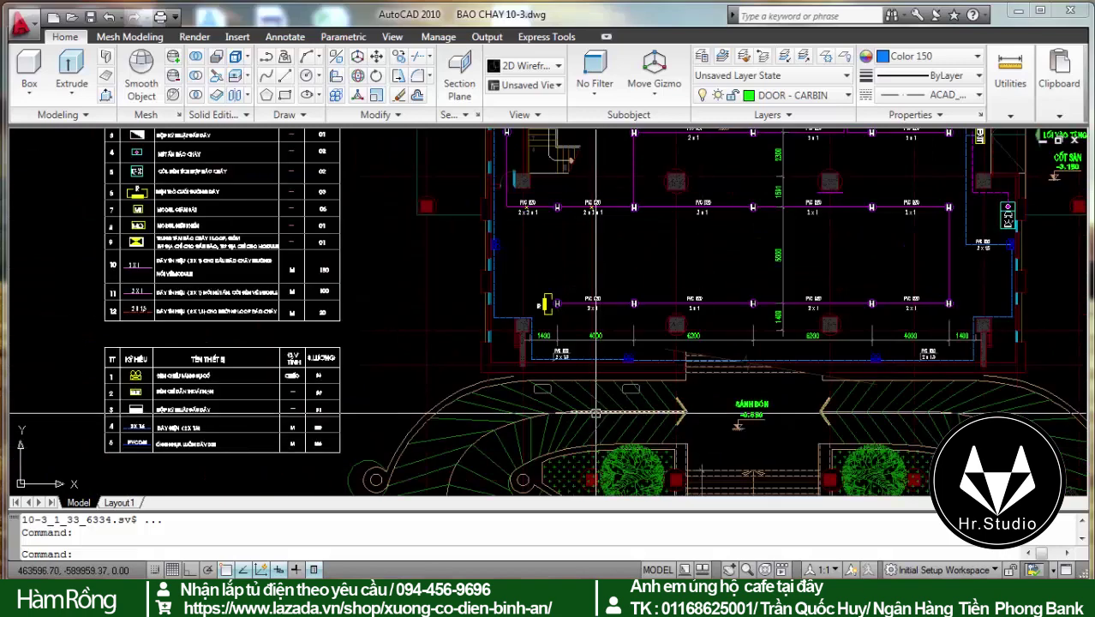
scroll(754, 402, "down", 4)
scroll(881, 387, "down", 1)
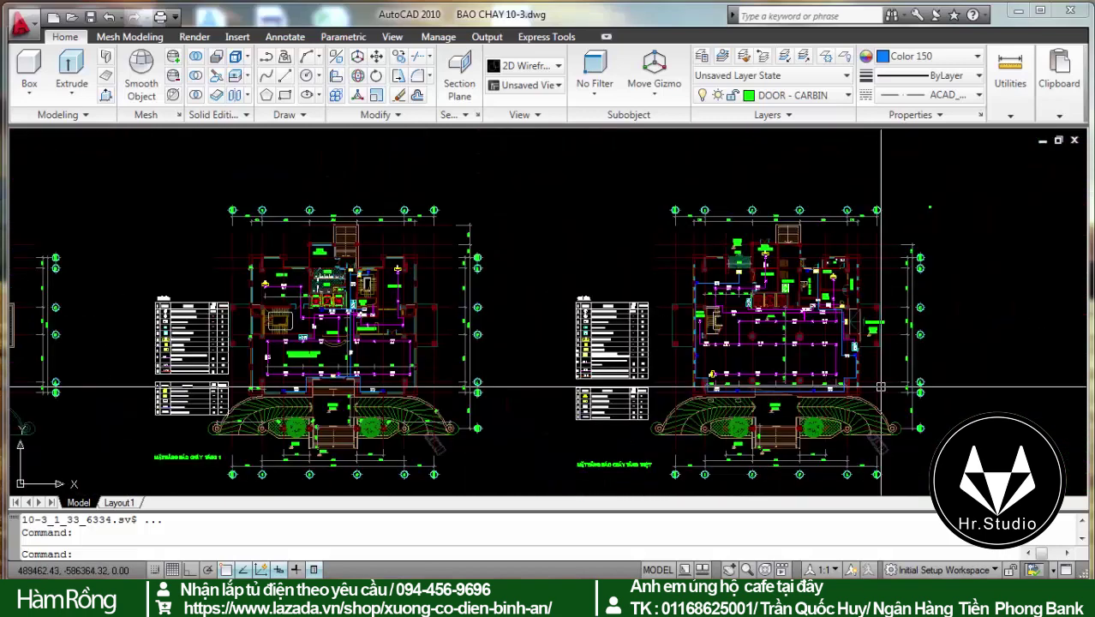
scroll(488, 326, "up", 4)
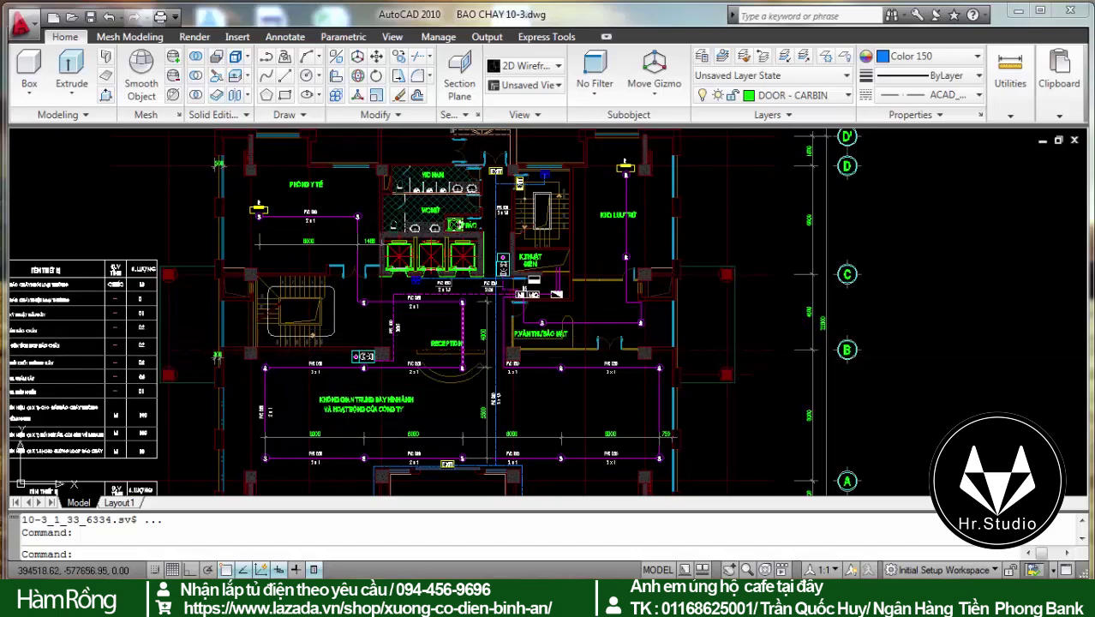
scroll(420, 350, "down", 5)
scroll(420, 428, "up", 3)
scroll(428, 402, "up", 2)
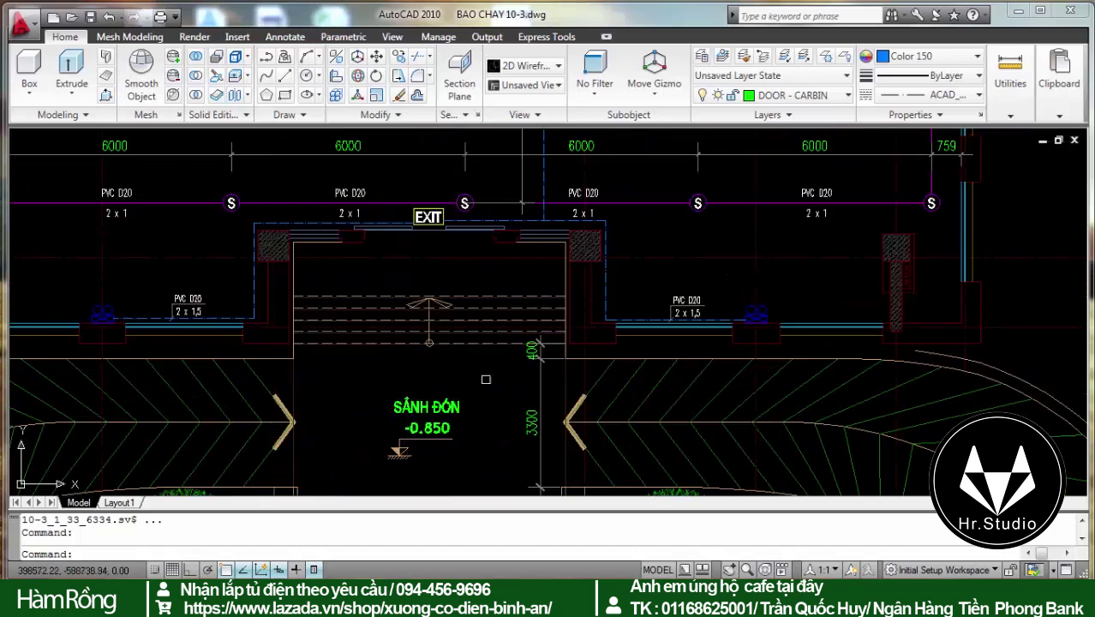
scroll(457, 387, "down", 3)
scroll(457, 387, "down", 3)
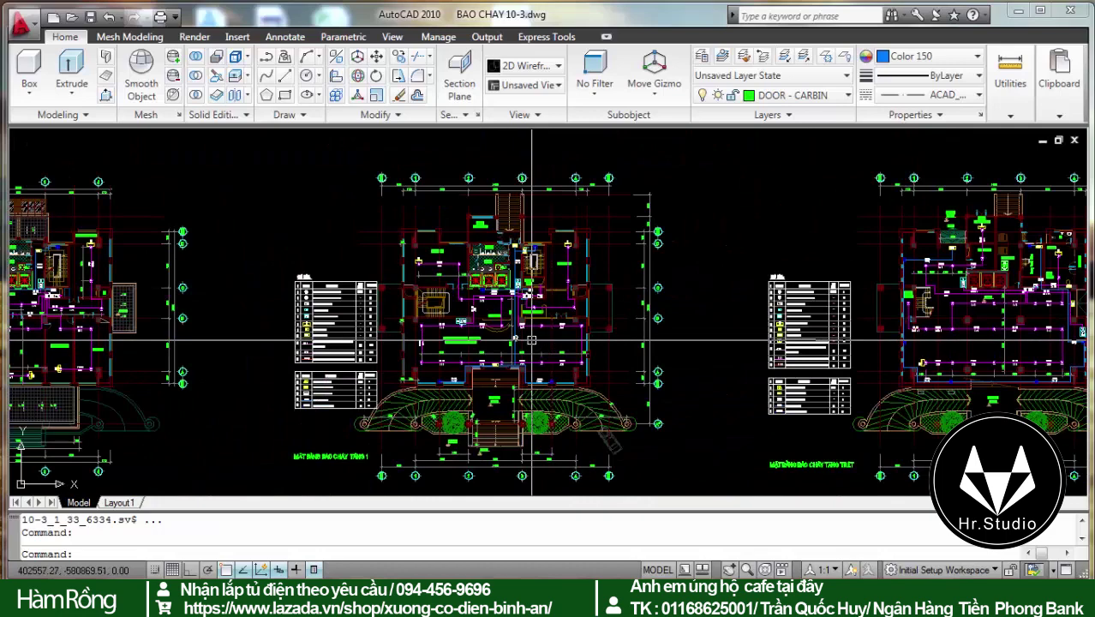
scroll(450, 373, "down", 3)
scroll(451, 368, "up", 6)
scroll(450, 361, "up", 2)
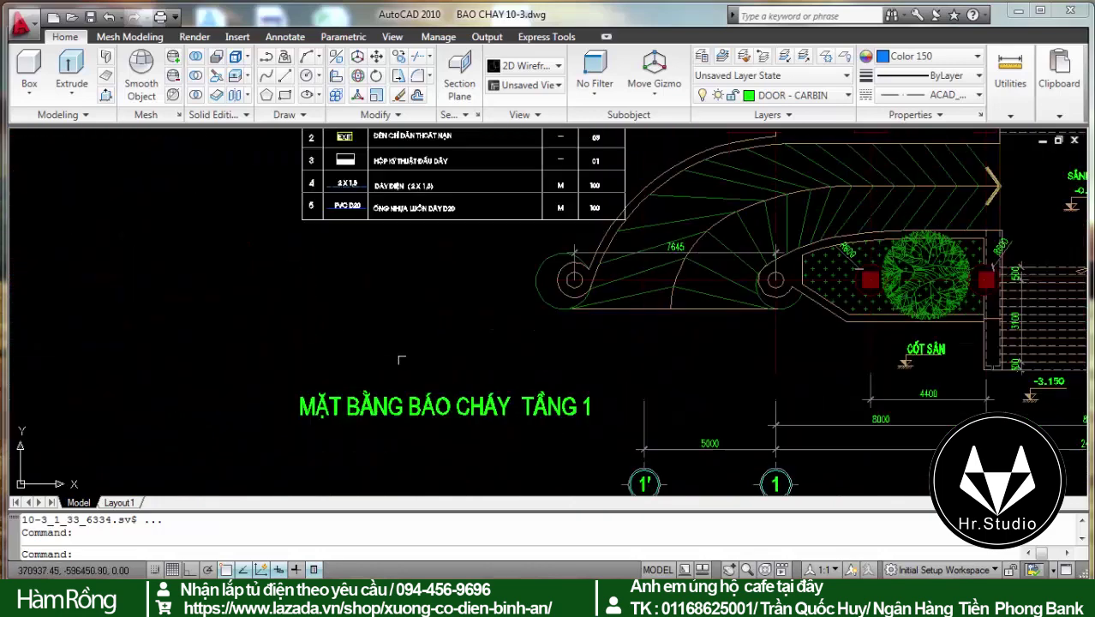
scroll(341, 422, "down", 3)
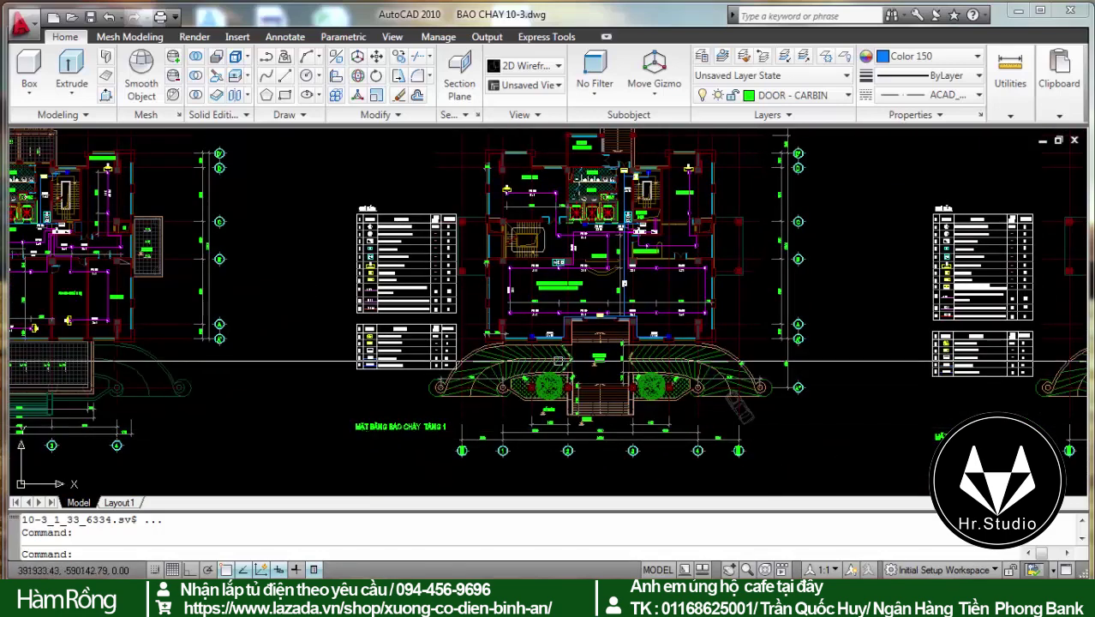
scroll(341, 422, "up", 3)
scroll(341, 422, "up", 2)
scroll(341, 422, "down", 3)
scroll(387, 223, "up", 3)
scroll(388, 223, "up", 2)
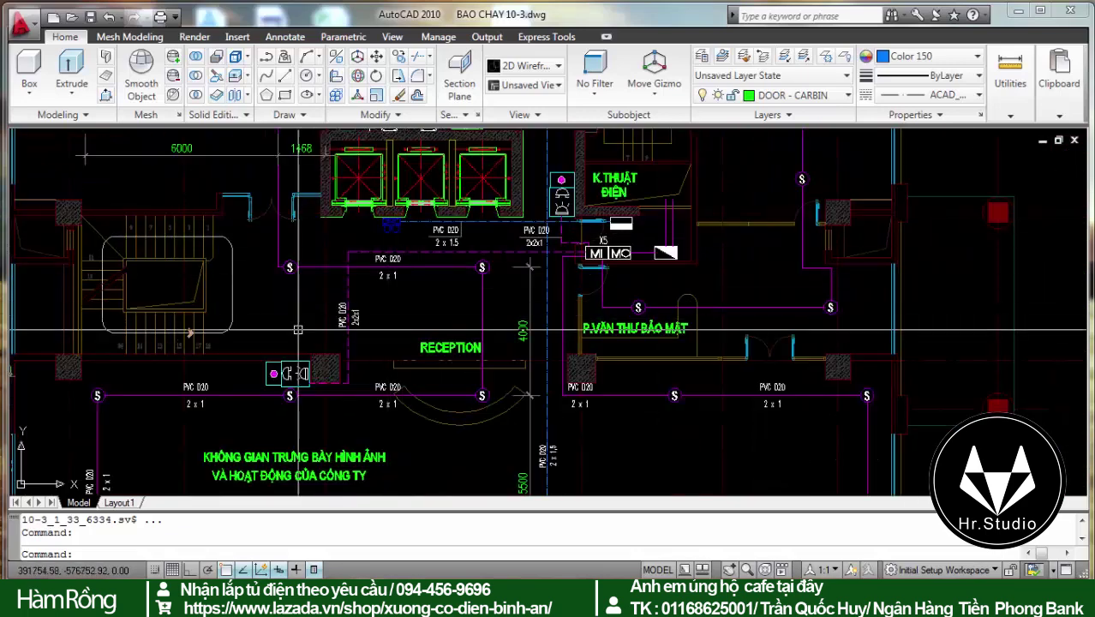
Zoom in on the ground-floor plan and its twelve-row legend table
scroll(342, 322, "down", 3)
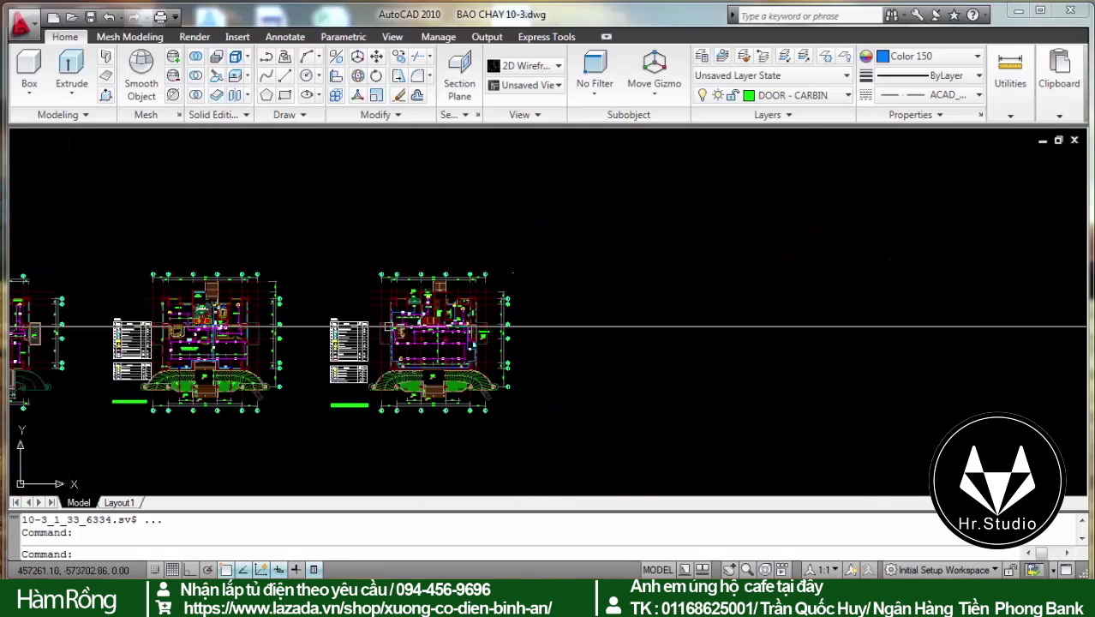
scroll(447, 299, "up", 3)
scroll(273, 260, "up", 5)
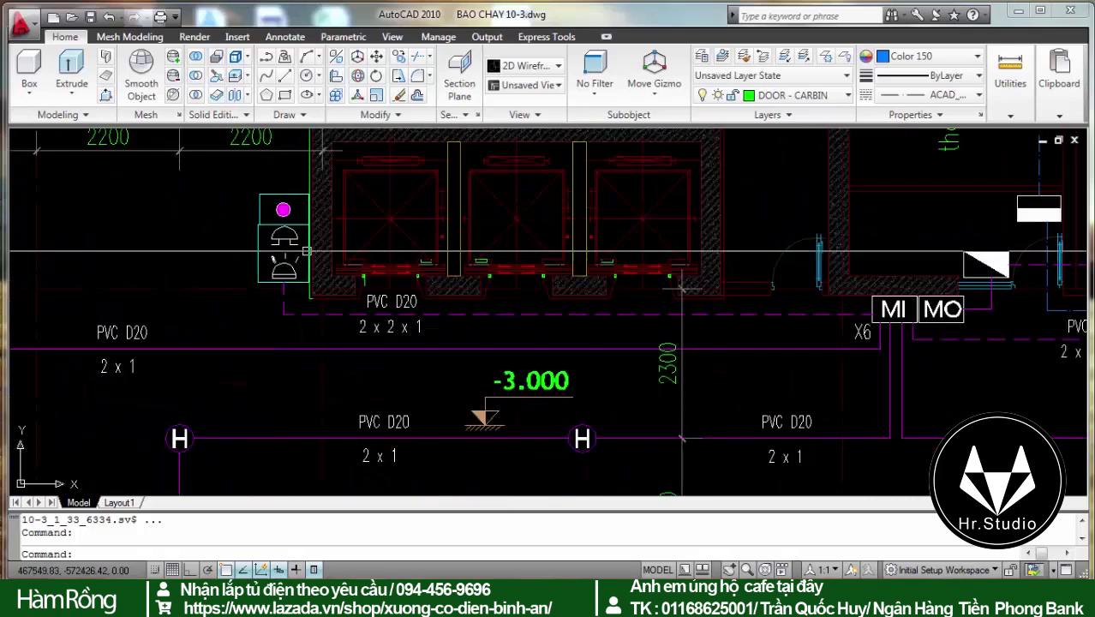
scroll(630, 269, "down", 3)
scroll(630, 269, "down", 3)
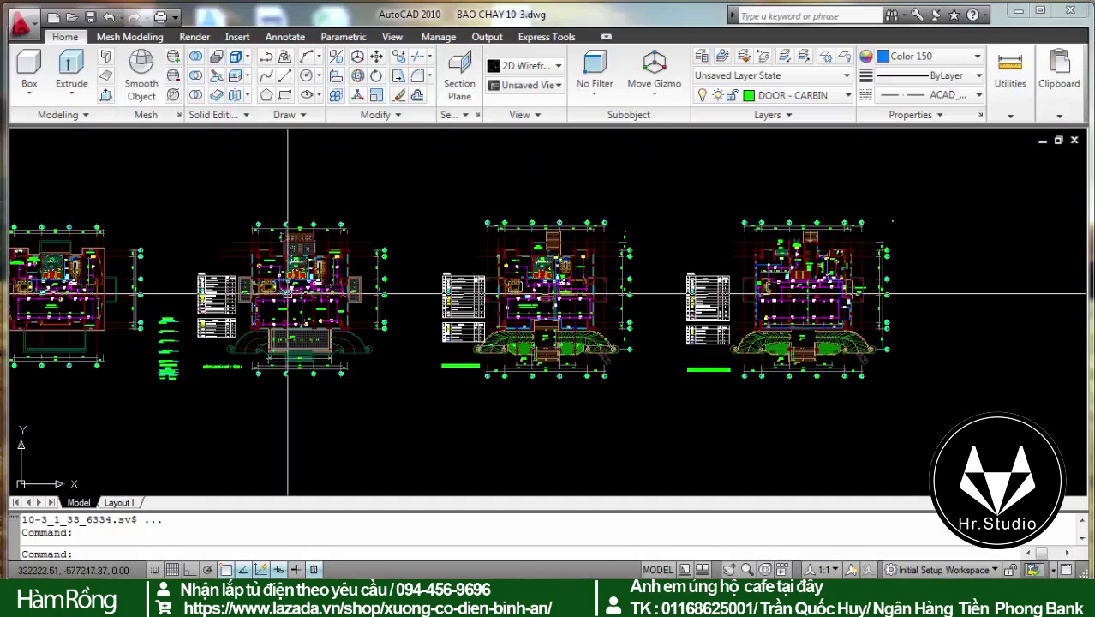
scroll(304, 280, "up", 2)
scroll(304, 282, "down", 3)
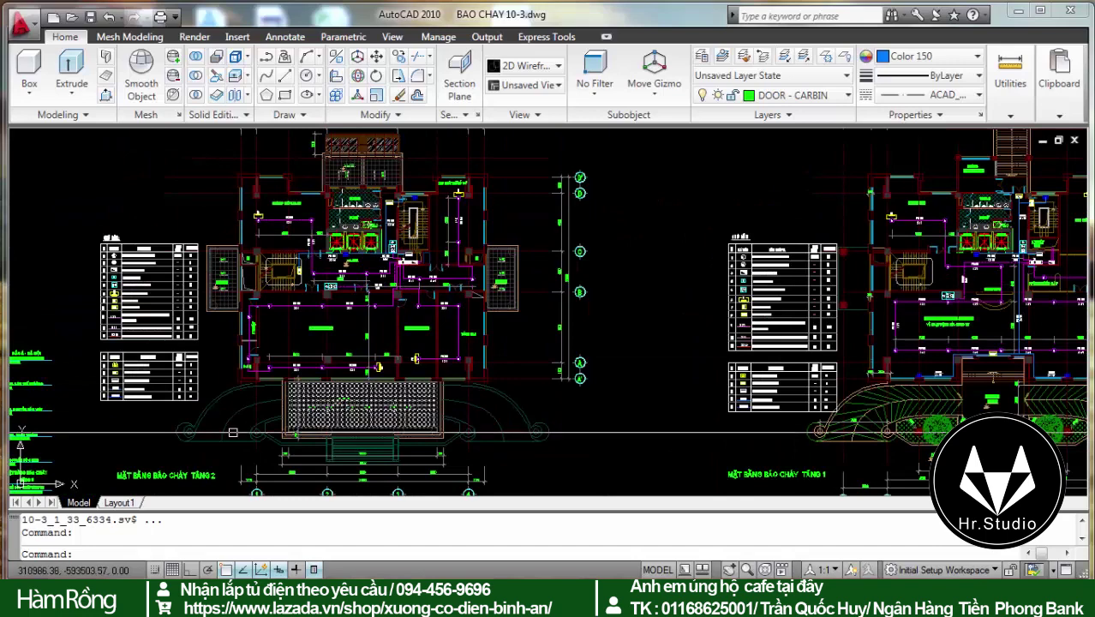
scroll(331, 242, "up", 2)
scroll(331, 242, "up", 2)
scroll(331, 242, "down", 3)
scroll(600, 271, "down", 2)
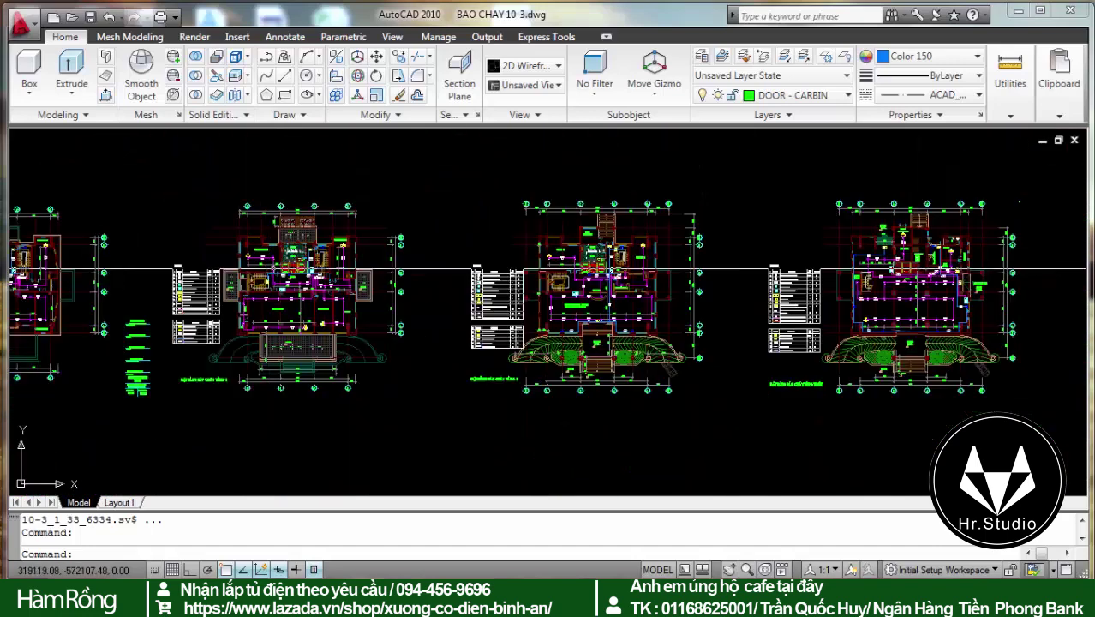
scroll(586, 270, "down", 3)
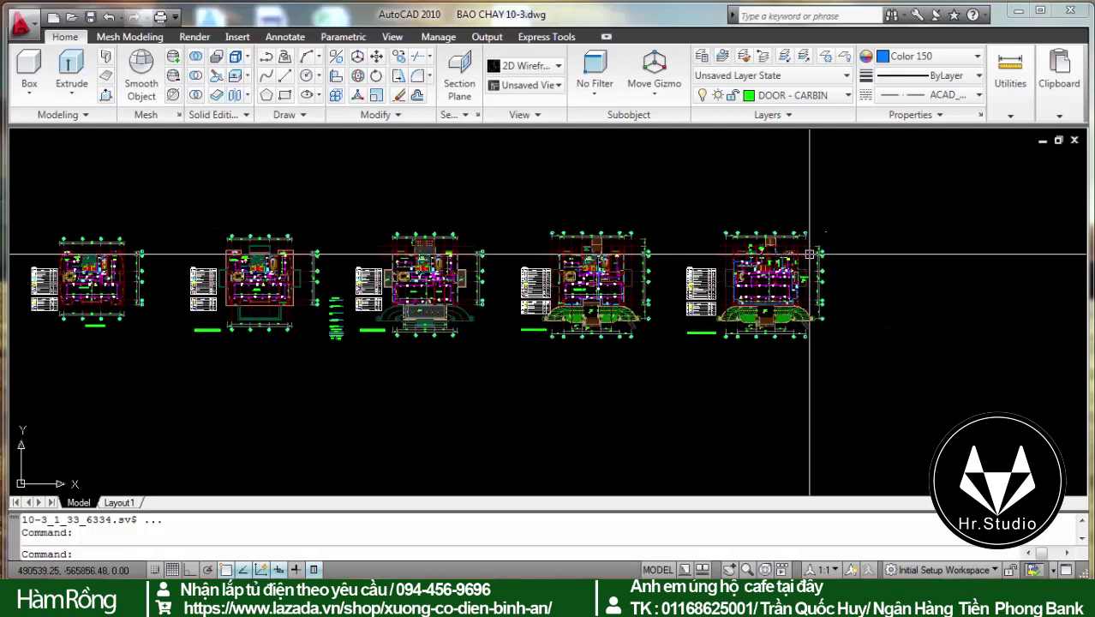
scroll(544, 255, "up", 3)
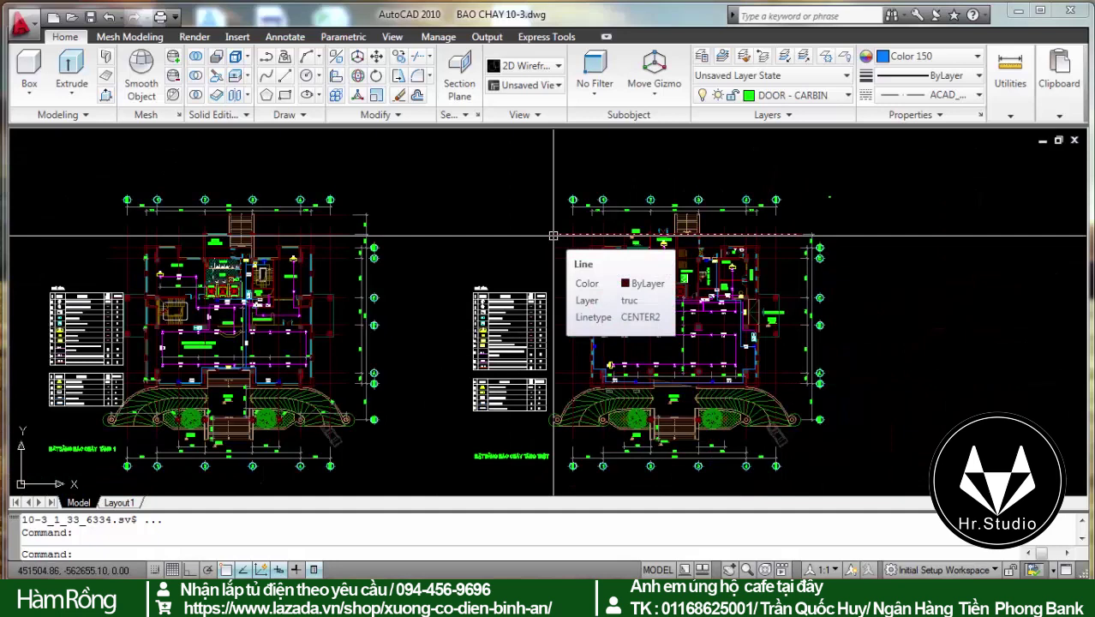
scroll(553, 235, "up", 2)
scroll(771, 257, "up", 2)
scroll(1036, 291, "up", 2)
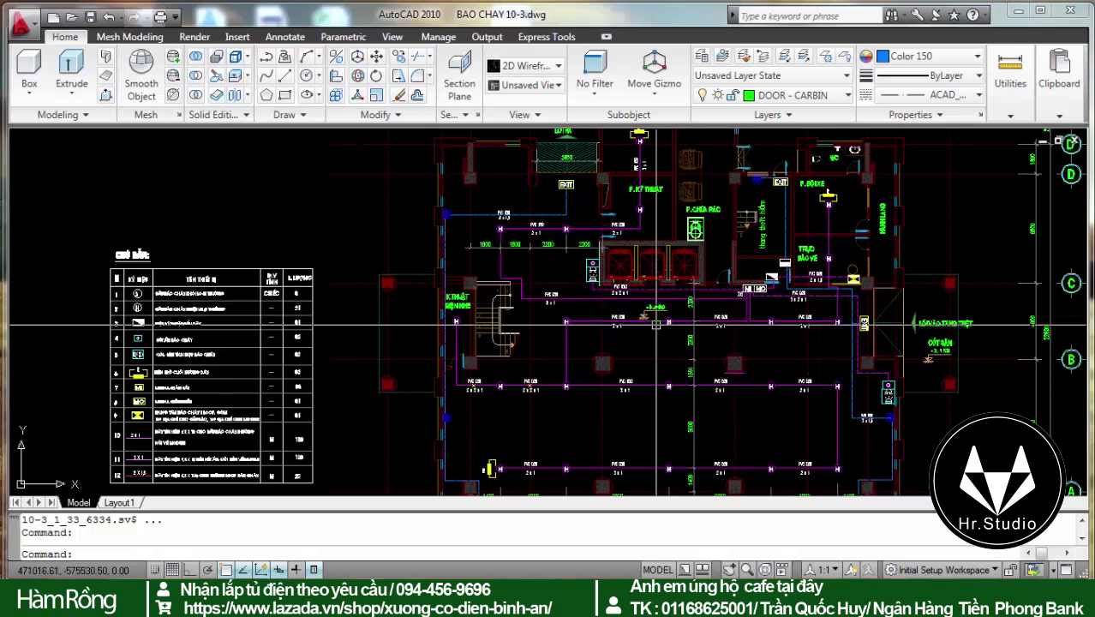
Inspect the H detectors and PVC D20 runs in the EXIT/lift-core corridor
scroll(664, 324, "down", 3)
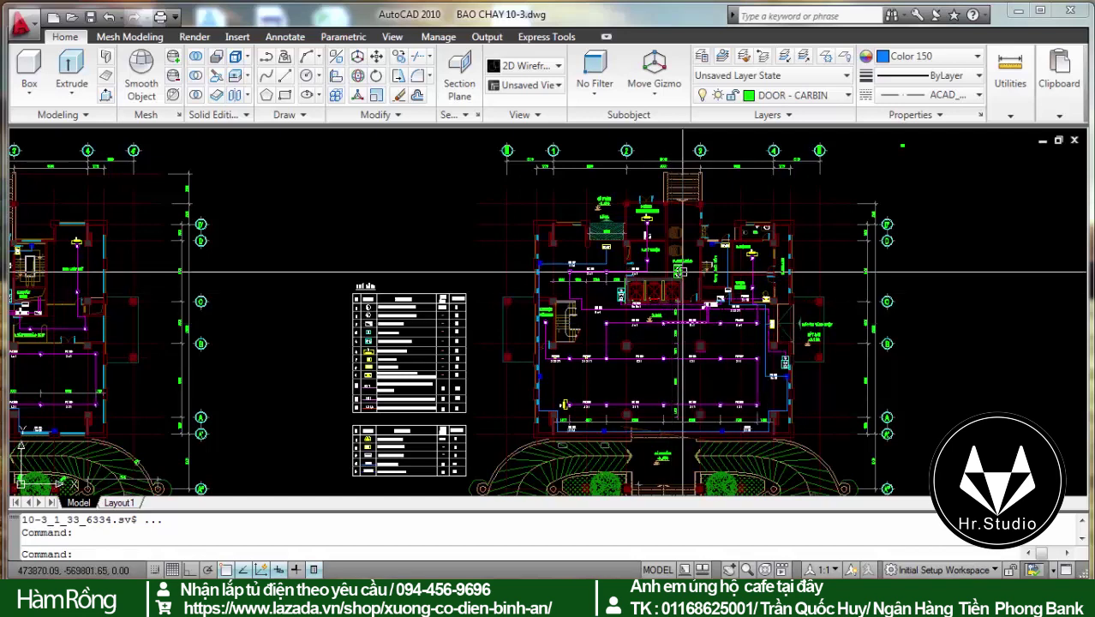
scroll(681, 339, "up", 2)
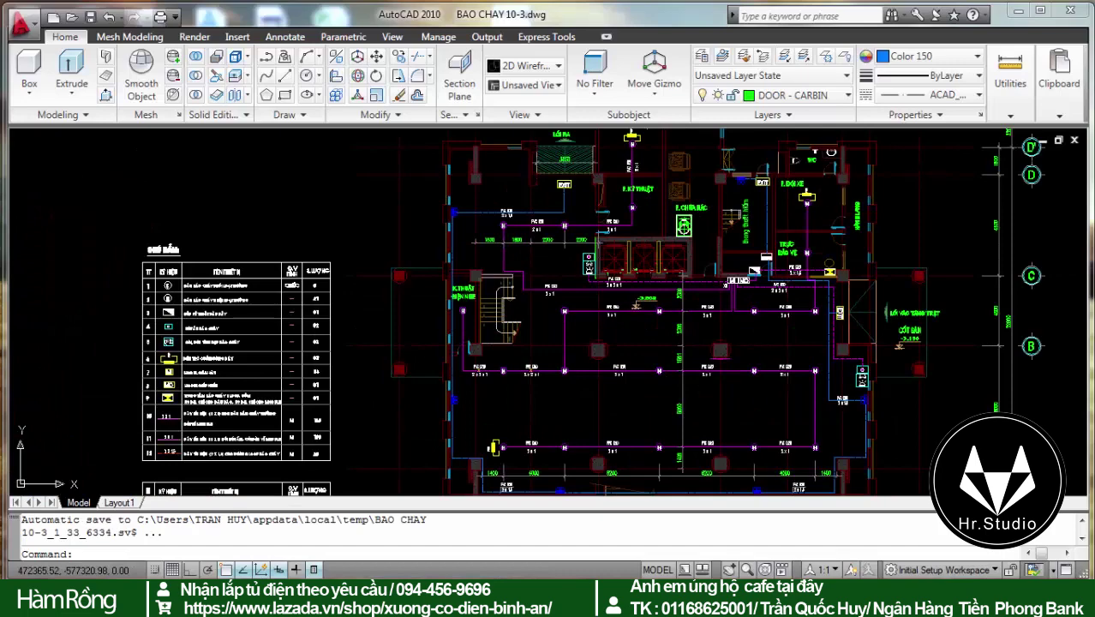
scroll(545, 320, "down", 3)
scroll(534, 317, "up", 6)
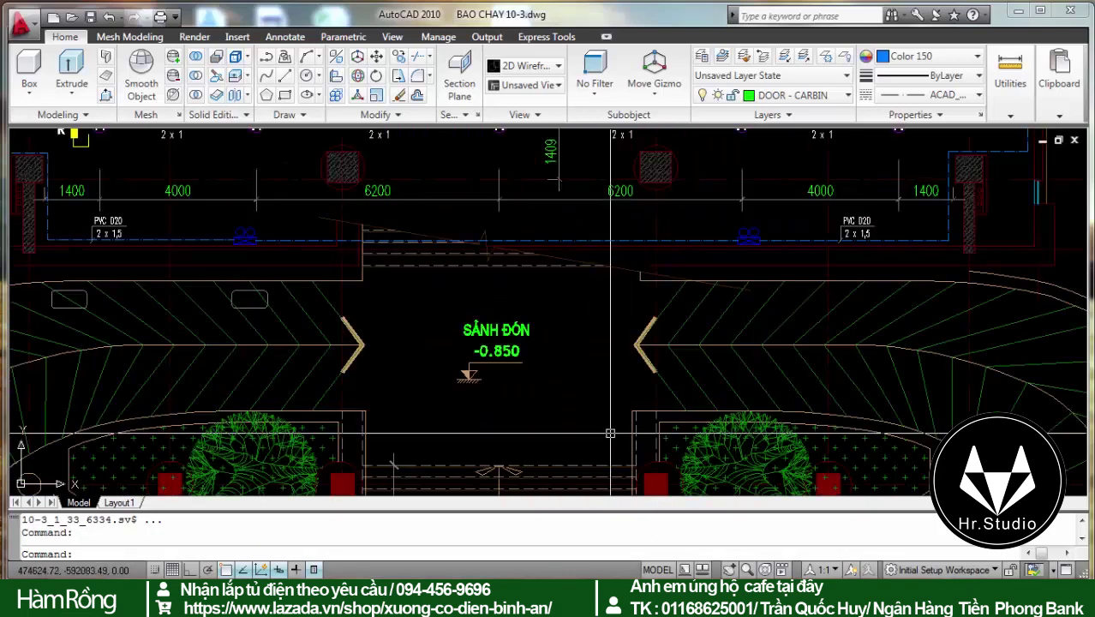
scroll(535, 315, "down", 5)
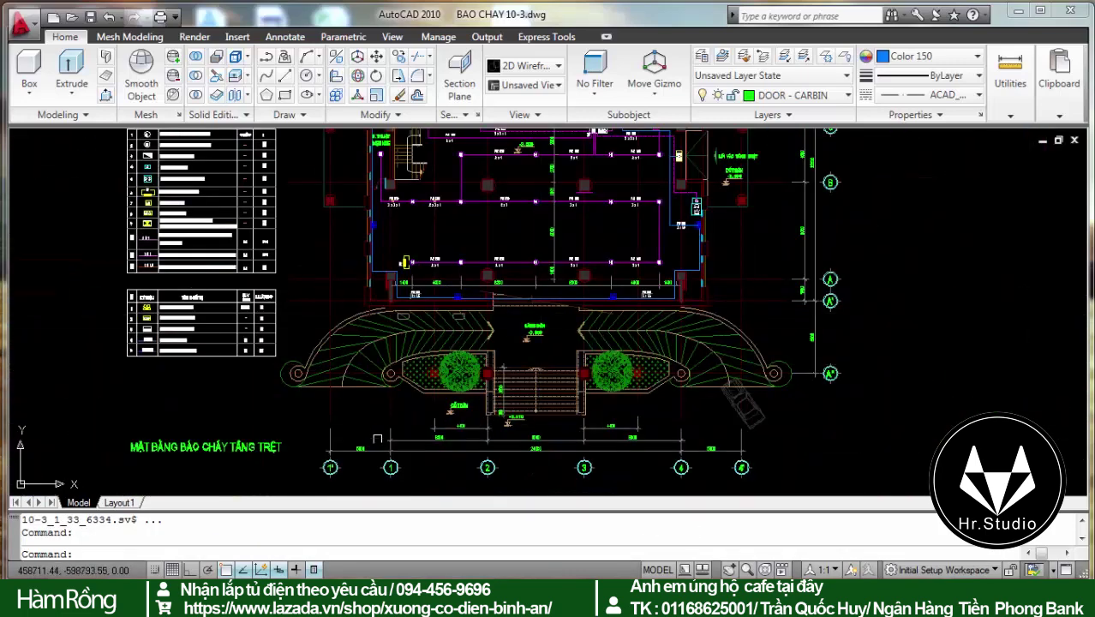
scroll(515, 485, "down", 3)
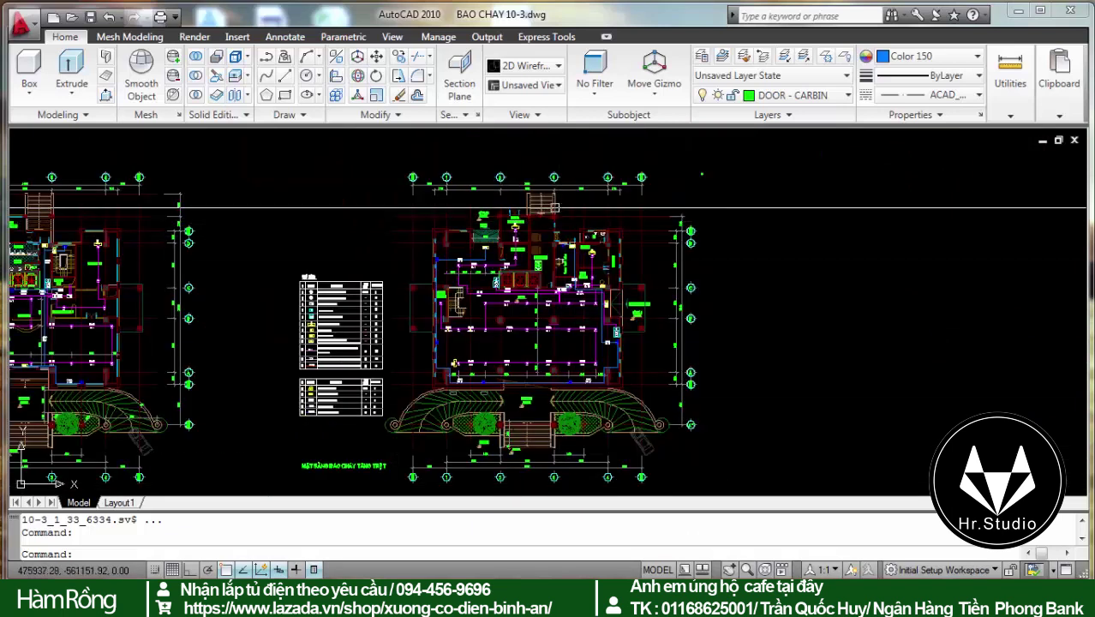
scroll(527, 215, "up", 2)
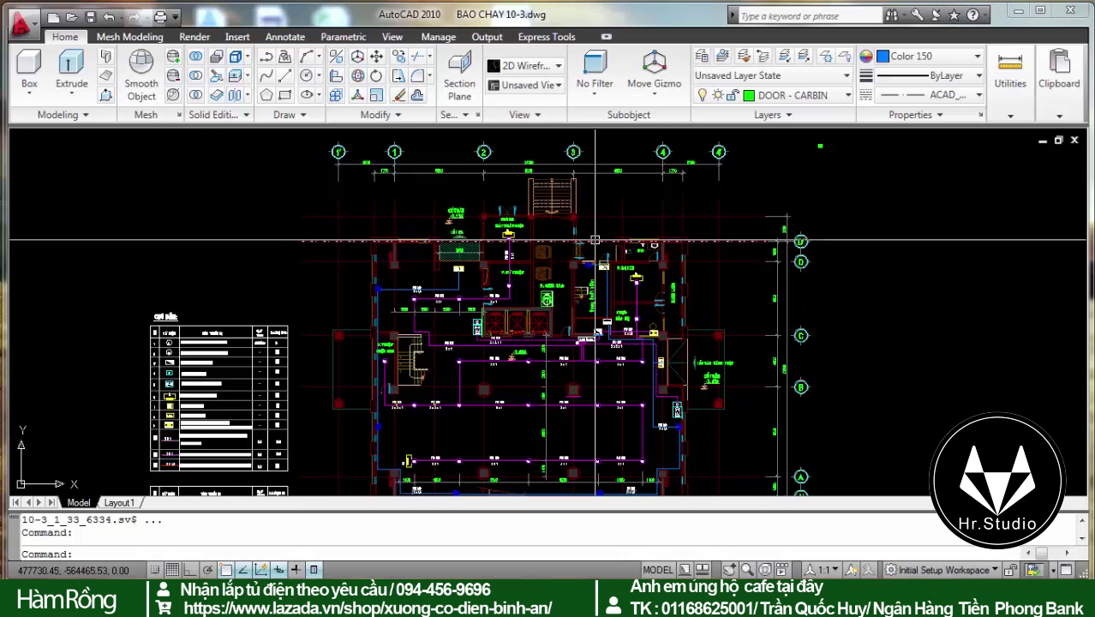
scroll(423, 295, "up", 5)
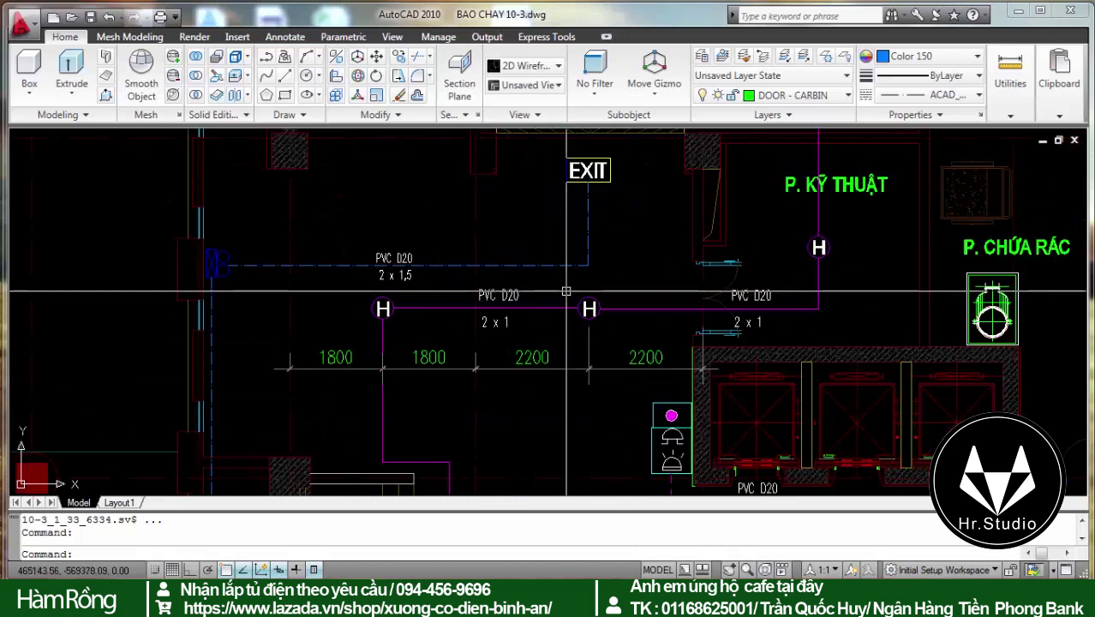
scroll(568, 301, "down", 5)
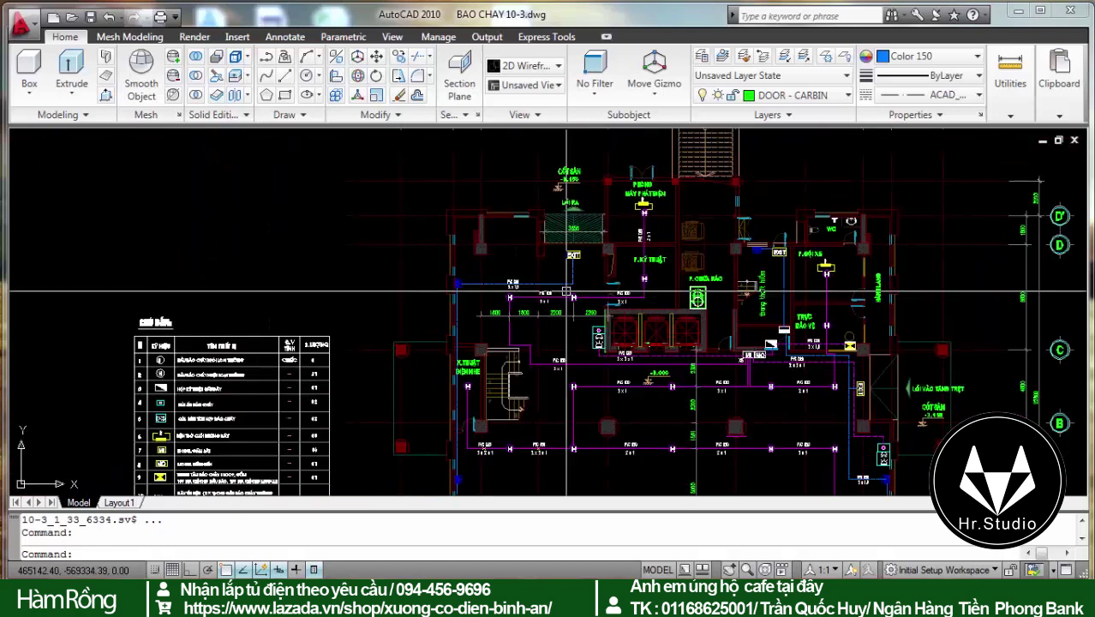
scroll(568, 301, "up", 4)
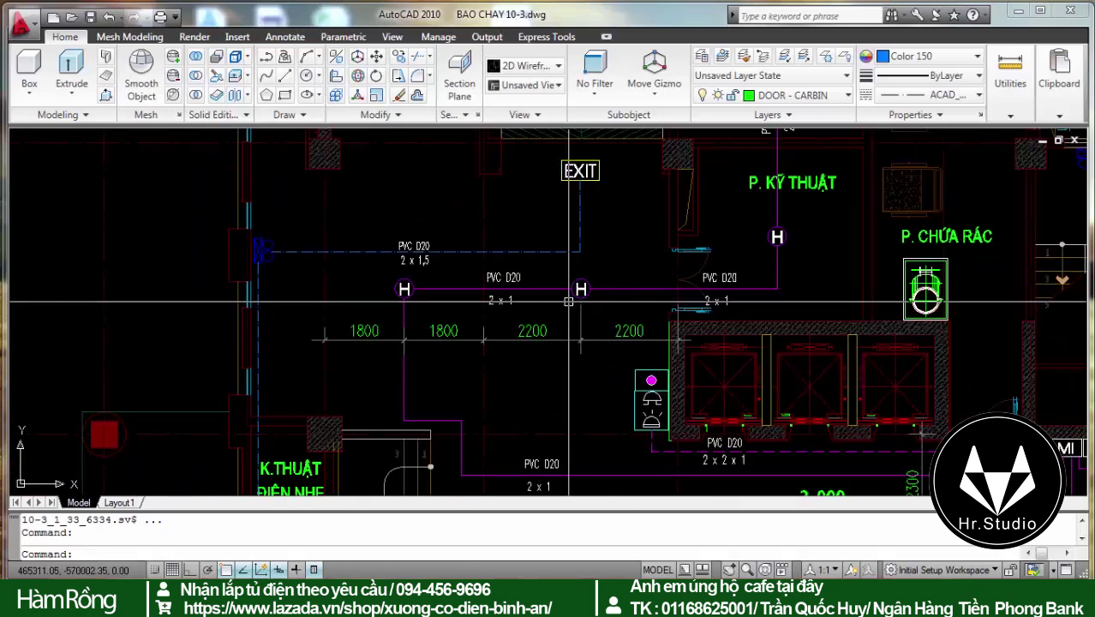
Bring the PVC D20 2 x 1 detector run along the SẢNH ĐÓN lobby into view
left_click(404, 289)
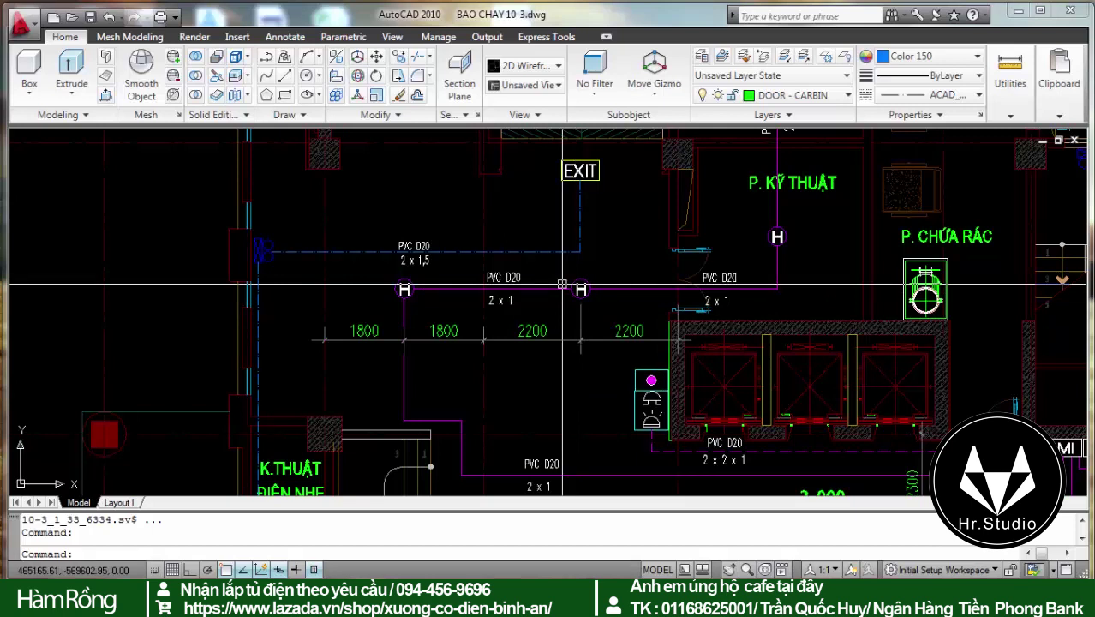
scroll(562, 284, "down", 5)
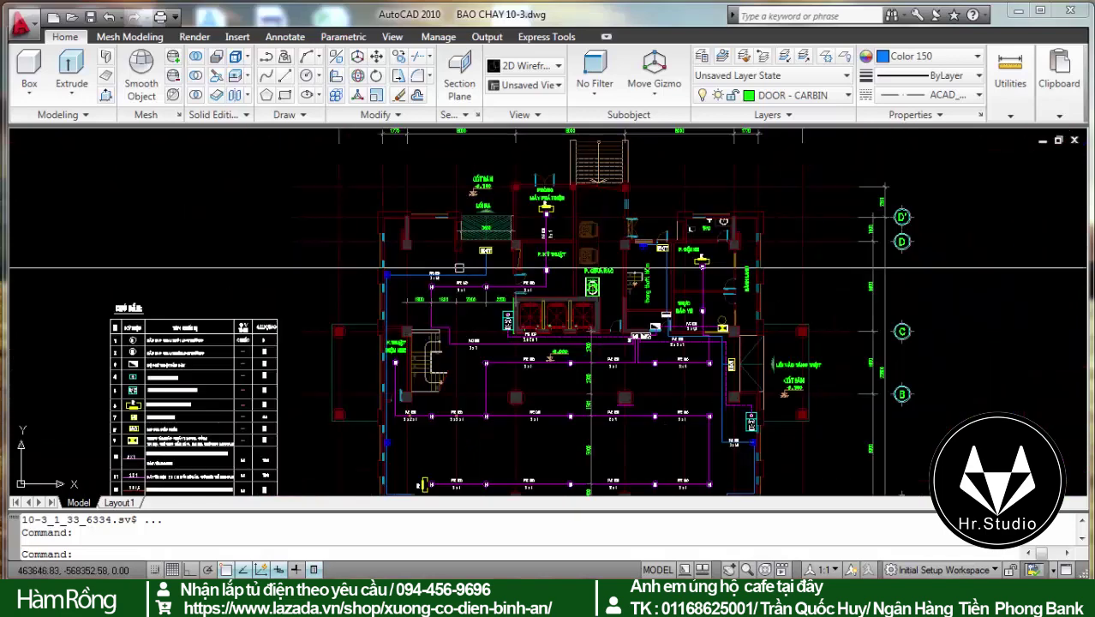
scroll(544, 378, "down", 2)
scroll(544, 378, "up", 1)
scroll(560, 237, "down", 2)
scroll(559, 237, "down", 2)
scroll(557, 418, "up", 3)
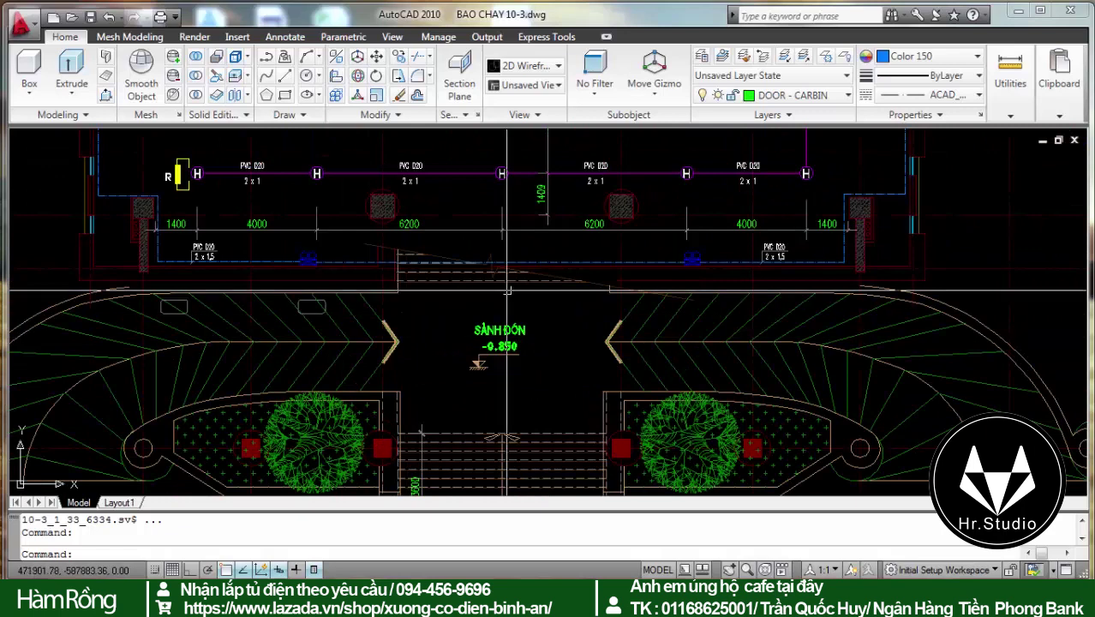
scroll(496, 360, "up", 3)
scroll(490, 356, "down", 2)
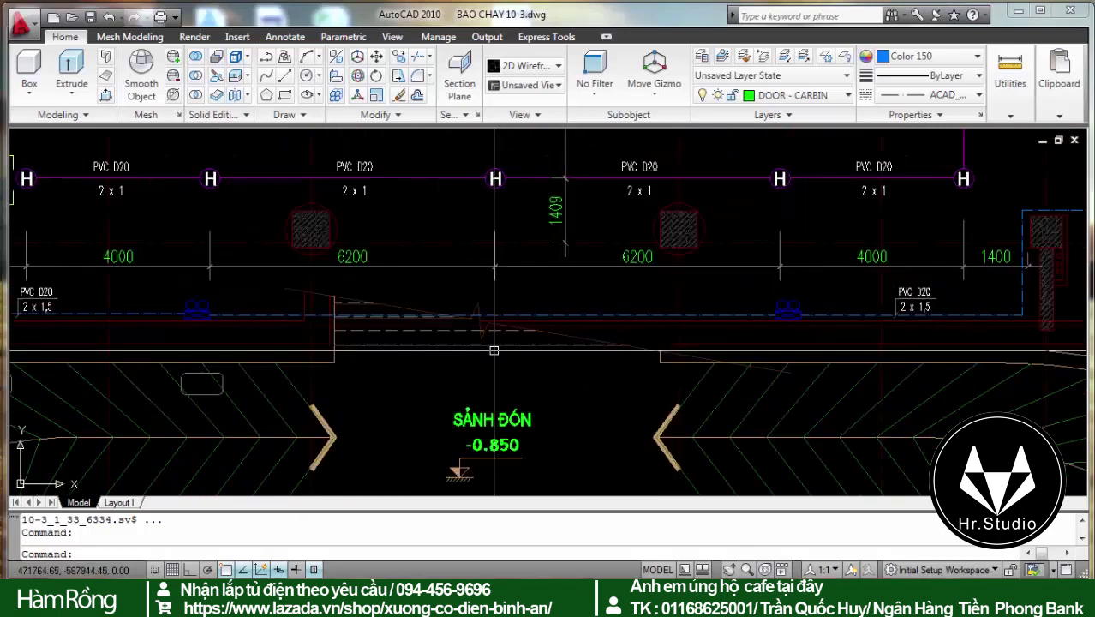
scroll(492, 360, "down", 2)
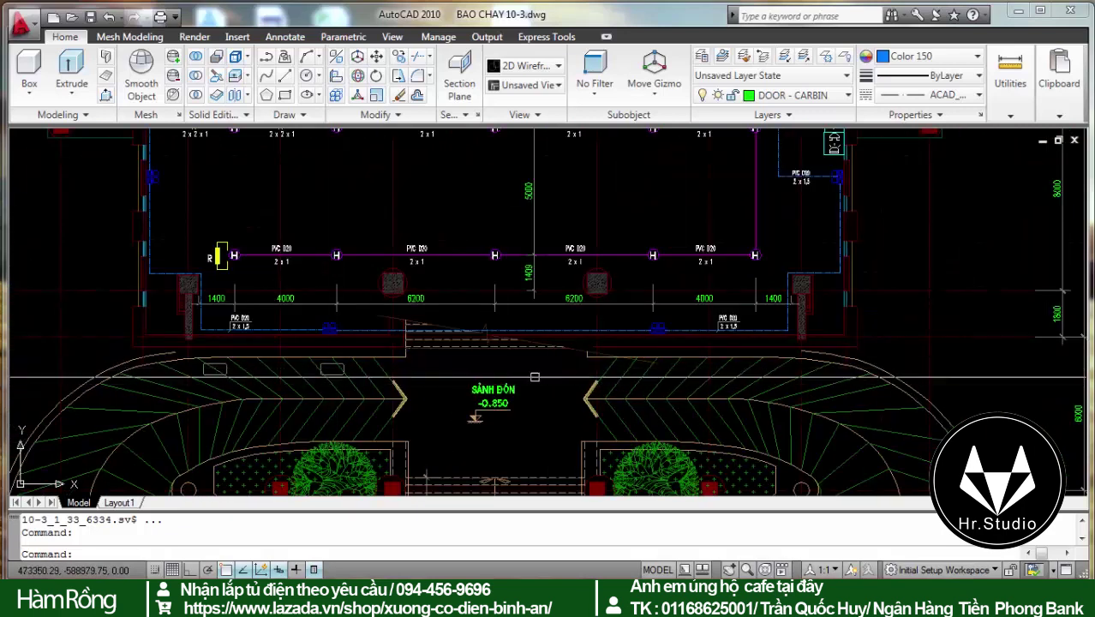
right_click(517, 395)
left_click(460, 414)
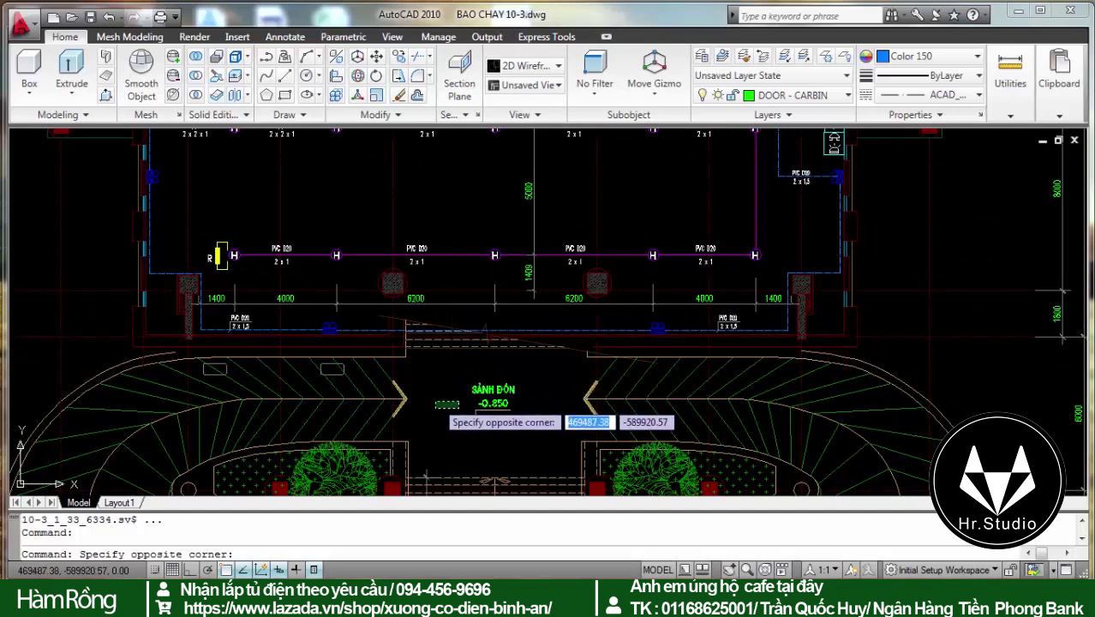
left_click(439, 409)
scroll(451, 247, "up", 4)
scroll(420, 250, "up", 2)
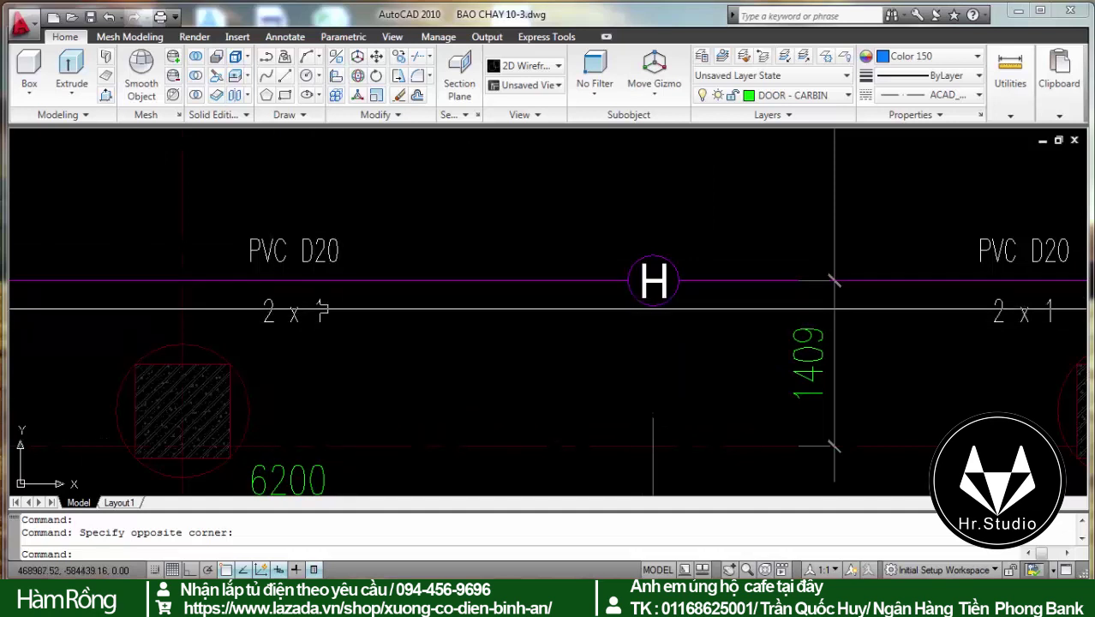
scroll(374, 285, "down", 5)
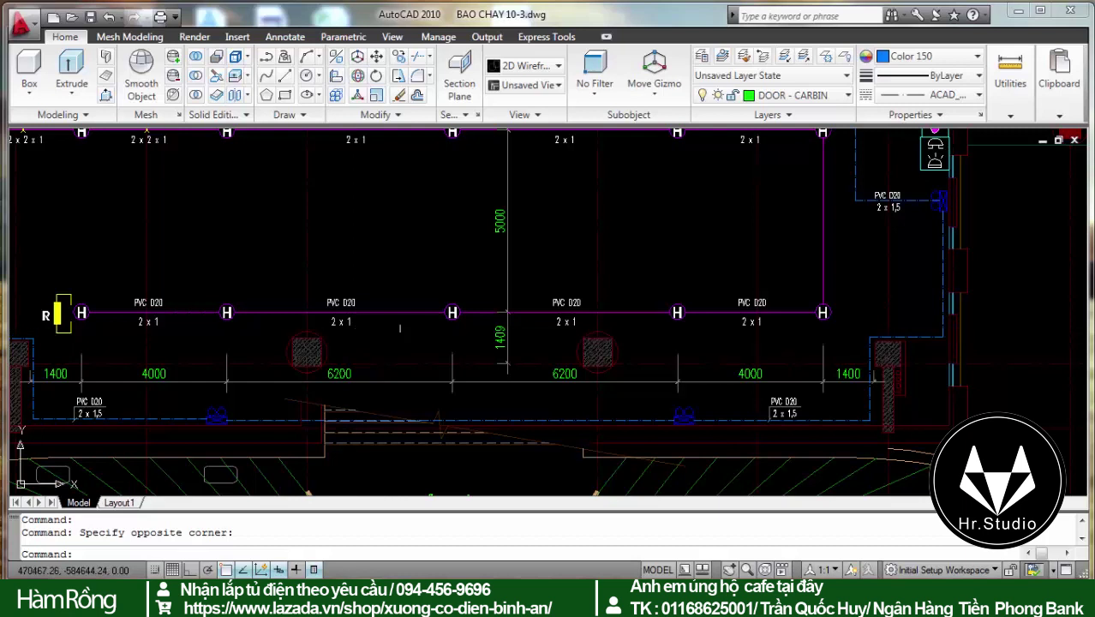
scroll(566, 322, "up", 2)
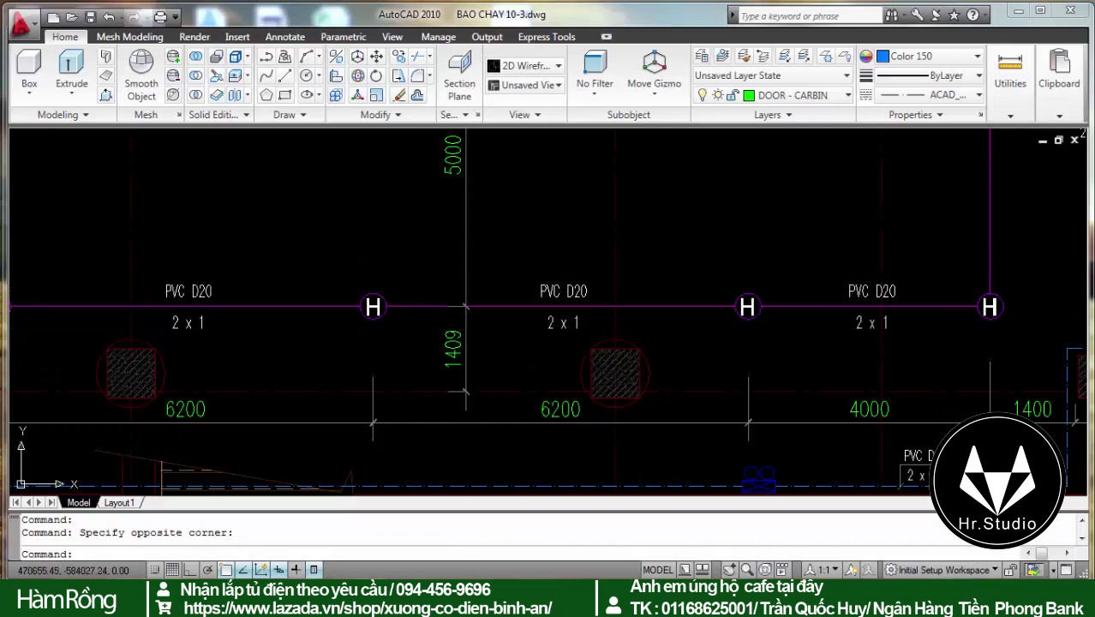
scroll(600, 331, "down", 2)
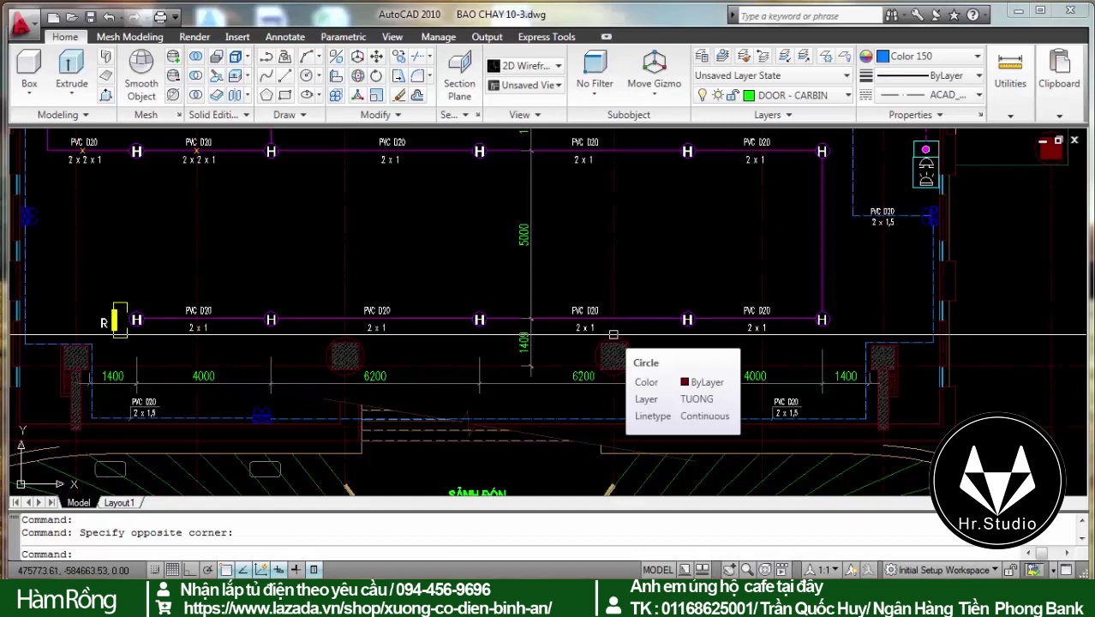
scroll(600, 318, "up", 4)
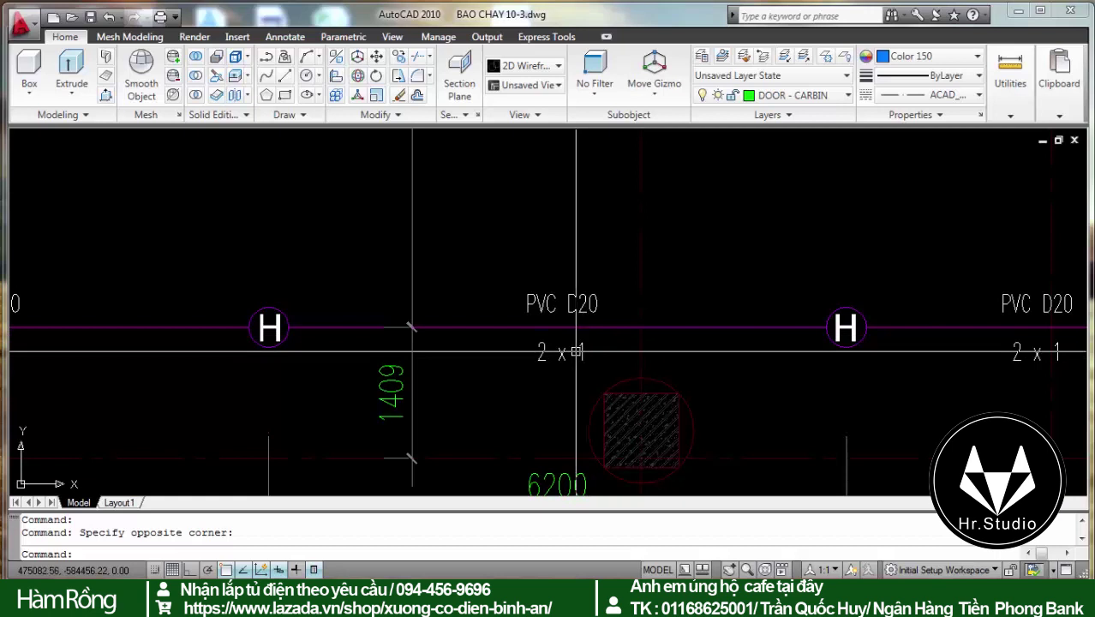
scroll(715, 338, "down", 3)
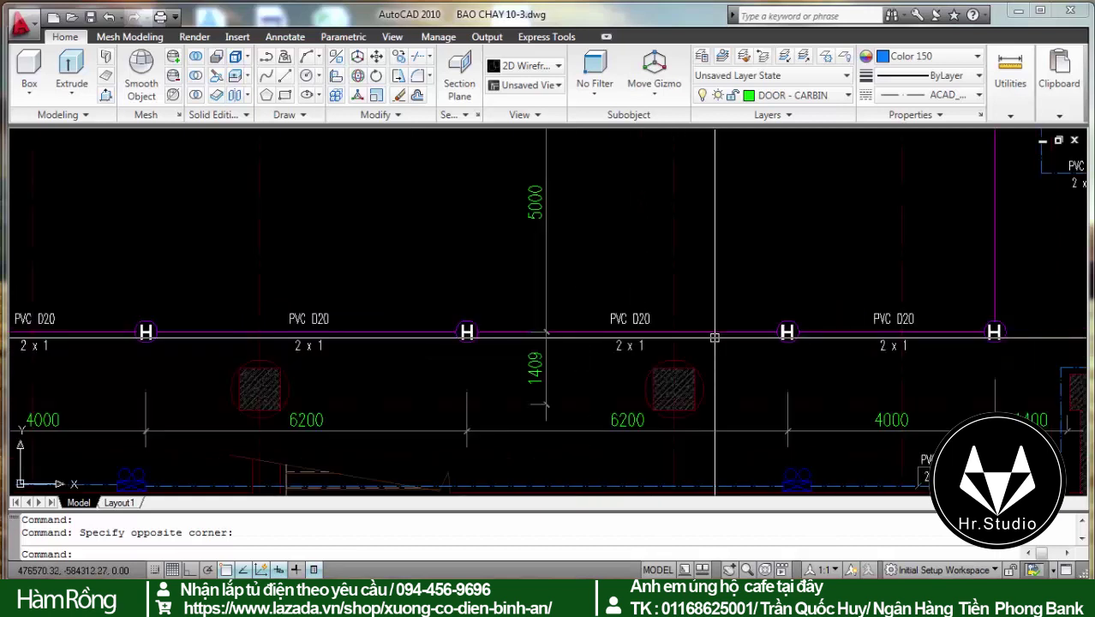
scroll(270, 305, "up", 2)
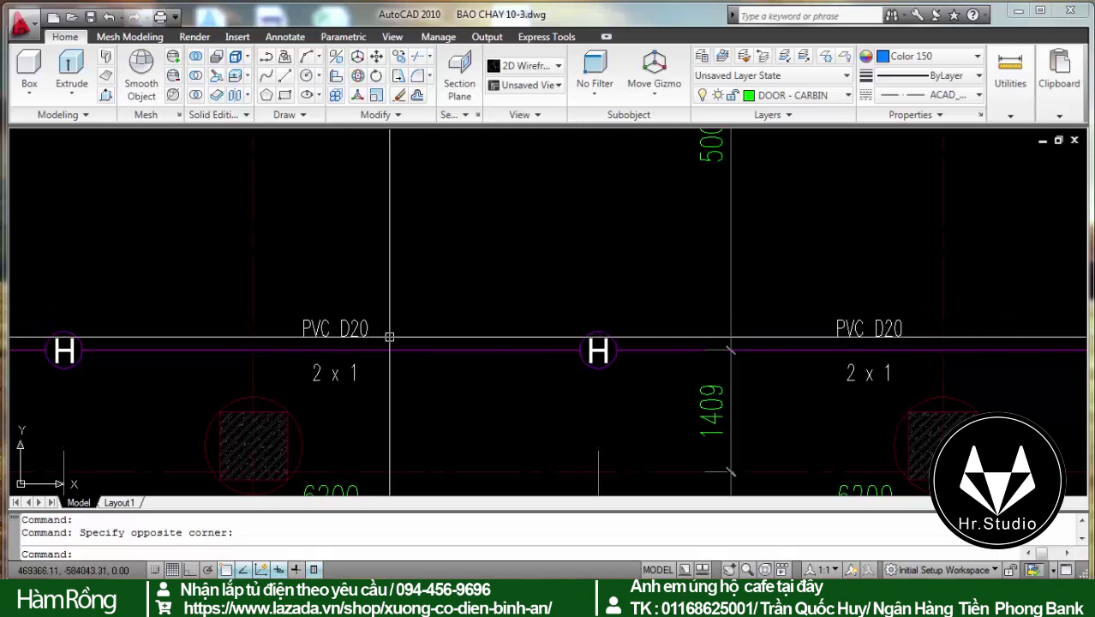
scroll(392, 337, "down", 3)
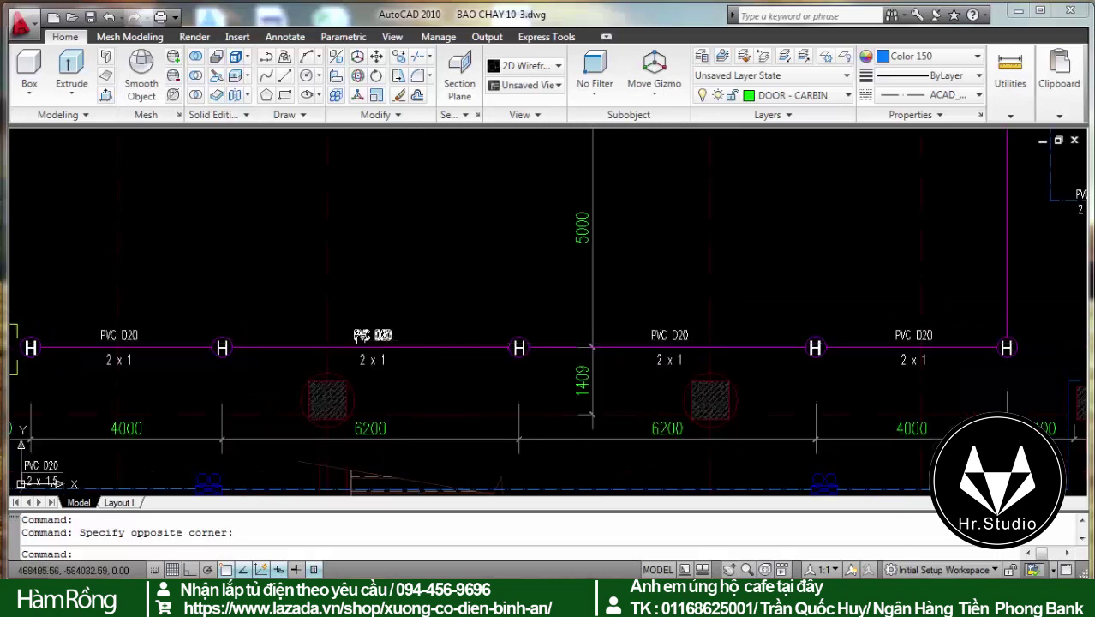
scroll(57, 312, "up", 2)
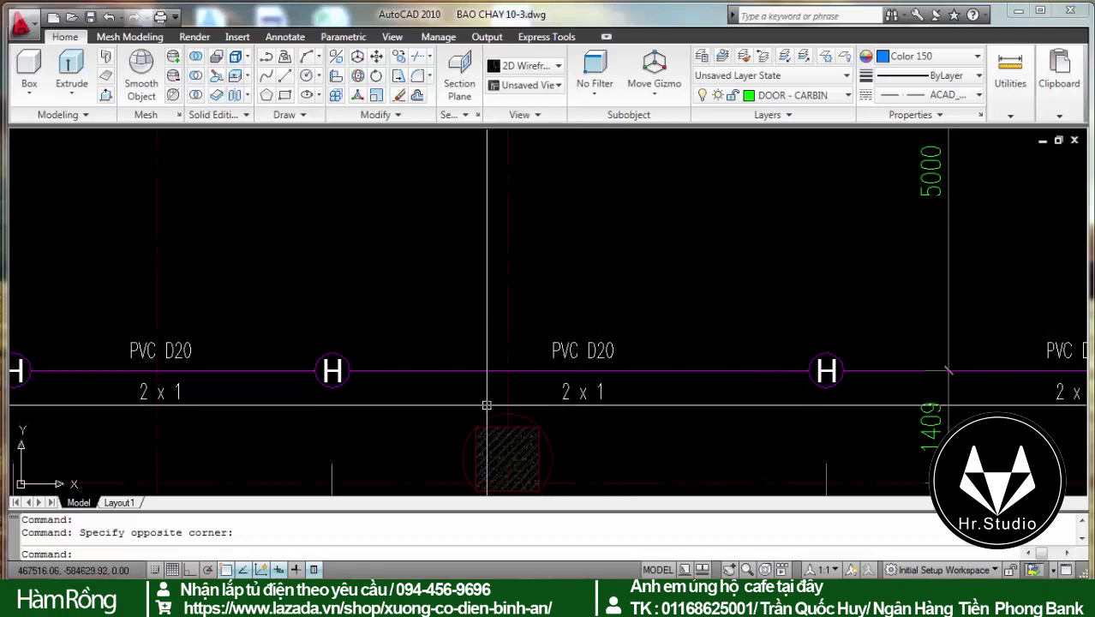
scroll(460, 392, "down", 5)
scroll(460, 392, "up", 2)
scroll(463, 392, "up", 3)
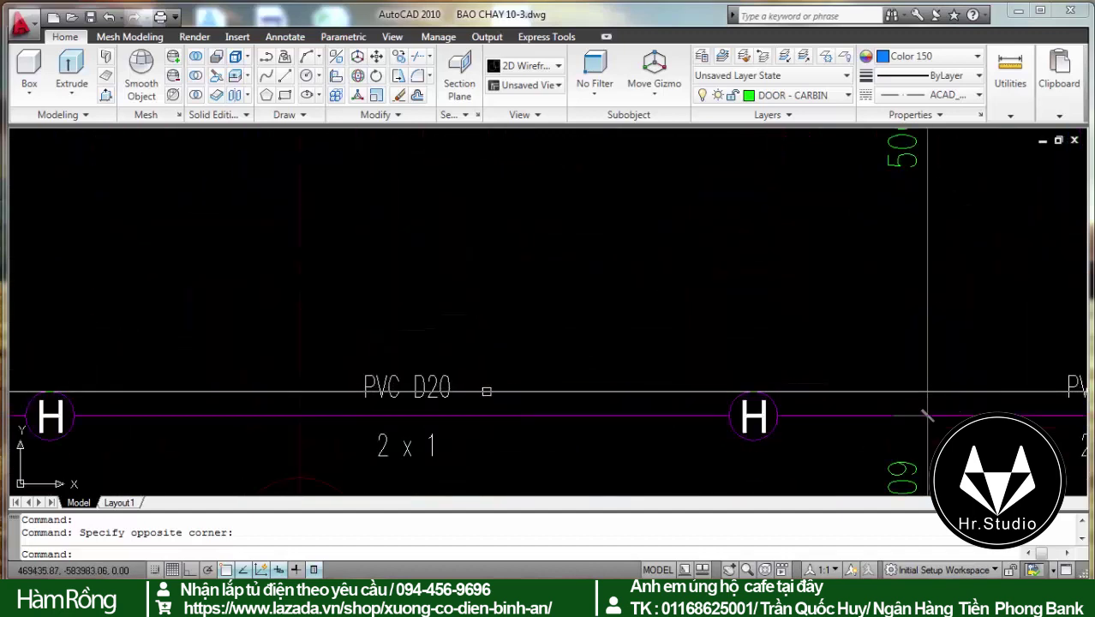
right_click(442, 388)
key("Escape")
scroll(386, 388, "down", 5)
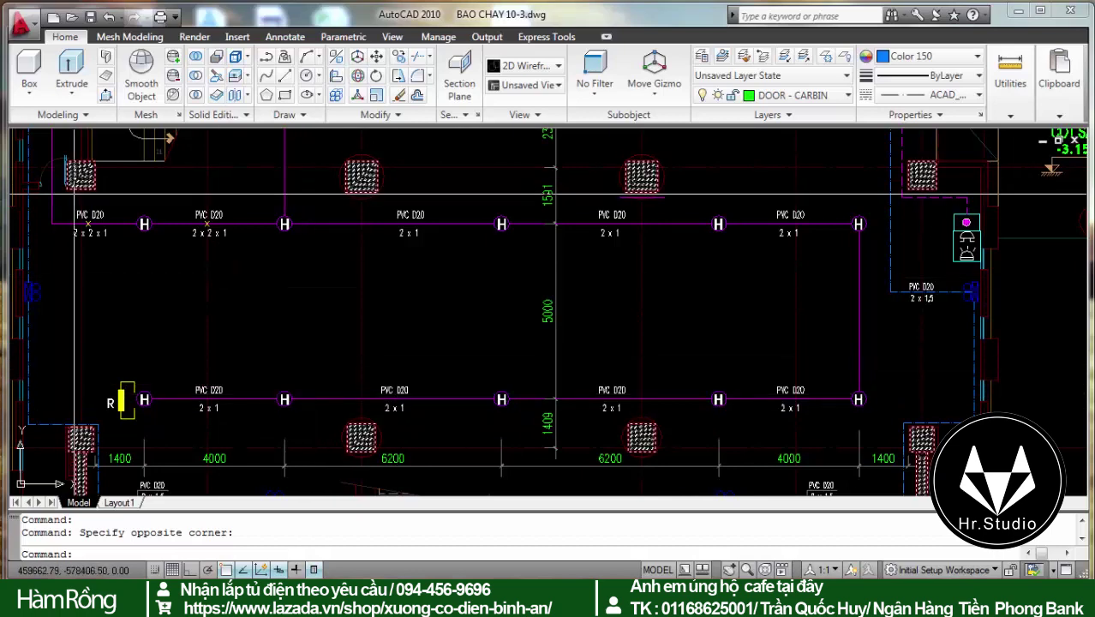
Zoom around the conduit row and the PVC D20 2 x 1,5 run beside the bell and strobe
scroll(352, 286, "down", 6)
scroll(352, 286, "up", 5)
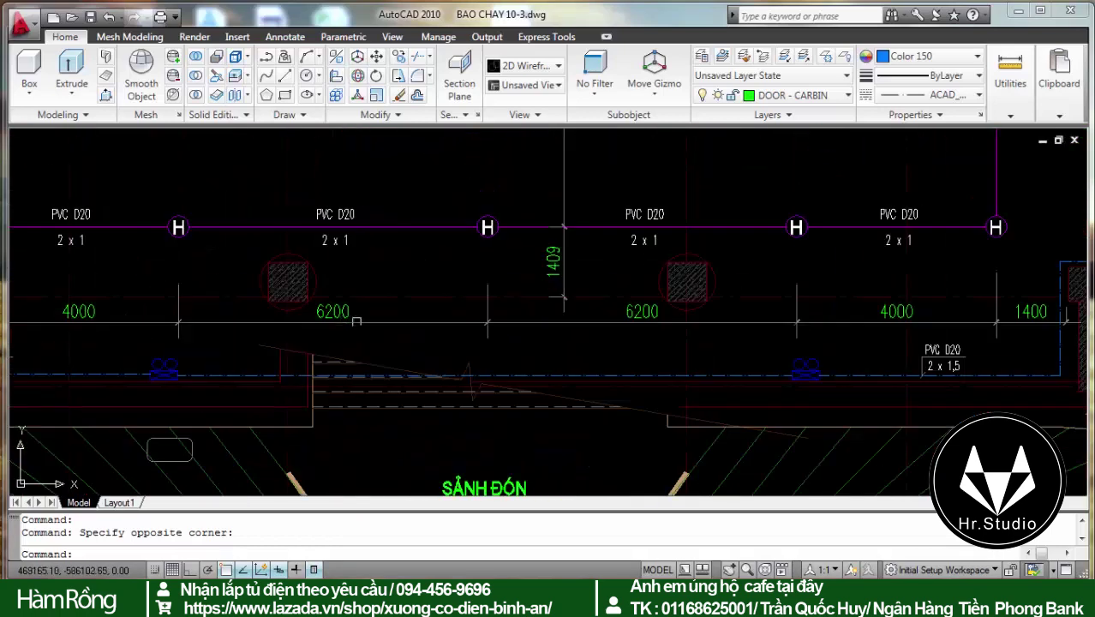
scroll(184, 394, "up", 2)
scroll(184, 394, "down", 4)
scroll(500, 404, "up", 2)
scroll(500, 404, "up", 2)
scroll(500, 405, "up", 1)
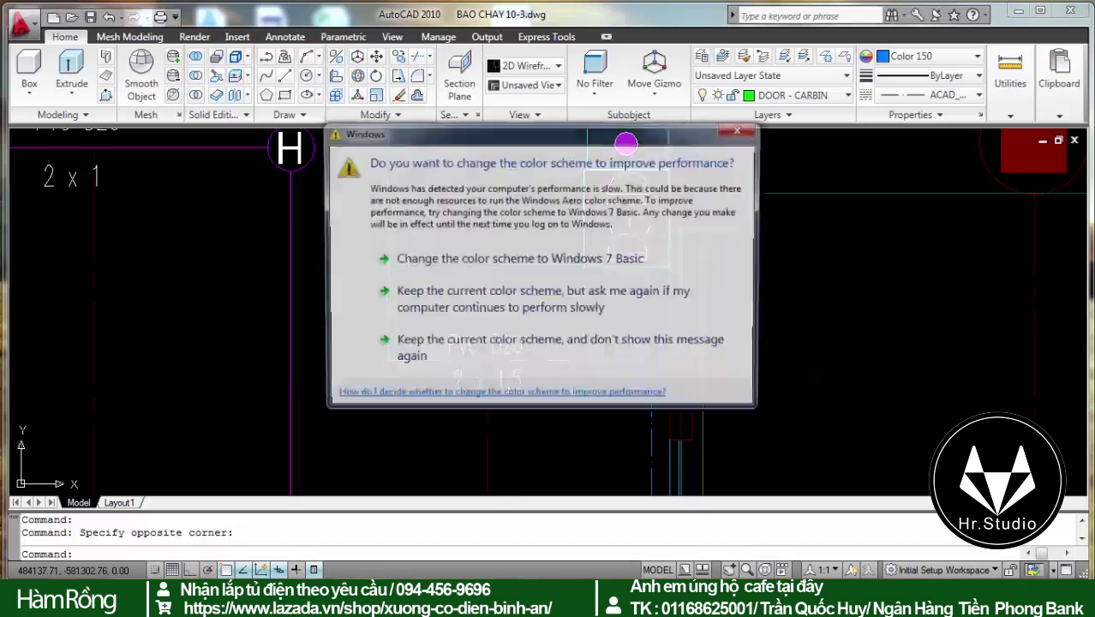
Dismiss the Windows colour-scheme prompt and zoom out until both fire-alarm floor plans show
left_click(742, 129)
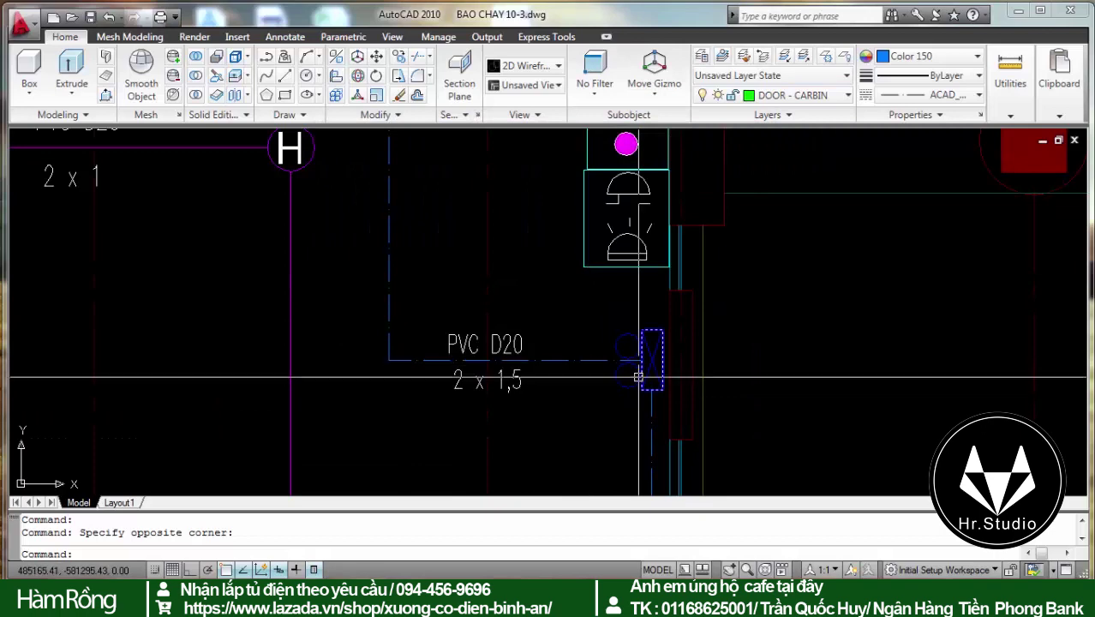
scroll(638, 381, "down", 2)
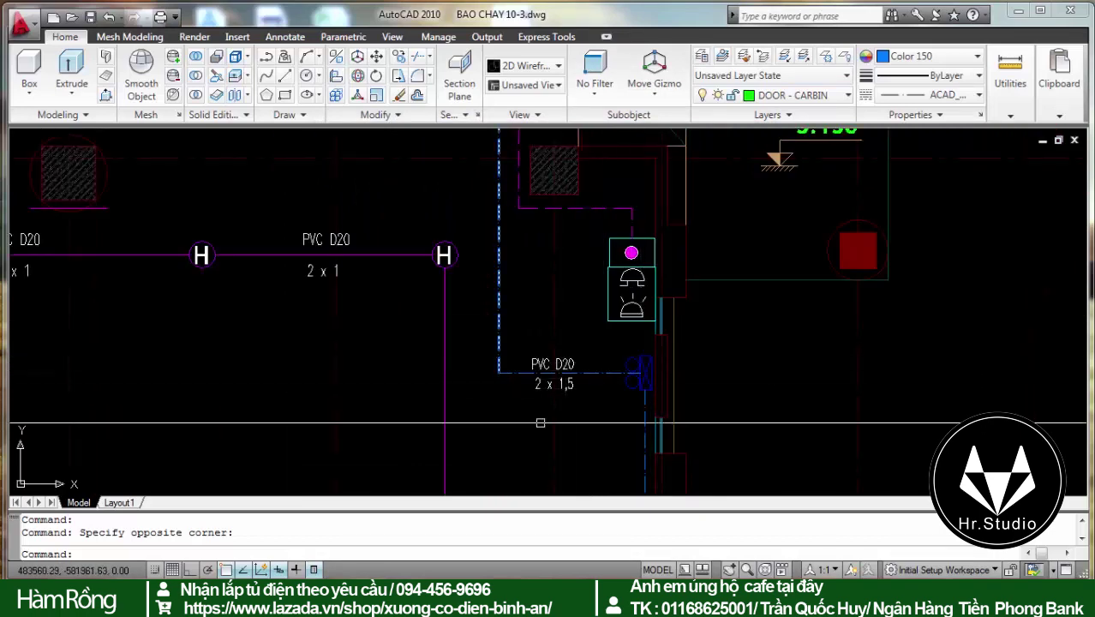
scroll(514, 351, "down", 2)
scroll(523, 263, "up", 1)
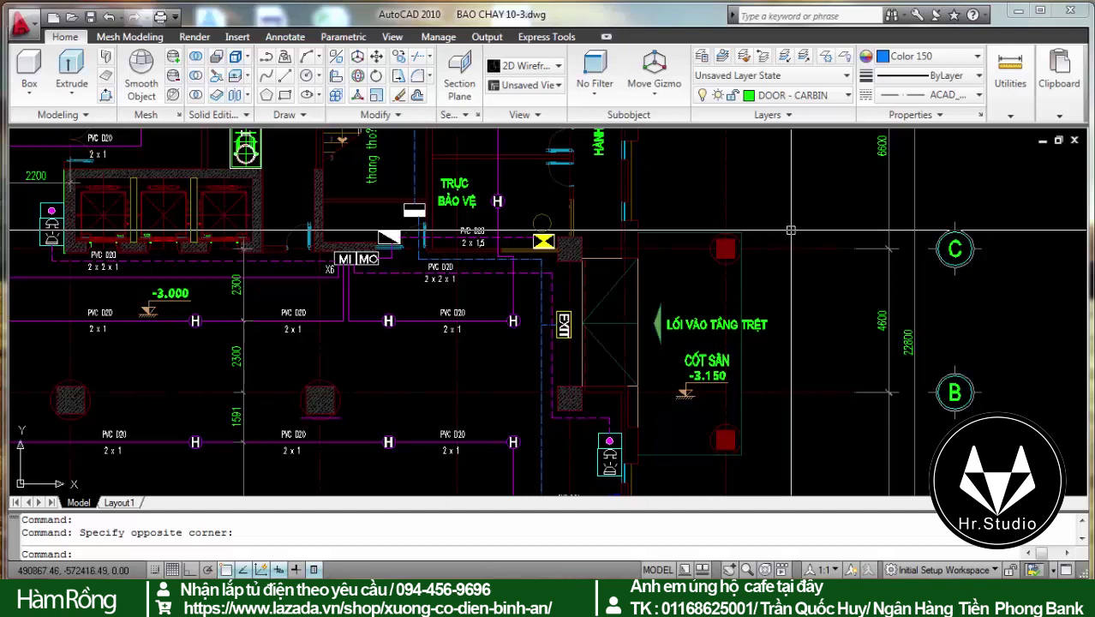
scroll(790, 230, "down", 3)
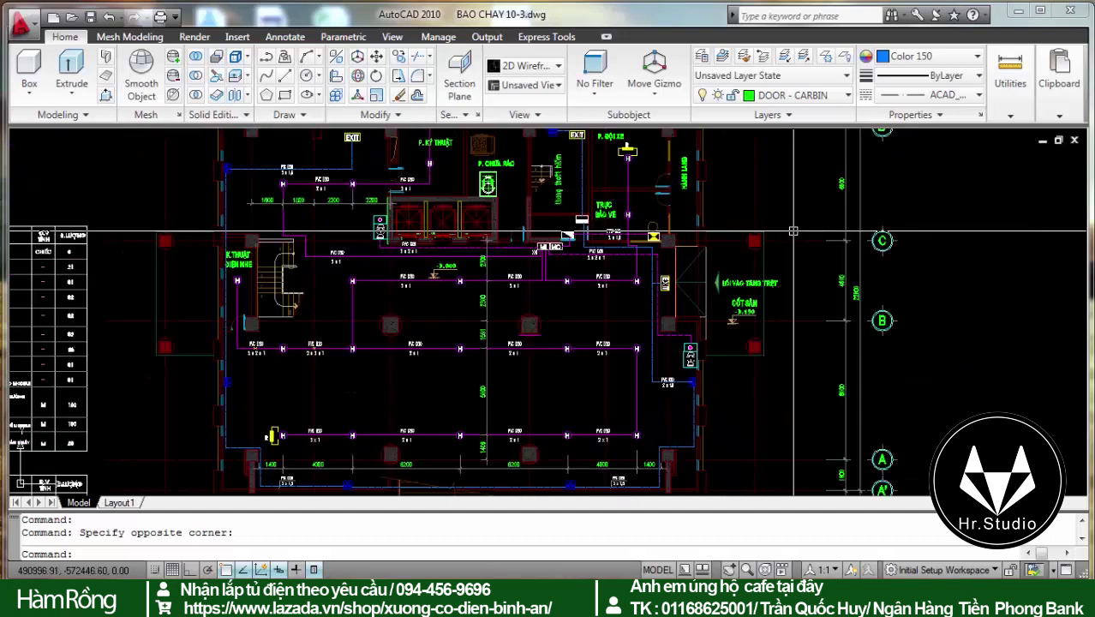
scroll(487, 325, "down", 2)
scroll(514, 342, "up", 5)
scroll(530, 353, "down", 8)
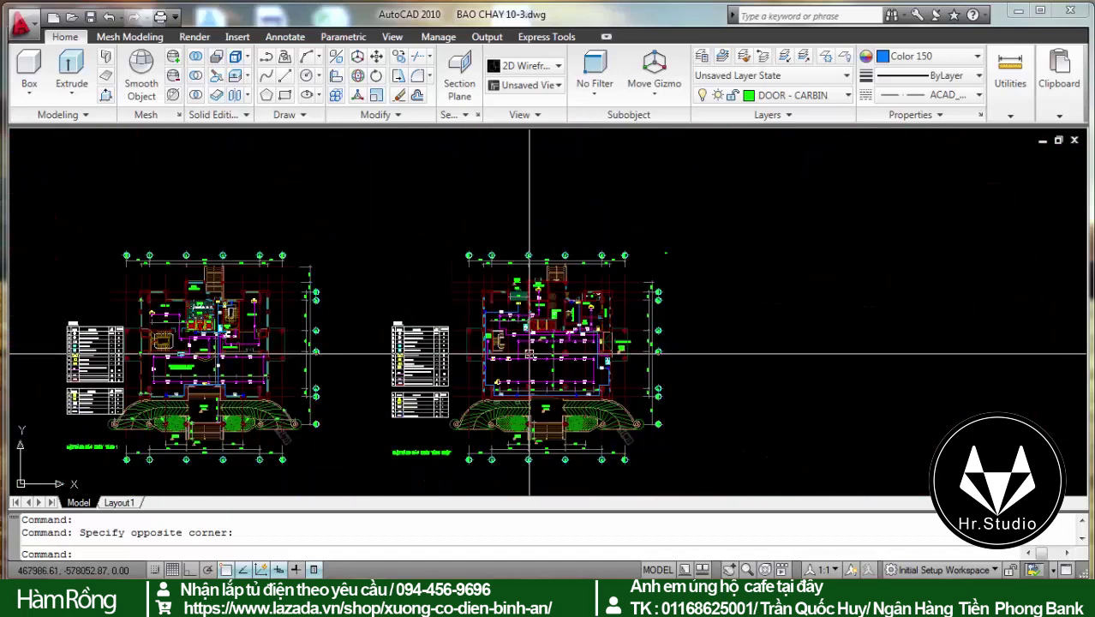
scroll(530, 353, "up", 5)
scroll(416, 372, "up", 3)
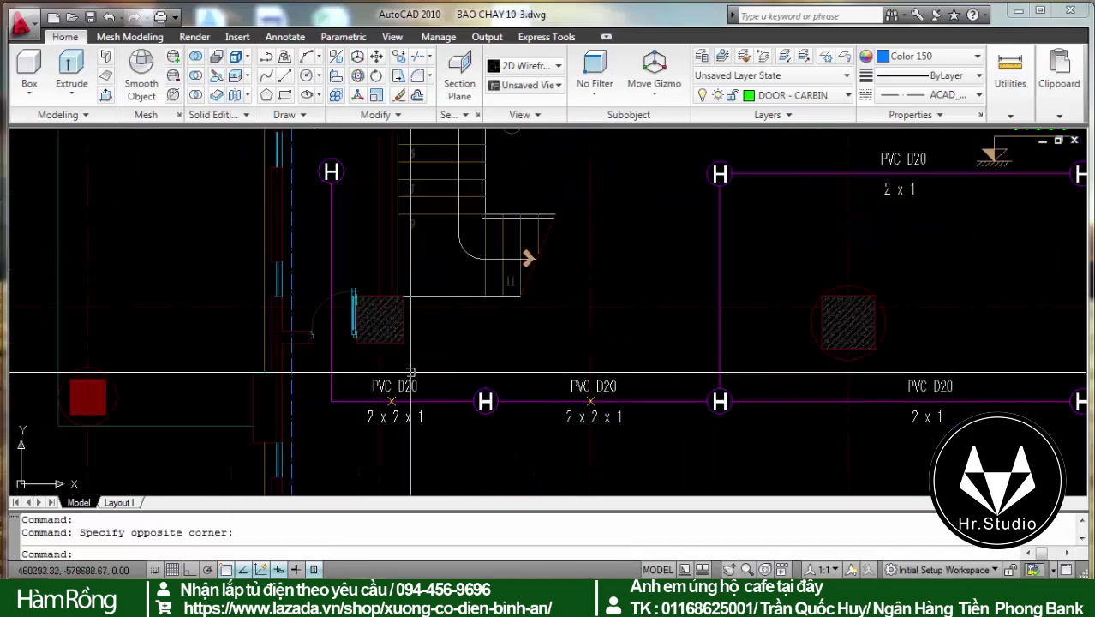
scroll(416, 372, "down", 2)
scroll(463, 369, "down", 3)
scroll(495, 367, "up", 5)
scroll(486, 362, "up", 2)
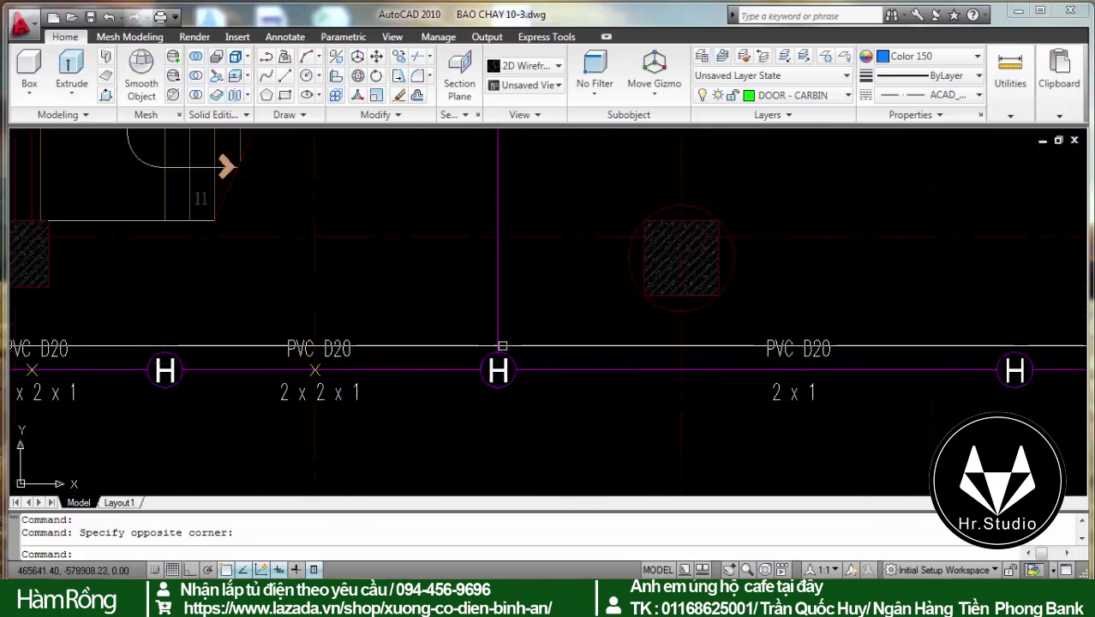
scroll(506, 370, "down", 2)
scroll(460, 348, "down", 2)
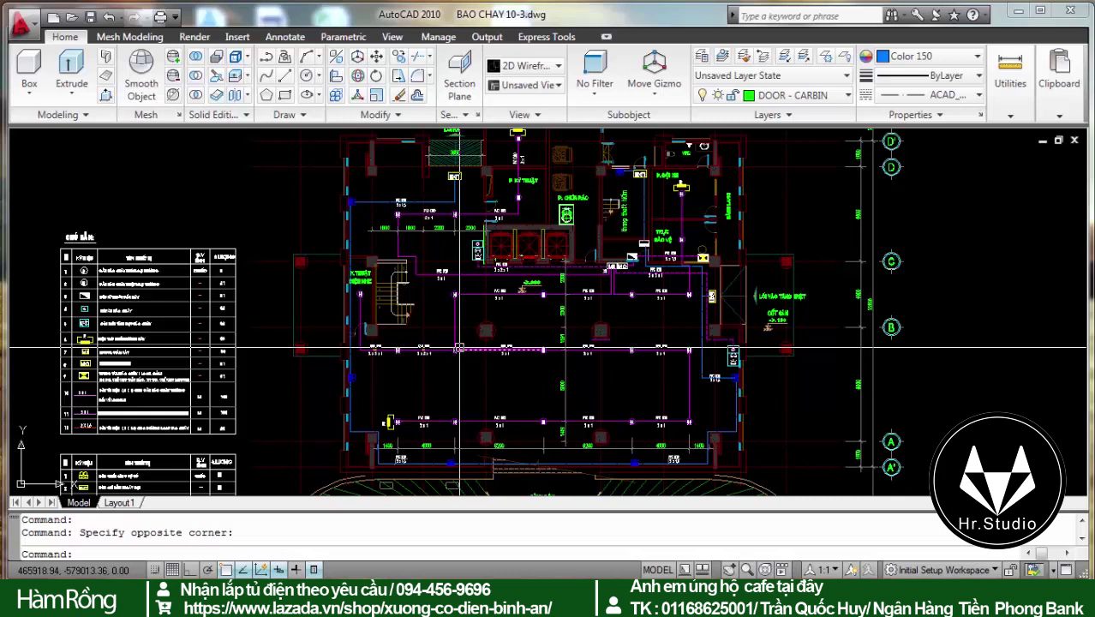
scroll(456, 347, "up", 3)
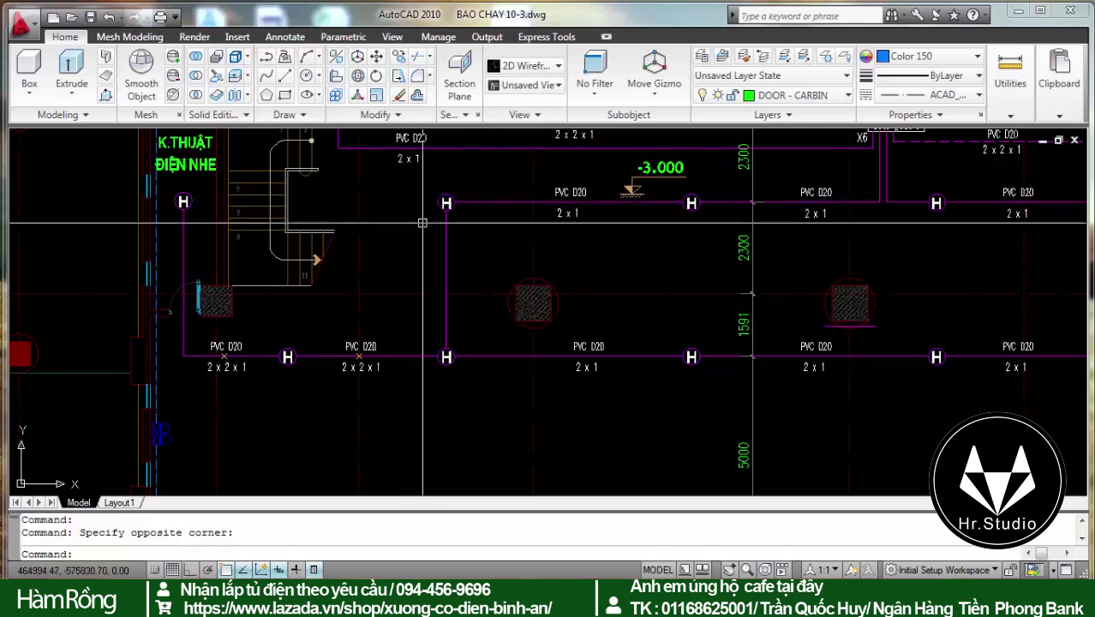
scroll(465, 230, "down", 6)
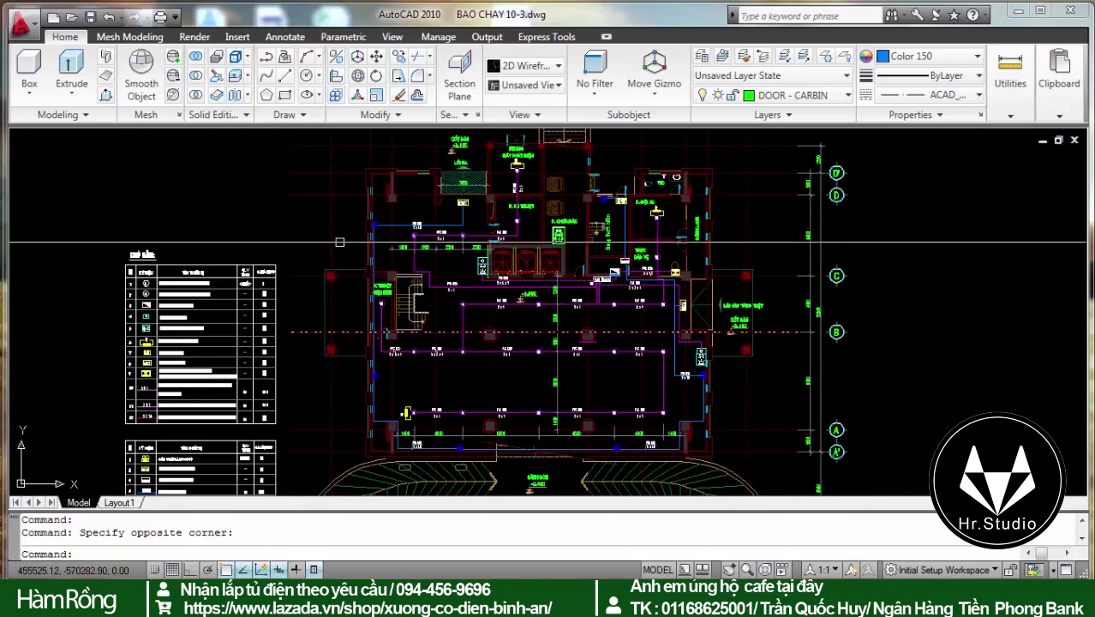
scroll(506, 271, "up", 4)
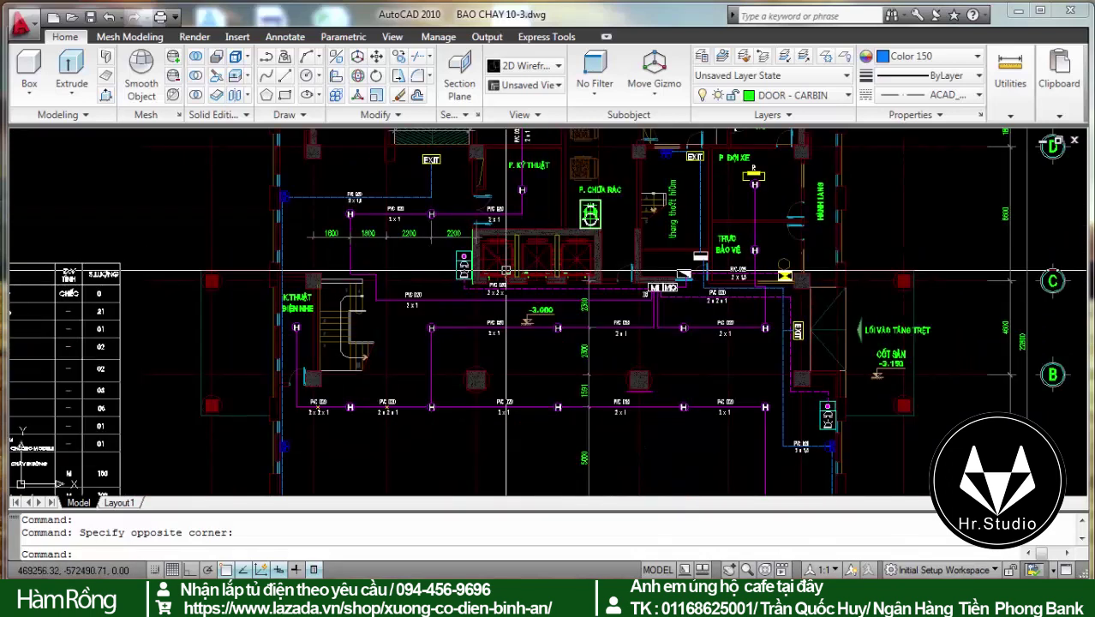
scroll(507, 271, "up", 3)
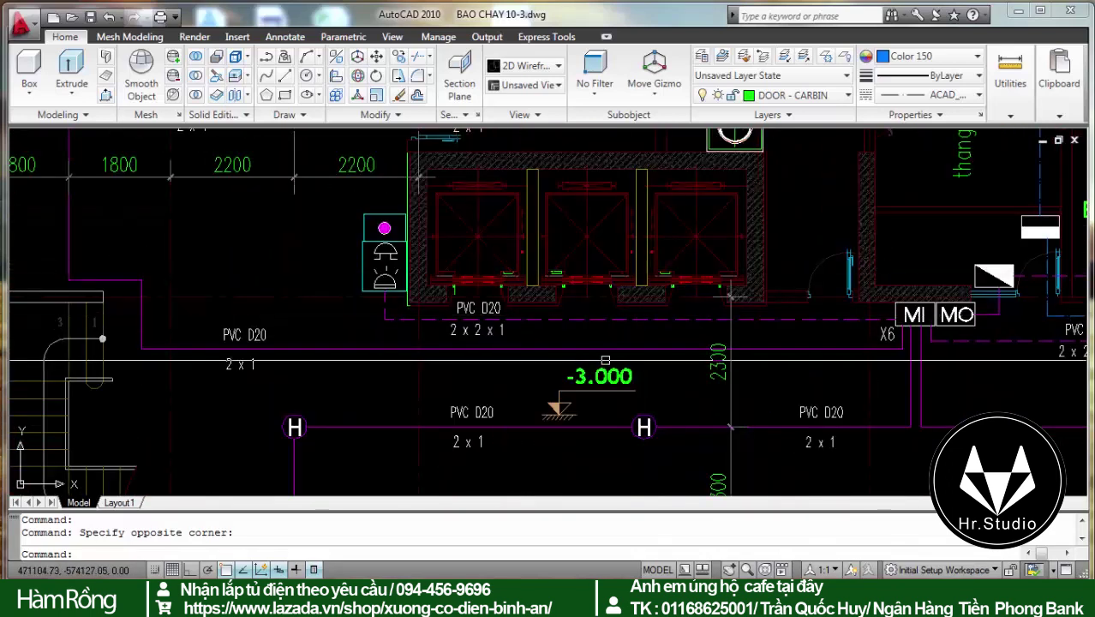
scroll(530, 393, "down", 3)
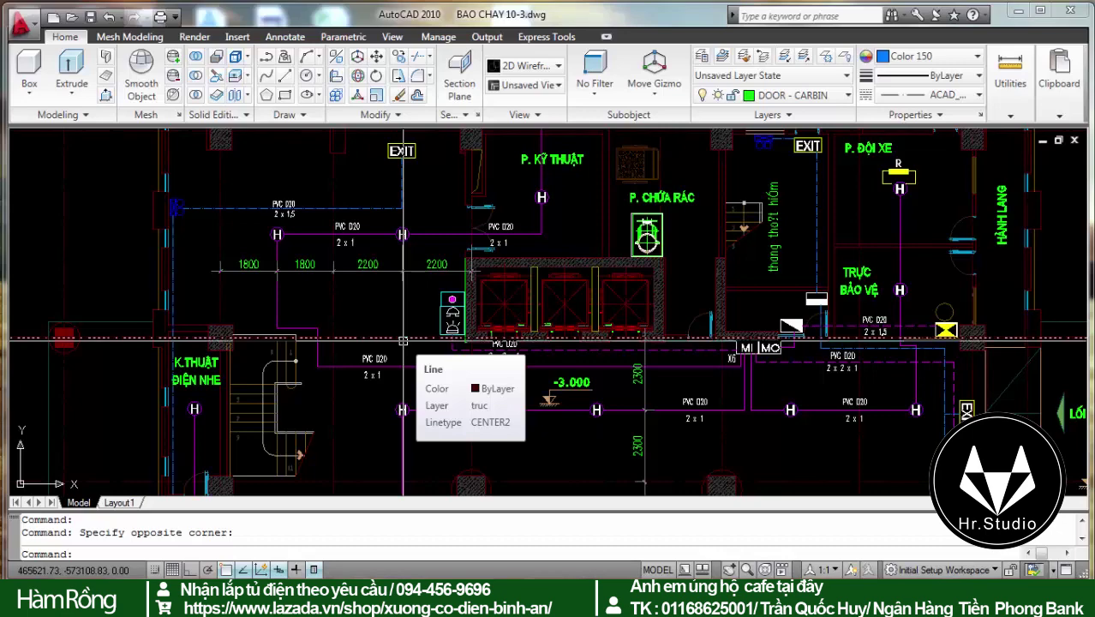
scroll(402, 341, "down", 5)
scroll(411, 291, "up", 2)
scroll(420, 274, "up", 2)
scroll(423, 266, "up", 1)
scroll(389, 205, "up", 4)
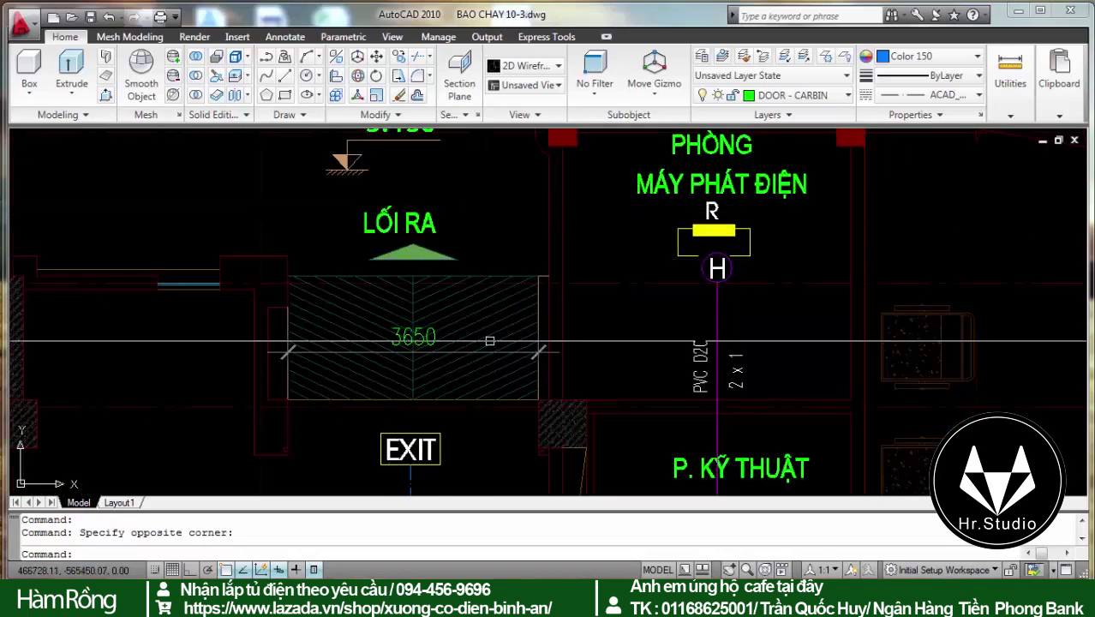
scroll(458, 393, "down", 2)
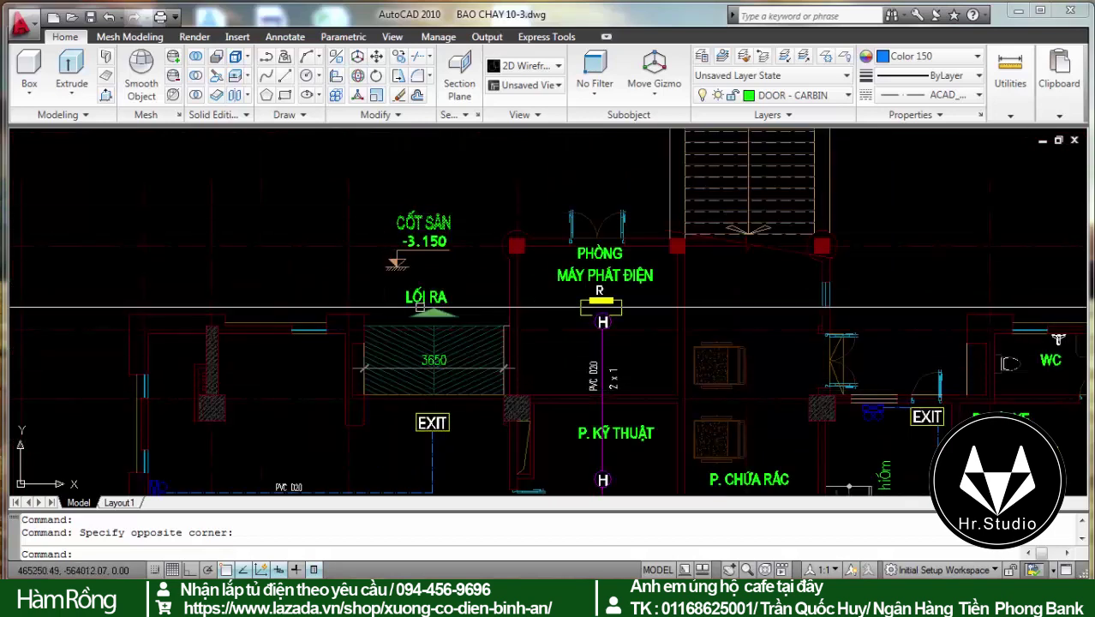
scroll(380, 349, "down", 2)
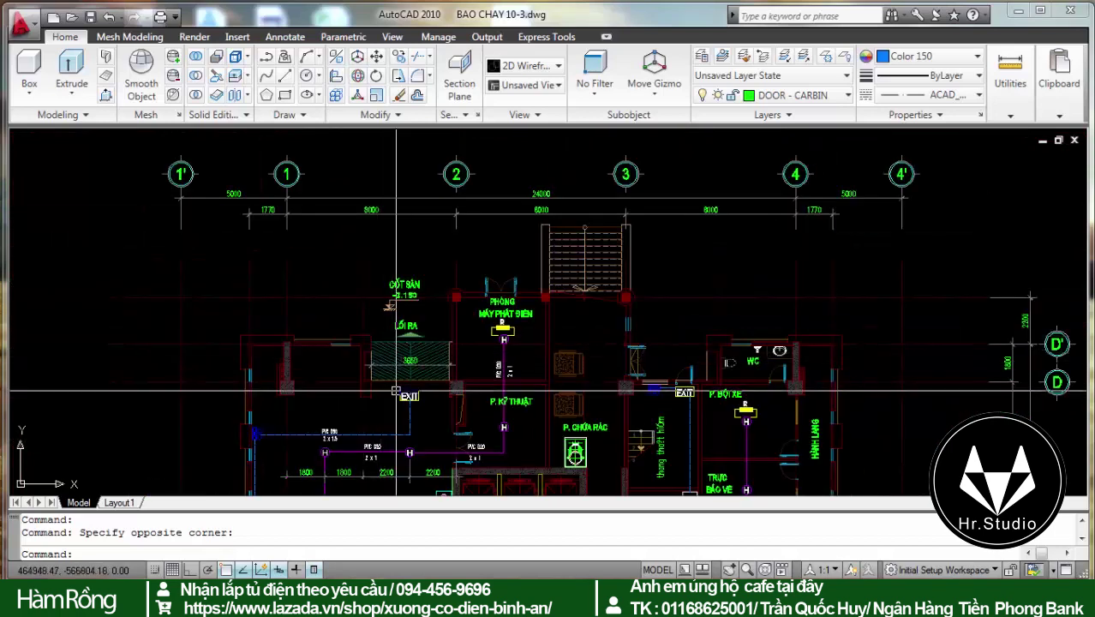
scroll(694, 422, "up", 2)
scroll(695, 422, "down", 5)
scroll(608, 395, "up", 3)
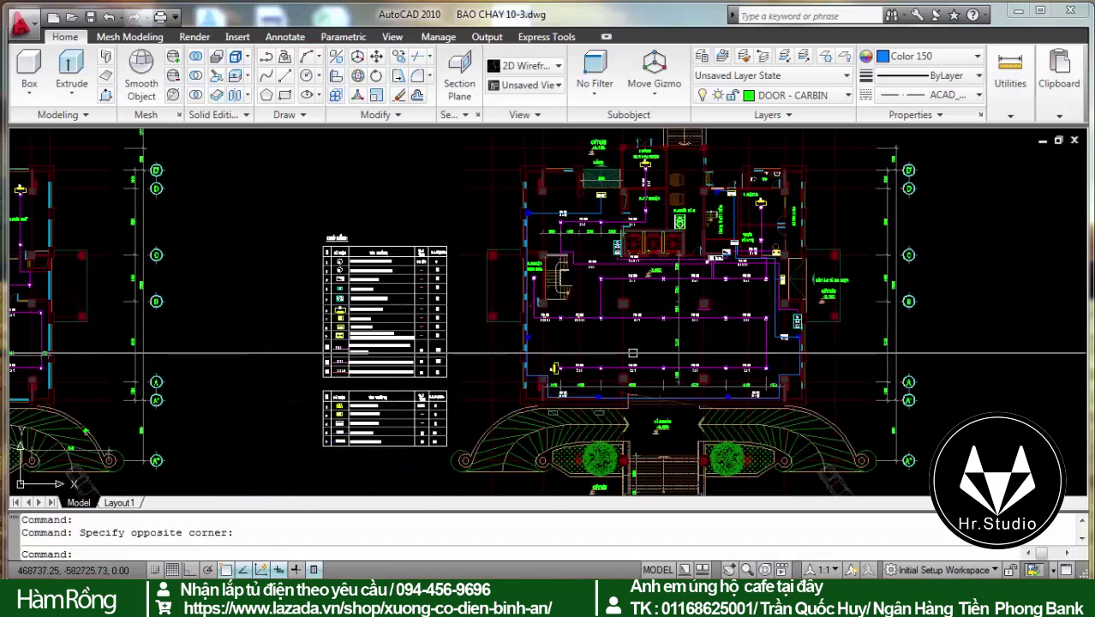
scroll(608, 395, "up", 2)
scroll(607, 395, "down", 2)
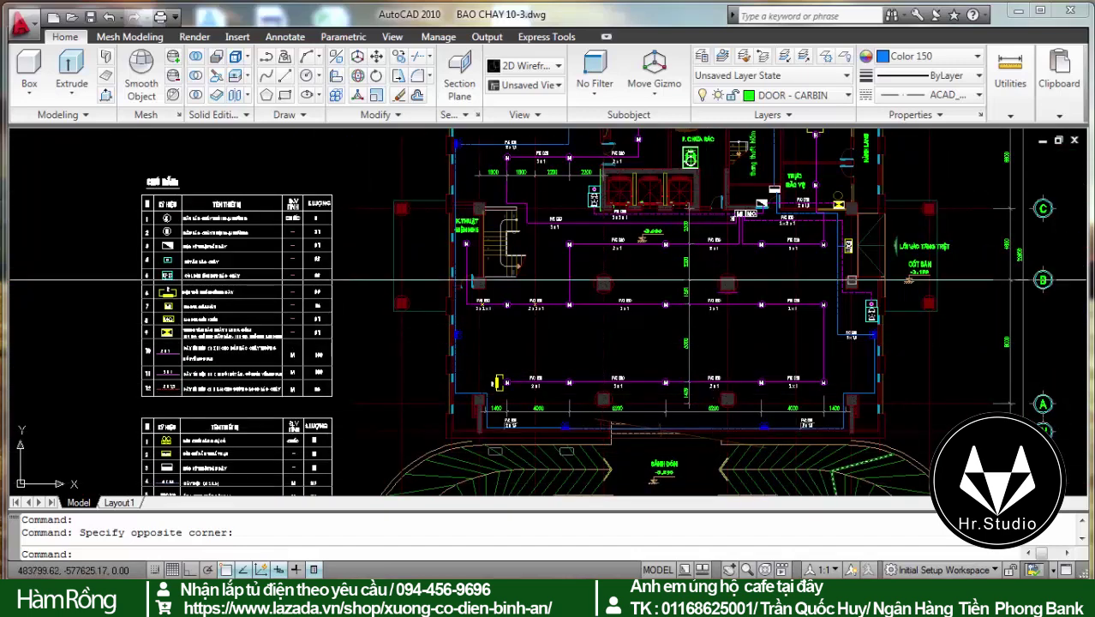
scroll(876, 248, "up", 4)
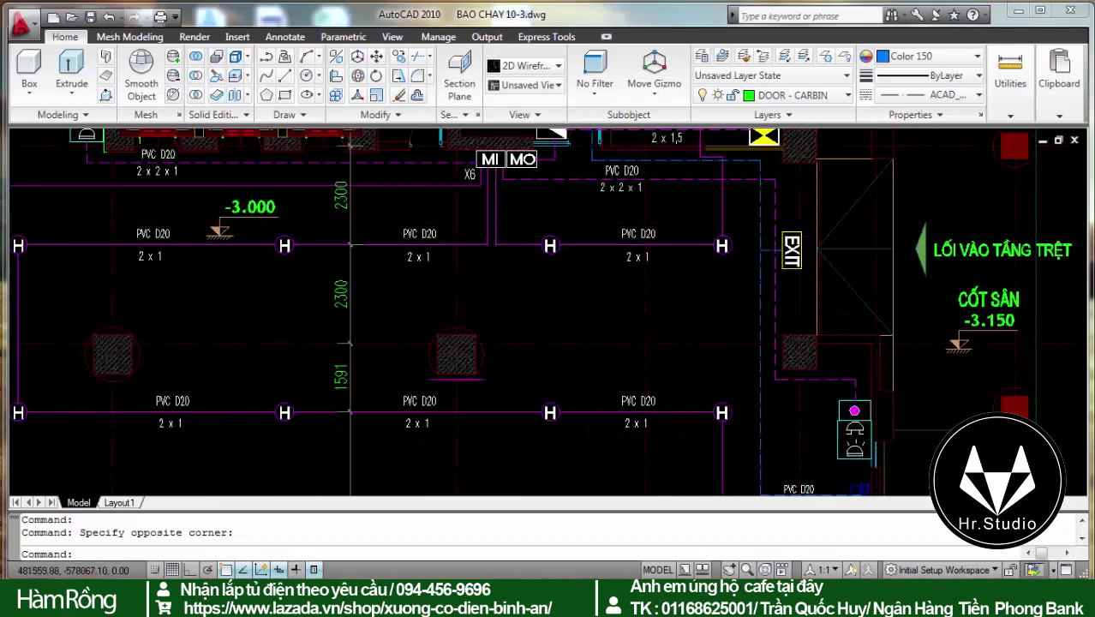
scroll(734, 338, "down", 4)
scroll(734, 338, "up", 4)
scroll(728, 334, "up", 4)
scroll(771, 398, "down", 5)
scroll(436, 307, "down", 4)
scroll(643, 282, "up", 8)
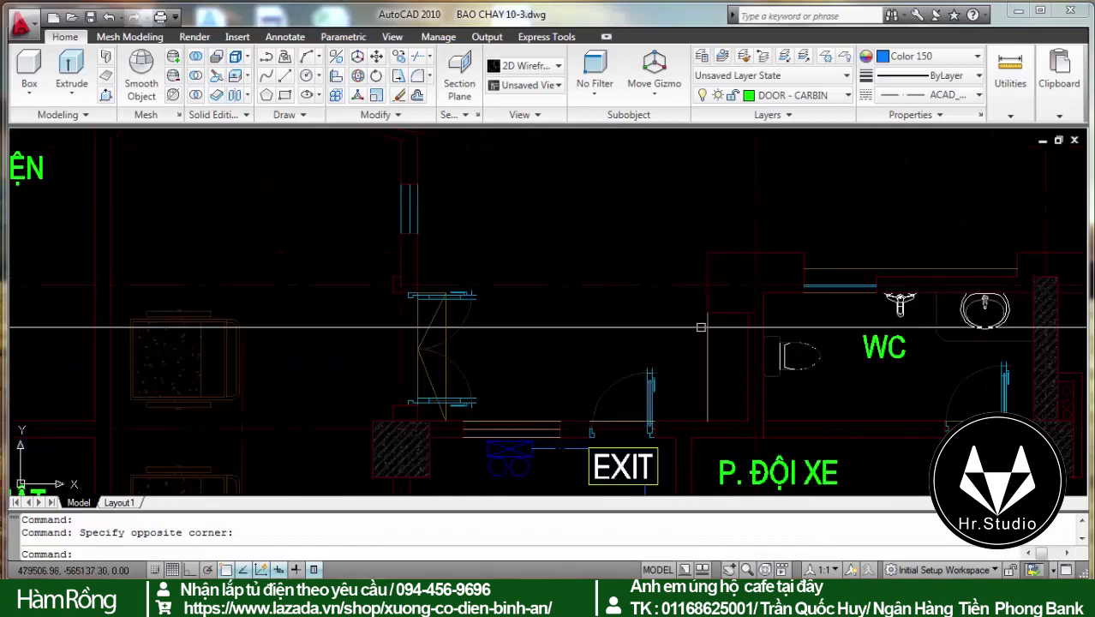
scroll(637, 294, "down", 4)
scroll(416, 313, "up", 2)
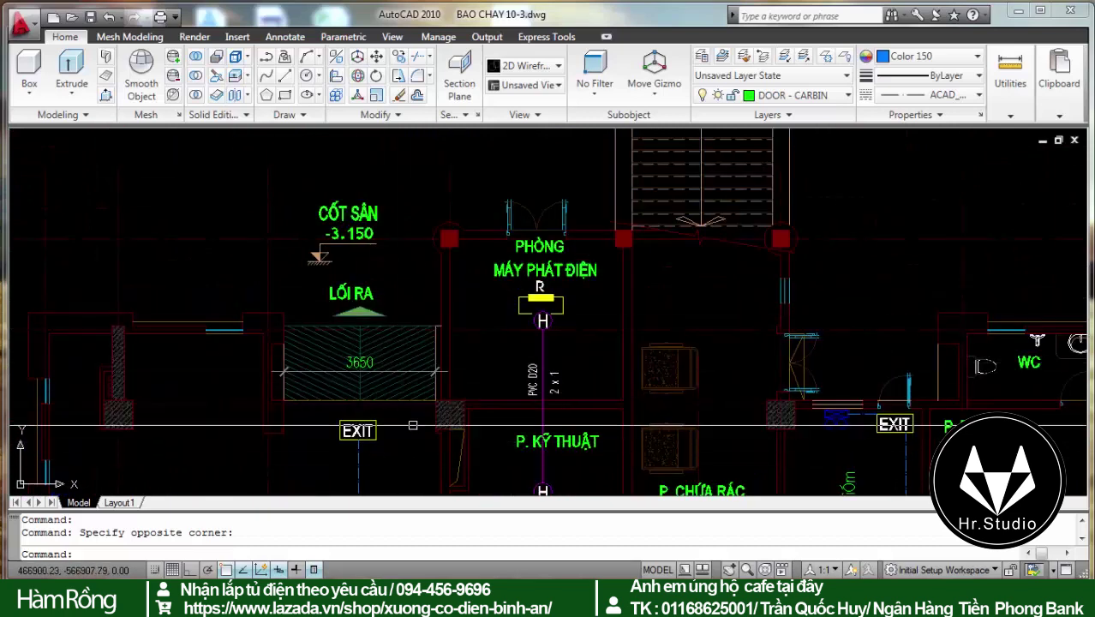
scroll(314, 347, "down", 4)
scroll(313, 347, "up", 6)
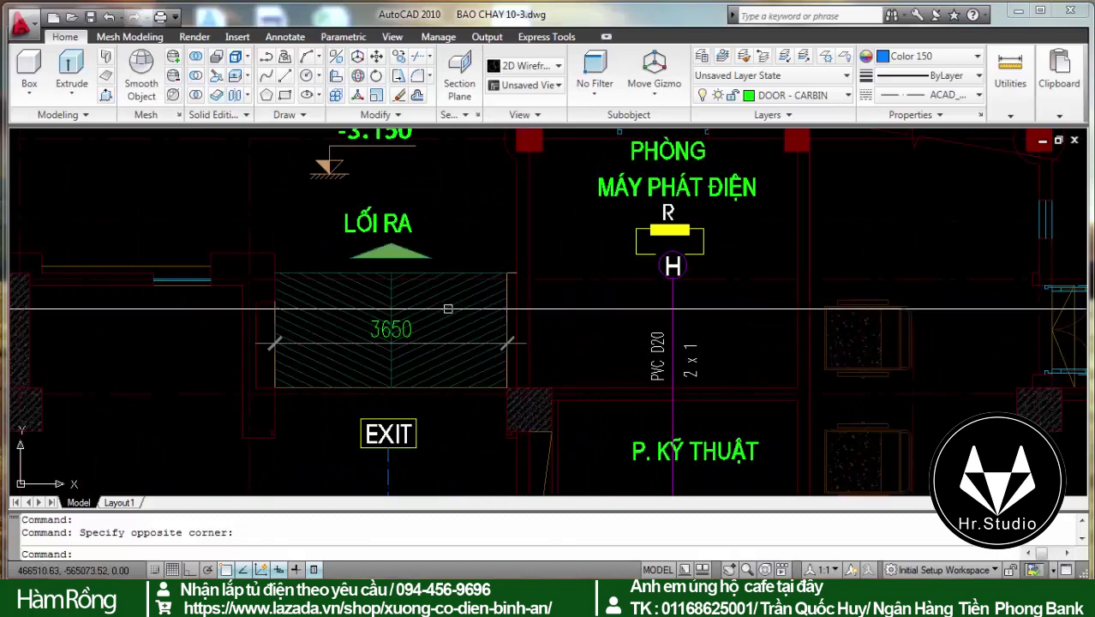
scroll(463, 317, "down", 3)
scroll(464, 317, "down", 1)
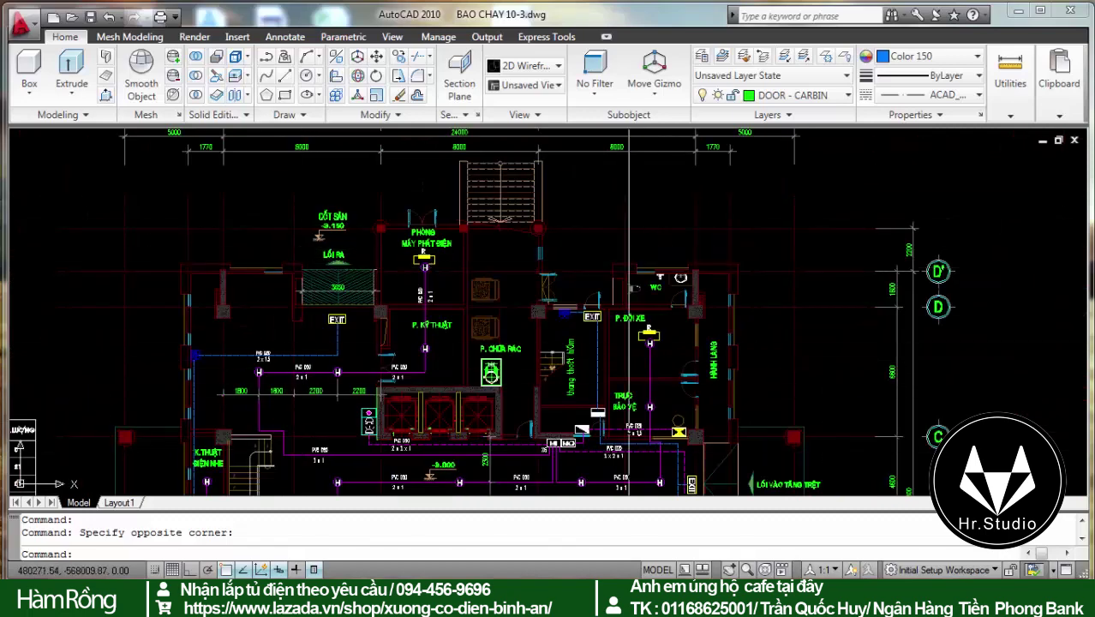
scroll(602, 323, "up", 6)
scroll(550, 253, "down", 5)
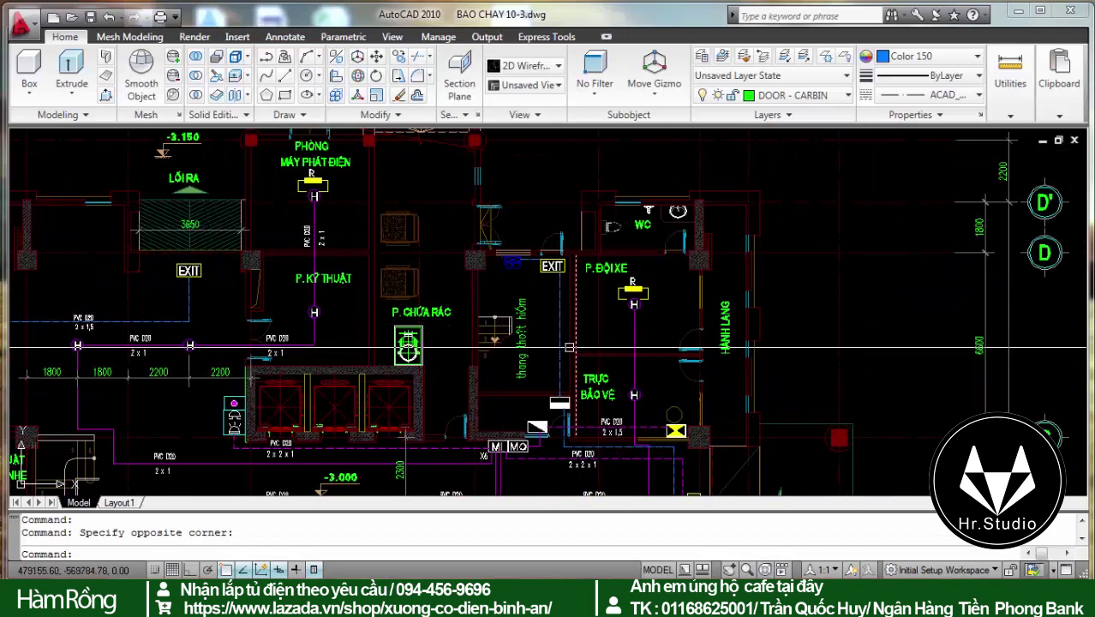
scroll(515, 282, "down", 3)
scroll(472, 236, "down", 2)
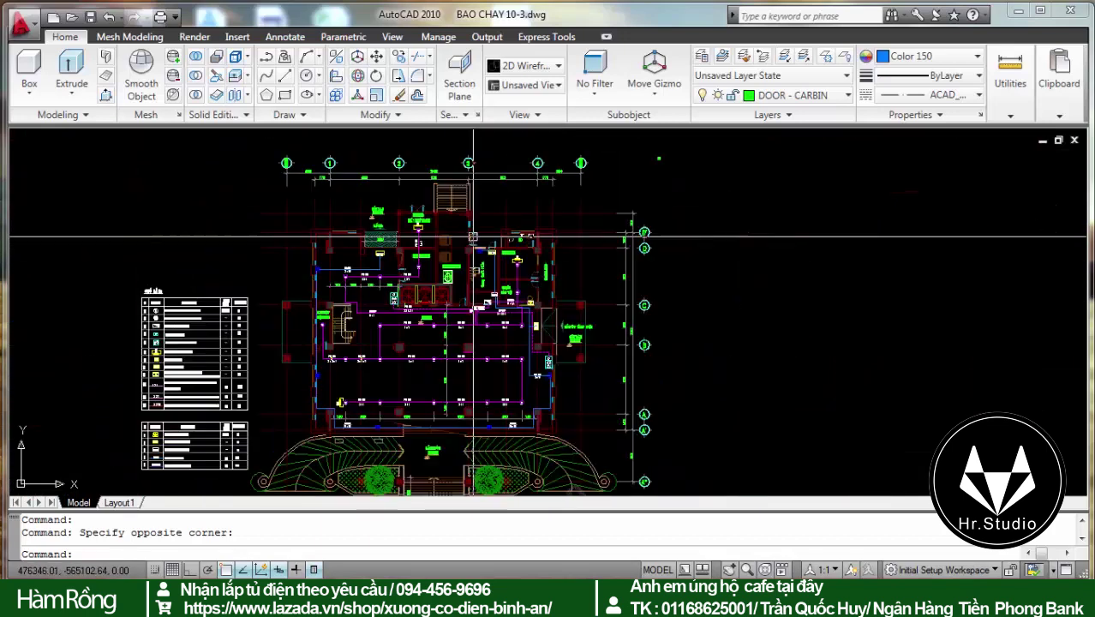
scroll(472, 237, "up", 5)
scroll(563, 271, "up", 2)
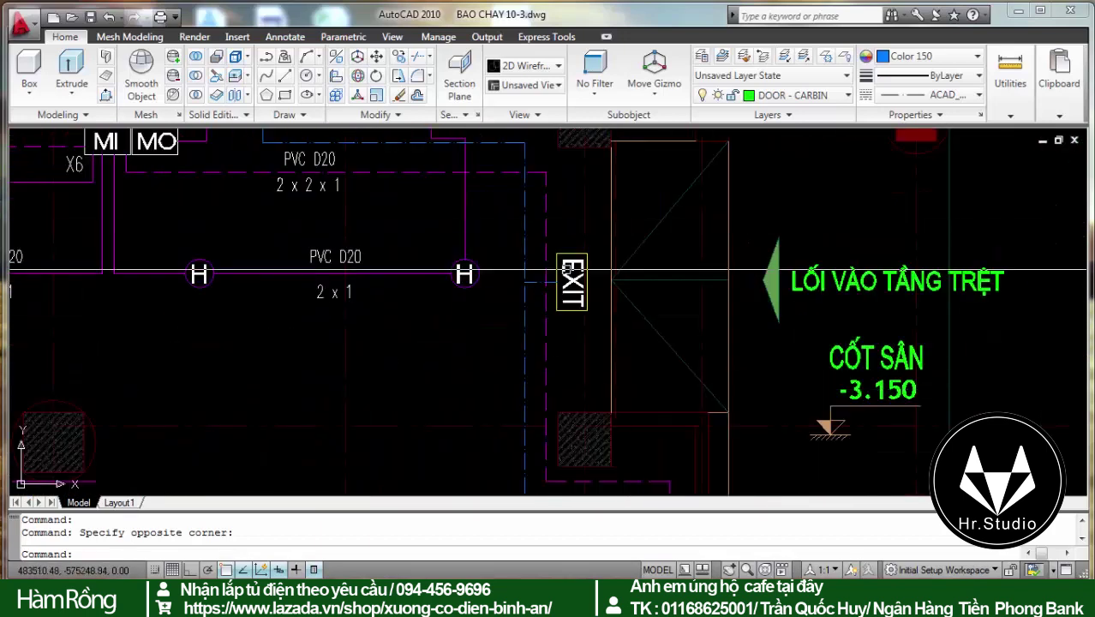
scroll(563, 272, "down", 2)
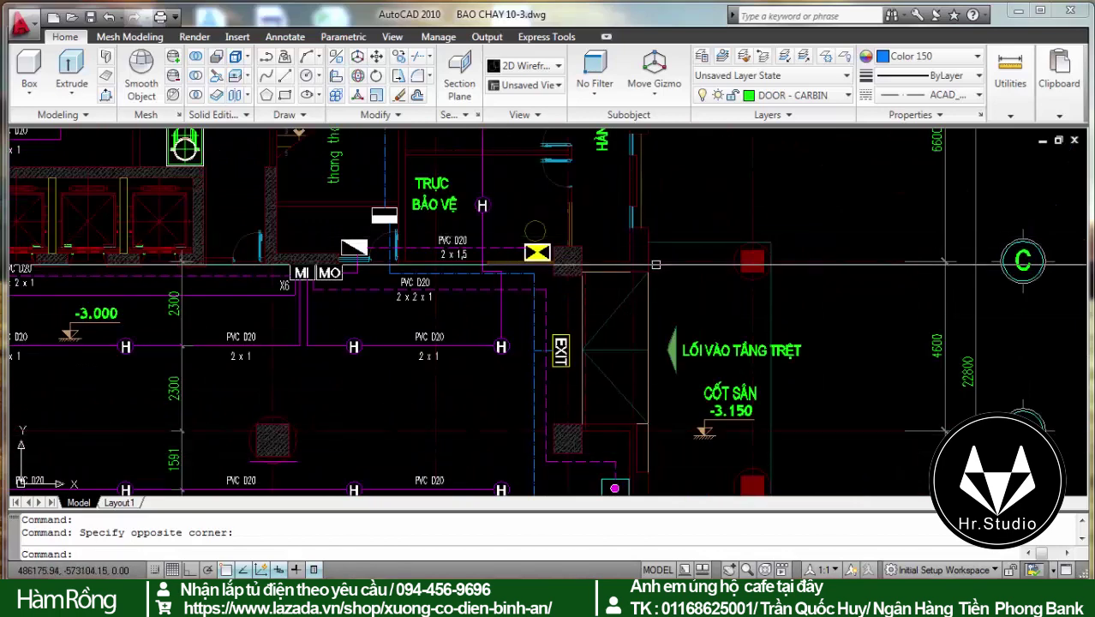
scroll(787, 279, "down", 3)
scroll(600, 257, "down", 2)
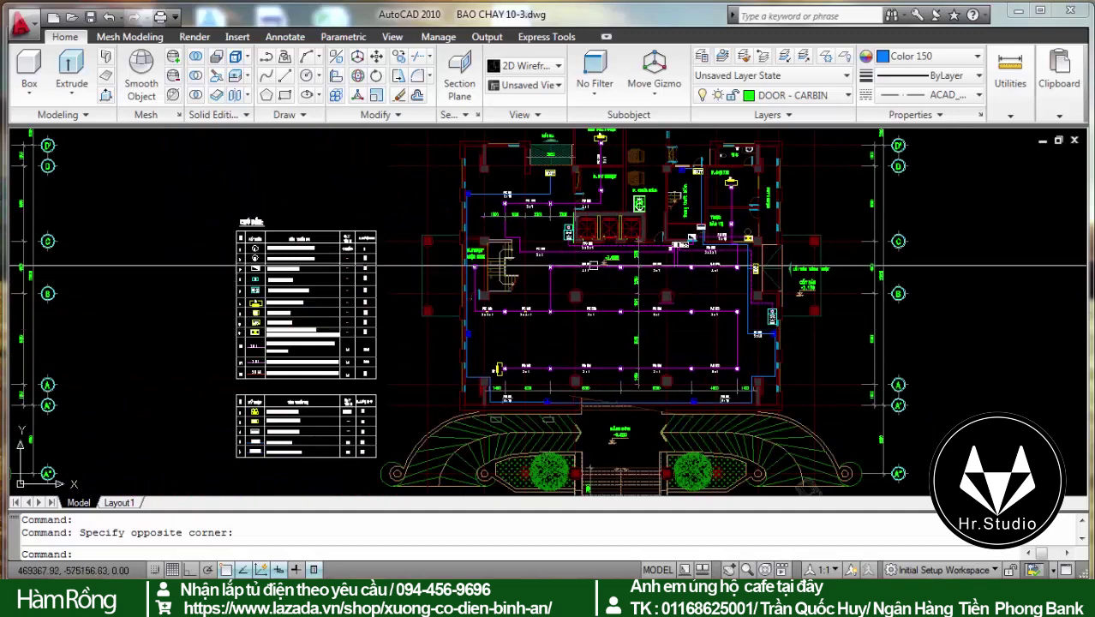
scroll(539, 313, "up", 5)
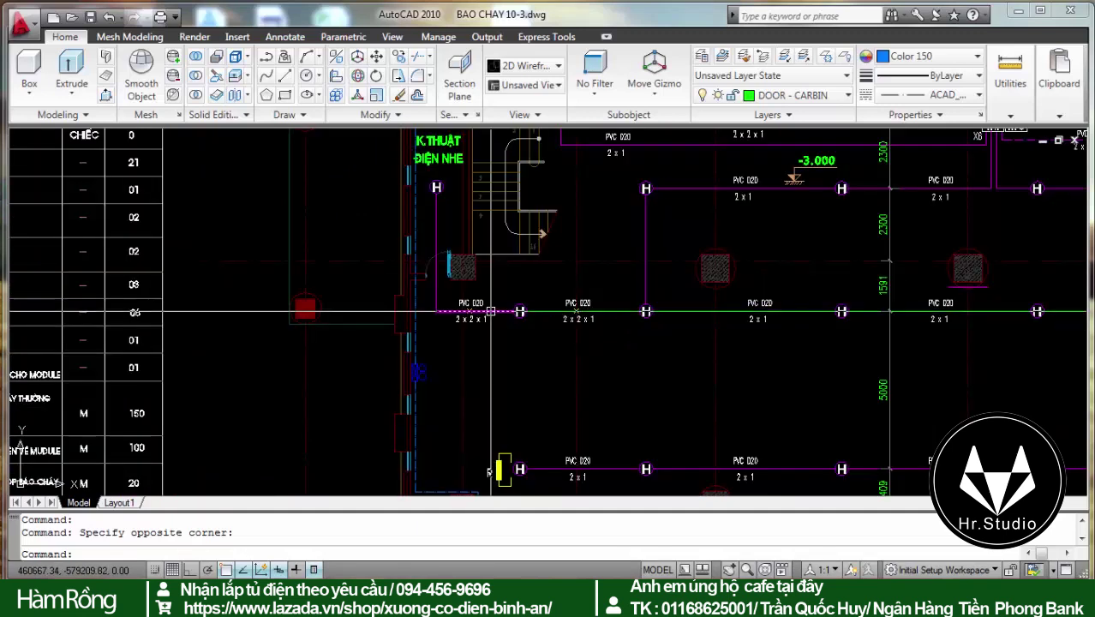
scroll(480, 318, "up", 2)
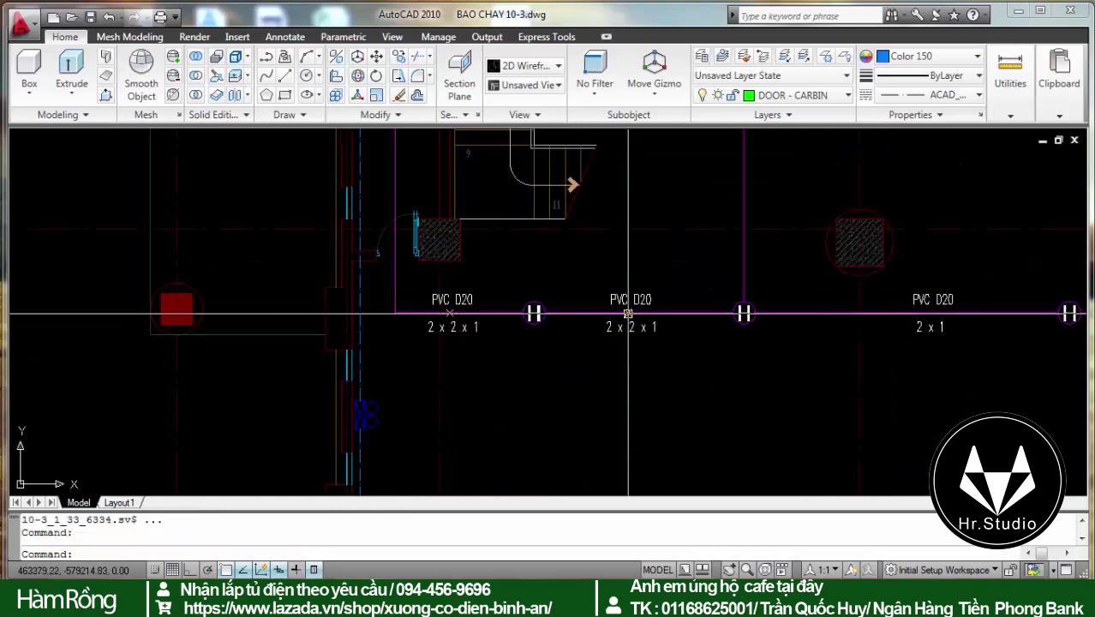
scroll(480, 292, "down", 5)
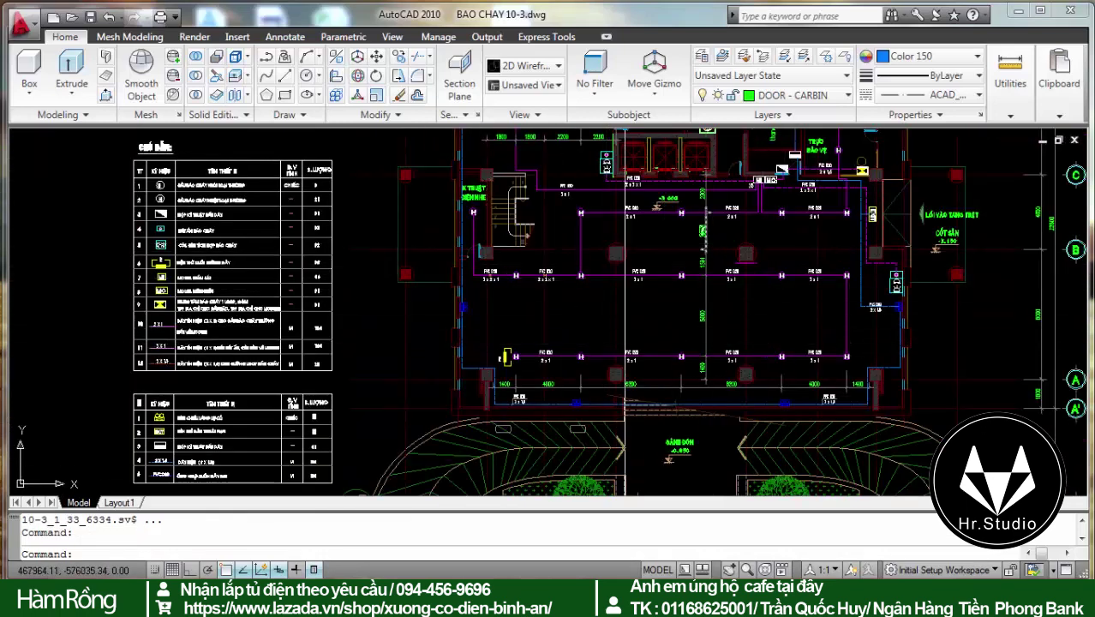
scroll(580, 226, "up", 5)
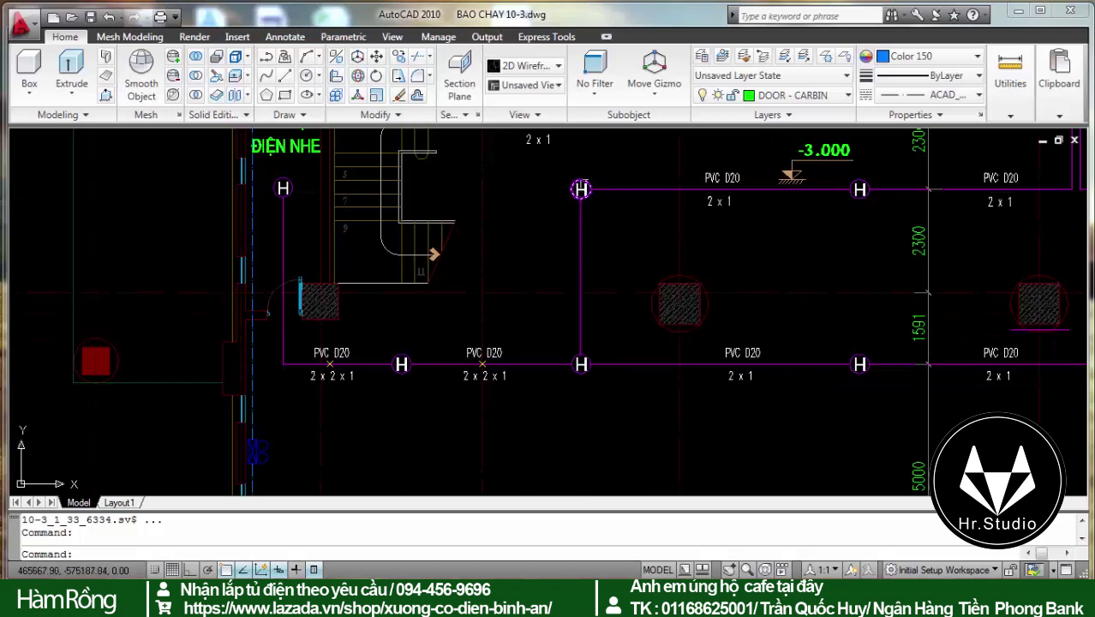
scroll(591, 198, "down", 1)
scroll(548, 257, "down", 2)
scroll(495, 314, "down", 3)
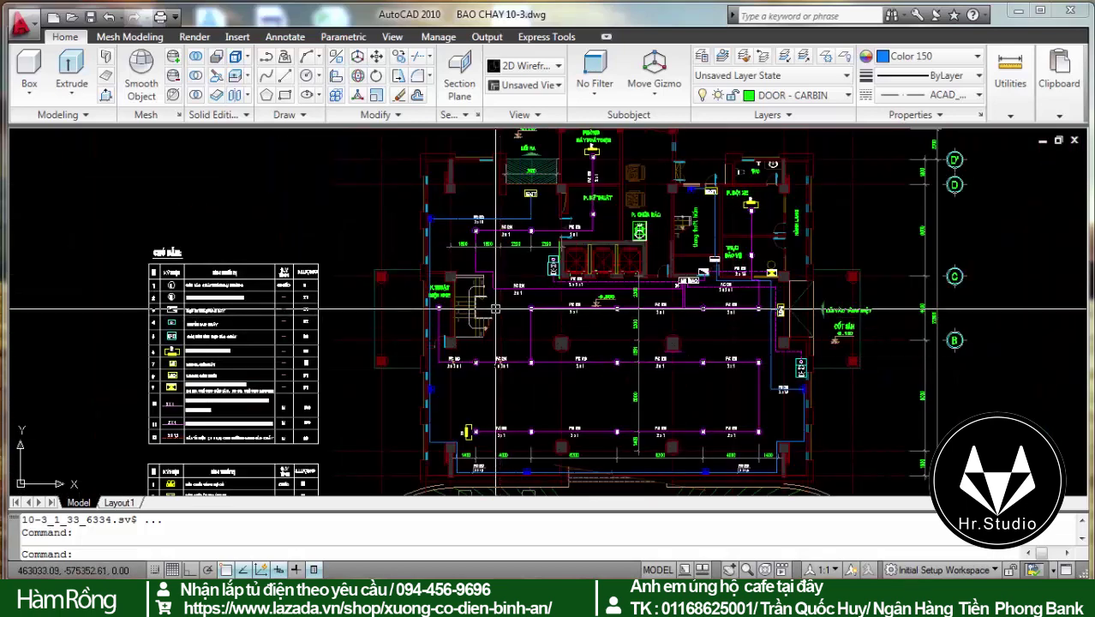
scroll(685, 171, "up", 3)
scroll(711, 153, "up", 2)
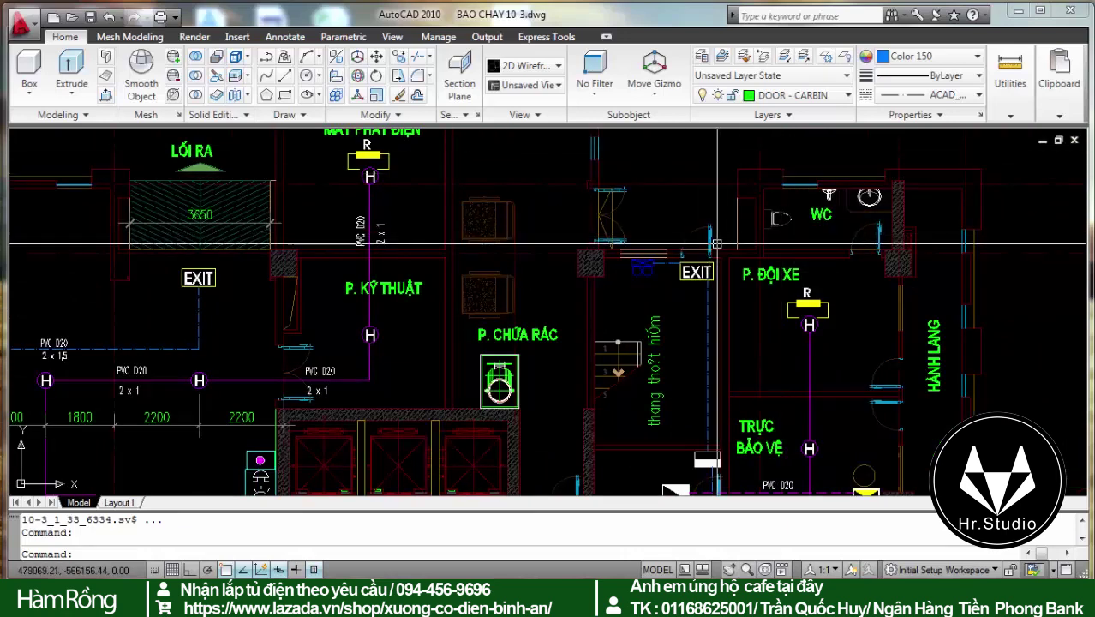
scroll(747, 194, "down", 3)
mouse_move(707, 193)
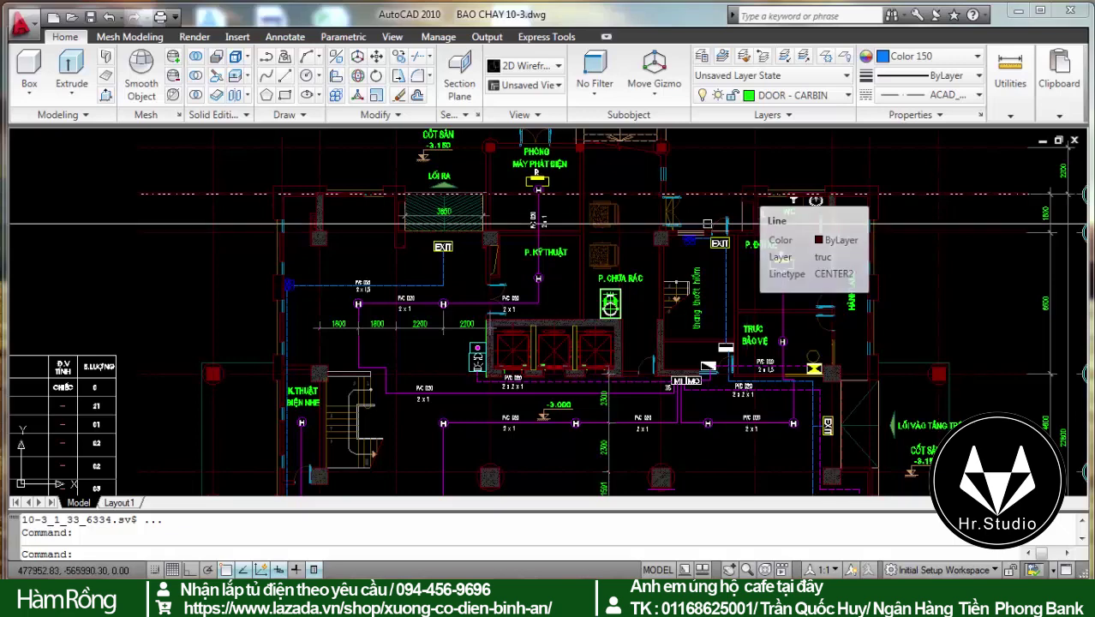
scroll(747, 193, "down", 5)
scroll(779, 266, "down", 2)
scroll(780, 266, "up", 5)
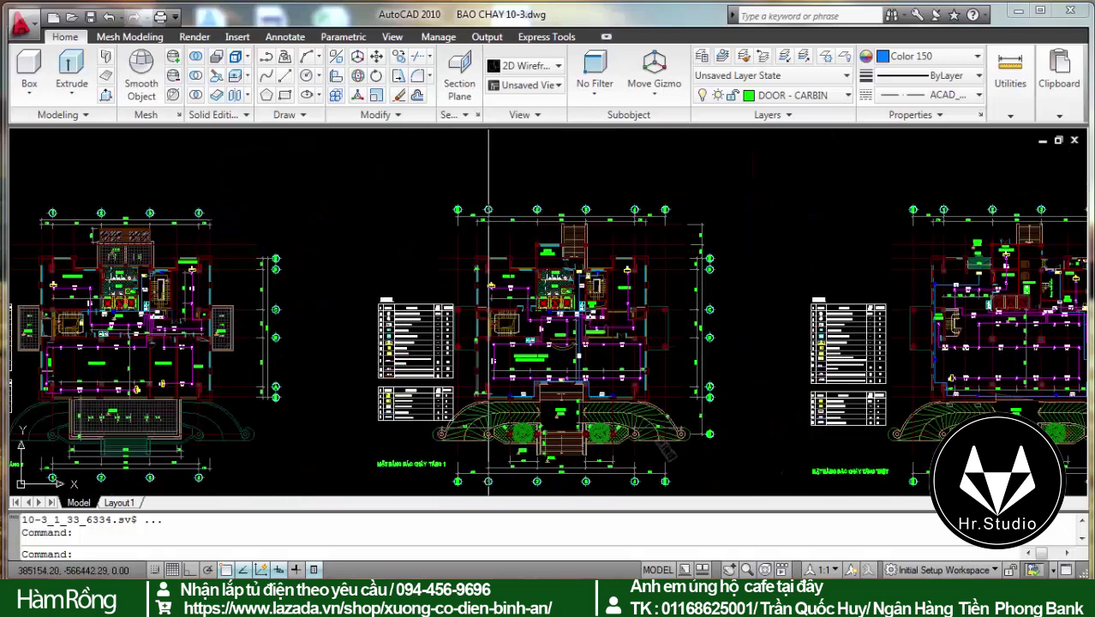
scroll(668, 268, "up", 2)
scroll(754, 316, "up", 2)
scroll(788, 319, "up", 2)
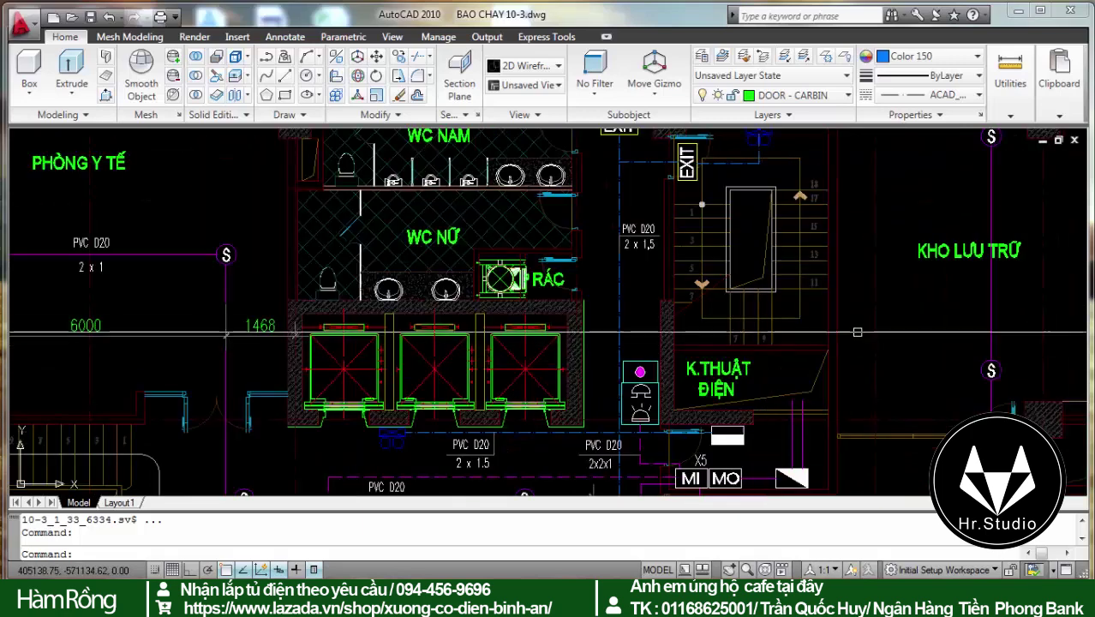
scroll(842, 307, "down", 2)
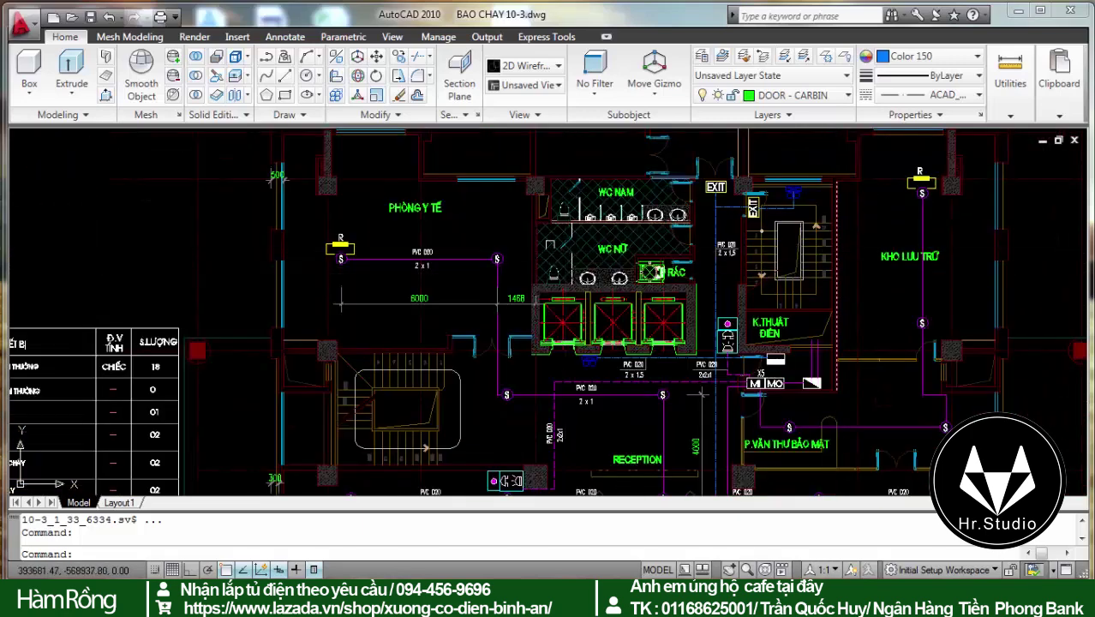
scroll(842, 307, "down", 2)
scroll(983, 302, "up", 3)
scroll(465, 306, "up", 2)
scroll(480, 257, "down", 3)
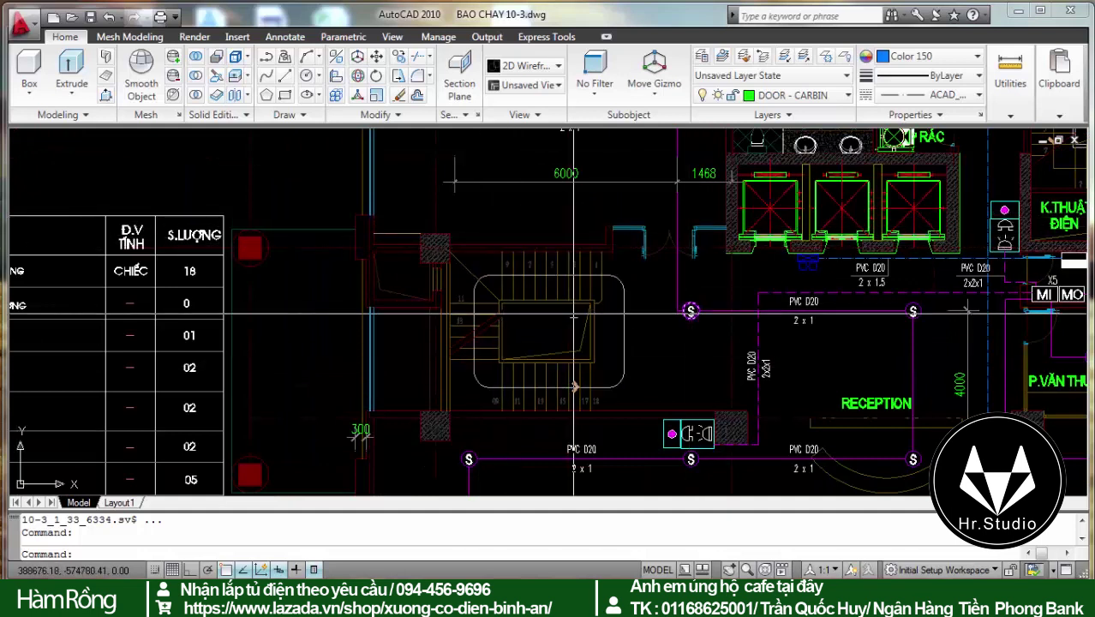
scroll(348, 333, "down", 4)
scroll(360, 325, "down", 5)
scroll(515, 283, "up", 3)
scroll(549, 292, "up", 3)
scroll(563, 295, "up", 3)
scroll(600, 291, "down", 4)
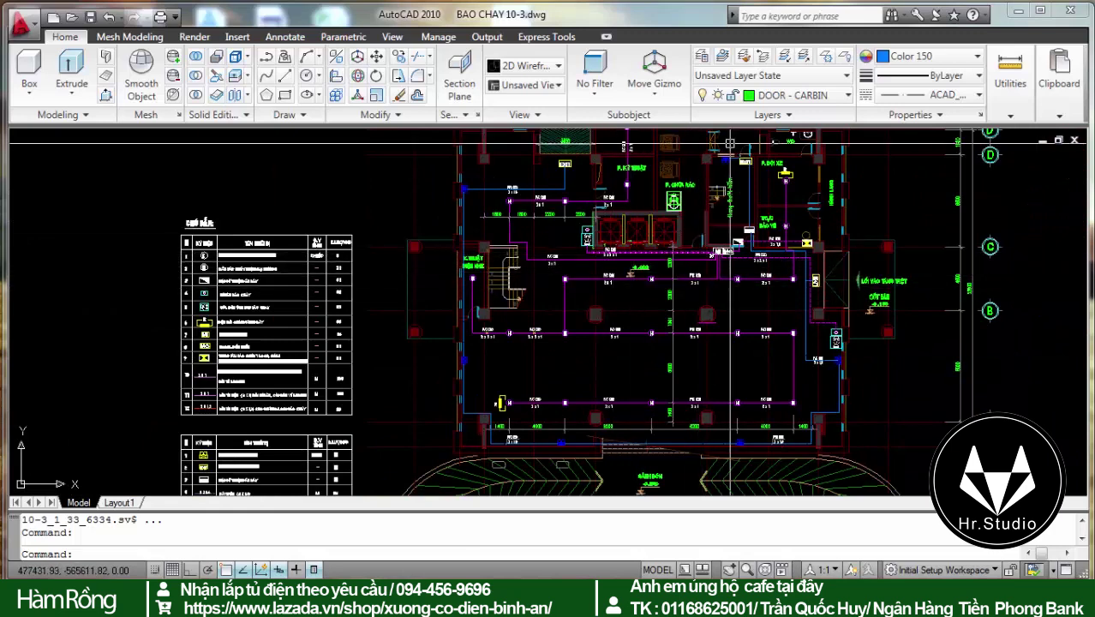
scroll(729, 143, "up", 5)
scroll(648, 195, "down", 4)
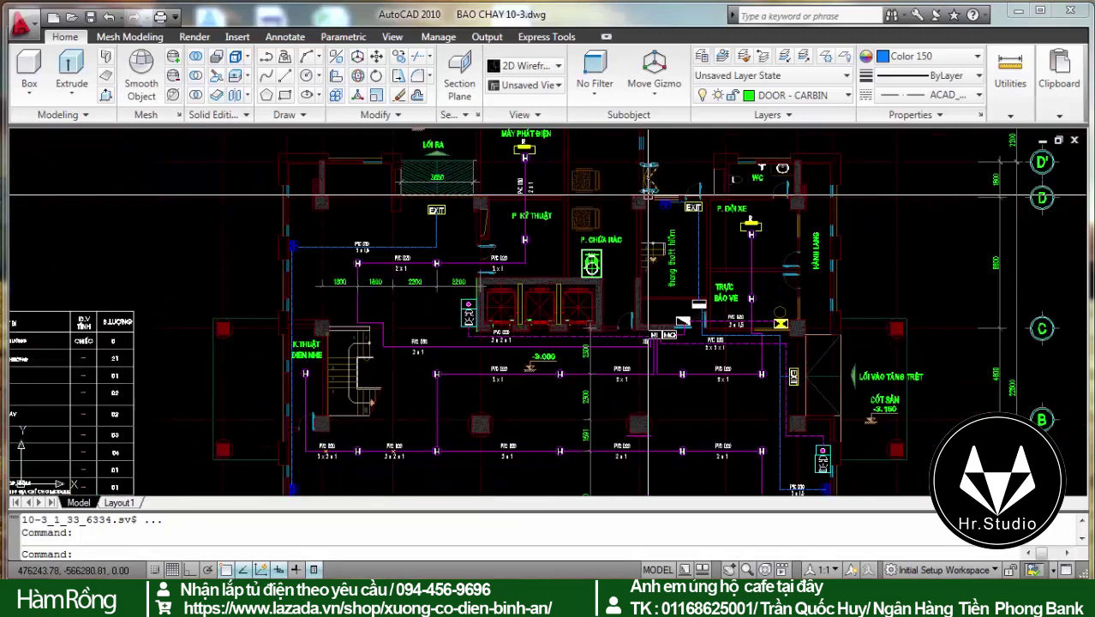
scroll(600, 190, "up", 2)
scroll(600, 191, "up", 2)
scroll(813, 160, "down", 1)
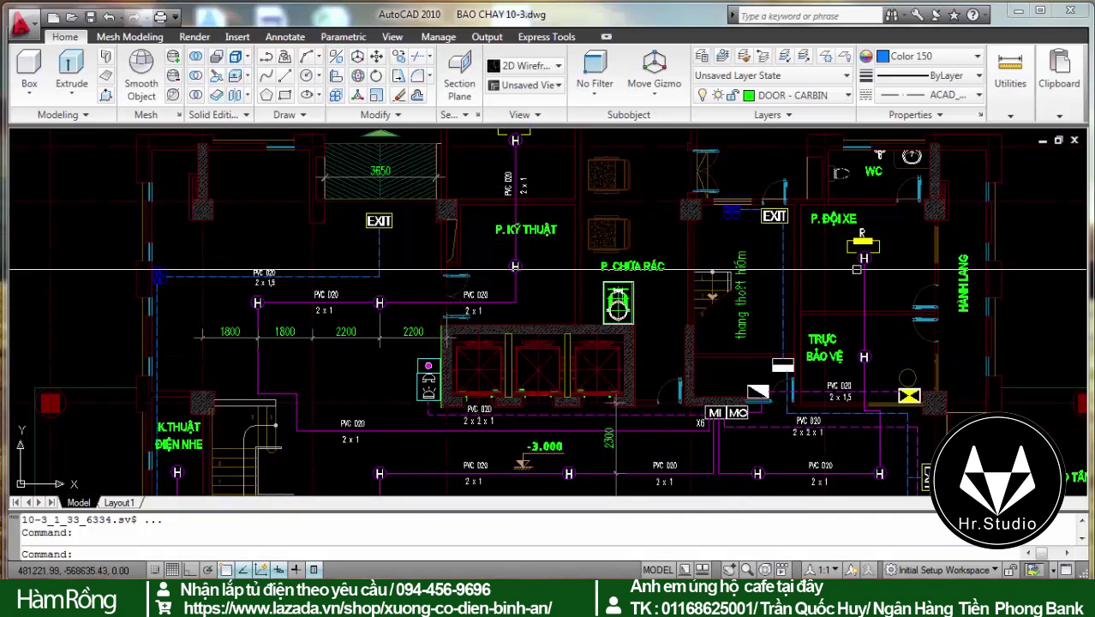
scroll(857, 270, "down", 3)
scroll(261, 286, "up", 2)
scroll(262, 286, "down", 5)
scroll(462, 273, "up", 4)
scroll(455, 273, "up", 5)
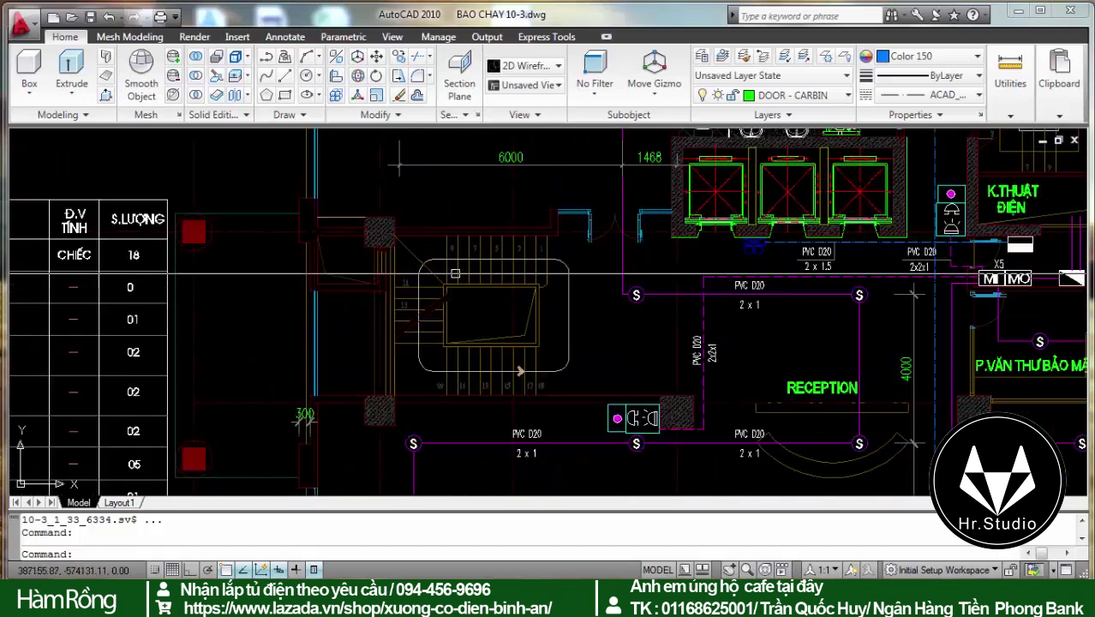
scroll(455, 273, "down", 3)
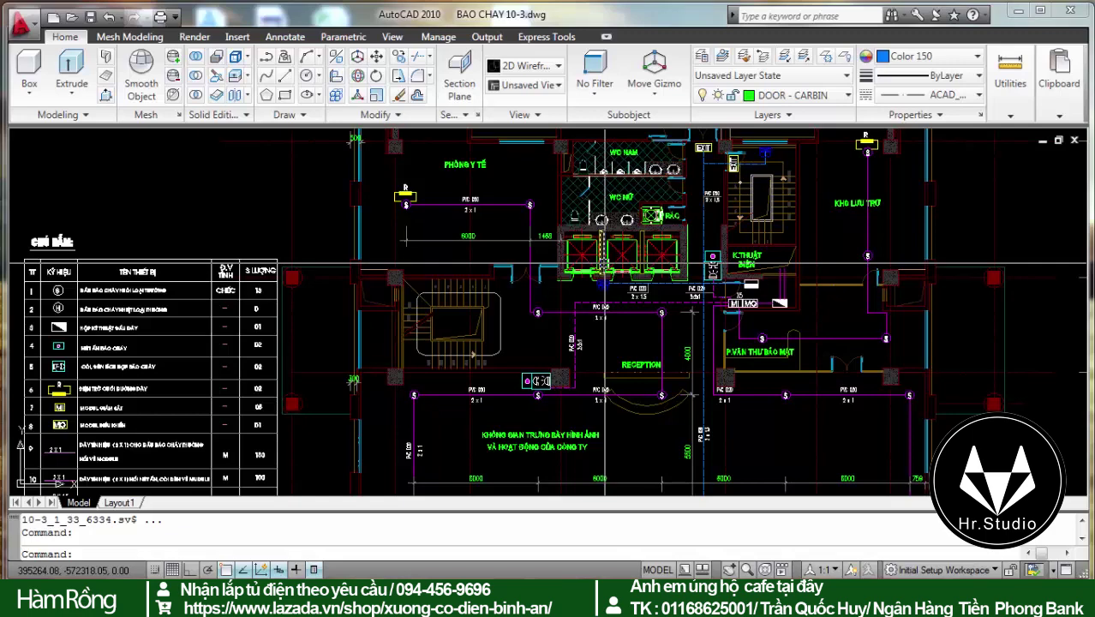
scroll(605, 264, "down", 4)
scroll(720, 163, "up", 4)
scroll(782, 166, "up", 5)
scroll(360, 326, "down", 3)
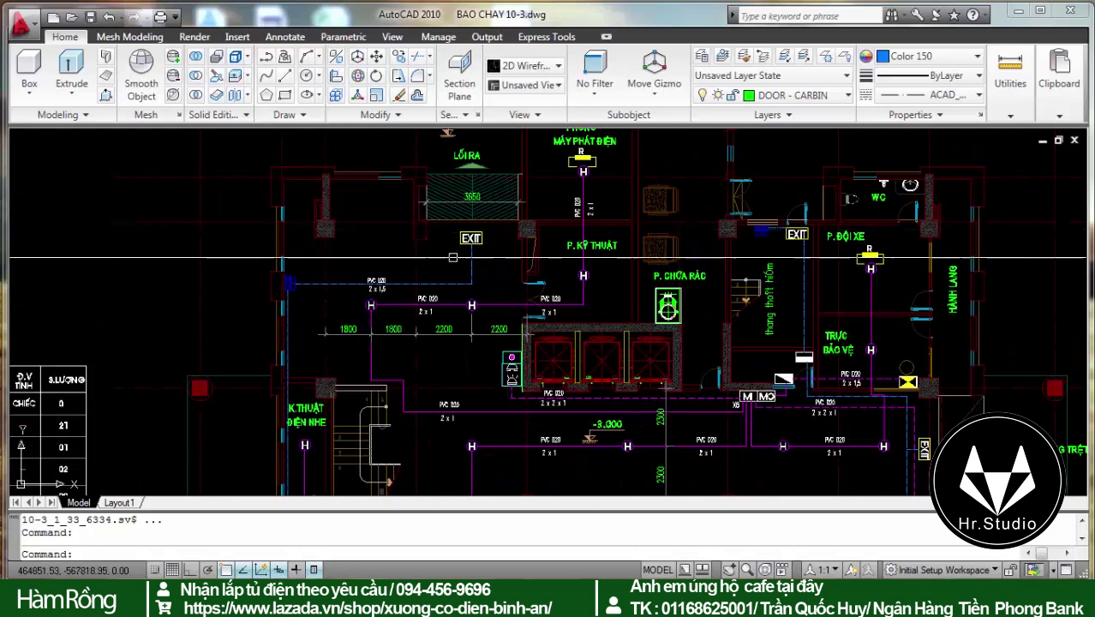
scroll(330, 291, "up", 2)
scroll(316, 231, "down", 3)
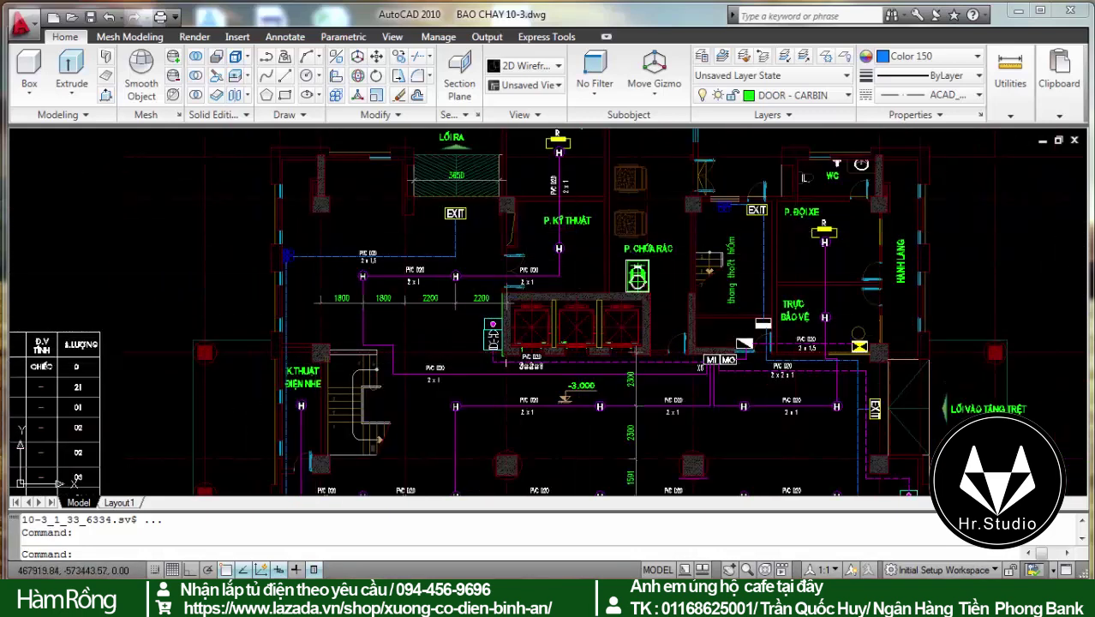
scroll(504, 362, "up", 4)
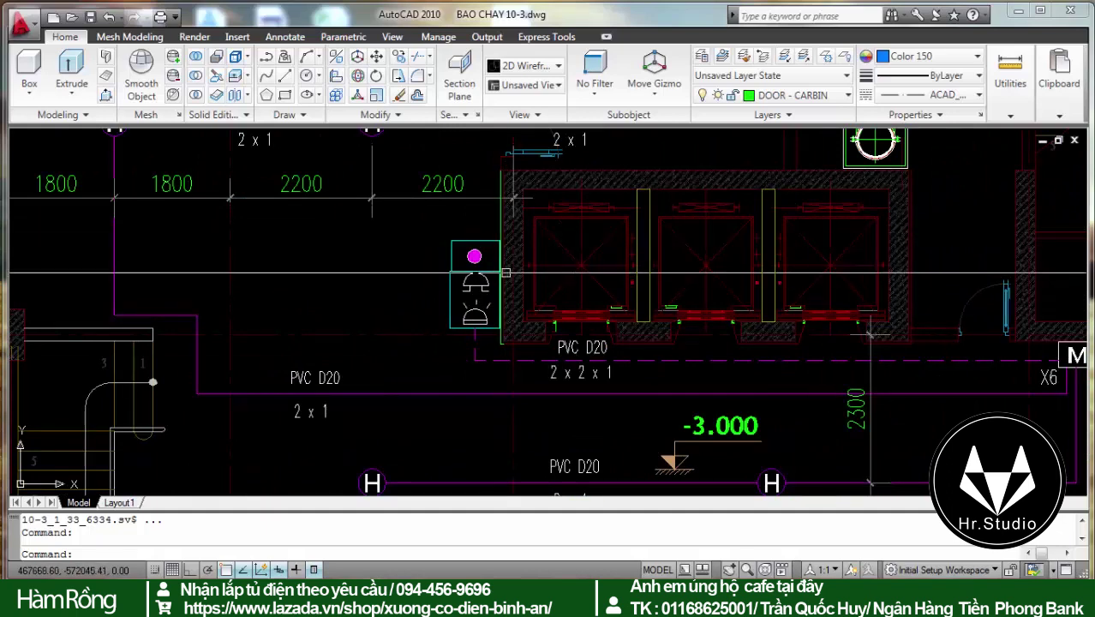
scroll(519, 305, "up", 2)
scroll(469, 429, "down", 2)
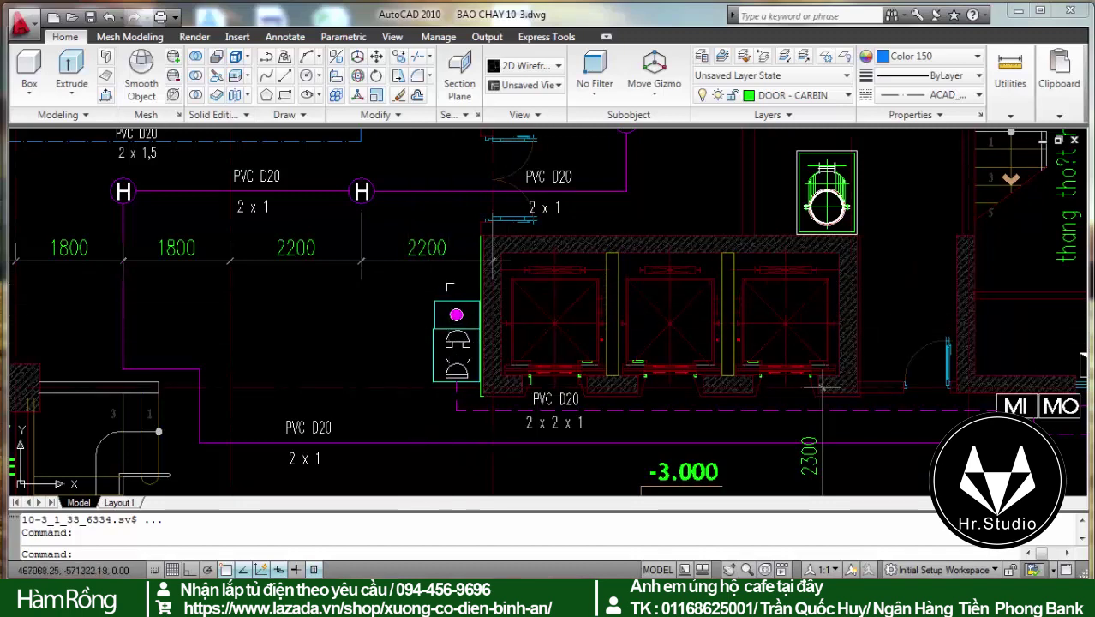
scroll(528, 267, "down", 3)
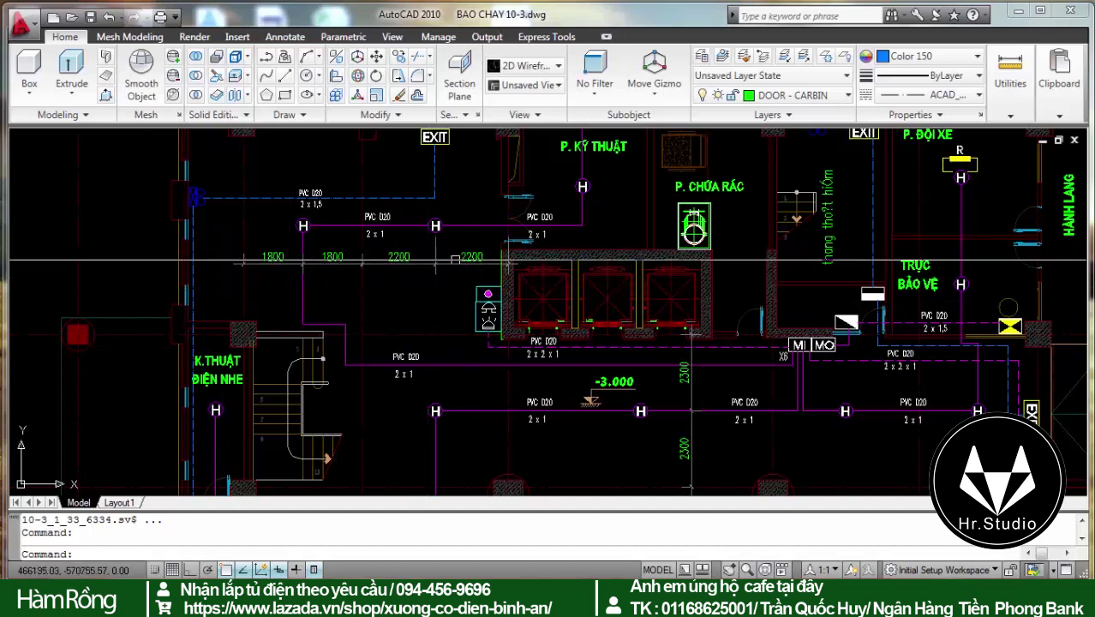
scroll(463, 265, "down", 4)
Zoom in on the MI/MO labels near the basement elevators, then pan toward the legend table
scroll(462, 266, "down", 3)
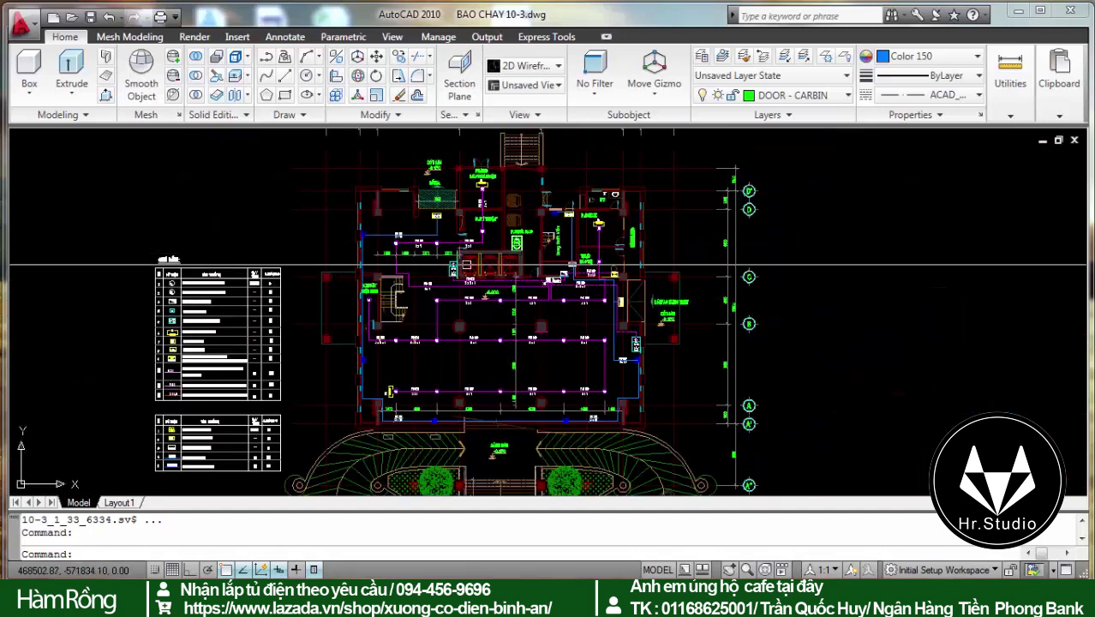
scroll(615, 318, "up", 5)
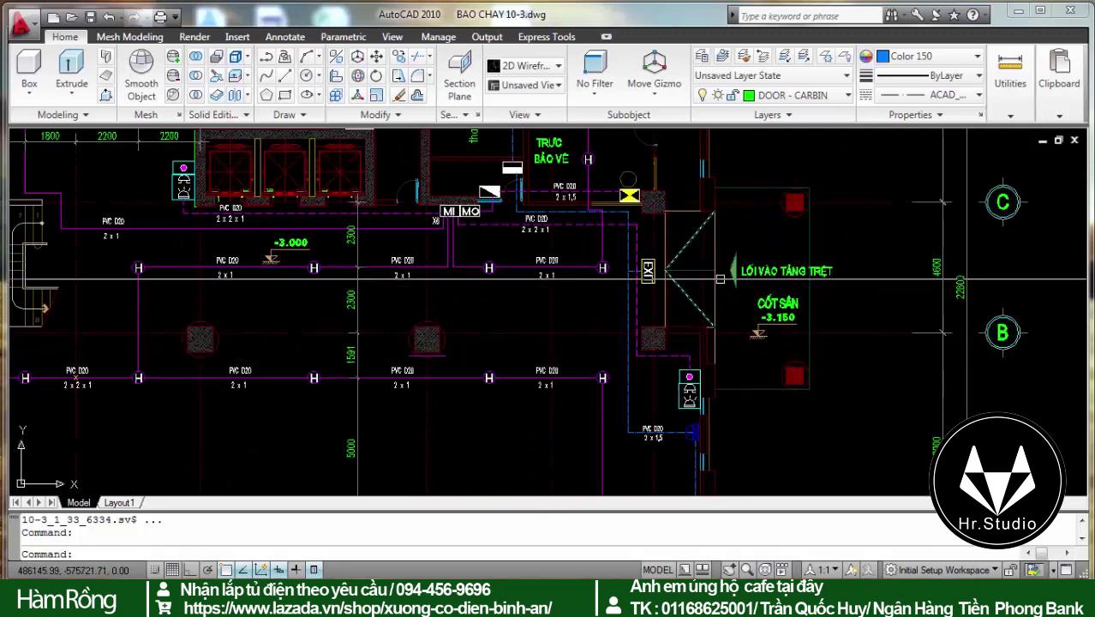
scroll(723, 279, "down", 3)
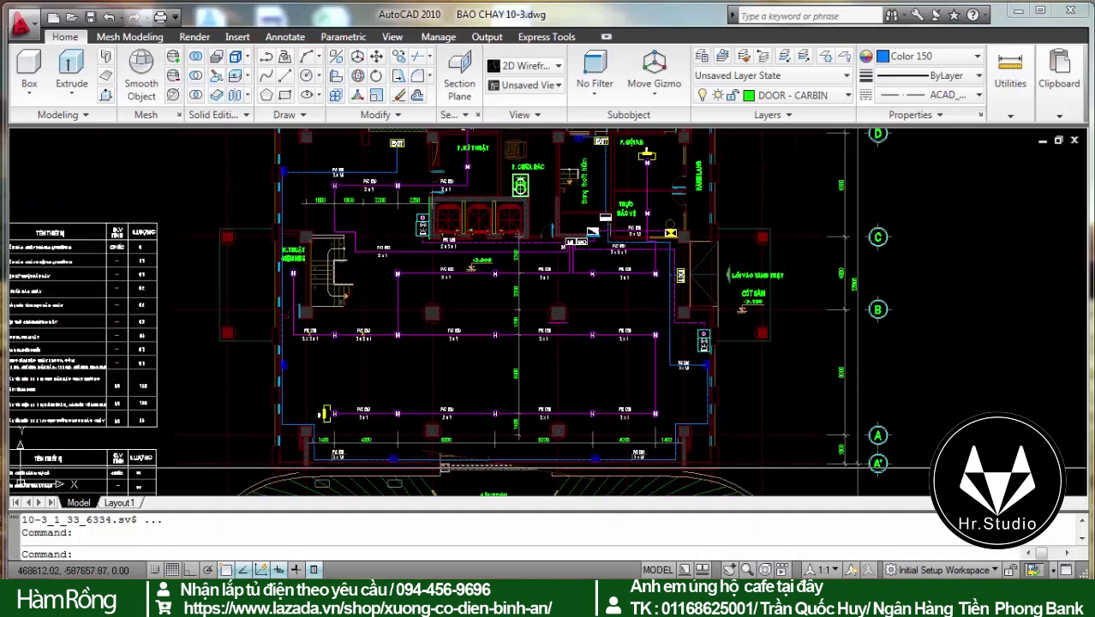
scroll(427, 459, "up", 2)
scroll(428, 459, "up", 2)
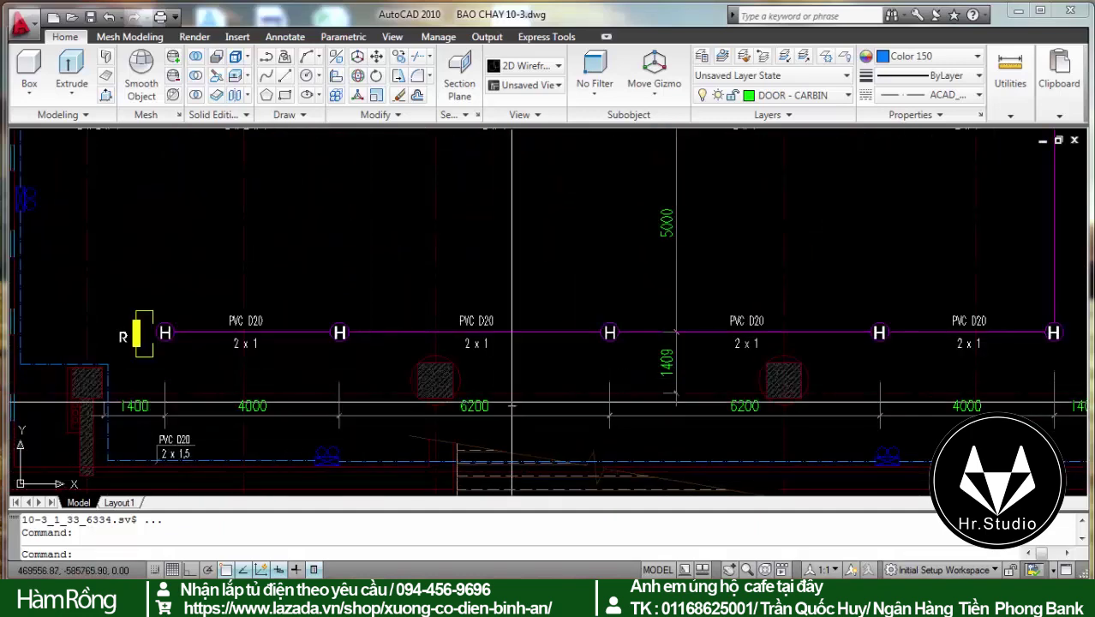
scroll(372, 353, "down", 2)
scroll(623, 403, "up", 3)
scroll(599, 426, "down", 5)
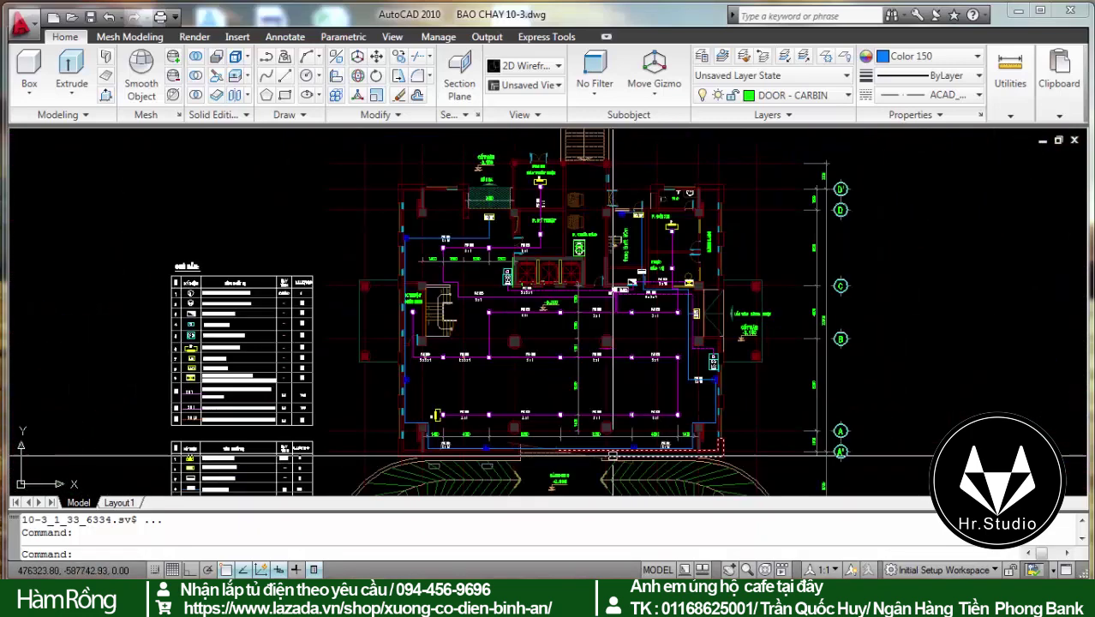
scroll(519, 259, "up", 3)
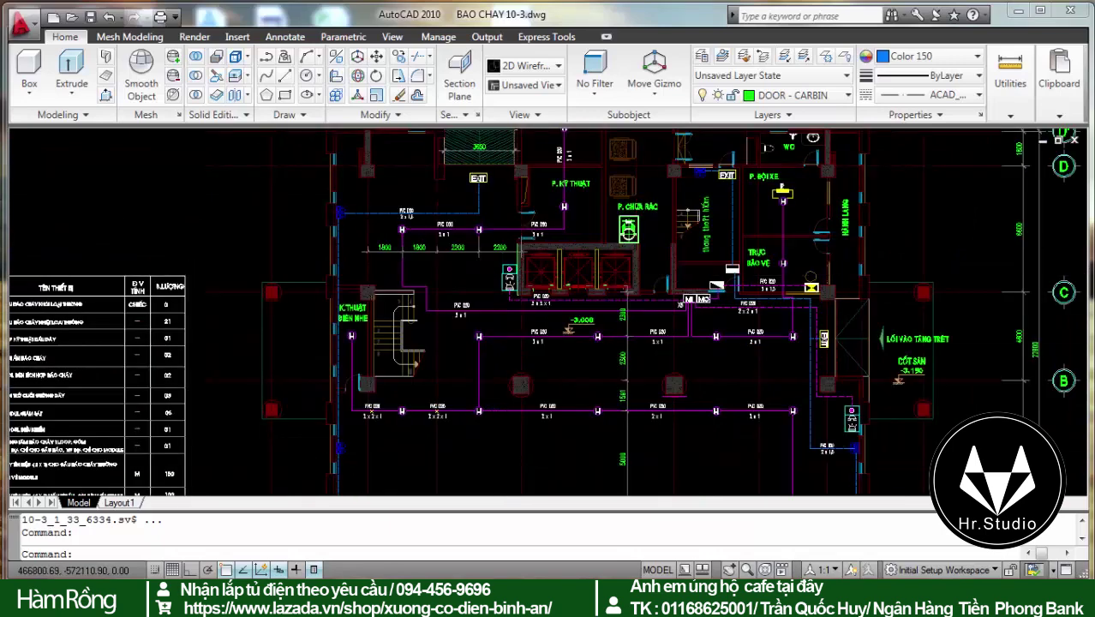
scroll(518, 257, "up", 2)
scroll(547, 352, "down", 3)
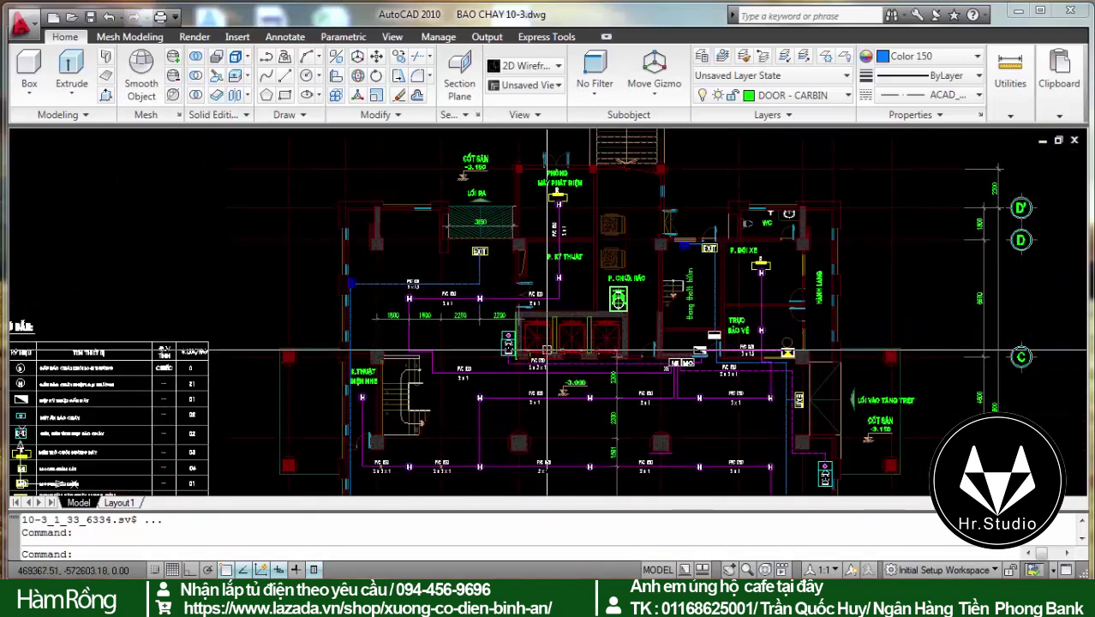
scroll(549, 347, "up", 2)
scroll(669, 341, "up", 1)
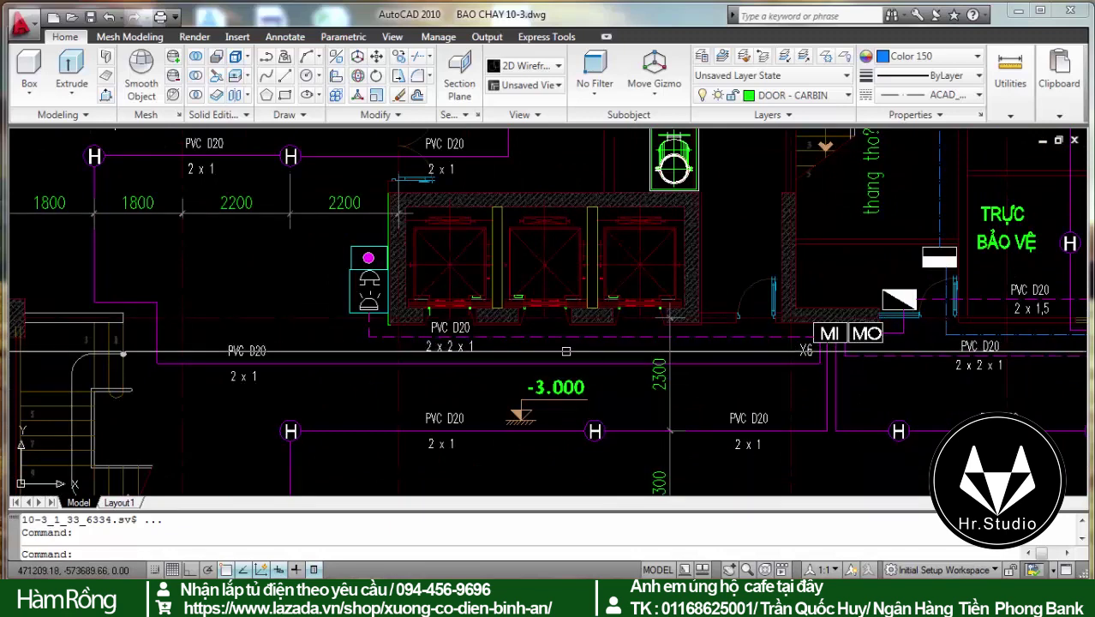
scroll(417, 336, "down", 2)
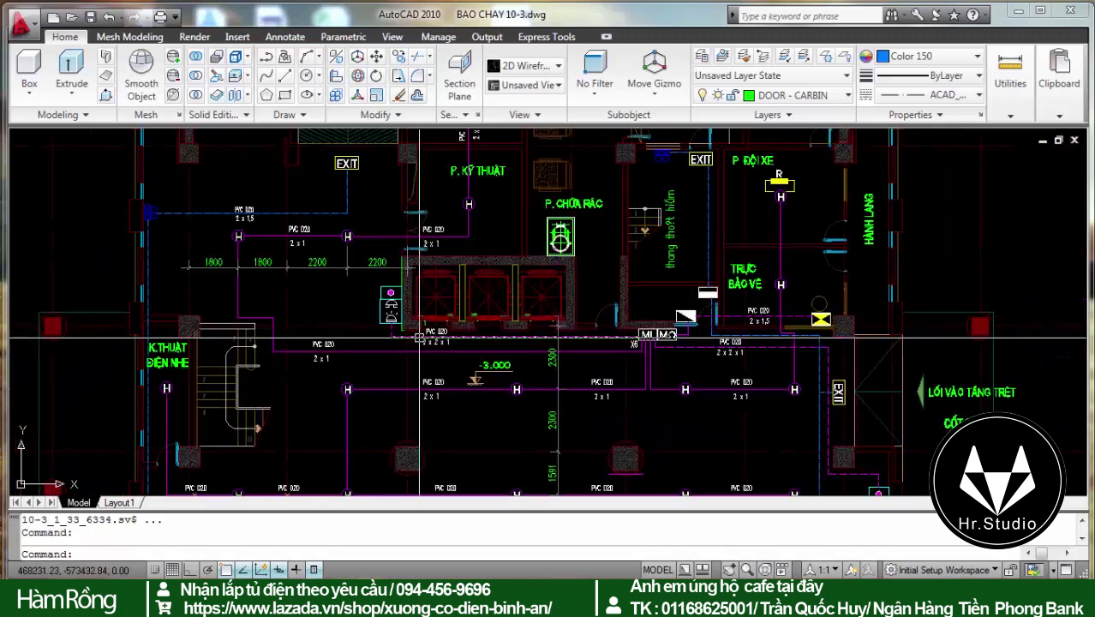
scroll(664, 344, "up", 2)
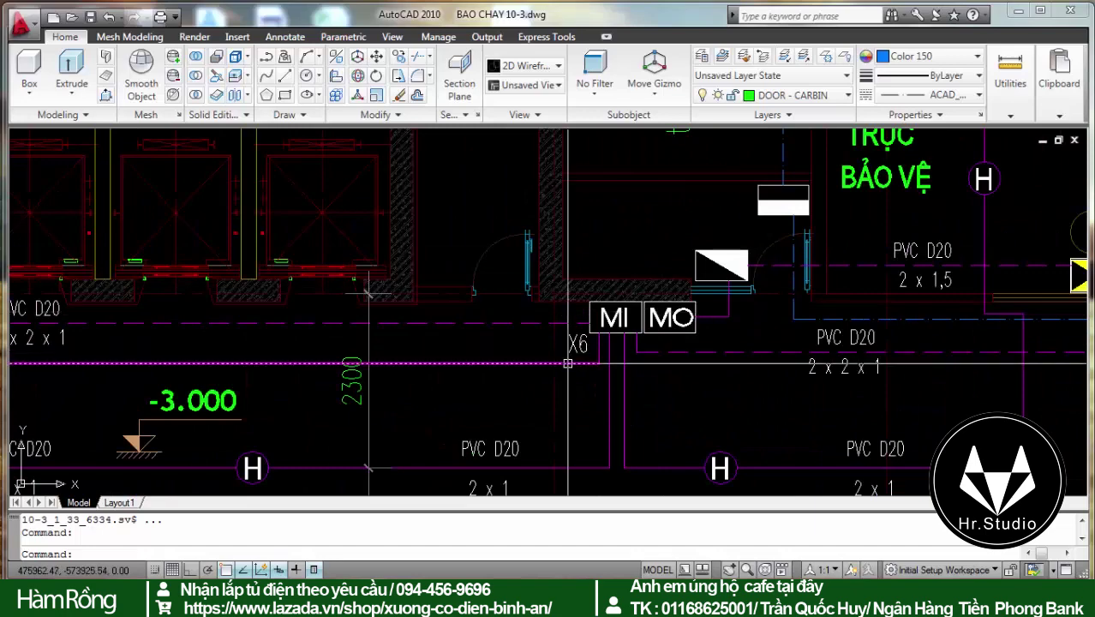
scroll(368, 292, "down", 3)
middle_click_drag(128, 342, 299, 343)
Inspect legend rows 3–6 and the generator-room conduits, ending with TẦNG TRỆT and TẦNG 1 side by side
scroll(233, 334, "up", 3)
scroll(233, 334, "down", 2)
scroll(506, 312, "up", 2)
scroll(505, 312, "up", 1)
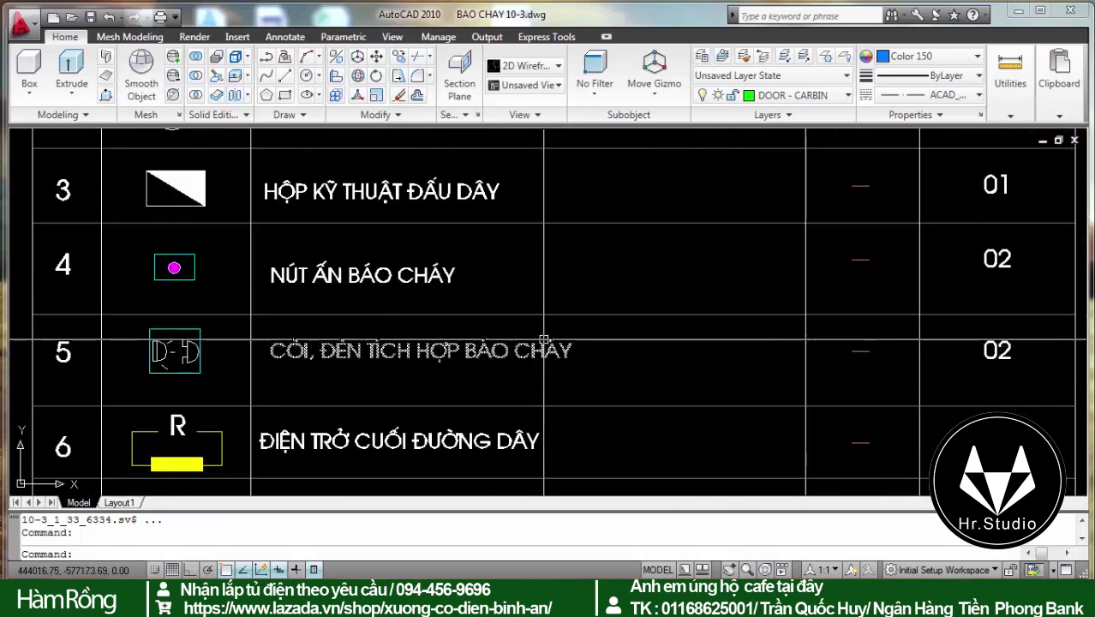
scroll(506, 312, "down", 2)
scroll(548, 257, "down", 1)
scroll(597, 158, "up", 3)
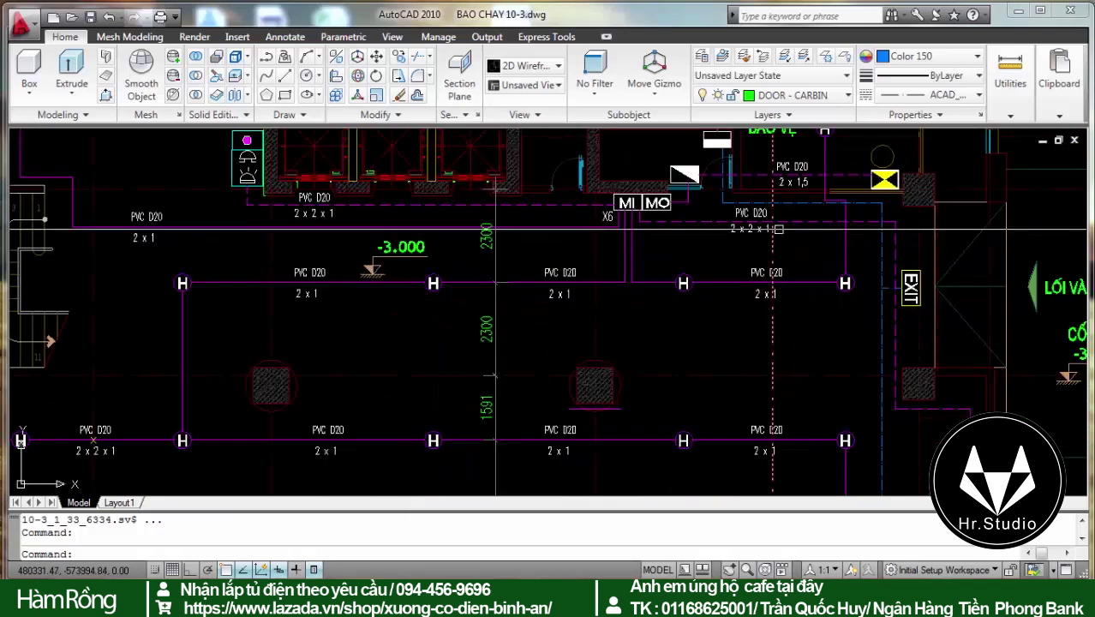
scroll(587, 329, "down", 2)
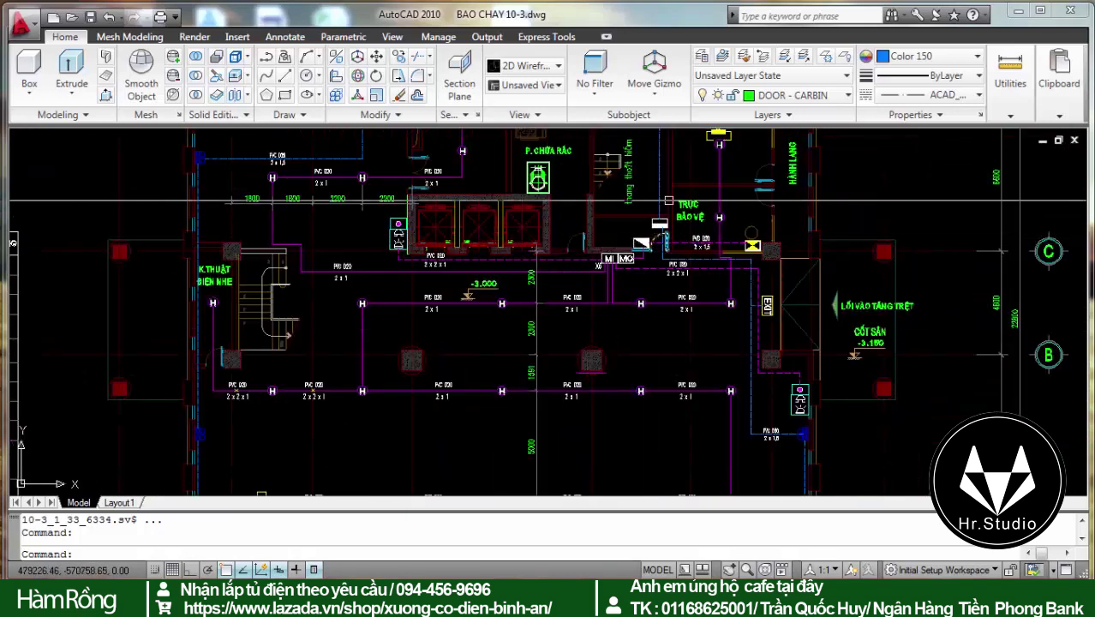
scroll(586, 273, "down", 2)
scroll(587, 273, "up", 2)
scroll(586, 273, "up", 2)
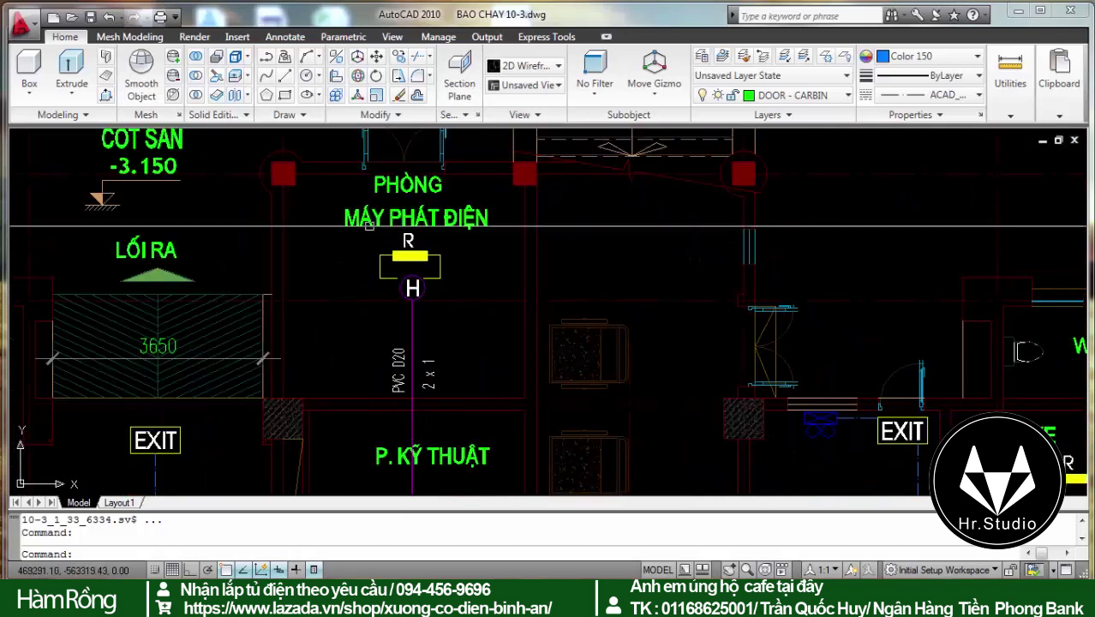
scroll(587, 273, "down", 3)
scroll(616, 227, "down", 2)
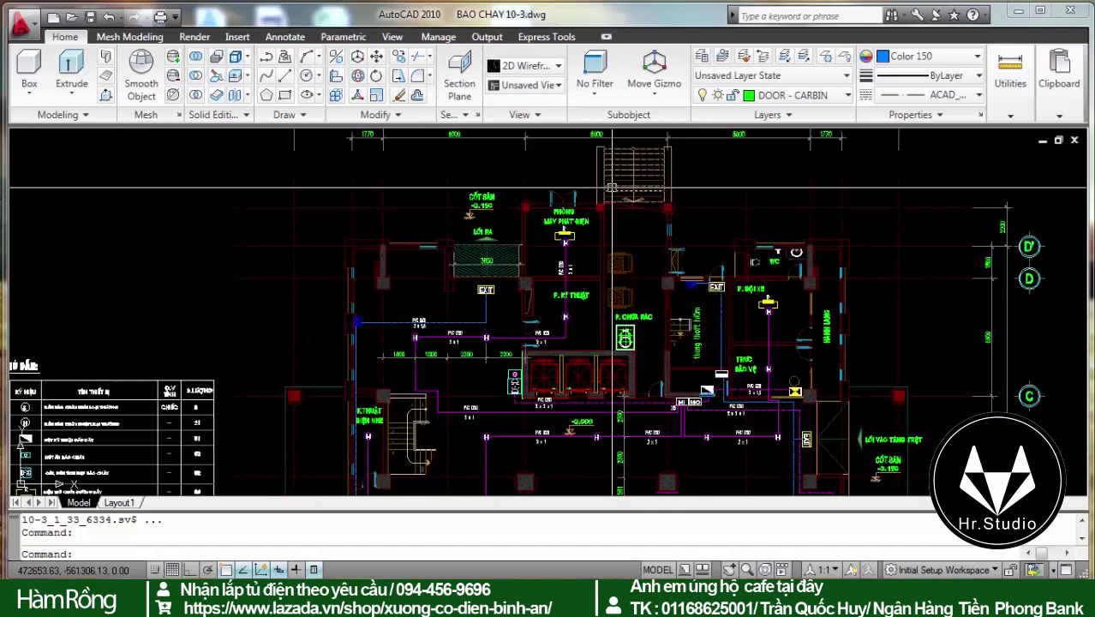
scroll(537, 285, "up", 3)
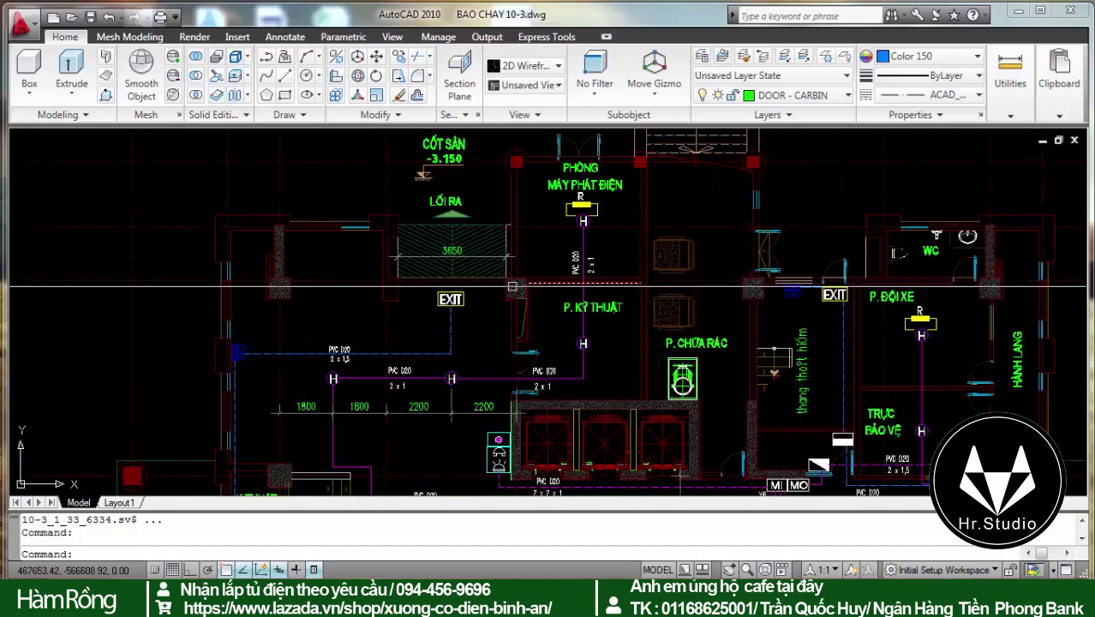
scroll(536, 284, "down", 3)
scroll(545, 365, "up", 3)
scroll(546, 366, "up", 3)
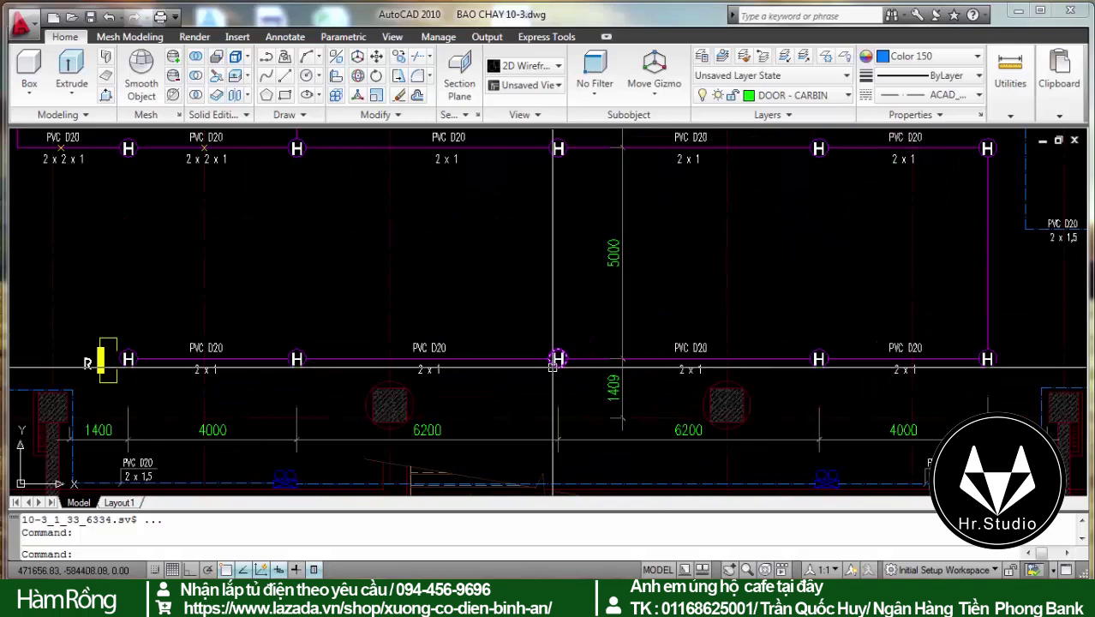
scroll(739, 288, "down", 3)
scroll(738, 294, "down", 5)
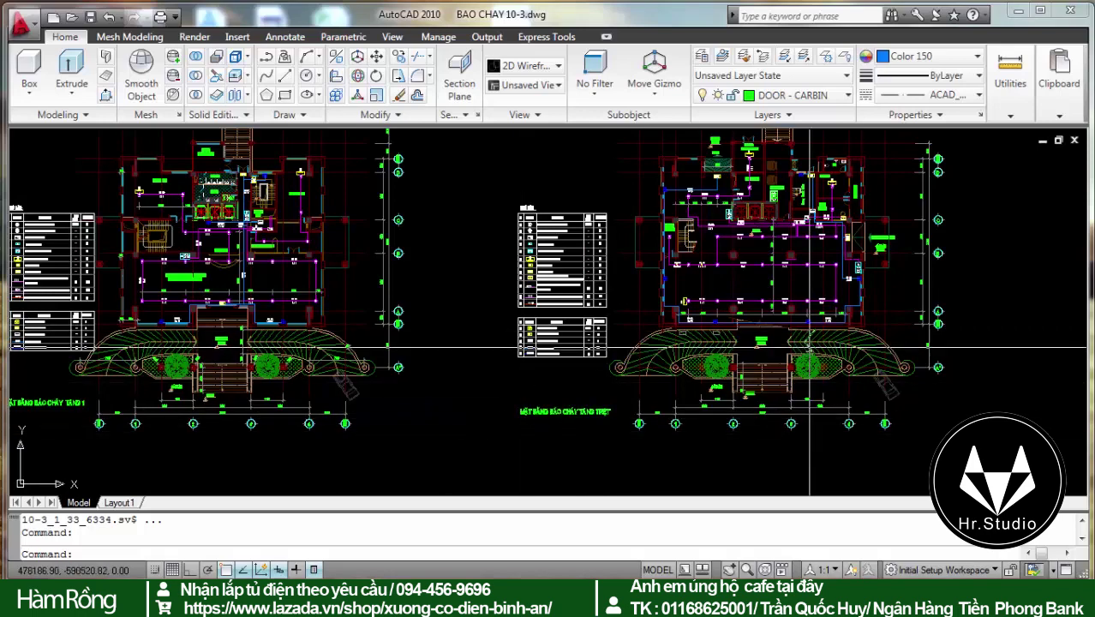
Zoom in on the lobby EXIT sign below the PVC D20 2 x 1 wiring linking S devices
scroll(771, 292, "up", 3)
scroll(745, 248, "down", 1)
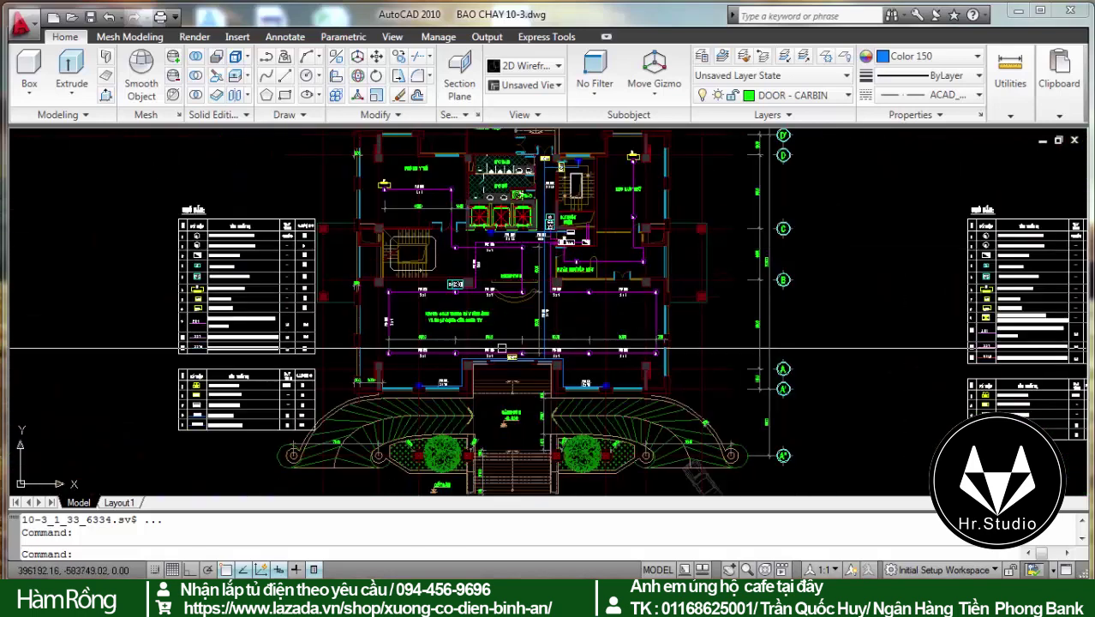
scroll(501, 349, "up", 3)
scroll(560, 331, "up", 2)
scroll(557, 139, "down", 5)
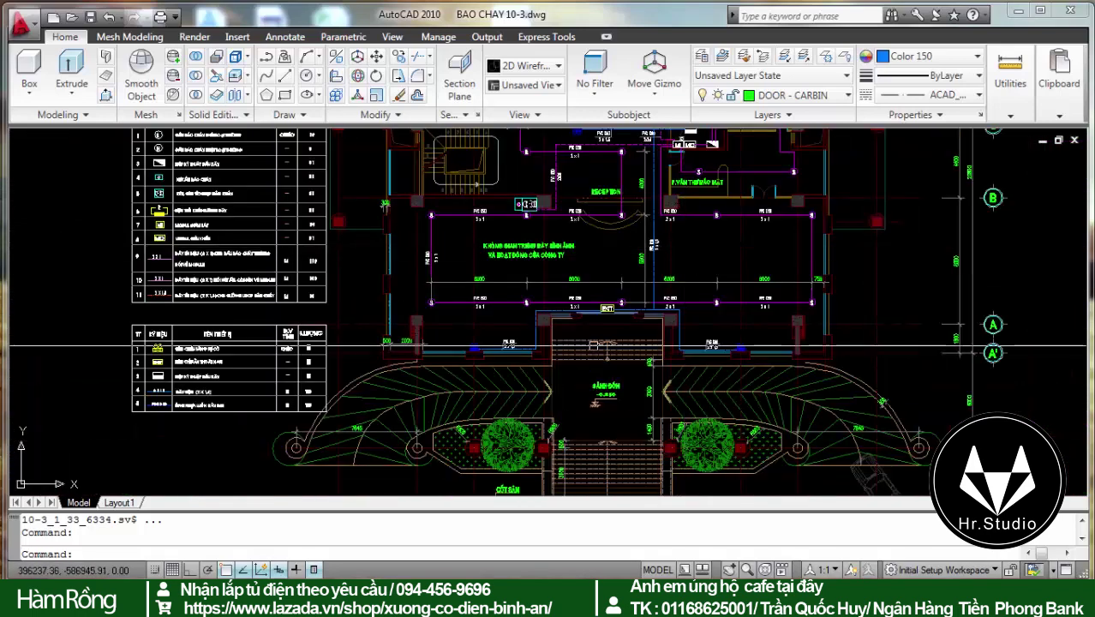
scroll(637, 183, "up", 5)
scroll(637, 184, "up", 1)
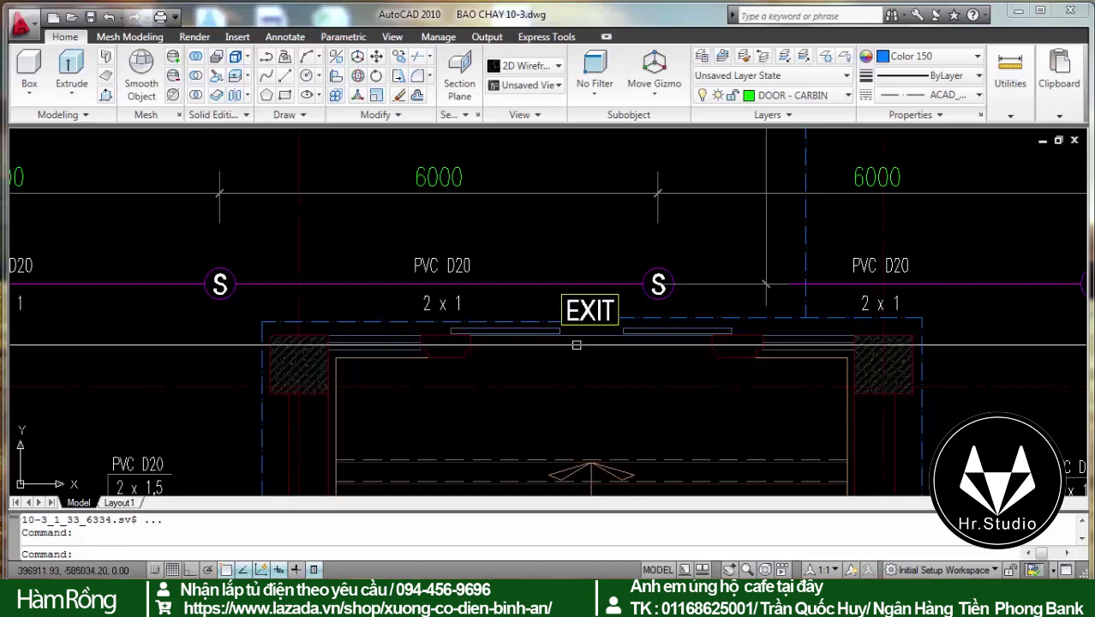
scroll(600, 317, "down", 2)
scroll(565, 268, "down", 2)
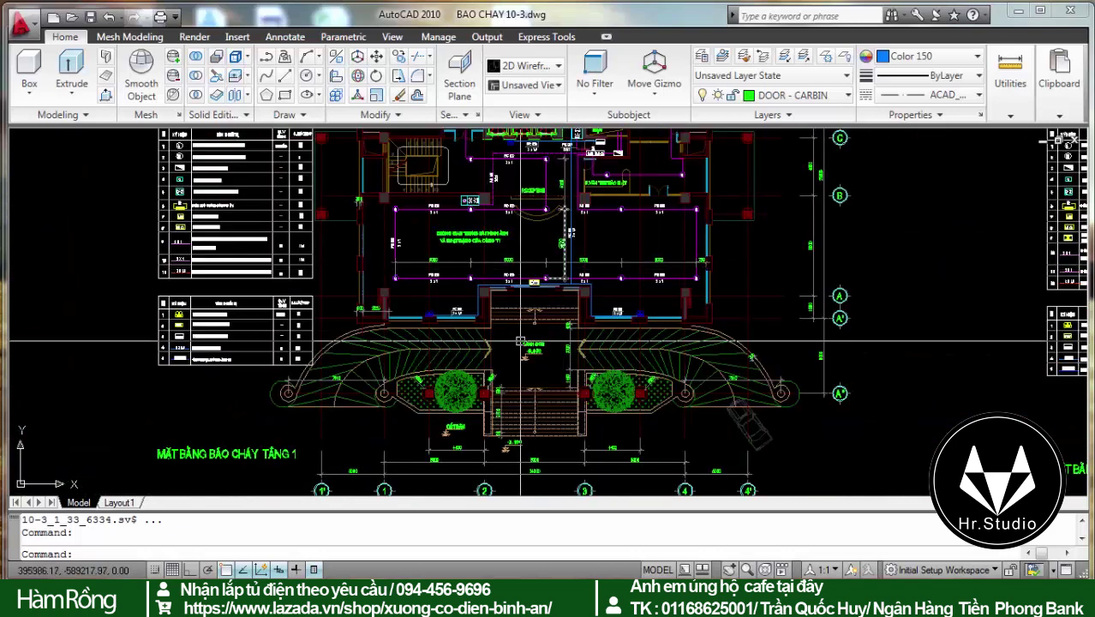
scroll(566, 268, "up", 4)
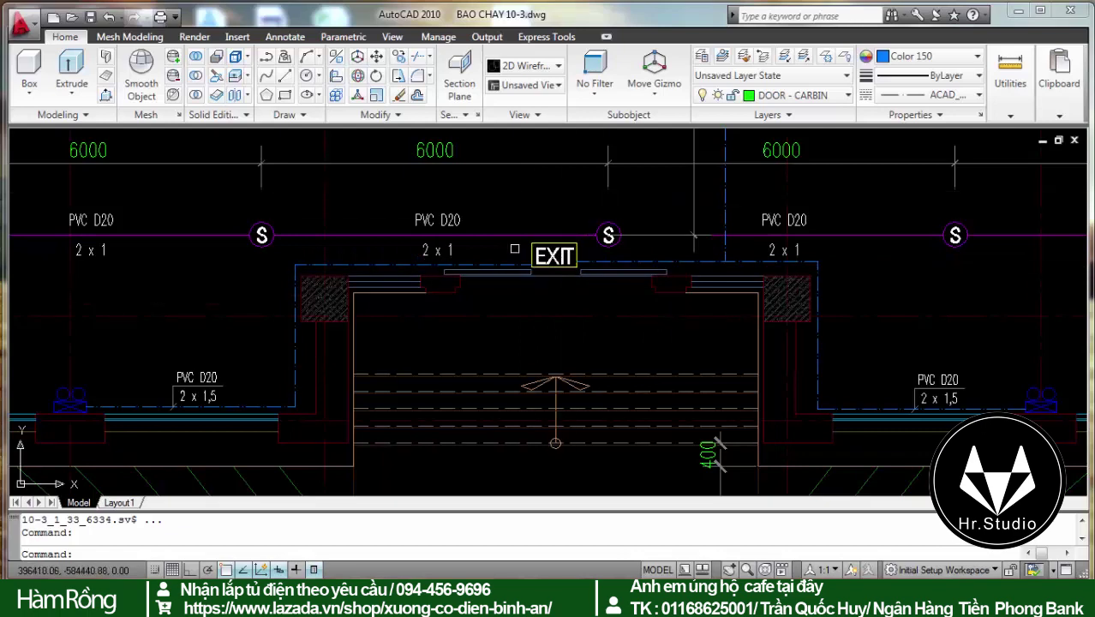
Select the magenta conduit above the EXIT and view the display hall's two S-detector rows
scroll(532, 313, "down", 3)
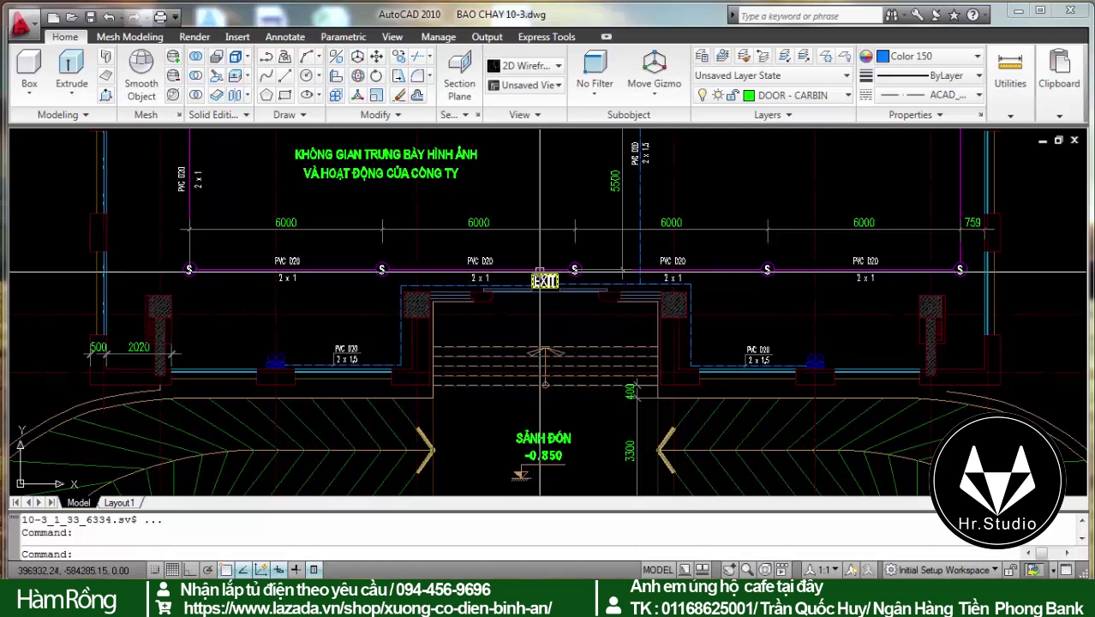
left_click(540, 270)
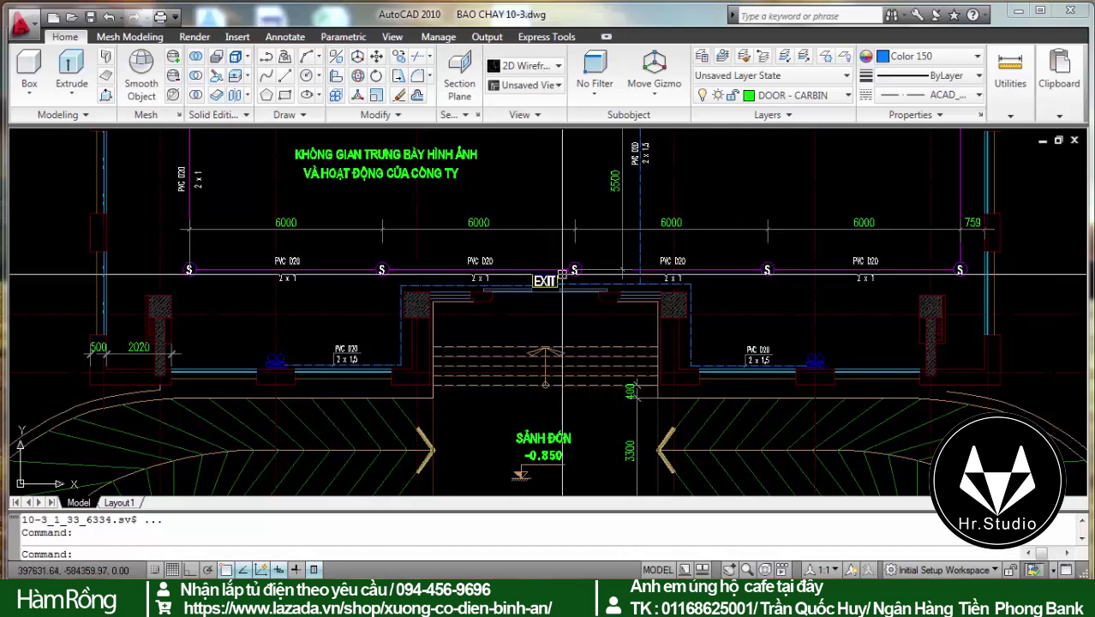
scroll(562, 274, "up", 2)
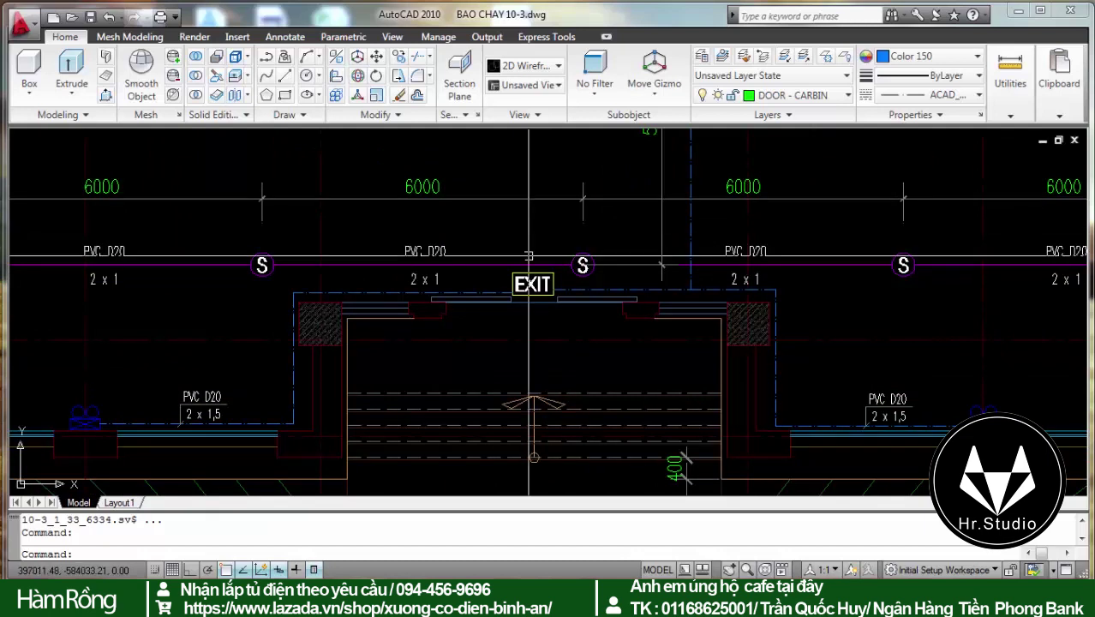
scroll(530, 270, "up", 4)
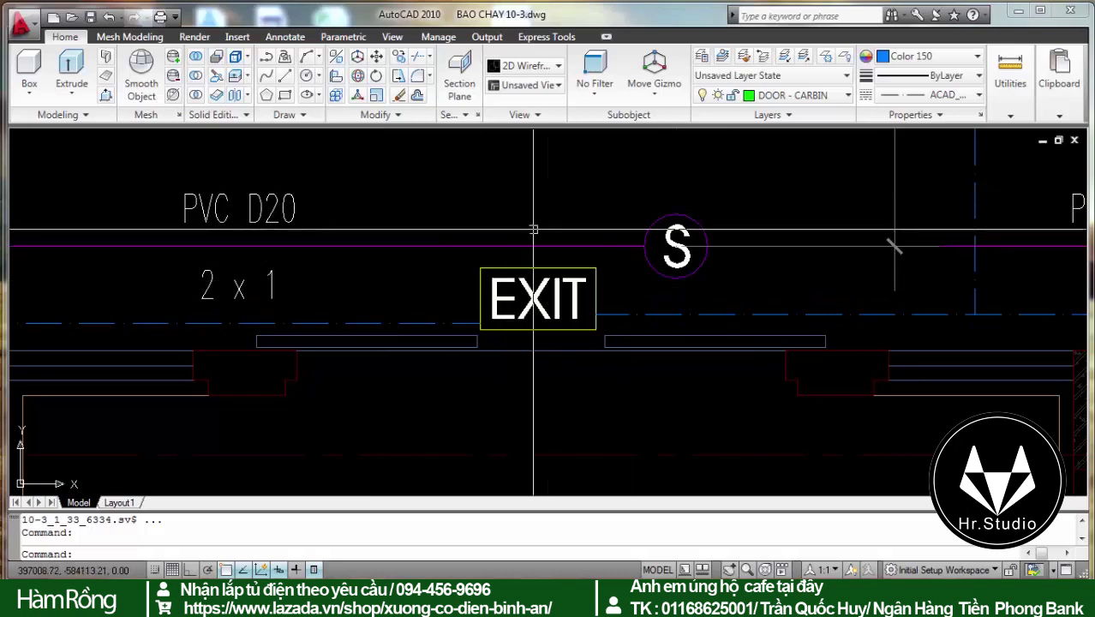
scroll(492, 302, "down", 5)
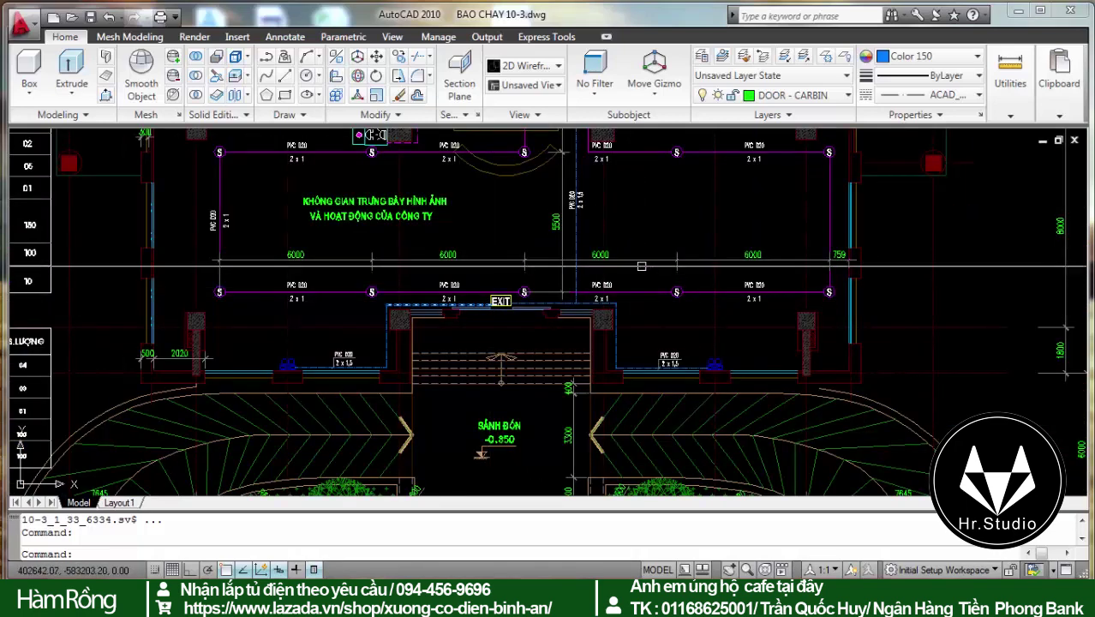
scroll(491, 305, "up", 4)
scroll(531, 326, "down", 5)
scroll(580, 336, "up", 2)
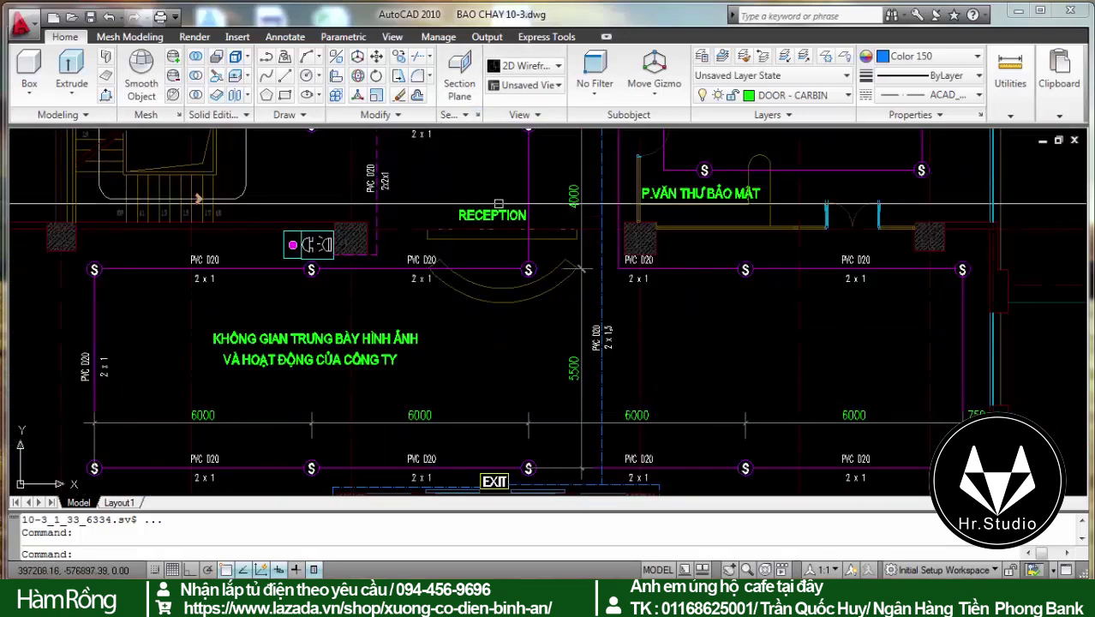
scroll(443, 214, "down", 3)
scroll(467, 231, "up", 2)
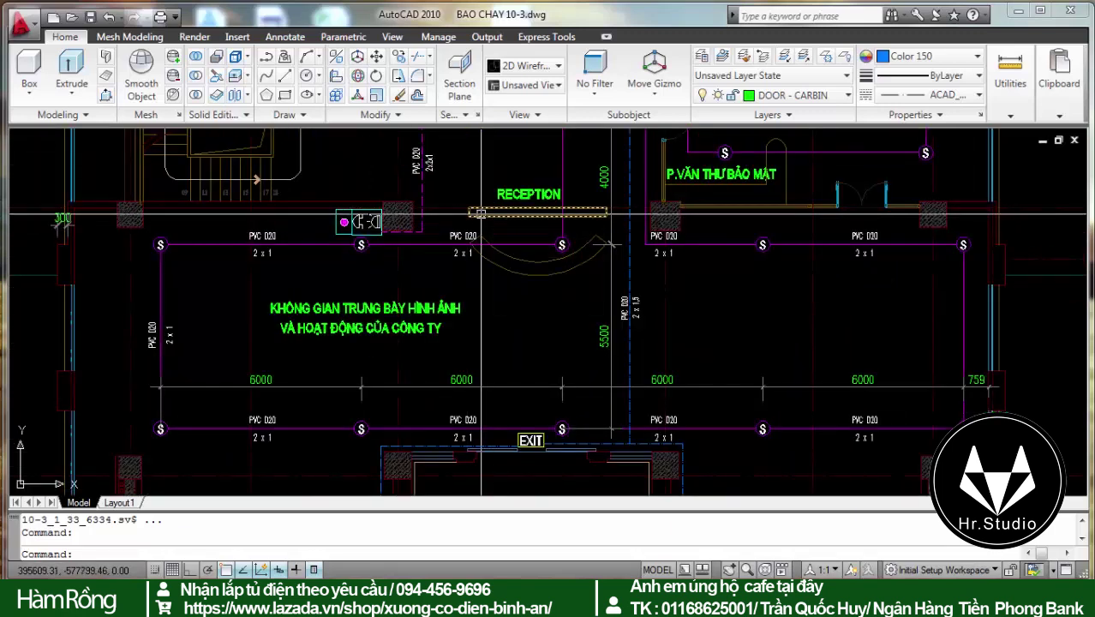
scroll(387, 274, "up", 4)
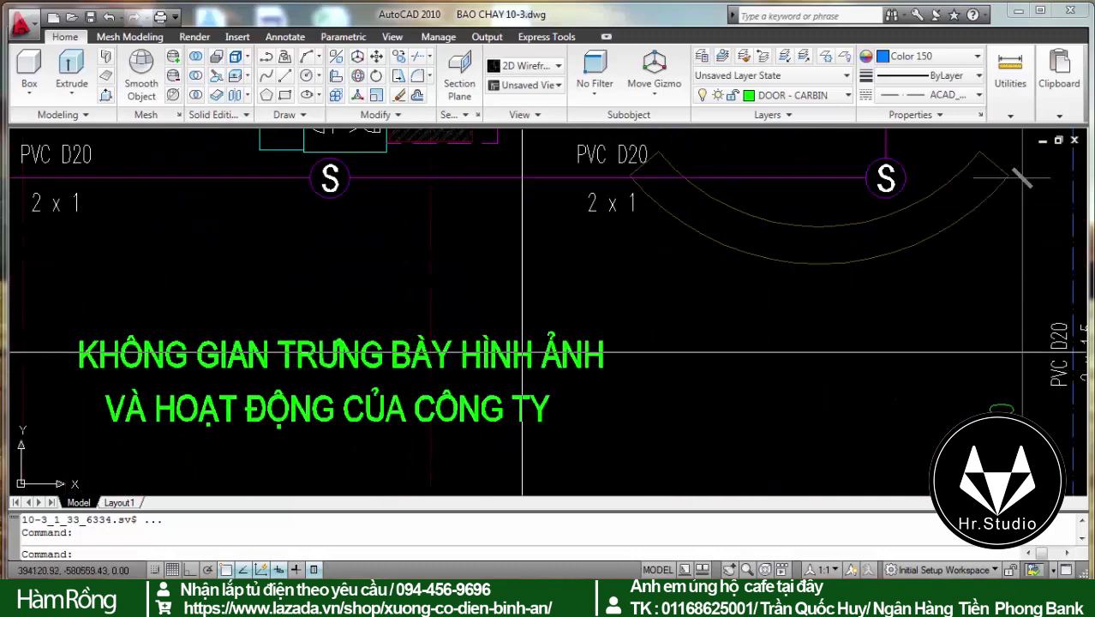
scroll(367, 341, "down", 3)
scroll(367, 341, "down", 2)
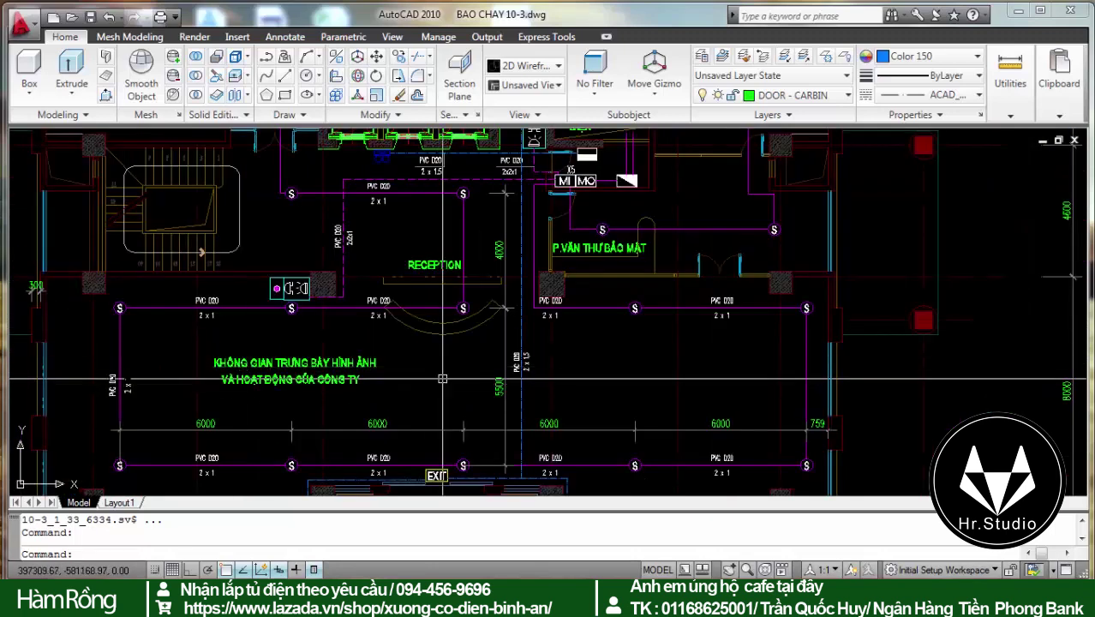
scroll(291, 254, "up", 2)
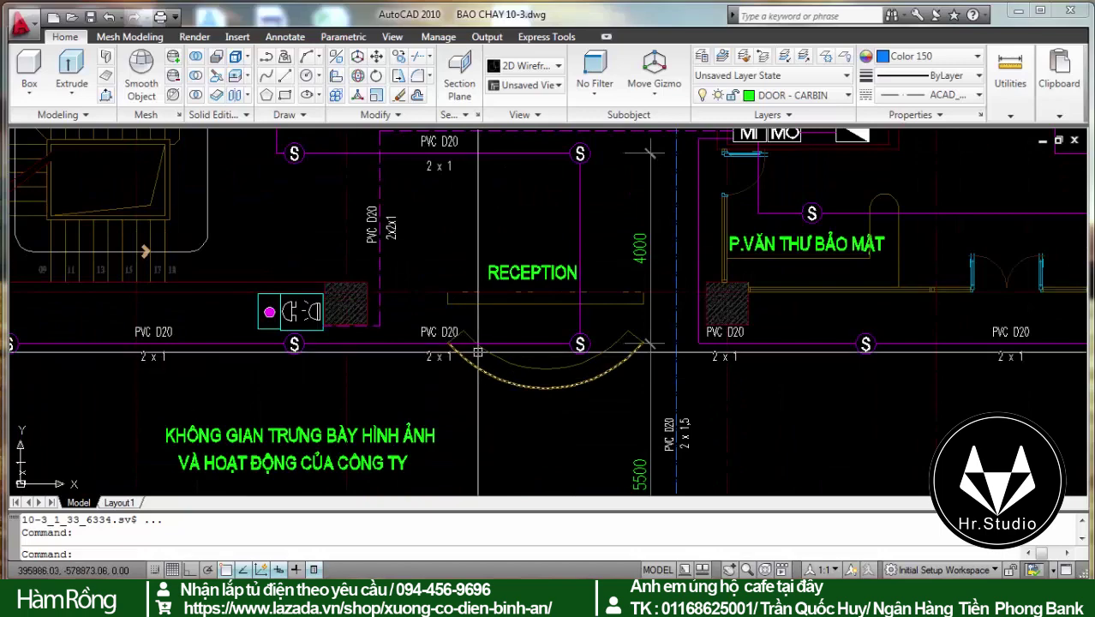
scroll(533, 374, "down", 2)
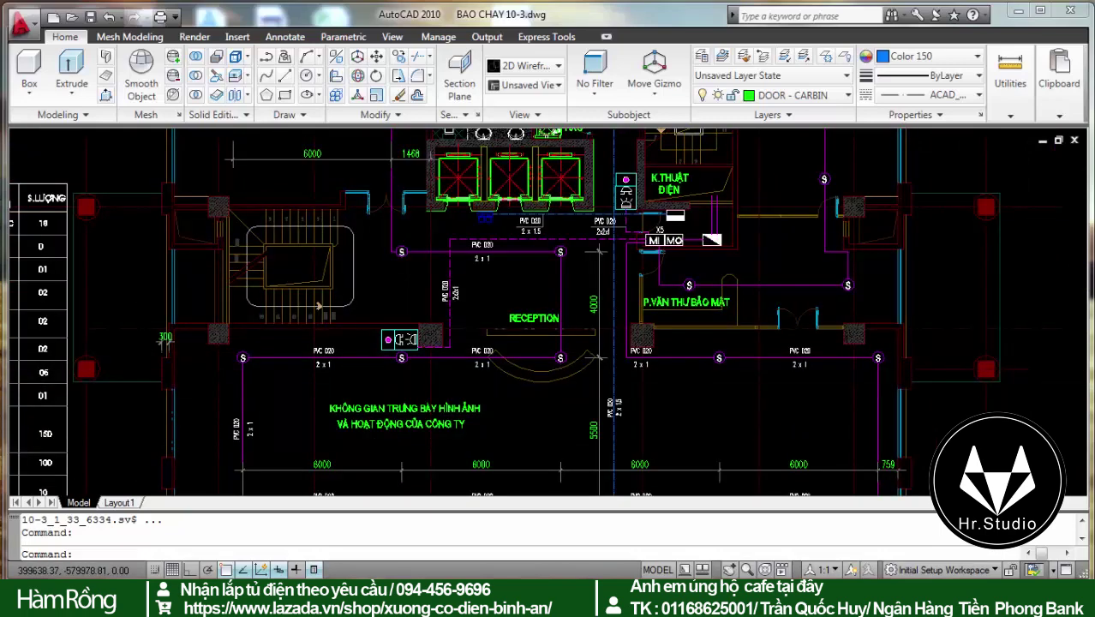
scroll(531, 373, "down", 3)
scroll(549, 326, "up", 3)
scroll(558, 355, "down", 2)
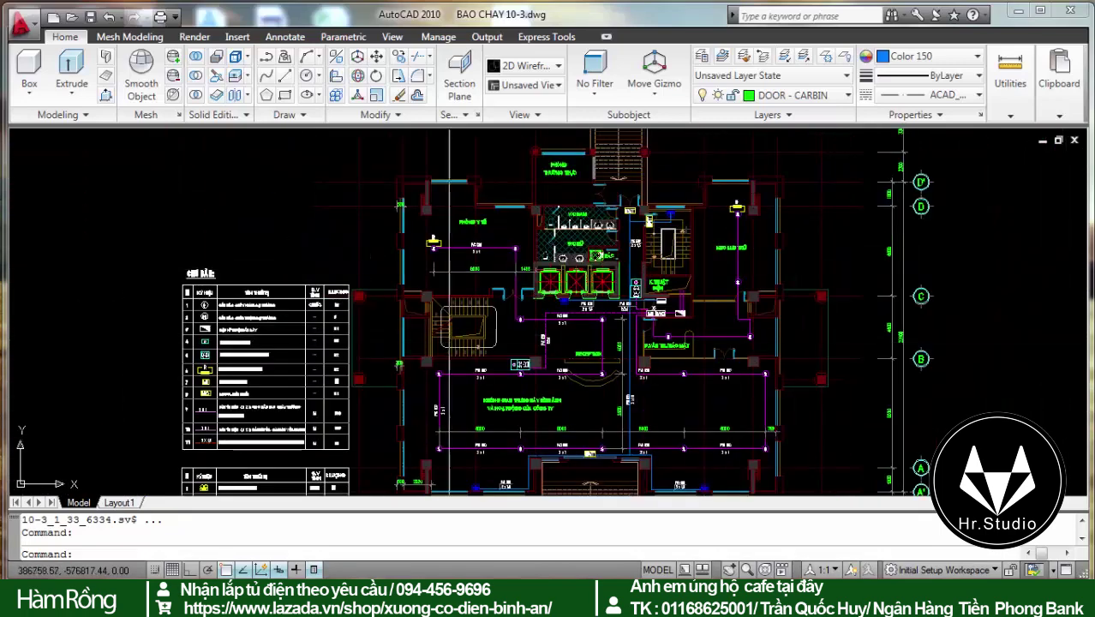
scroll(197, 381, "up", 3)
scroll(192, 389, "down", 2)
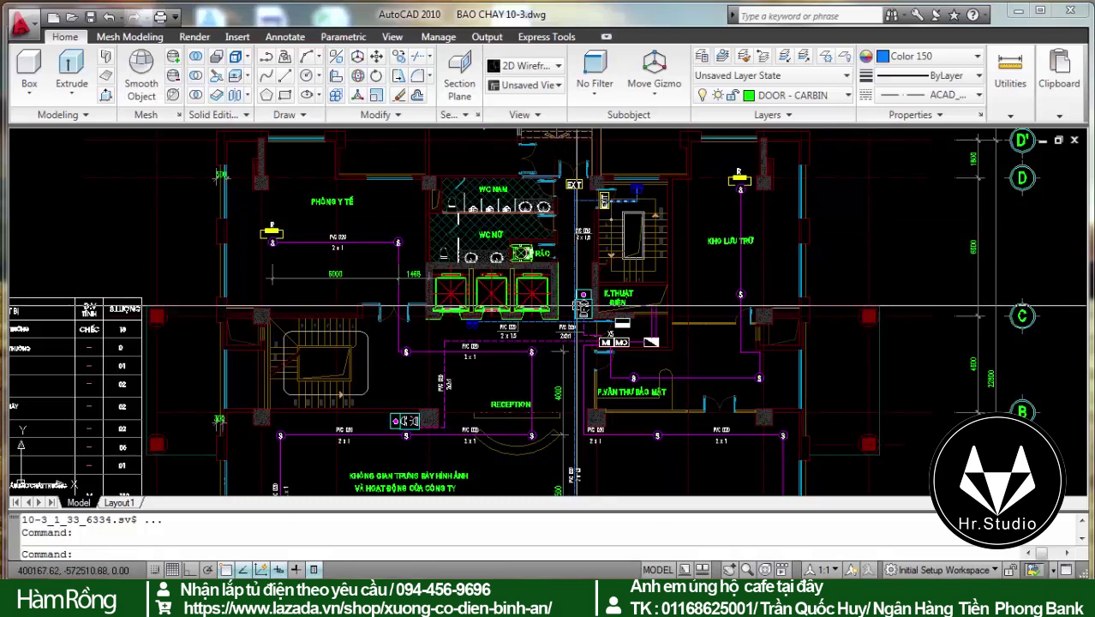
scroll(561, 214, "down", 2)
scroll(551, 191, "up", 1)
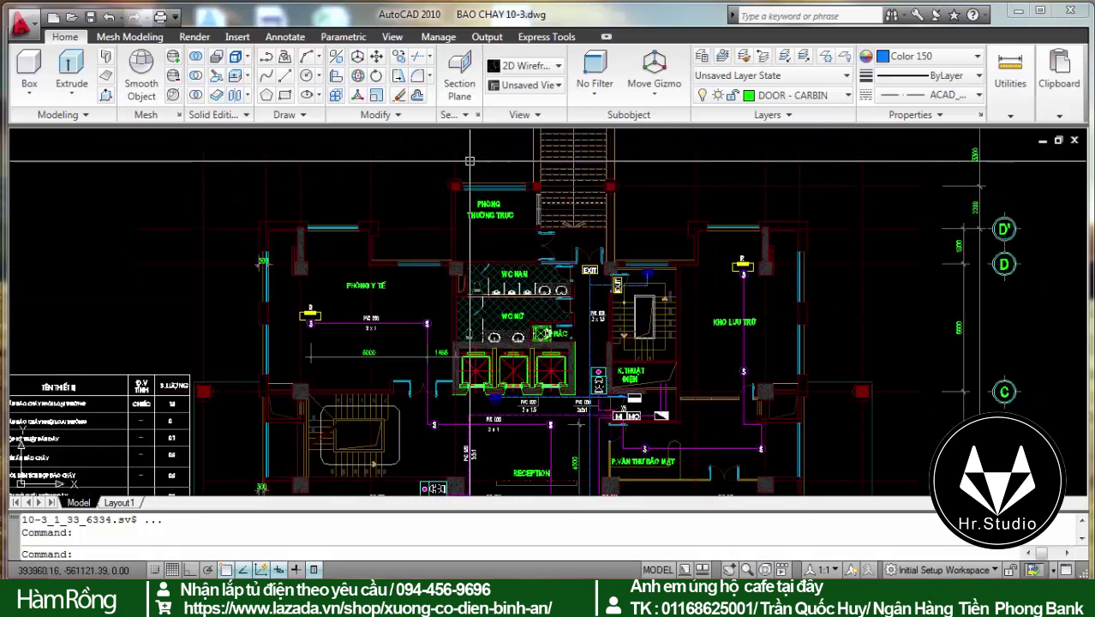
scroll(481, 164, "down", 3)
scroll(532, 146, "up", 3)
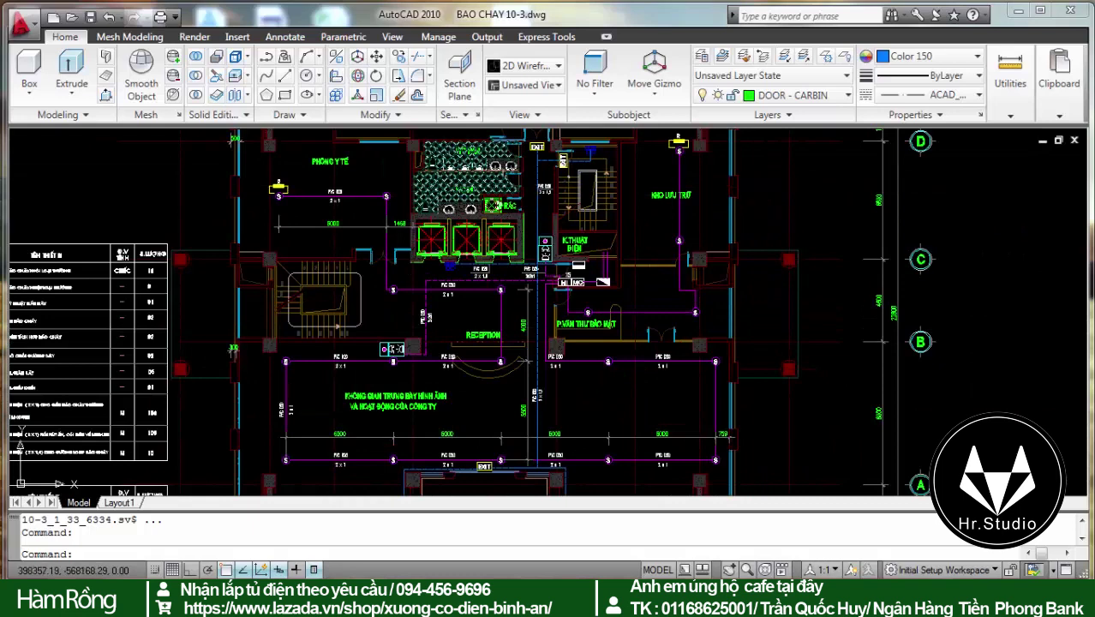
scroll(575, 129, "up", 3)
scroll(668, 249, "up", 2)
scroll(583, 403, "down", 3)
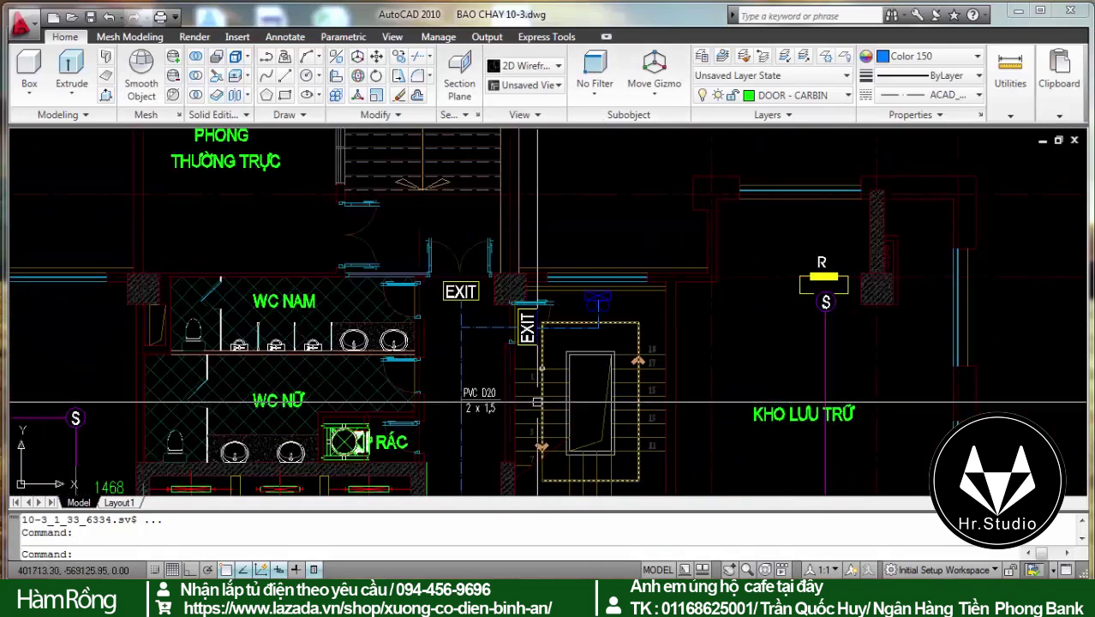
scroll(533, 403, "down", 3)
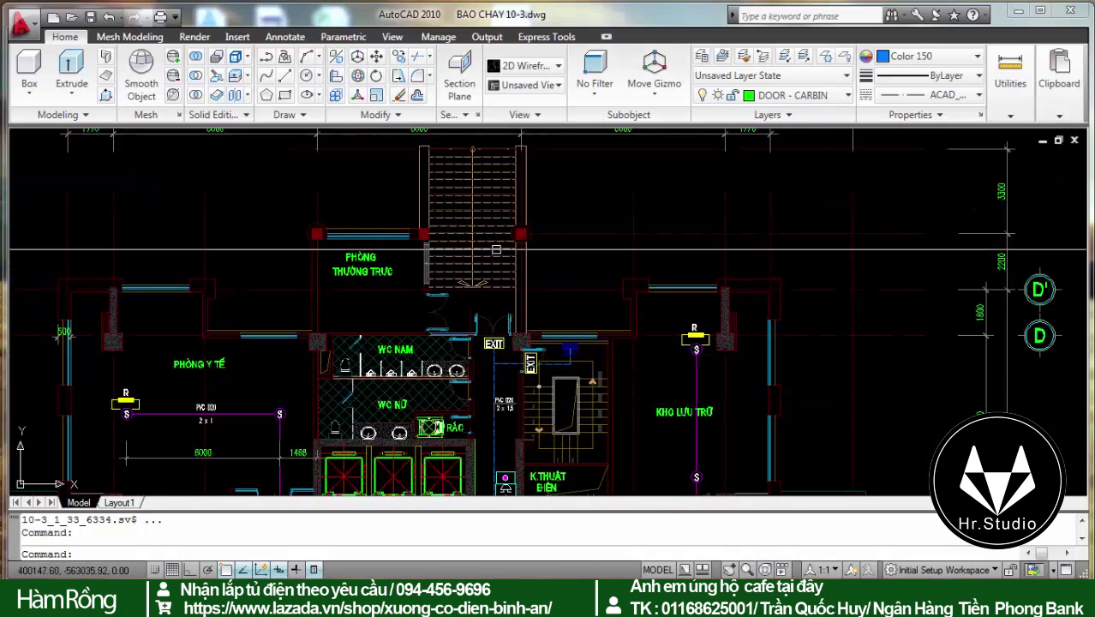
scroll(574, 201, "down", 2)
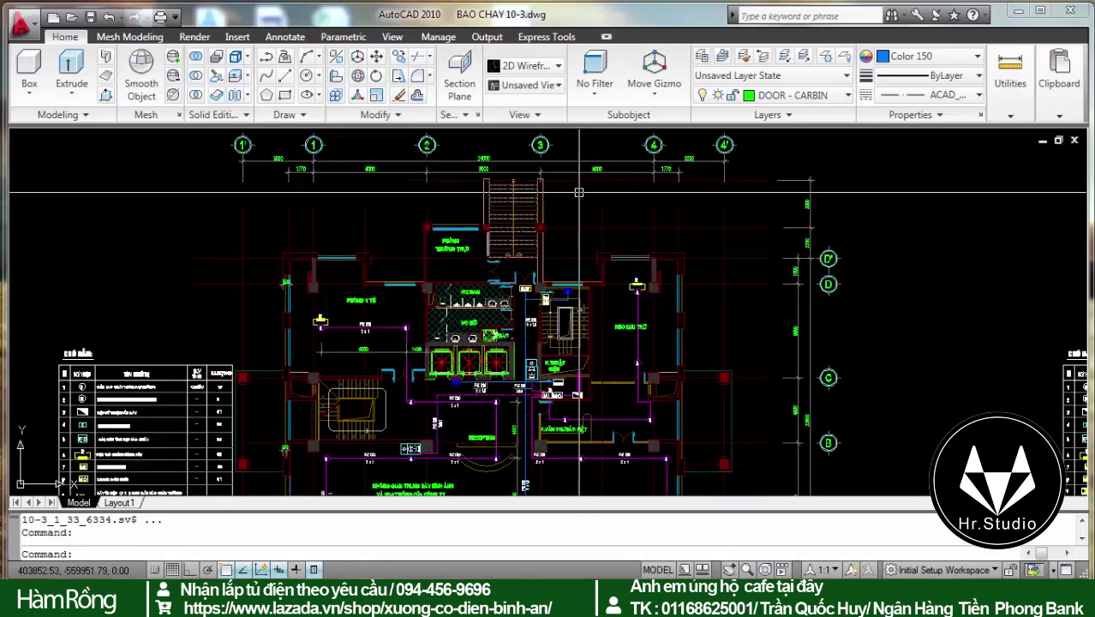
scroll(488, 477, "up", 2)
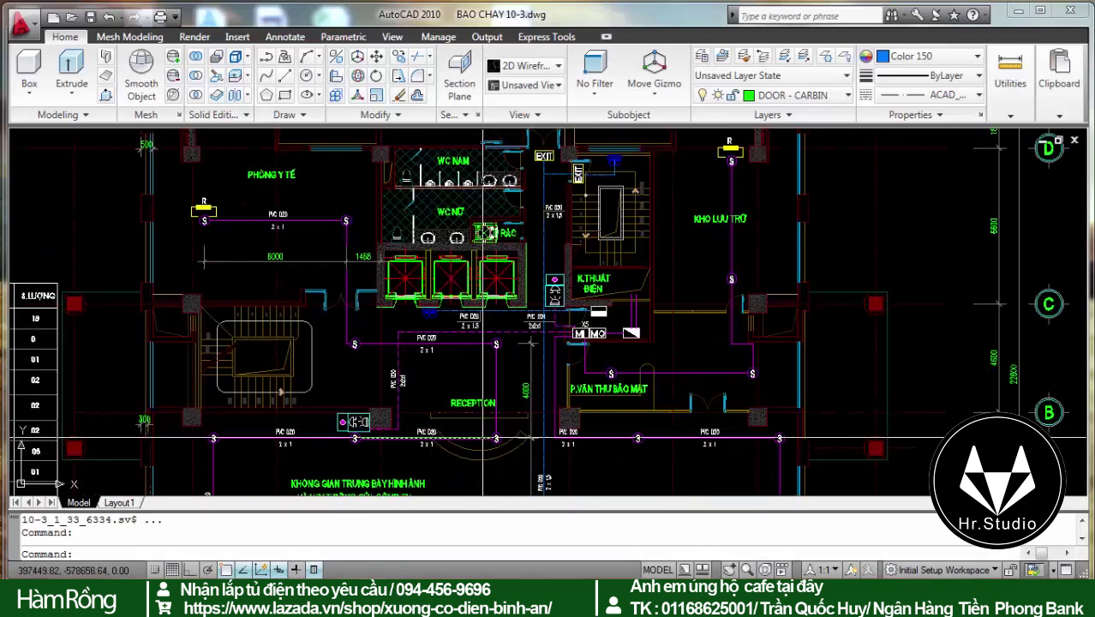
scroll(482, 439, "down", 2)
scroll(642, 171, "up", 5)
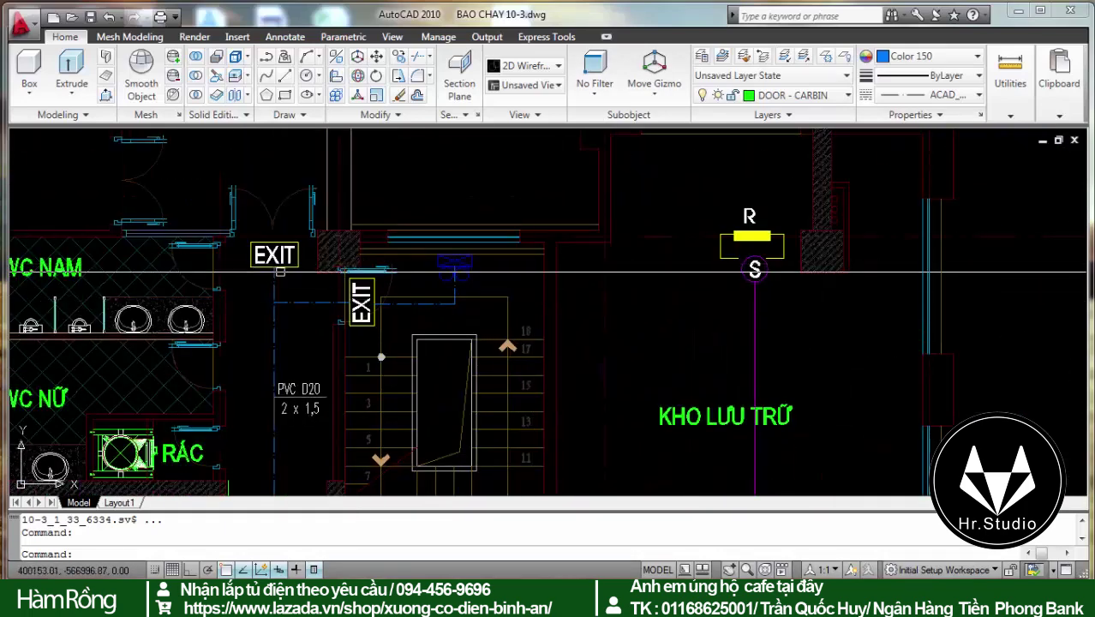
scroll(274, 257, "down", 5)
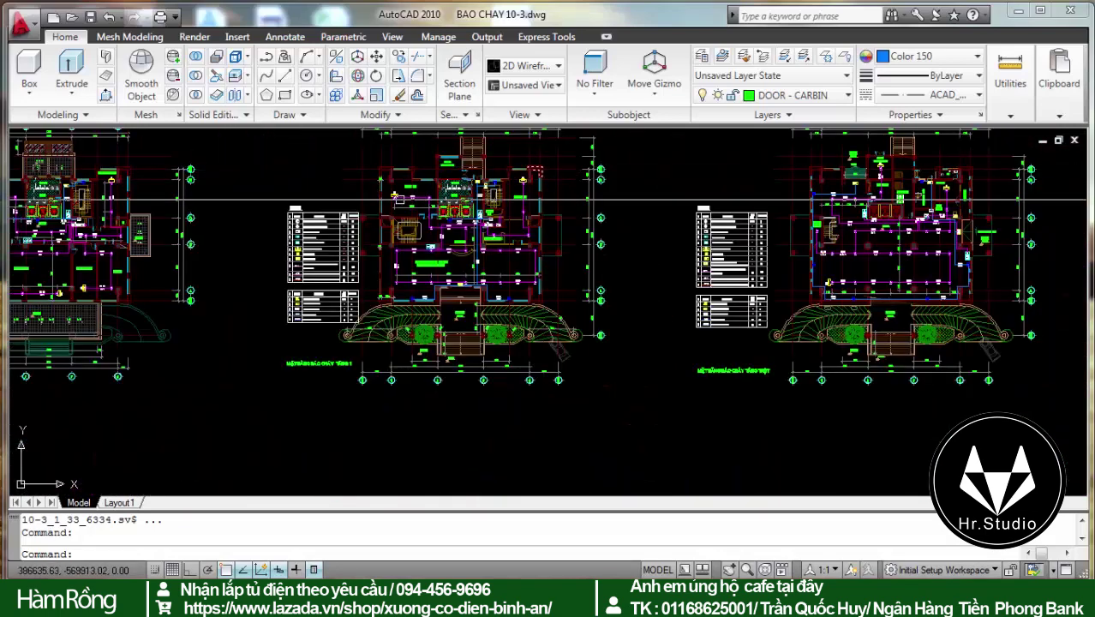
scroll(398, 204, "up", 4)
scroll(333, 374, "down", 3)
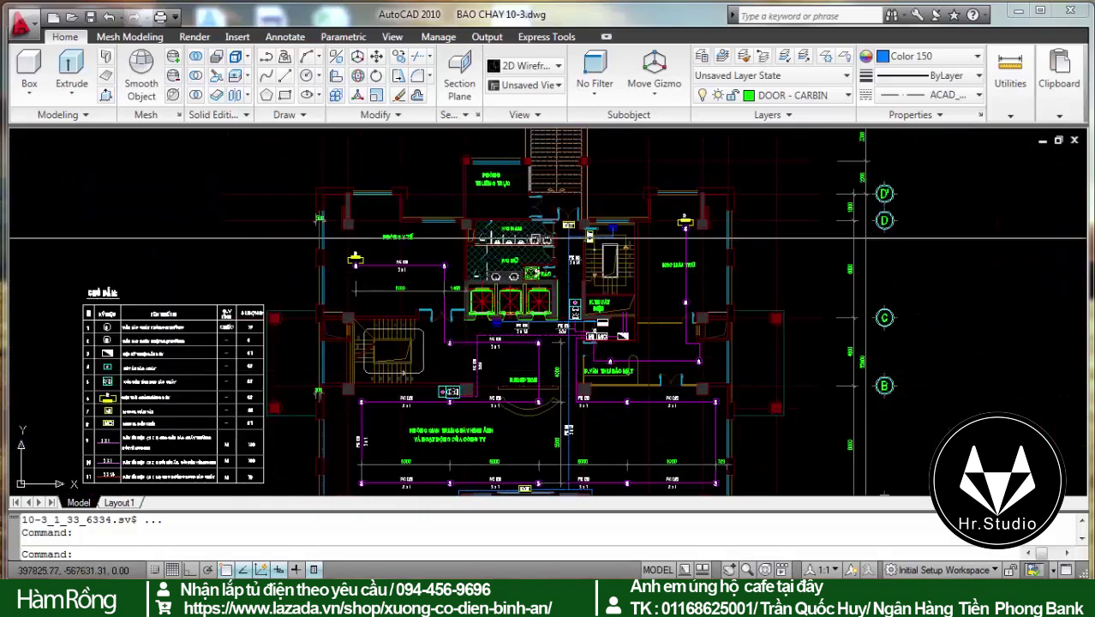
scroll(550, 211, "up", 3)
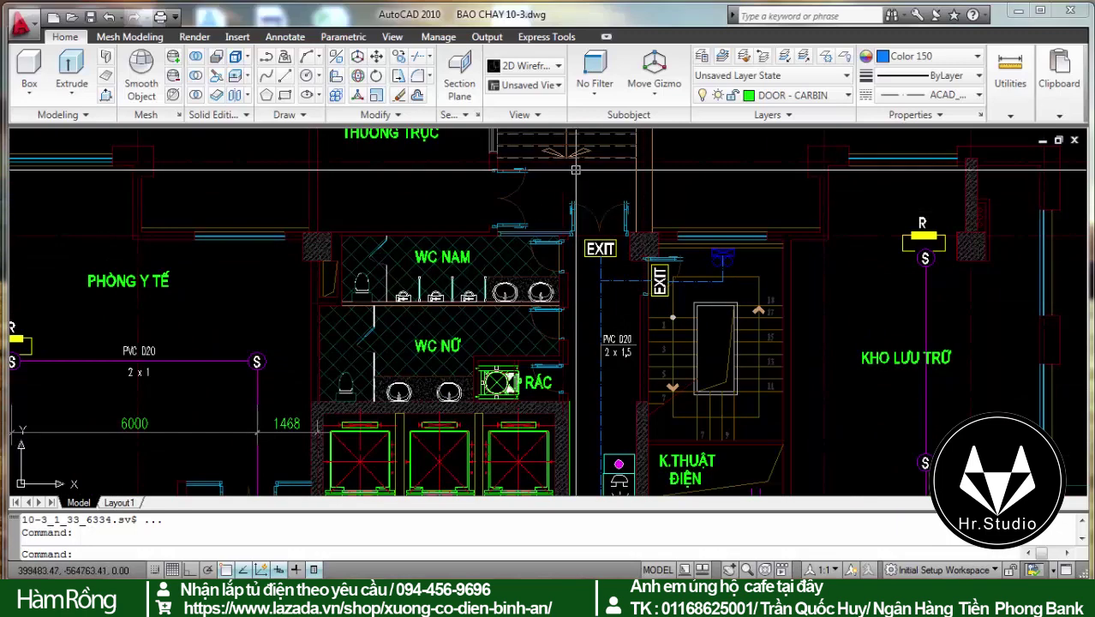
scroll(257, 433, "down", 4)
scroll(493, 303, "up", 4)
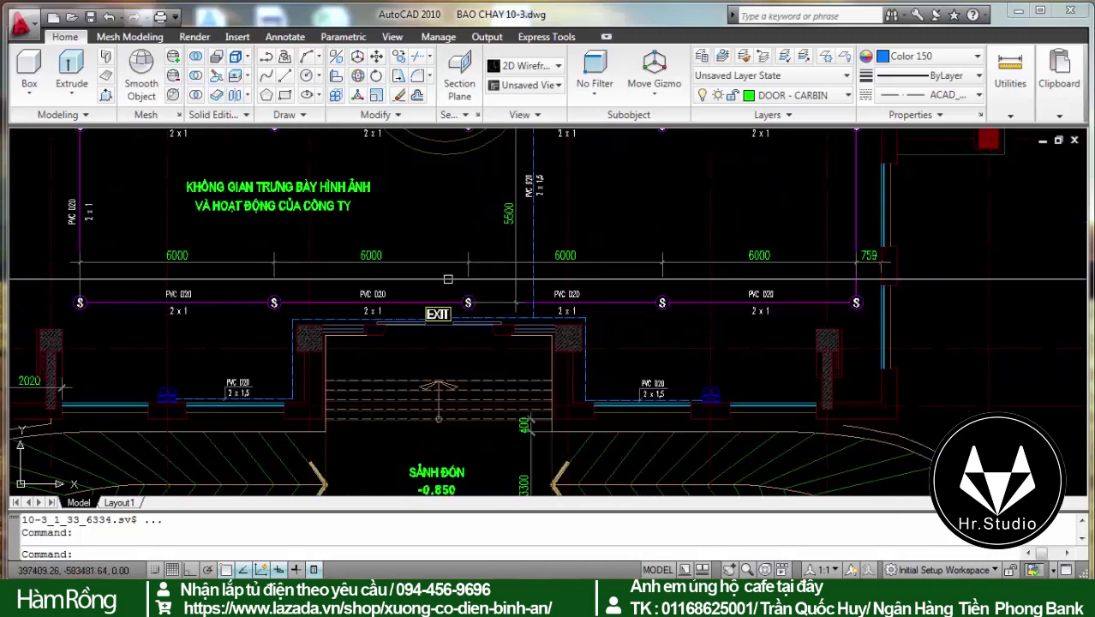
scroll(418, 318, "up", 3)
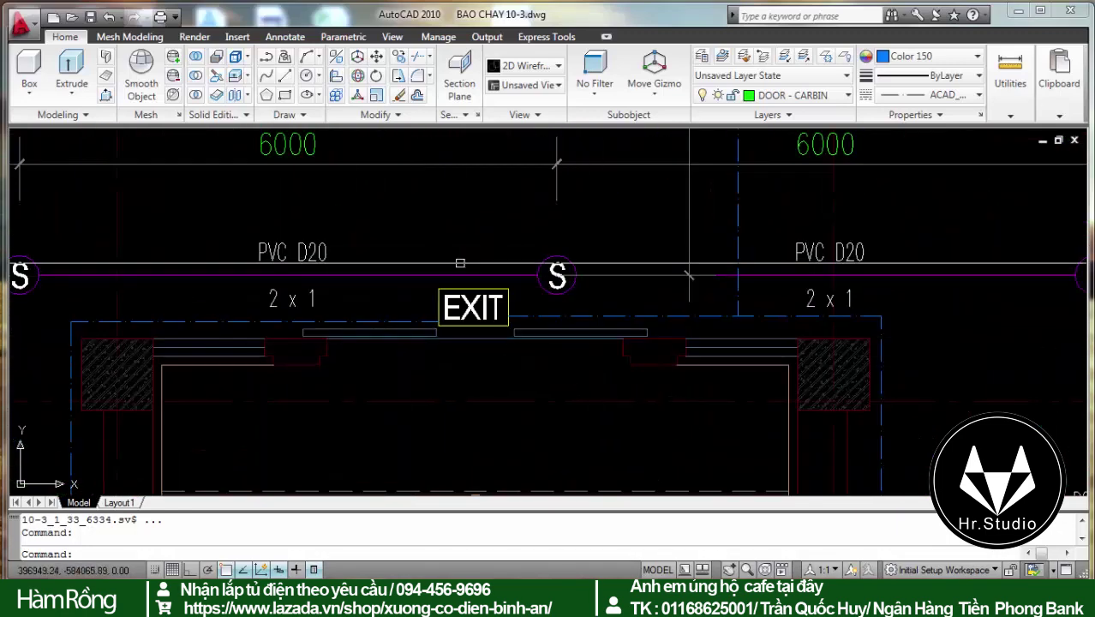
scroll(450, 278, "down", 5)
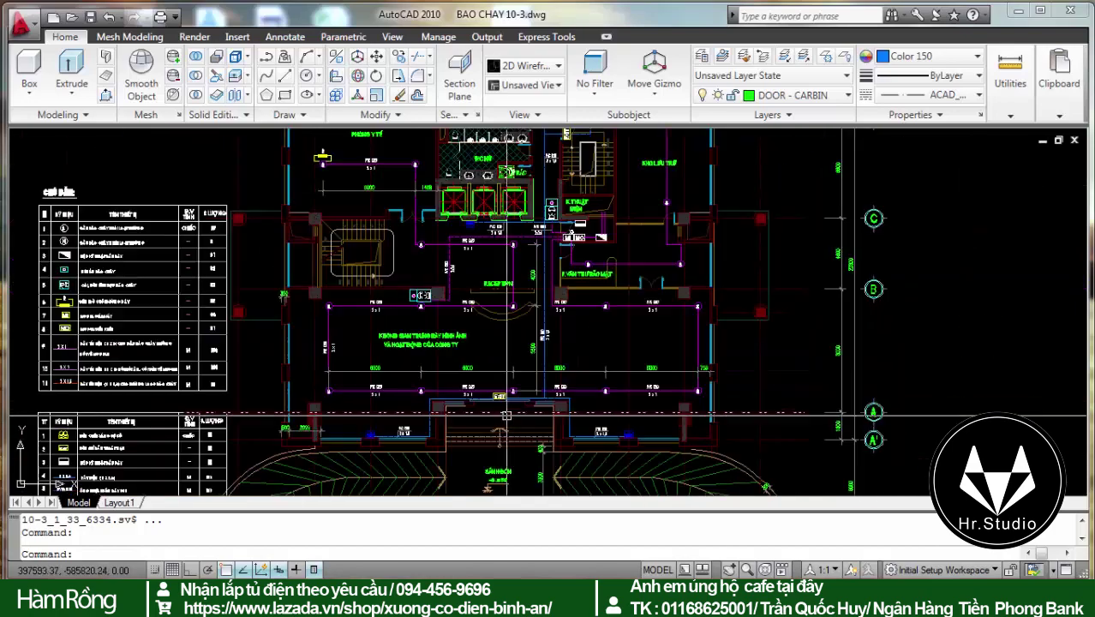
scroll(447, 278, "up", 5)
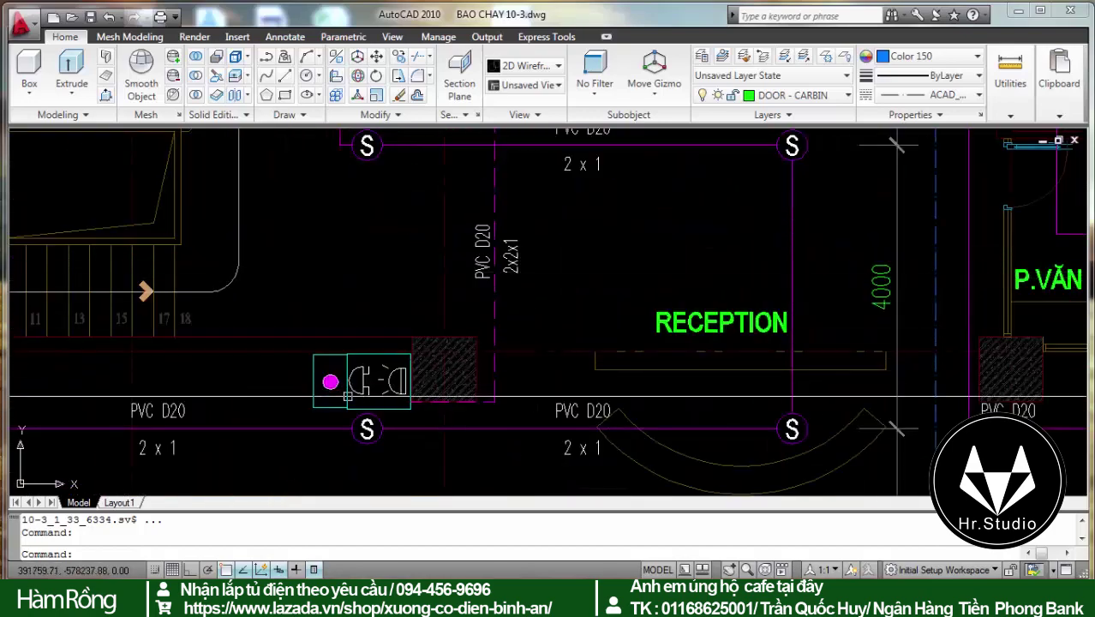
scroll(400, 247, "down", 5)
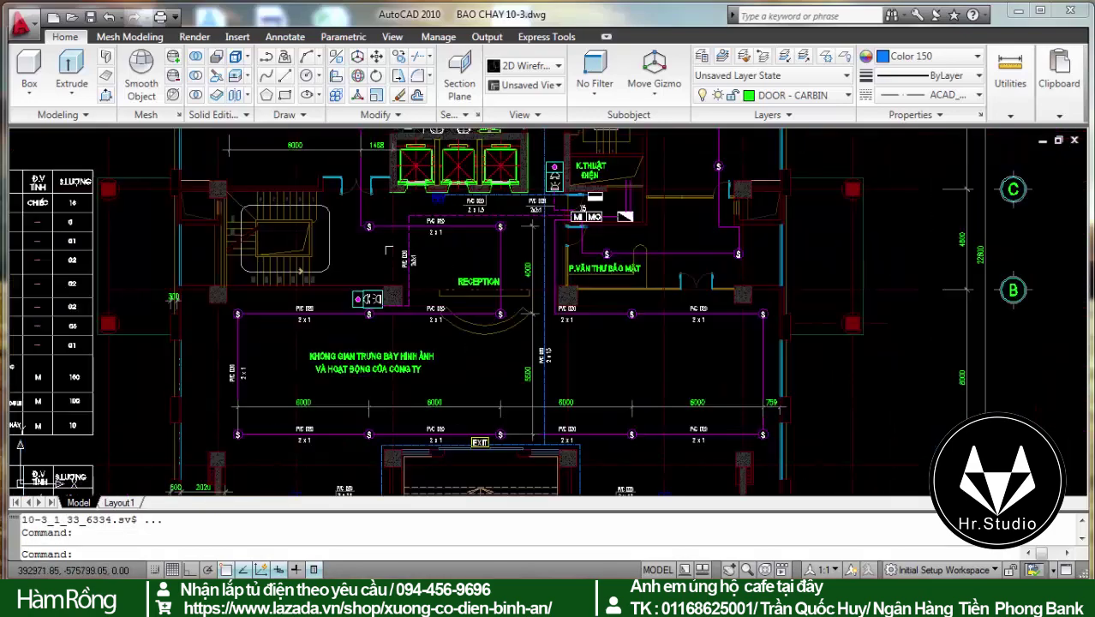
scroll(399, 247, "up", 3)
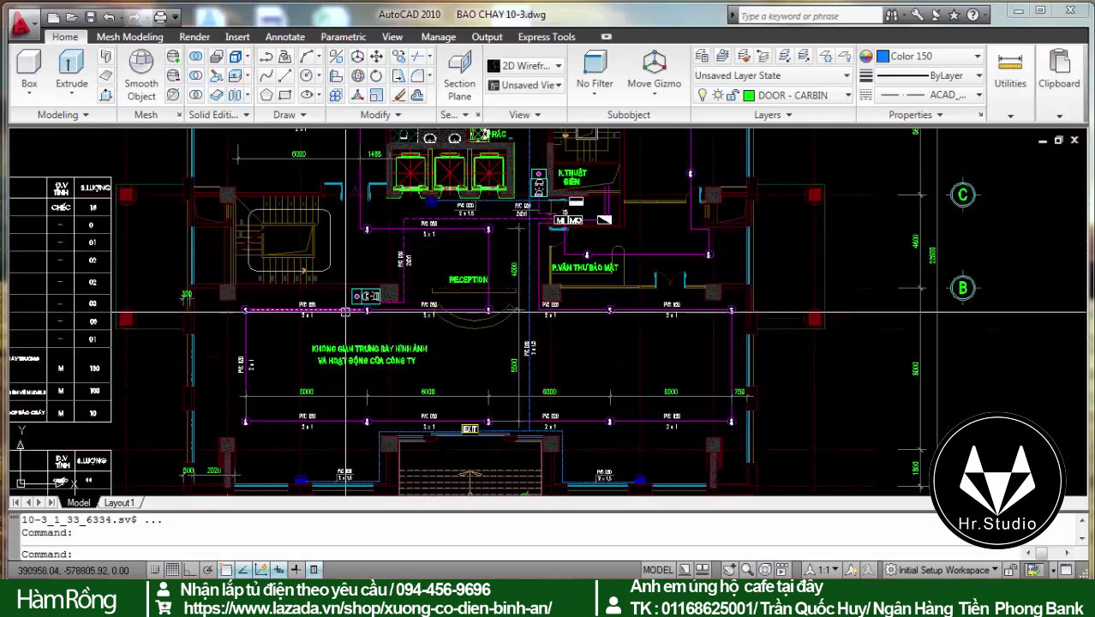
scroll(346, 312, "up", 2)
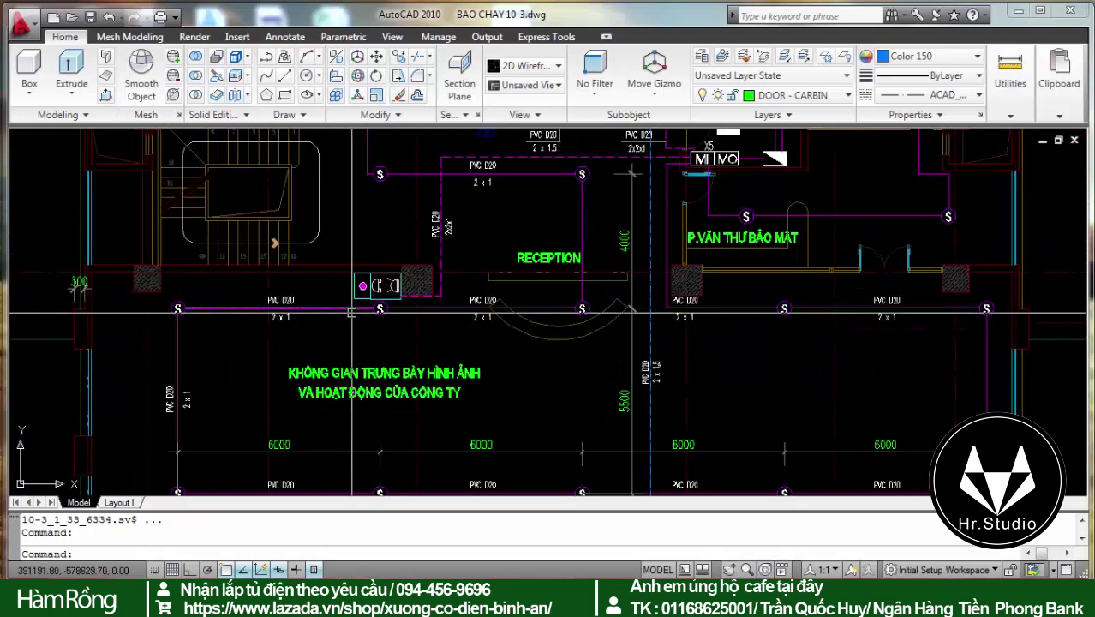
scroll(352, 312, "down", 3)
scroll(467, 373, "up", 3)
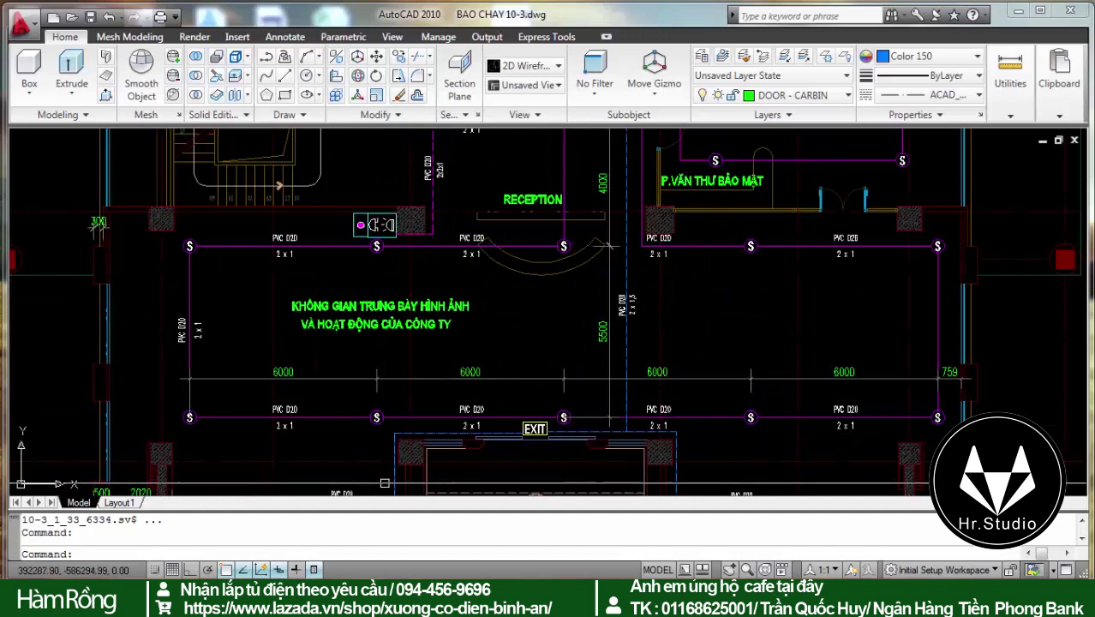
scroll(384, 483, "down", 2)
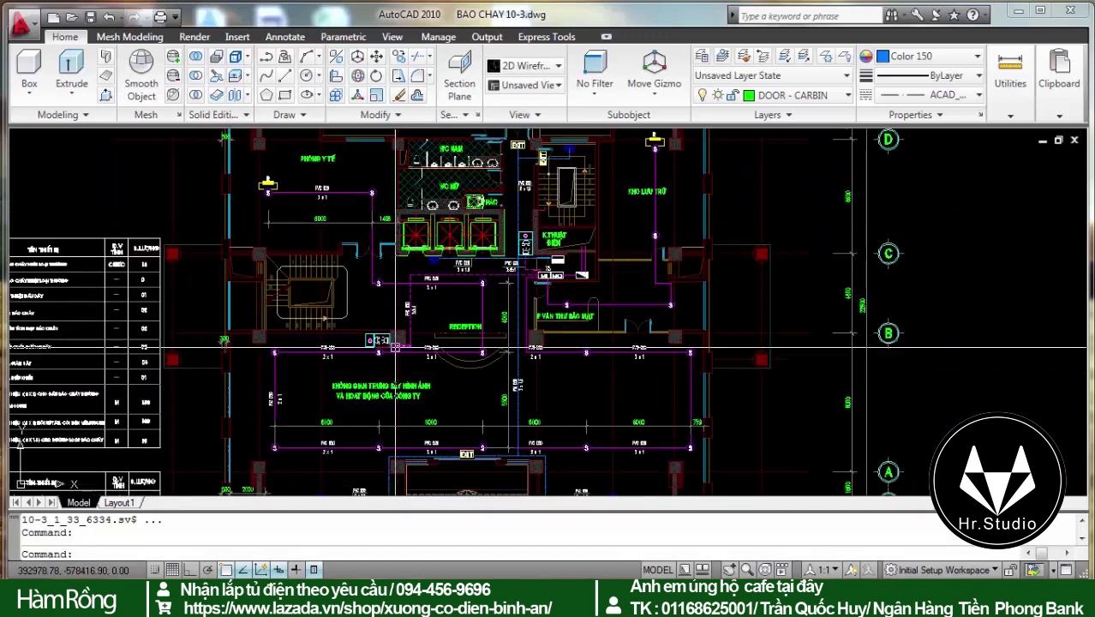
scroll(514, 230, "up", 3)
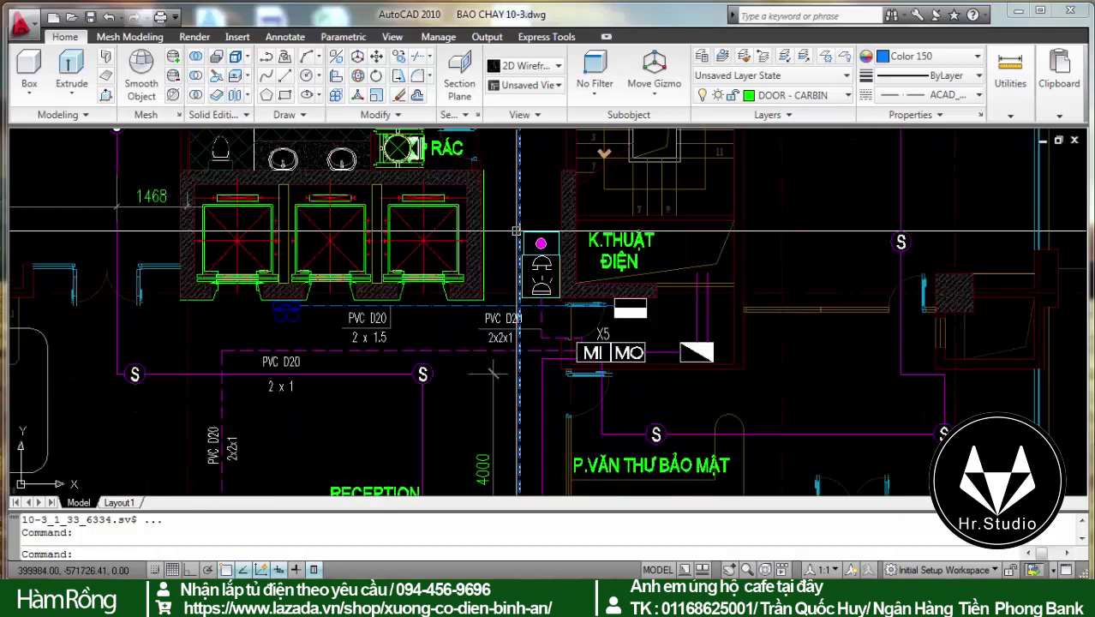
scroll(486, 429, "down", 3)
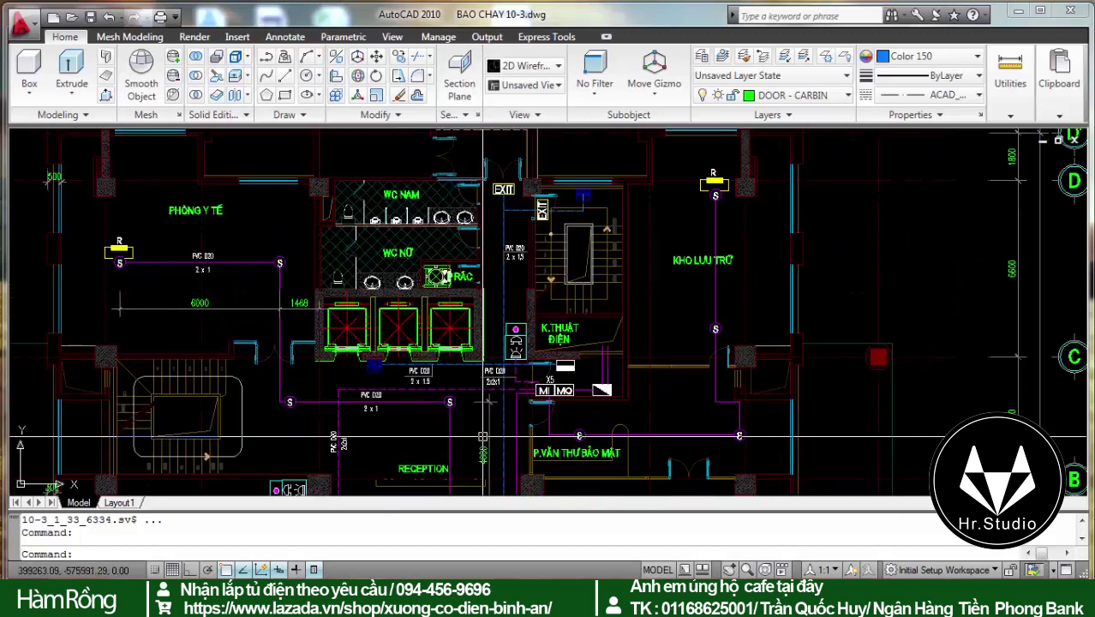
scroll(521, 227, "up", 2)
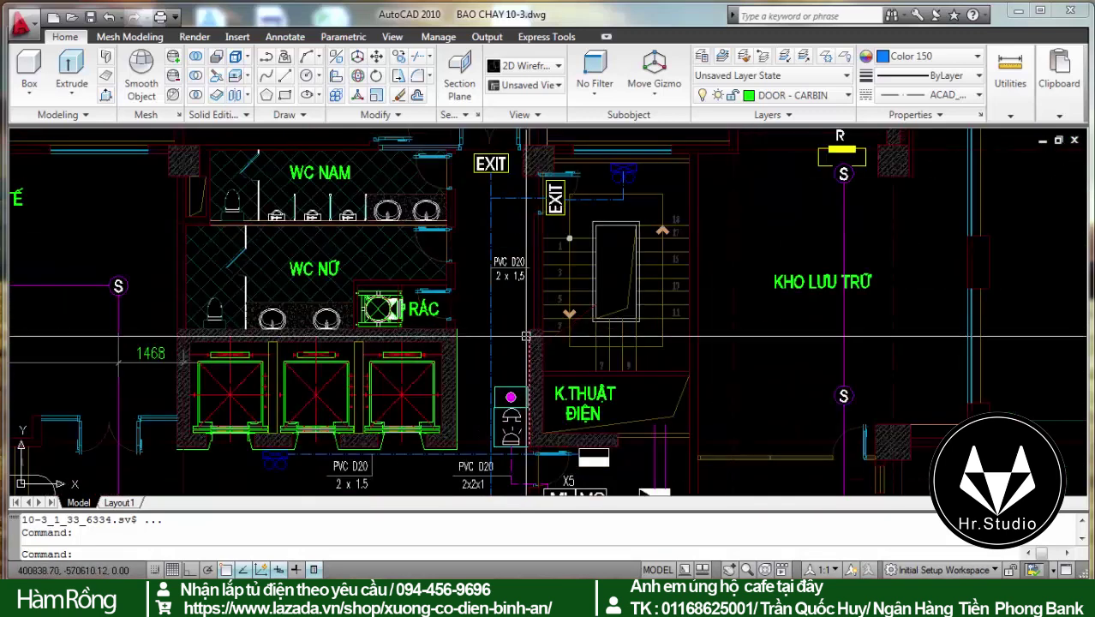
scroll(515, 343, "down", 3)
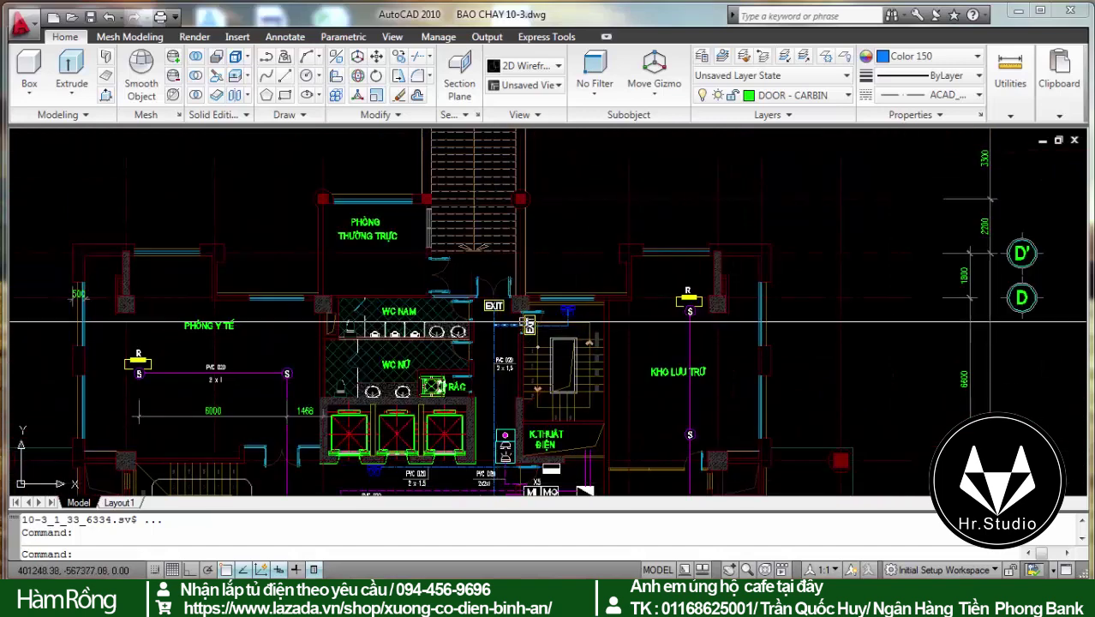
scroll(519, 267, "up", 5)
scroll(475, 382, "down", 3)
Zoom out from the lift close-up to show toilets, lifts, reception and the legend quantity column
scroll(520, 238, "up", 2)
scroll(520, 238, "up", 2)
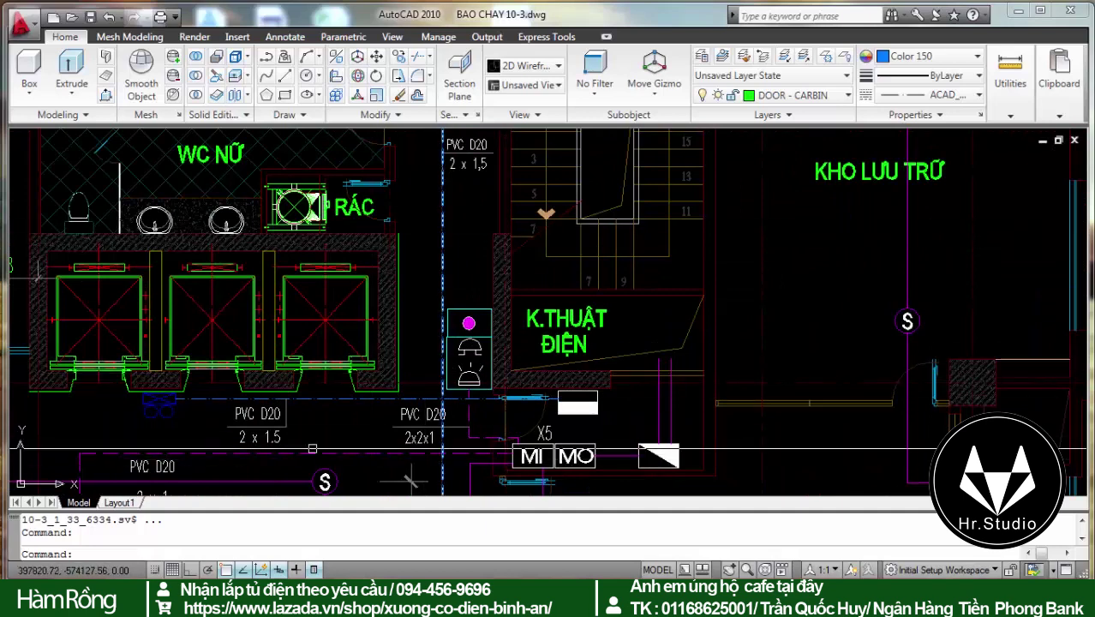
scroll(415, 482, "down", 3)
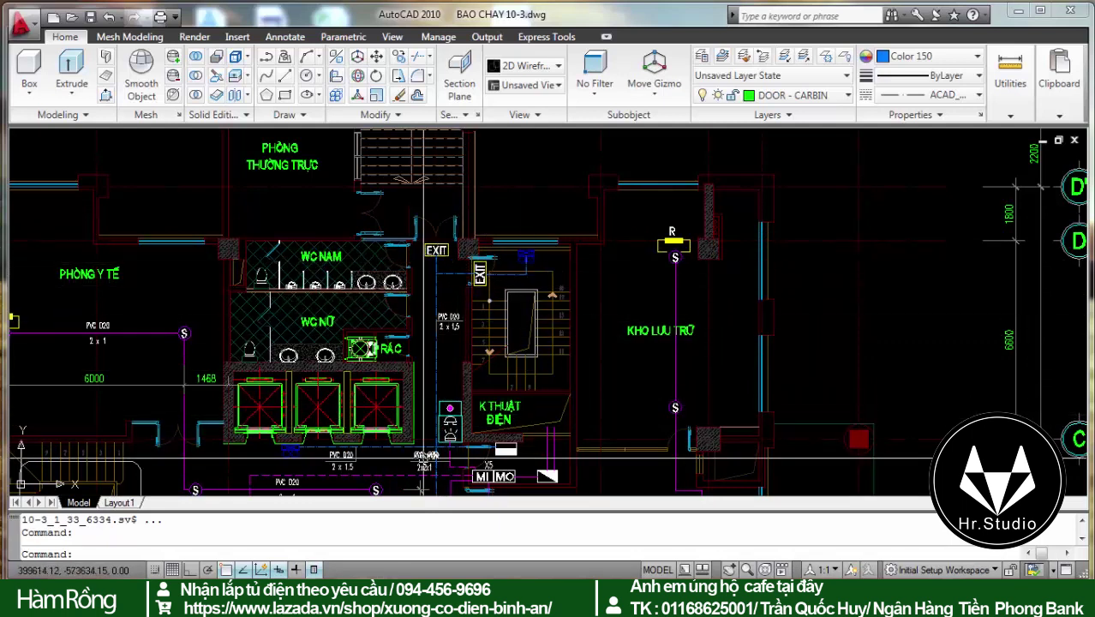
scroll(585, 252, "down", 3)
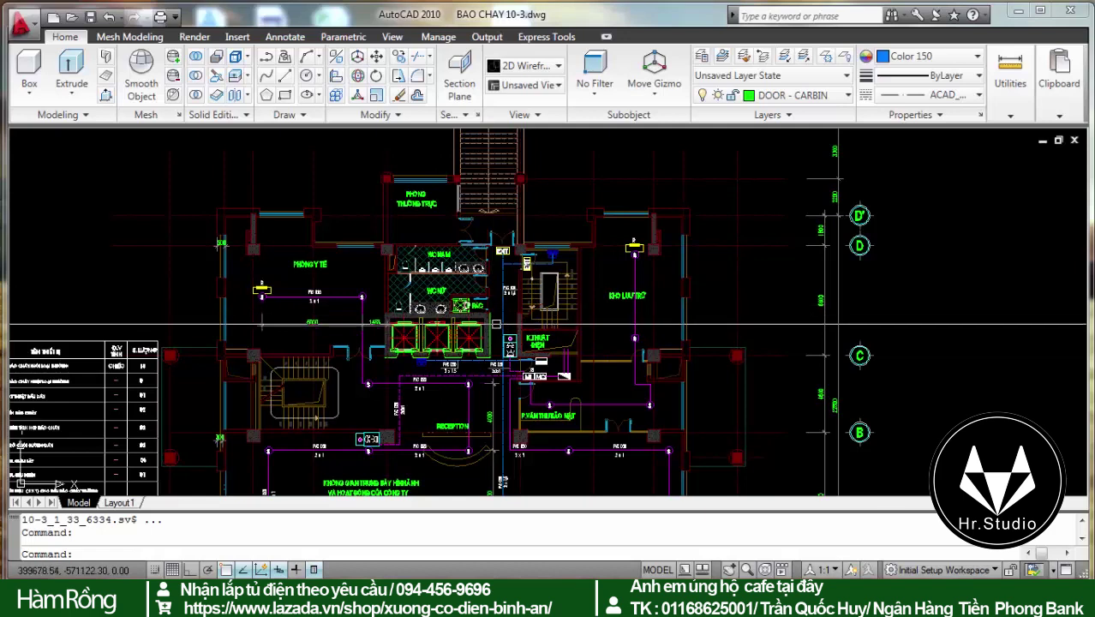
scroll(493, 358, "up", 2)
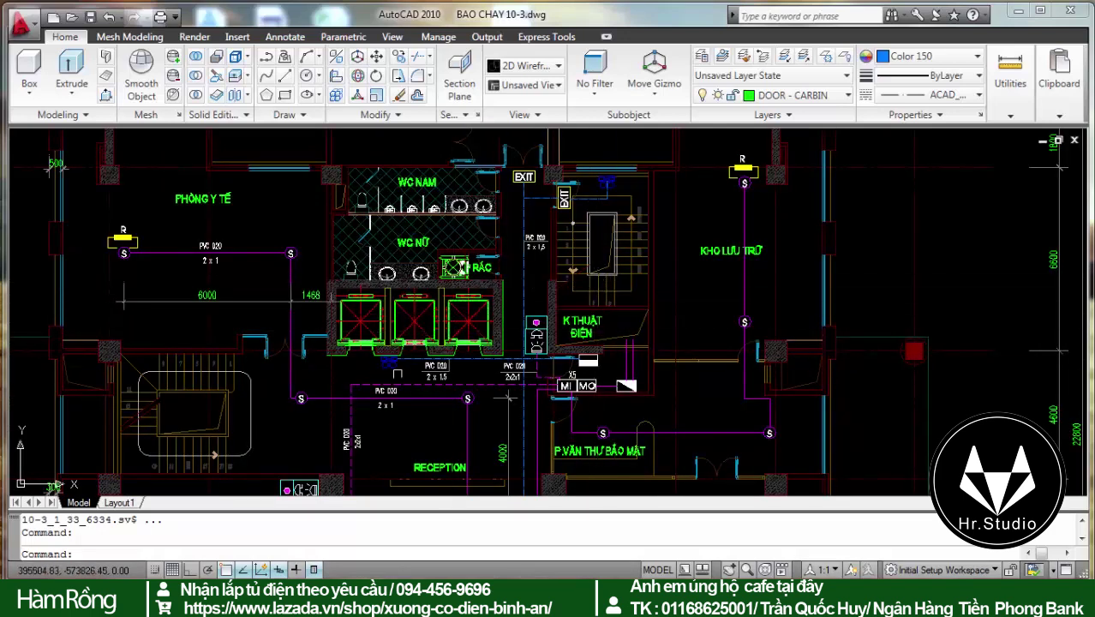
scroll(375, 353, "up", 3)
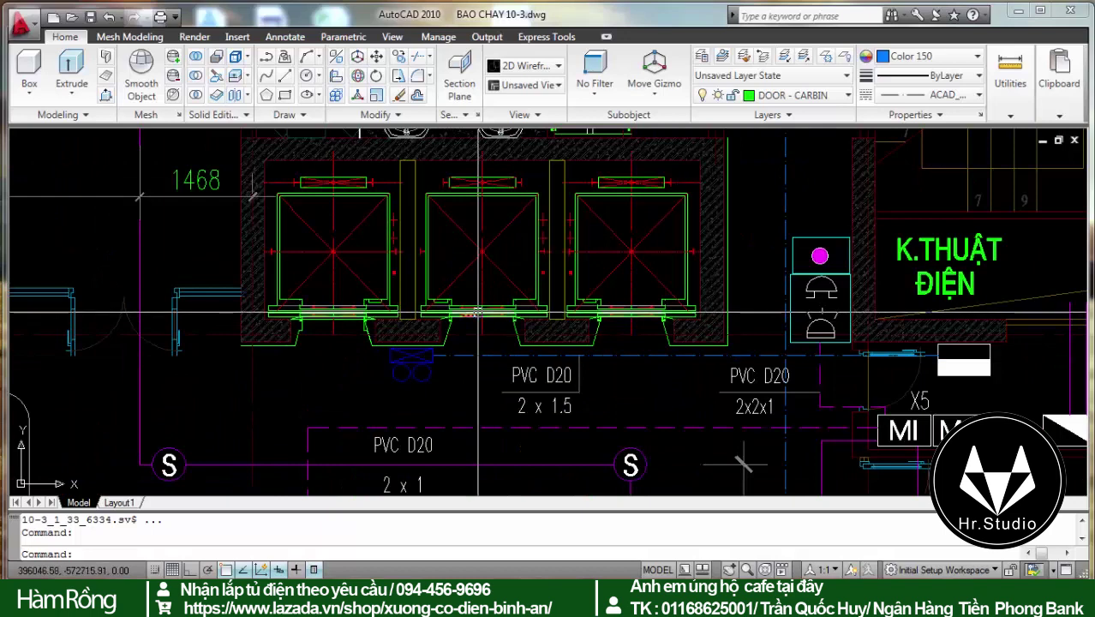
scroll(420, 300, "down", 2)
scroll(593, 254, "down", 3)
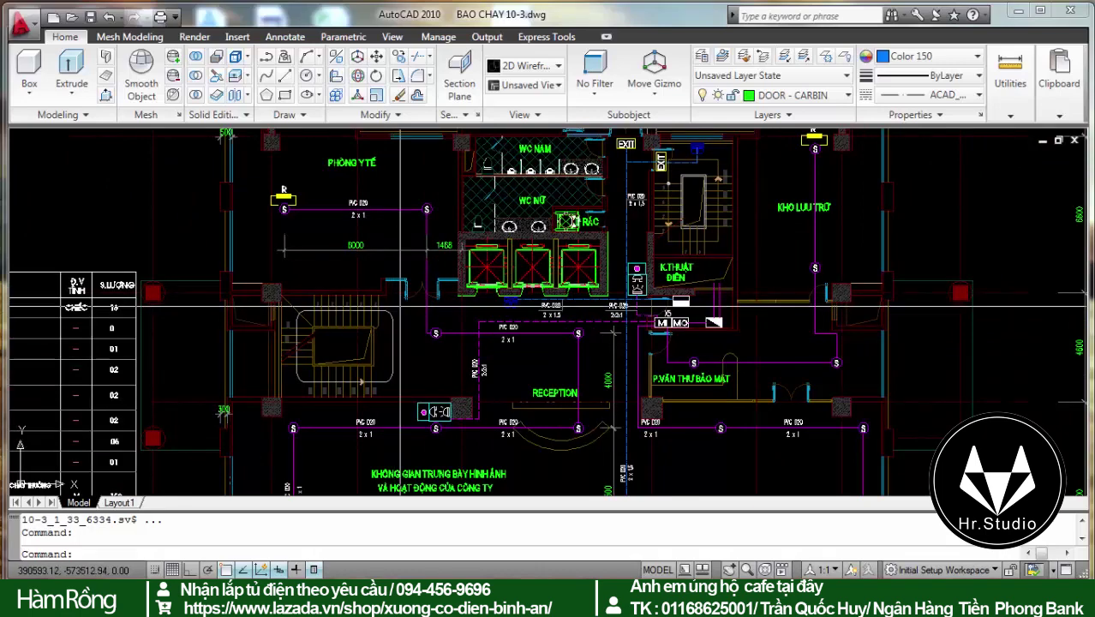
scroll(535, 233, "down", 5)
scroll(543, 170, "up", 4)
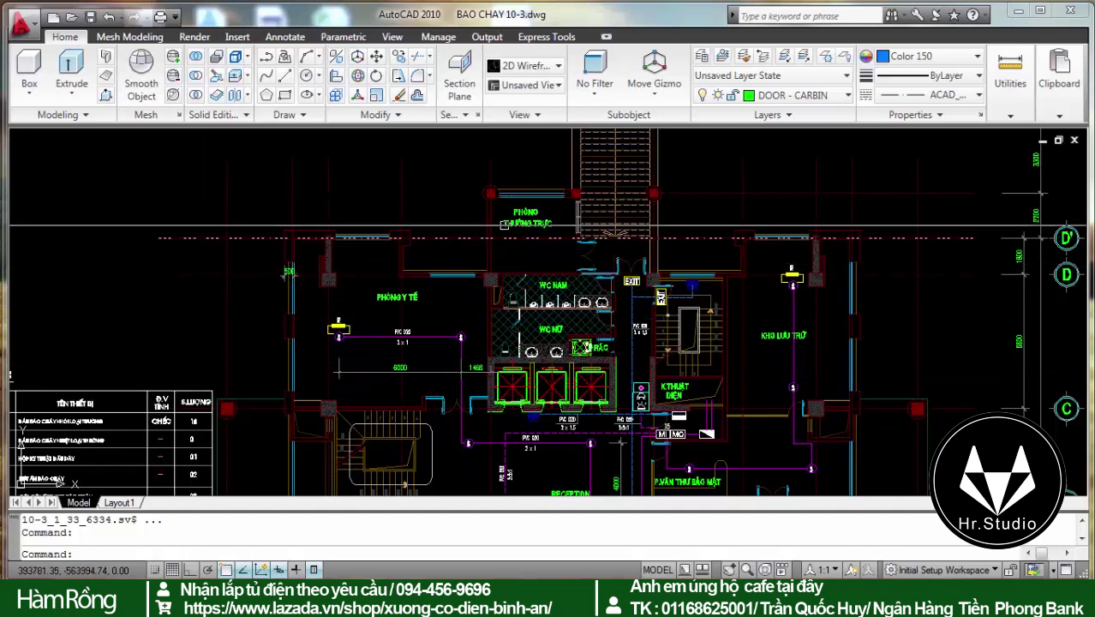
Zoom to the upper plan area with grid lines D' to C and the equipment legend table
scroll(755, 224, "down", 2)
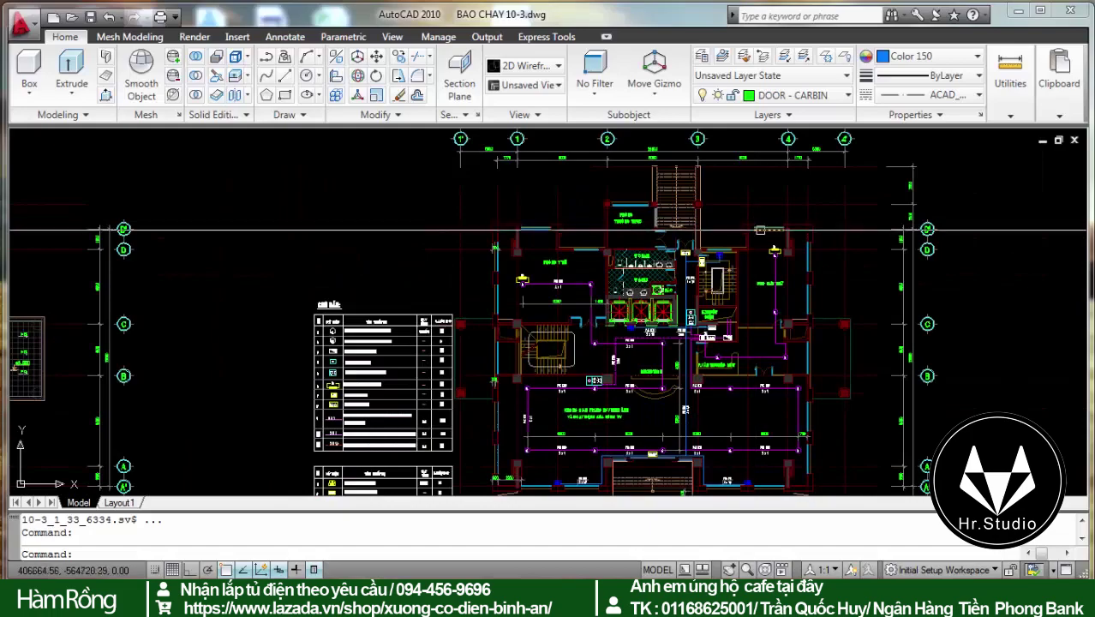
Zoom out over all floor plans, then settle on the TẦNG 2 and TẦNG 1 plans side by side
scroll(771, 227, "up", 4)
scroll(744, 212, "down", 2)
scroll(745, 223, "down", 2)
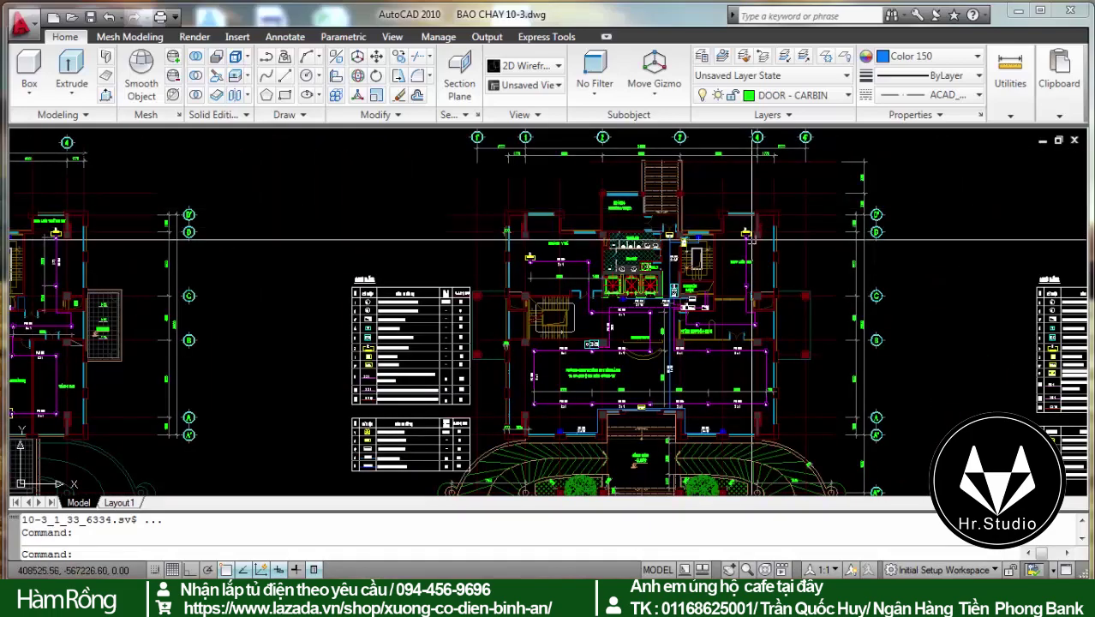
scroll(575, 292, "down", 2)
scroll(576, 293, "up", 3)
scroll(514, 274, "up", 1)
scroll(444, 459, "up", 1)
scroll(444, 459, "down", 2)
scroll(444, 460, "down", 1)
scroll(600, 360, "up", 1)
scroll(859, 323, "down", 1)
scroll(617, 330, "down", 2)
scroll(941, 325, "up", 2)
scroll(320, 326, "down", 2)
scroll(343, 257, "up", 2)
scroll(548, 298, "down", 3)
scroll(728, 298, "up", 3)
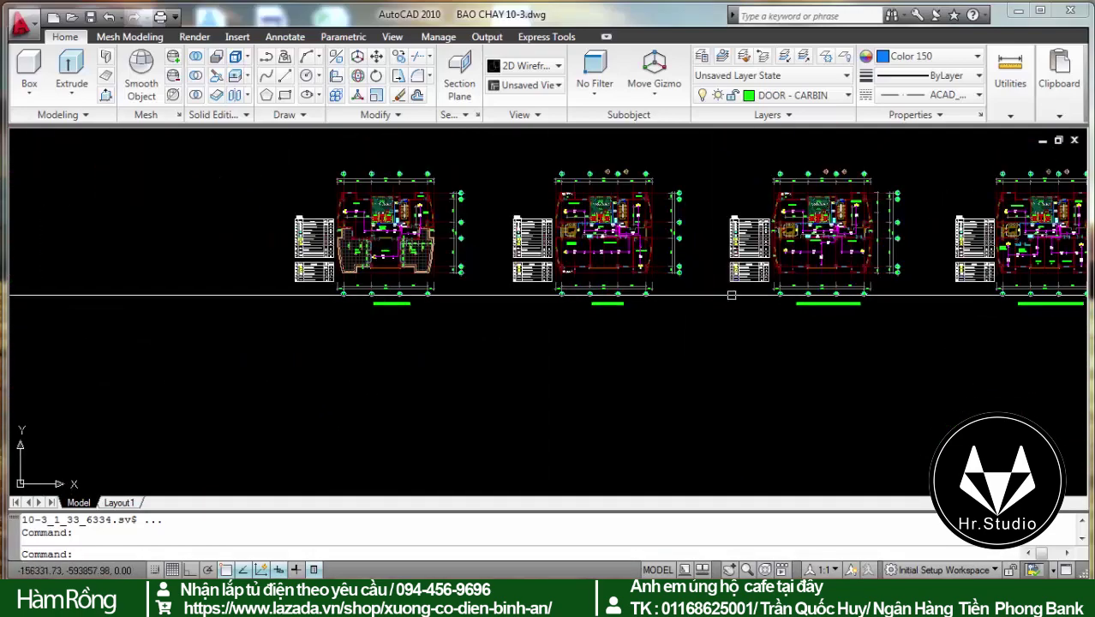
scroll(622, 154, "up", 2)
scroll(619, 180, "down", 3)
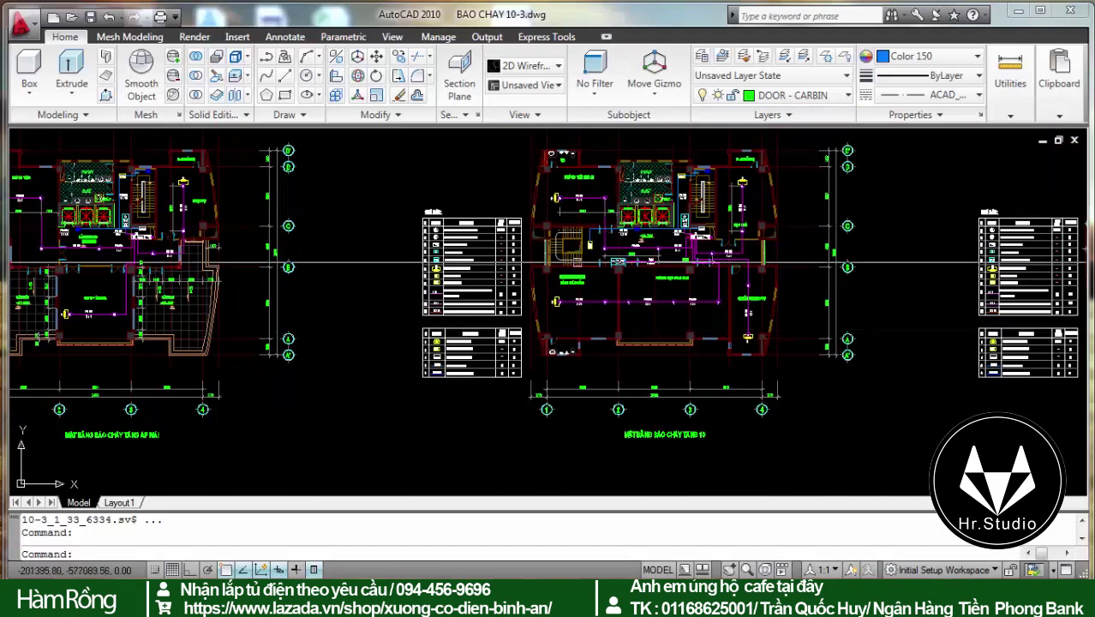
scroll(612, 211, "up", 4)
scroll(612, 212, "down", 4)
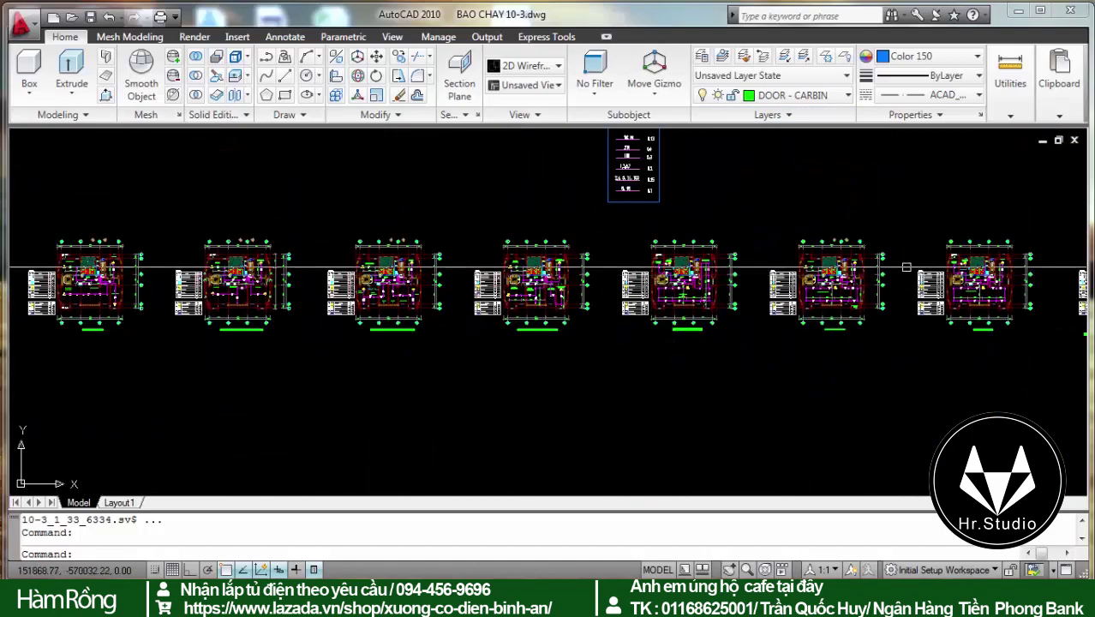
scroll(398, 330, "up", 3)
scroll(398, 330, "down", 3)
scroll(445, 356, "up", 3)
scroll(445, 357, "up", 2)
scroll(446, 356, "up", 2)
scroll(302, 303, "down", 4)
scroll(302, 304, "up", 2)
scroll(303, 304, "up", 2)
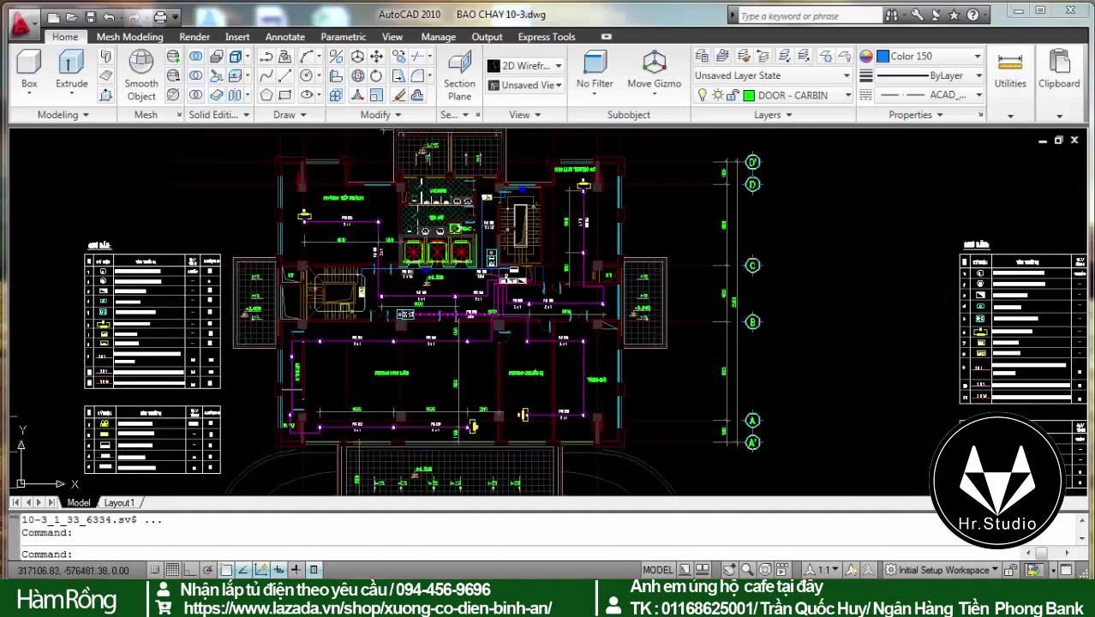
scroll(303, 303, "down", 4)
scroll(599, 341, "up", 1)
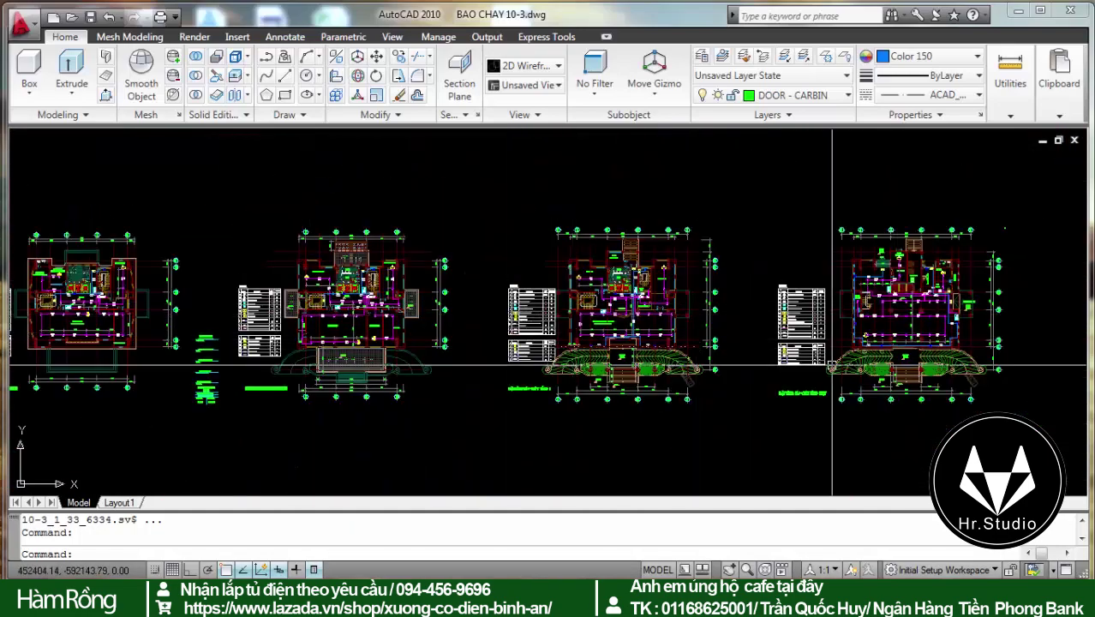
scroll(600, 341, "up", 3)
scroll(685, 359, "up", 1)
scroll(743, 377, "down", 4)
scroll(583, 377, "up", 4)
scroll(549, 283, "down", 3)
scroll(523, 223, "up", 3)
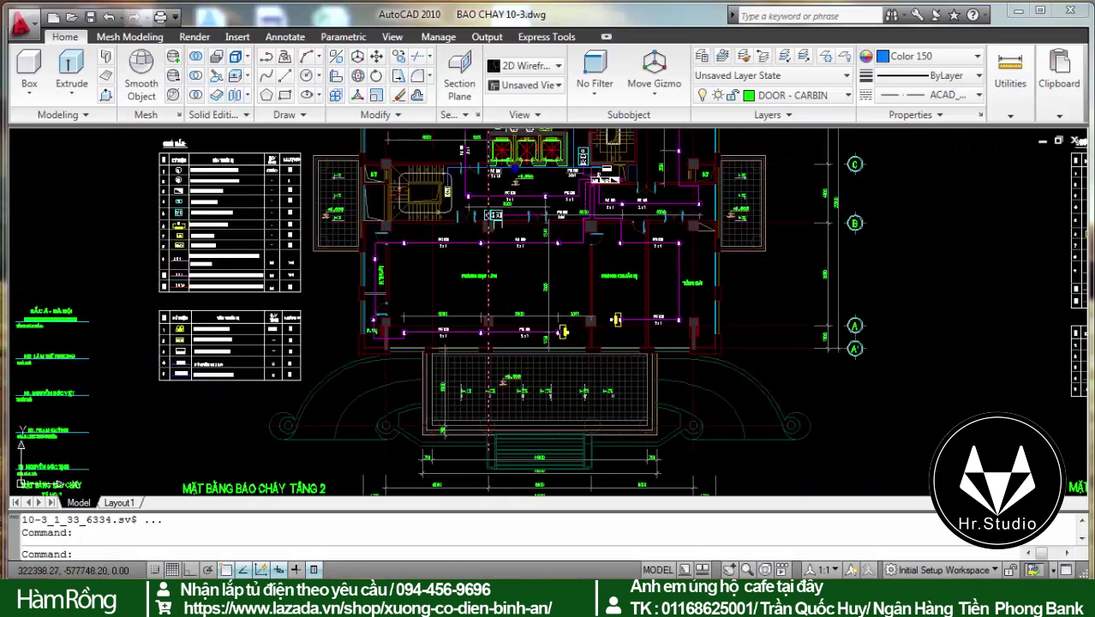
scroll(305, 446, "down", 3)
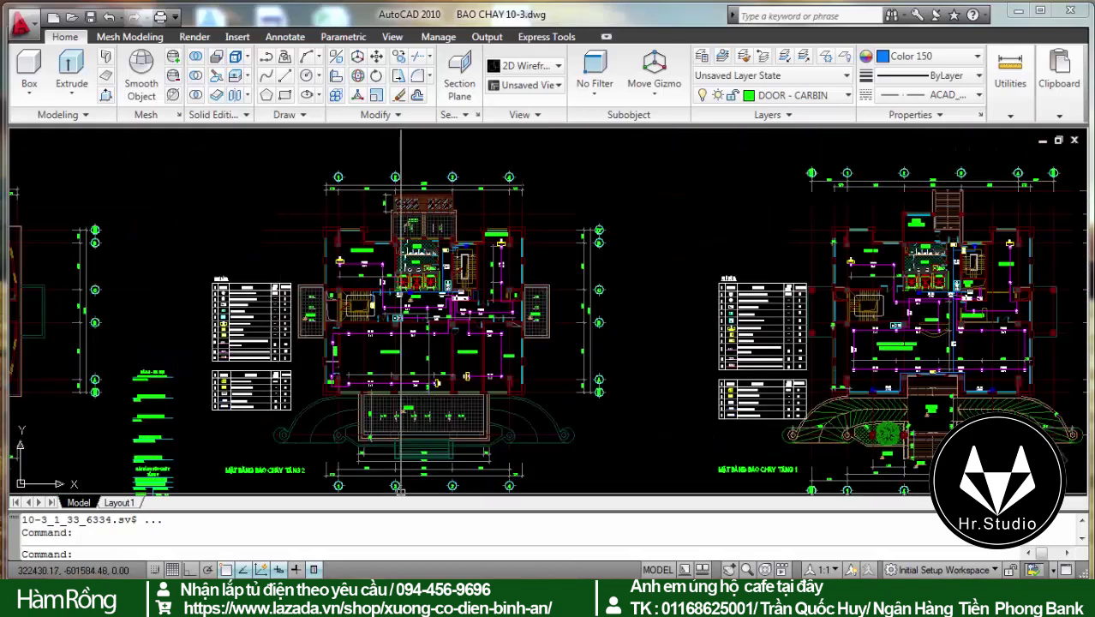
key("F10")
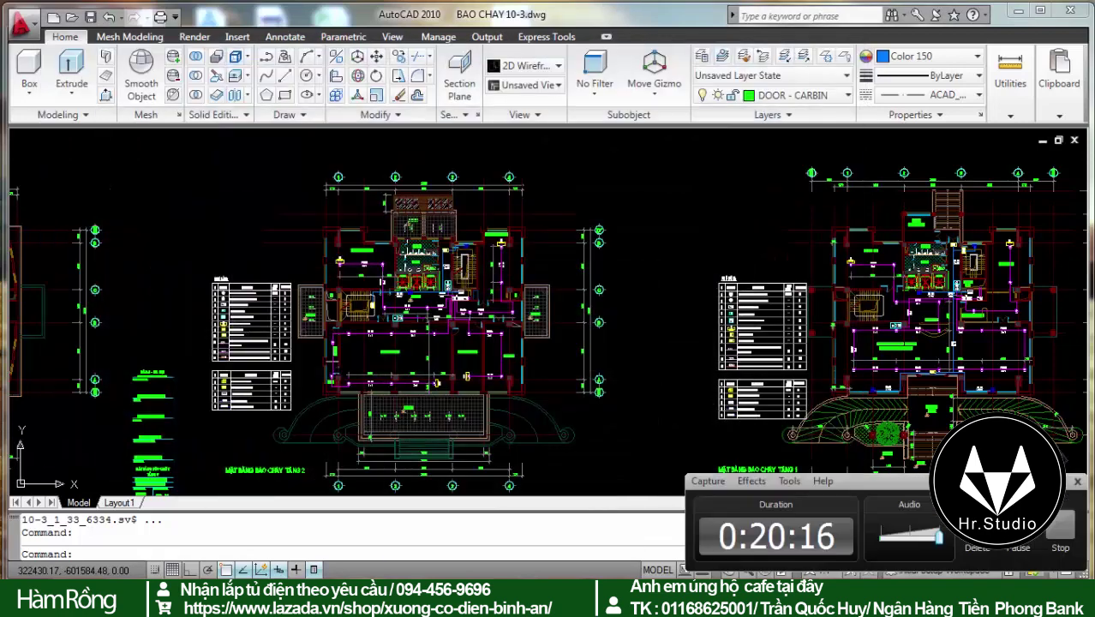
Zoom in on the +4.500 lift core and PVC D20 2x2x1 wiring to the X7 MI/MO modules
scroll(426, 259, "up", 8)
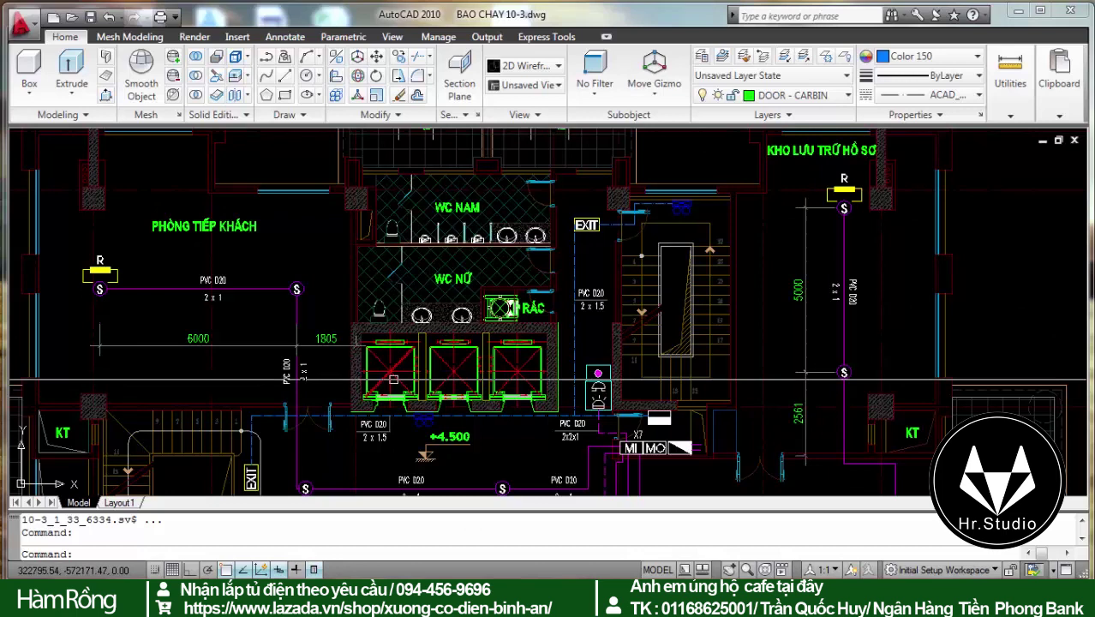
scroll(500, 231, "down", 6)
scroll(396, 280, "up", 3)
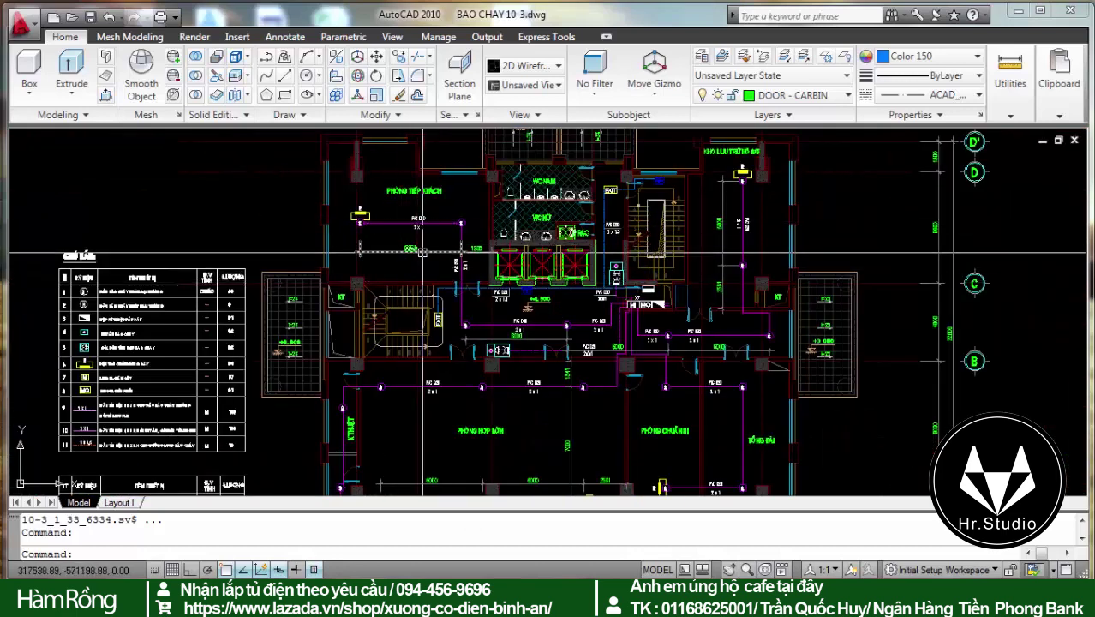
scroll(425, 319, "up", 4)
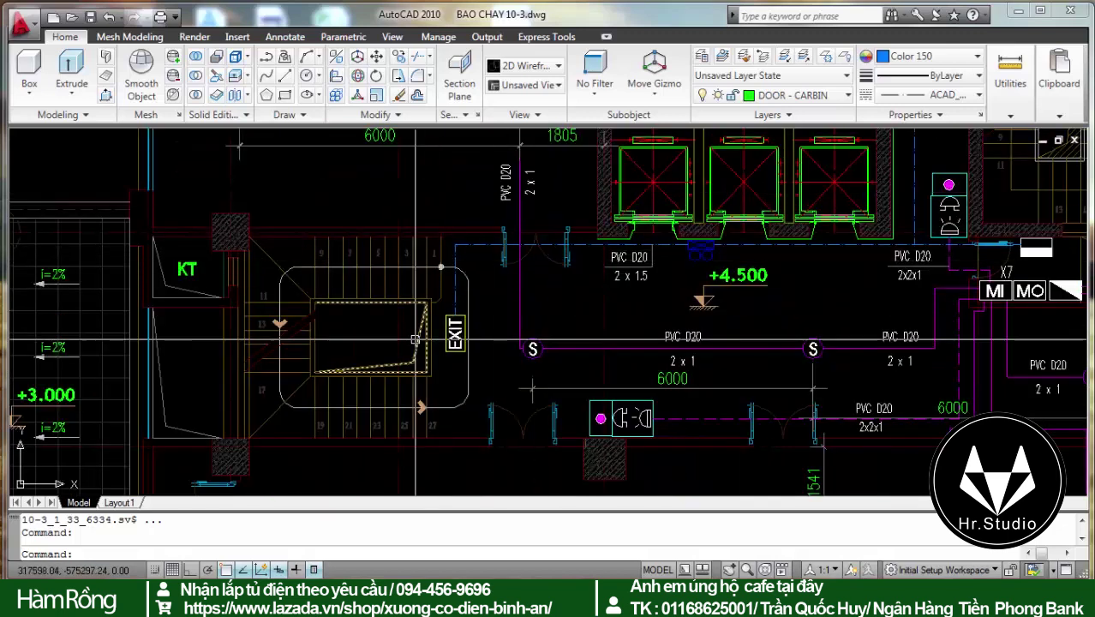
scroll(321, 359, "down", 3)
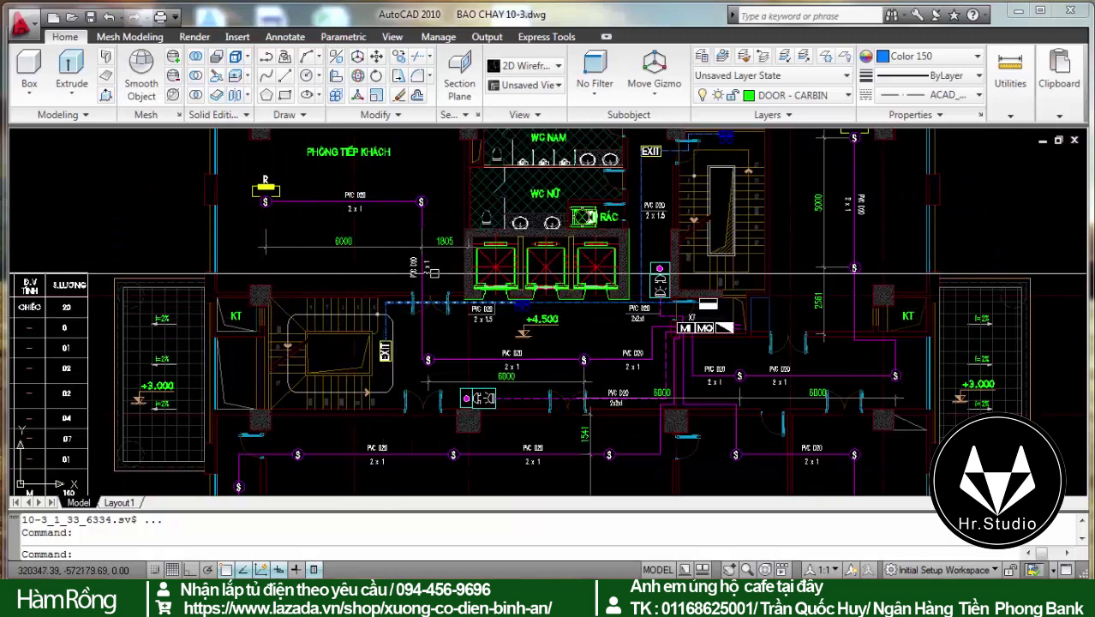
scroll(440, 270, "up", 2)
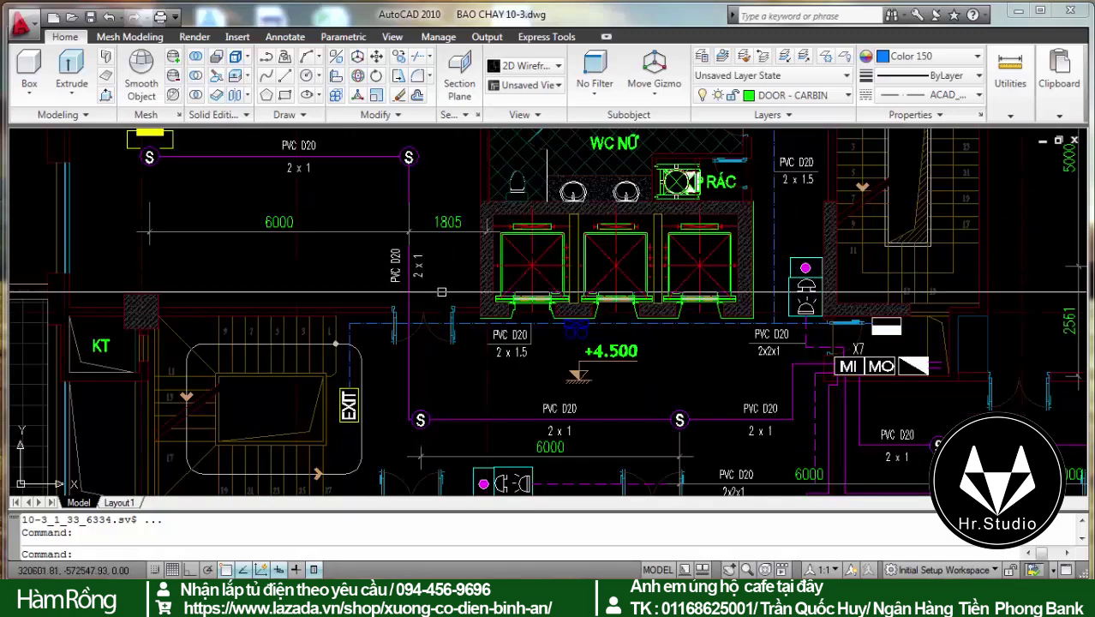
right_click(446, 326)
key("Escape")
scroll(399, 210, "down", 3)
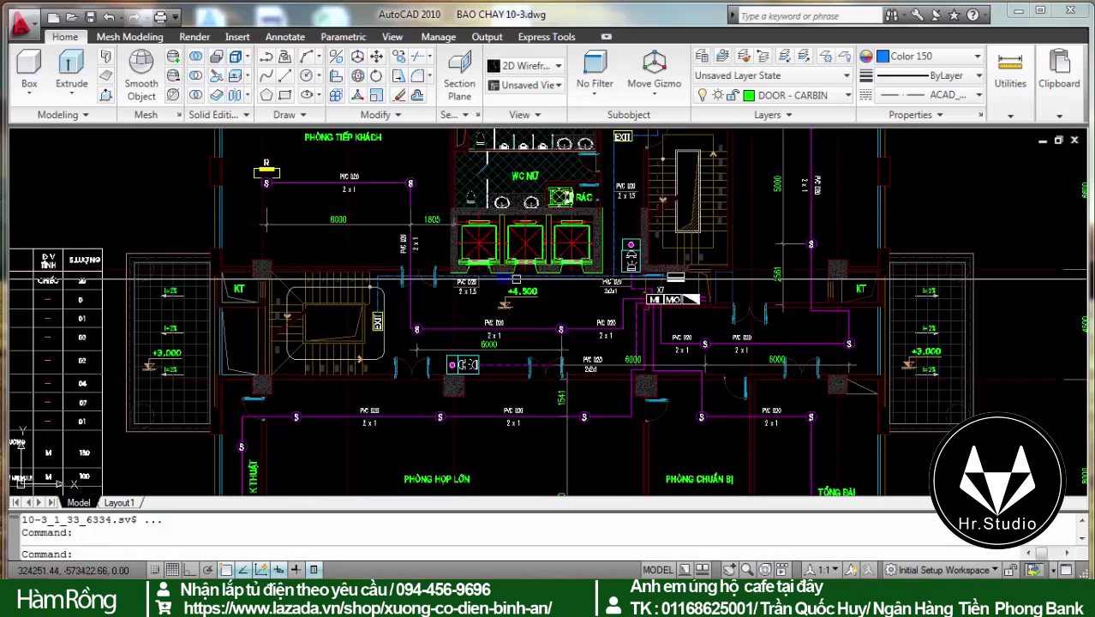
scroll(371, 227, "up", 2)
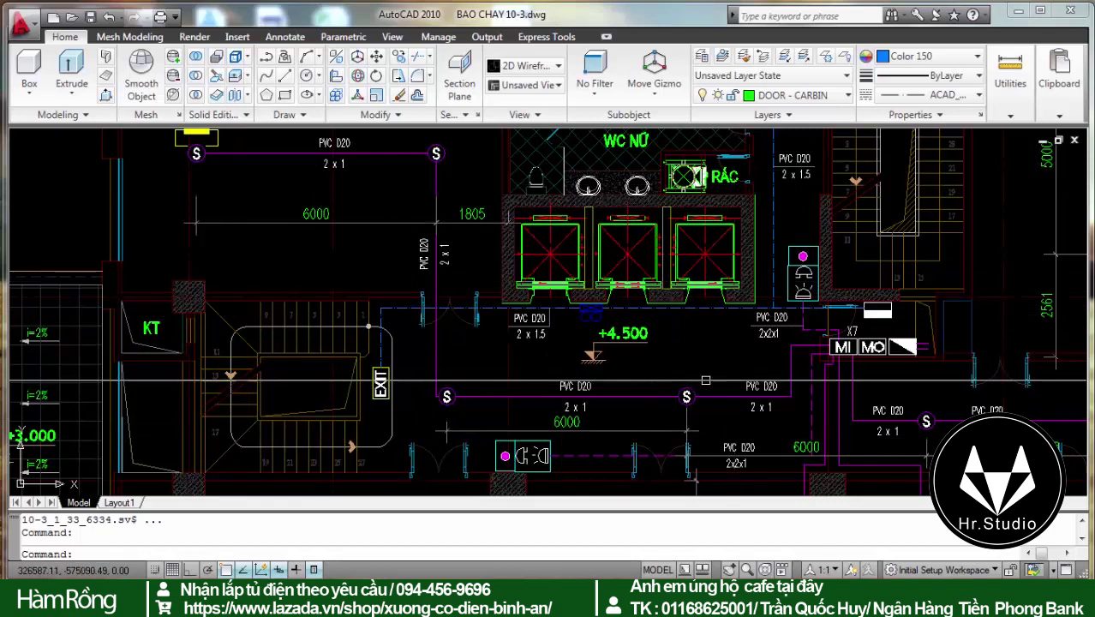
scroll(486, 363, "down", 3)
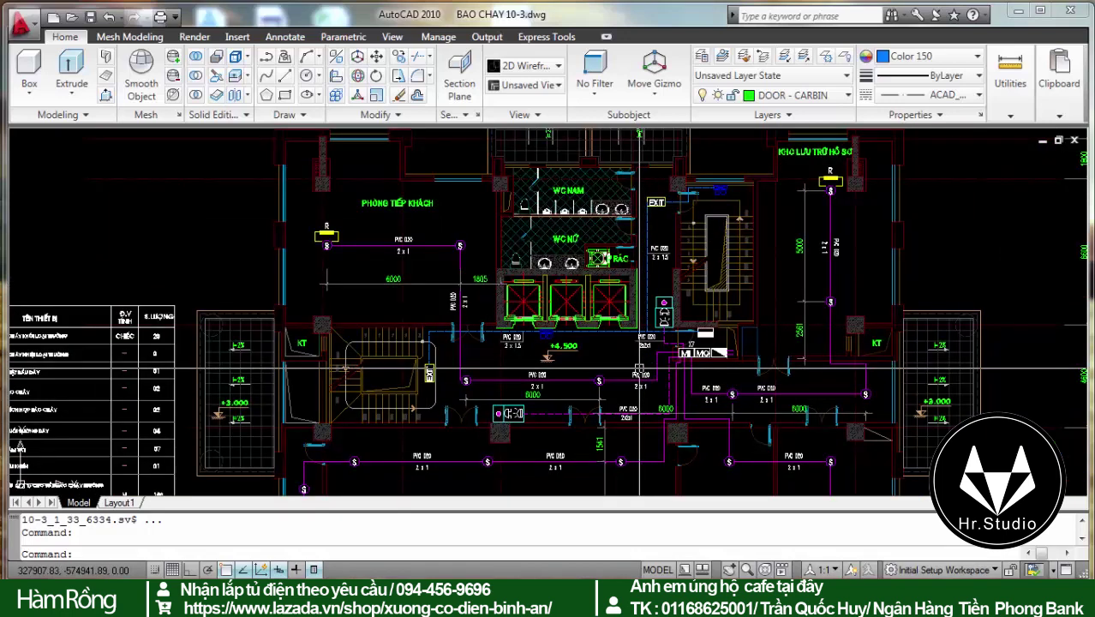
scroll(495, 351, "up", 2)
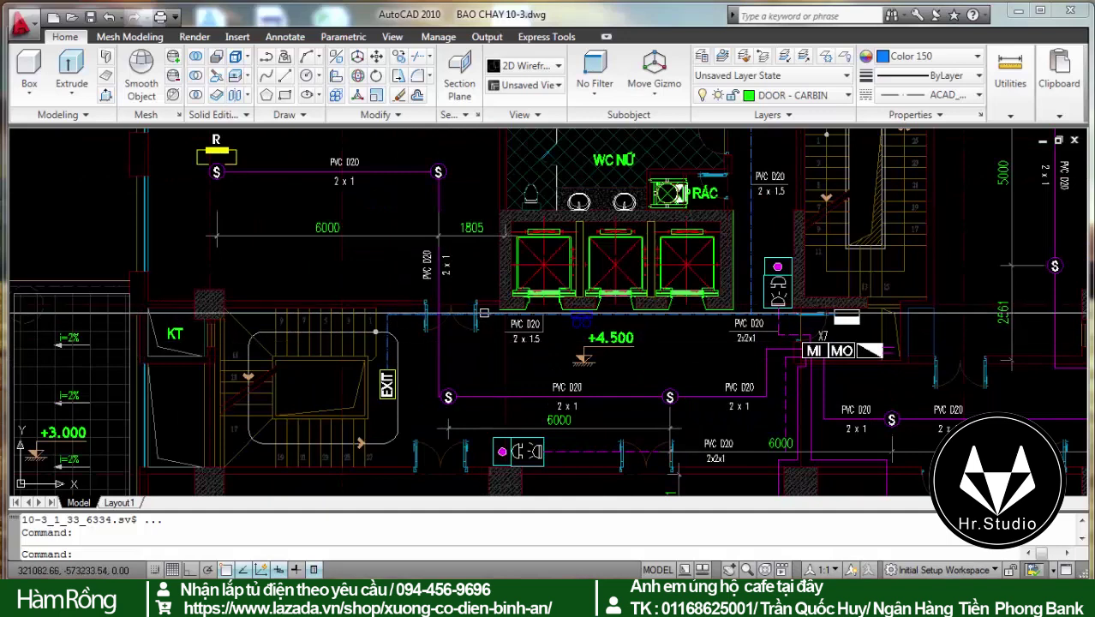
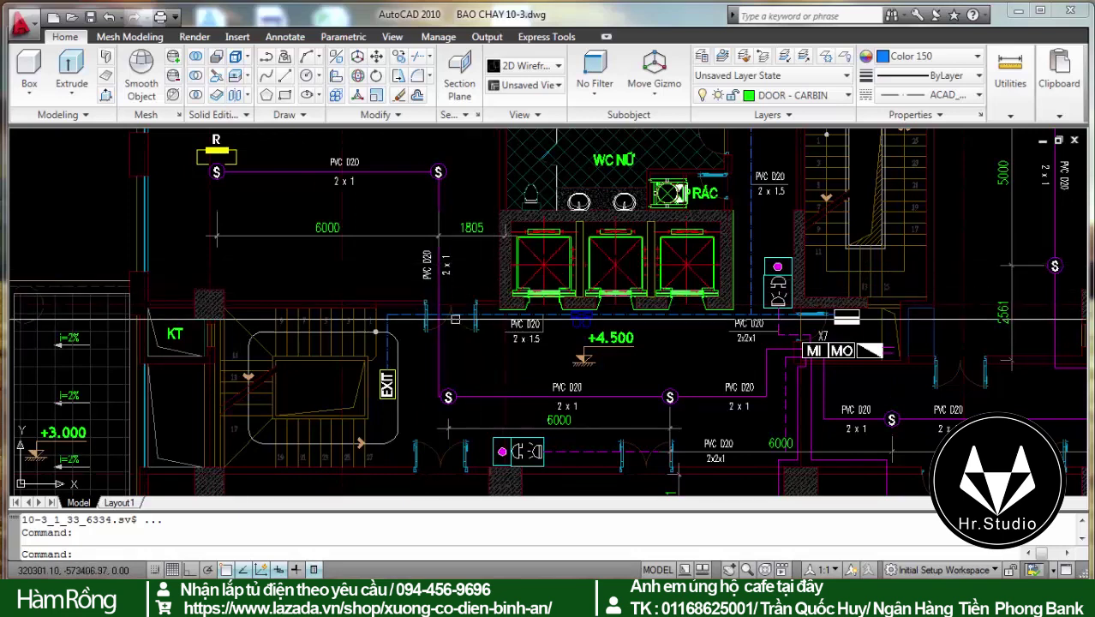
Zoom across the plan to close in on the stair corridor above PHÒNG HỌP LỚN
scroll(324, 373, "down", 3)
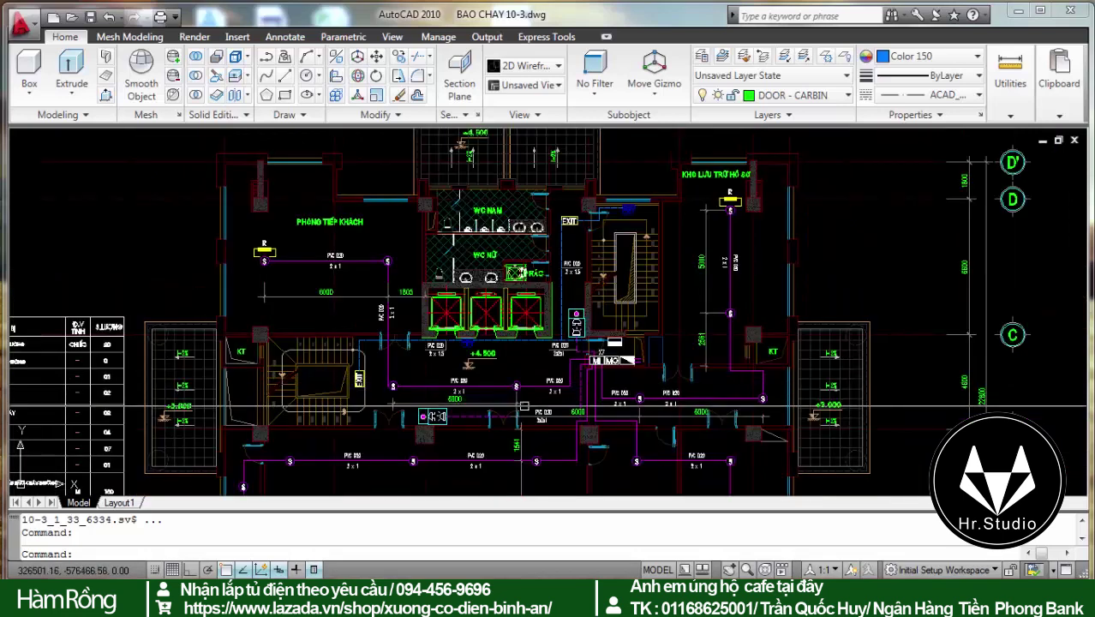
scroll(628, 200, "up", 5)
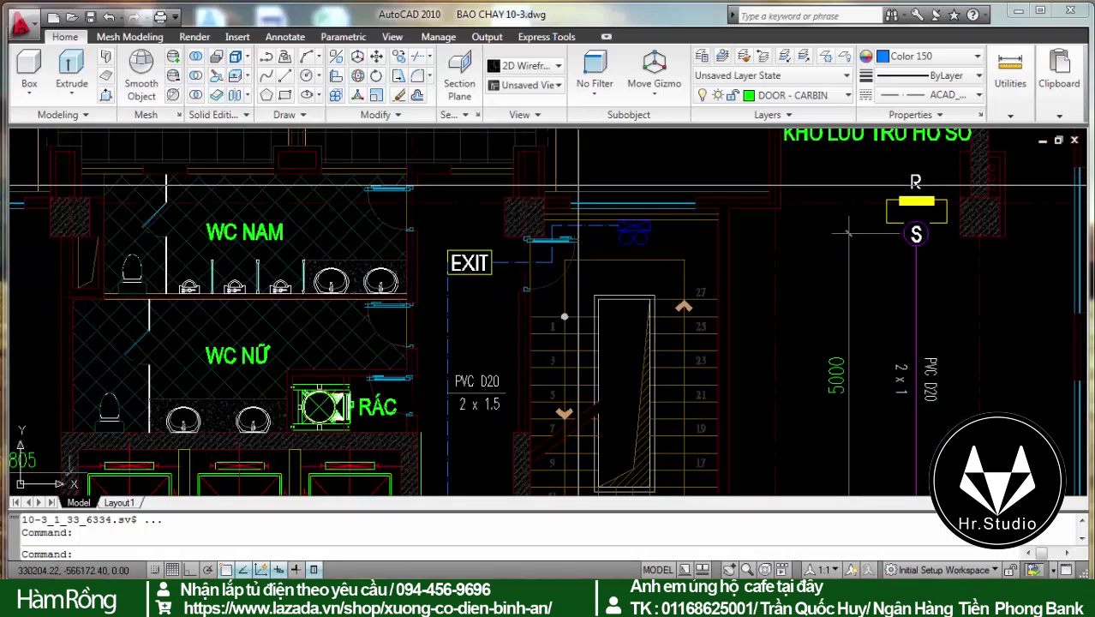
scroll(349, 278, "down", 5)
scroll(350, 279, "up", 3)
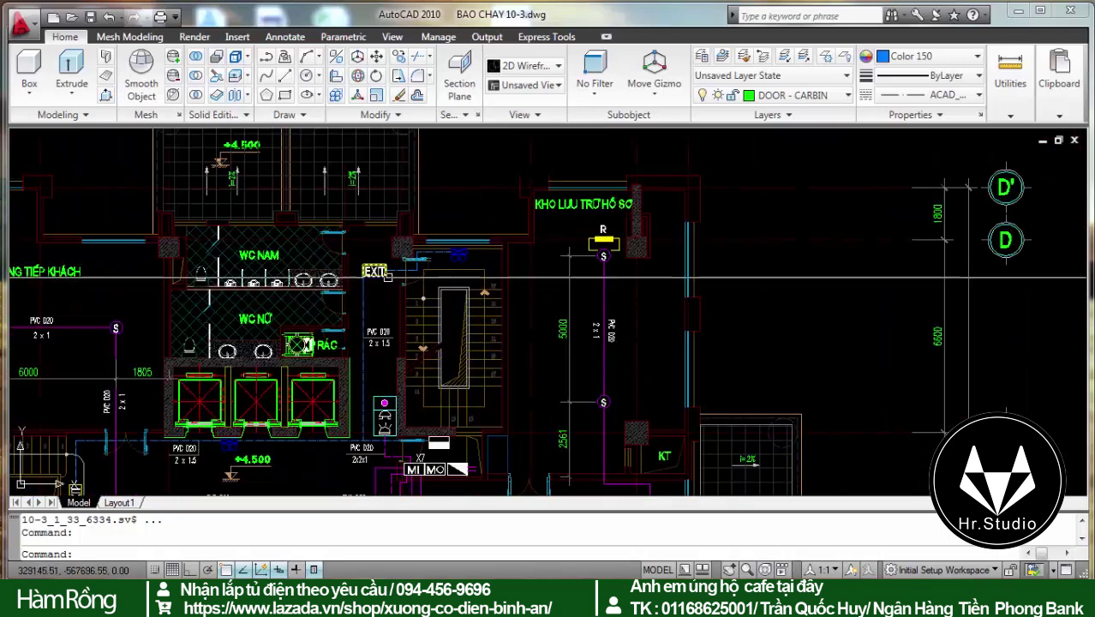
scroll(443, 263, "up", 1)
scroll(583, 240, "down", 3)
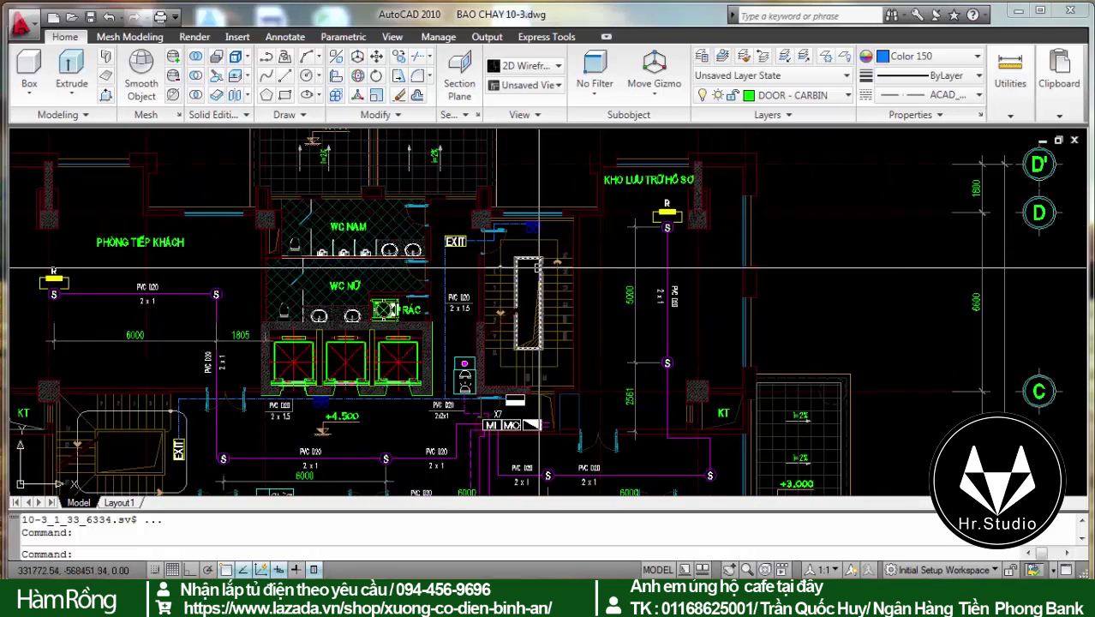
scroll(537, 273, "down", 3)
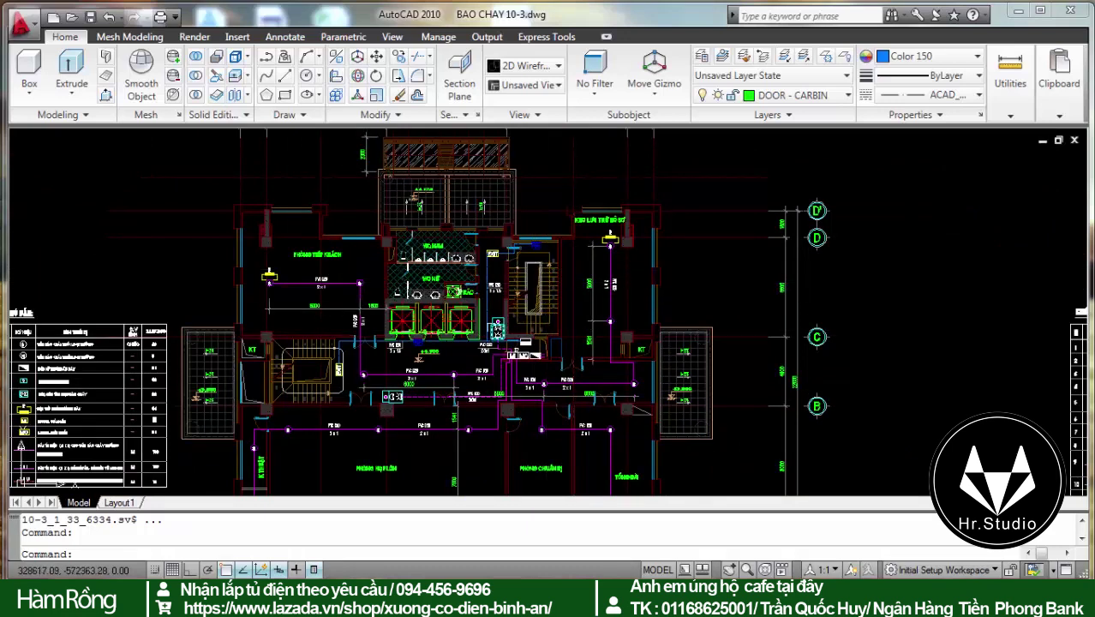
scroll(465, 366, "up", 1)
scroll(464, 367, "up", 1)
scroll(464, 366, "up", 1)
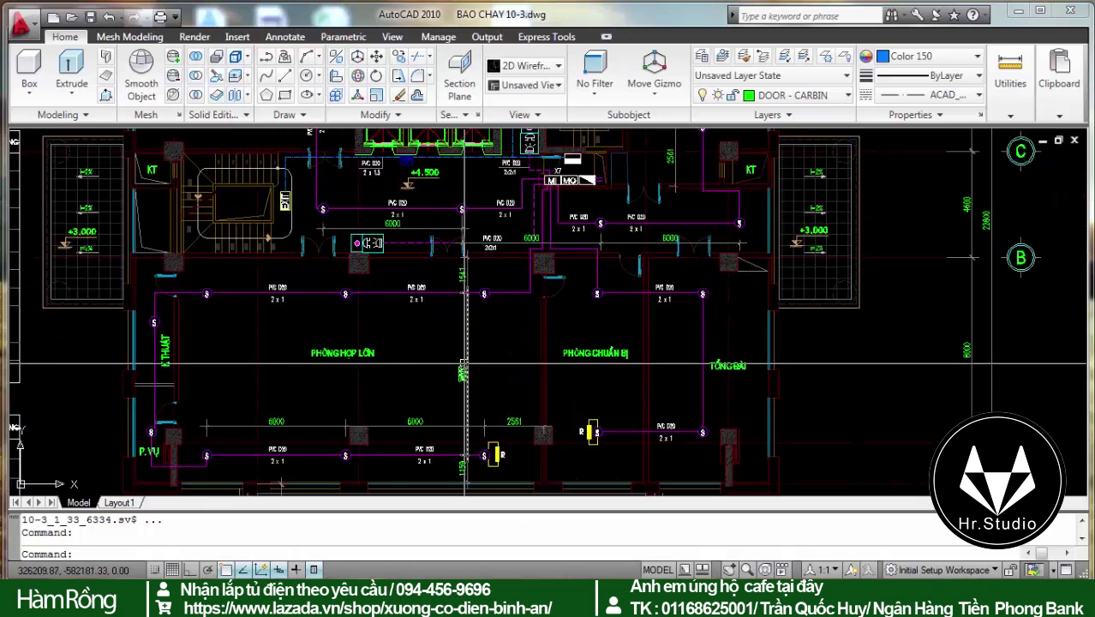
scroll(464, 377, "down", 3)
scroll(465, 385, "up", 2)
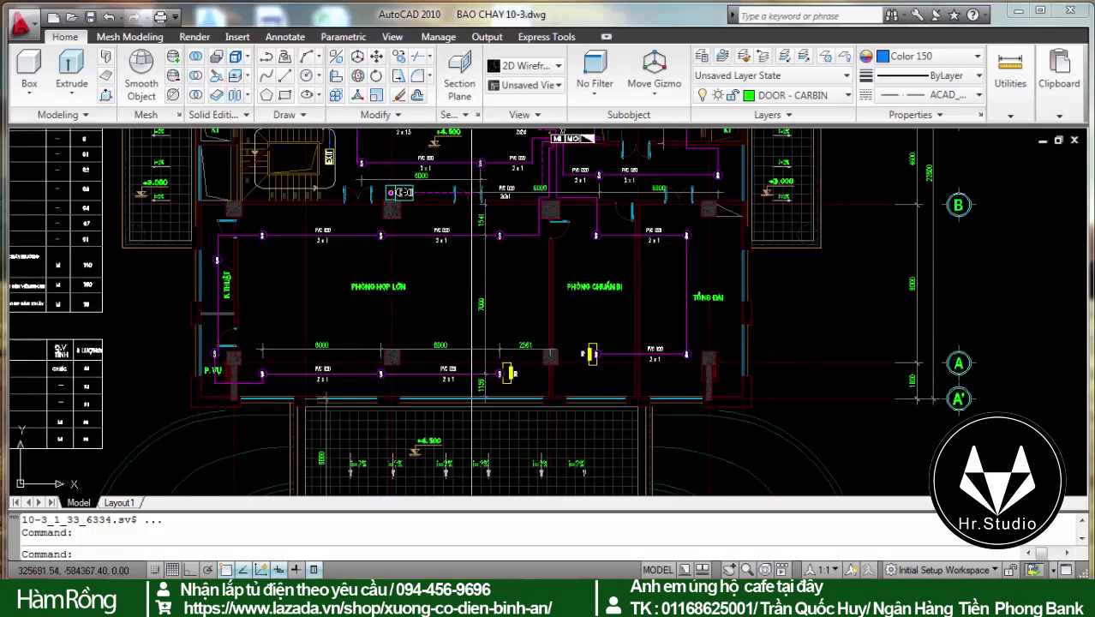
scroll(472, 390, "up", 1)
scroll(467, 389, "up", 4)
scroll(454, 387, "down", 5)
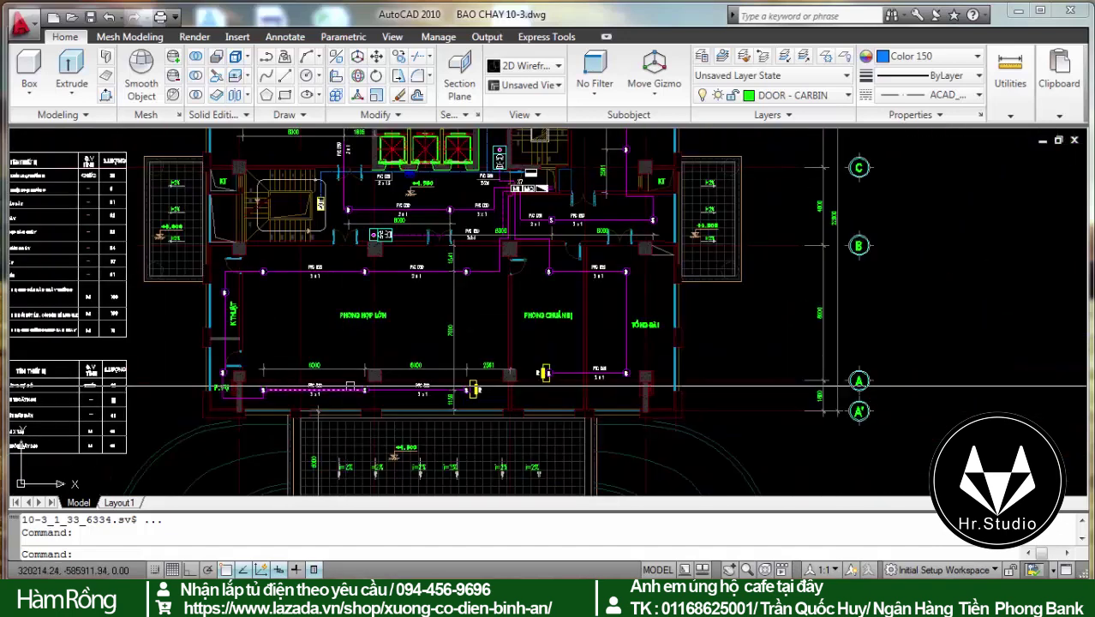
scroll(242, 306, "up", 3)
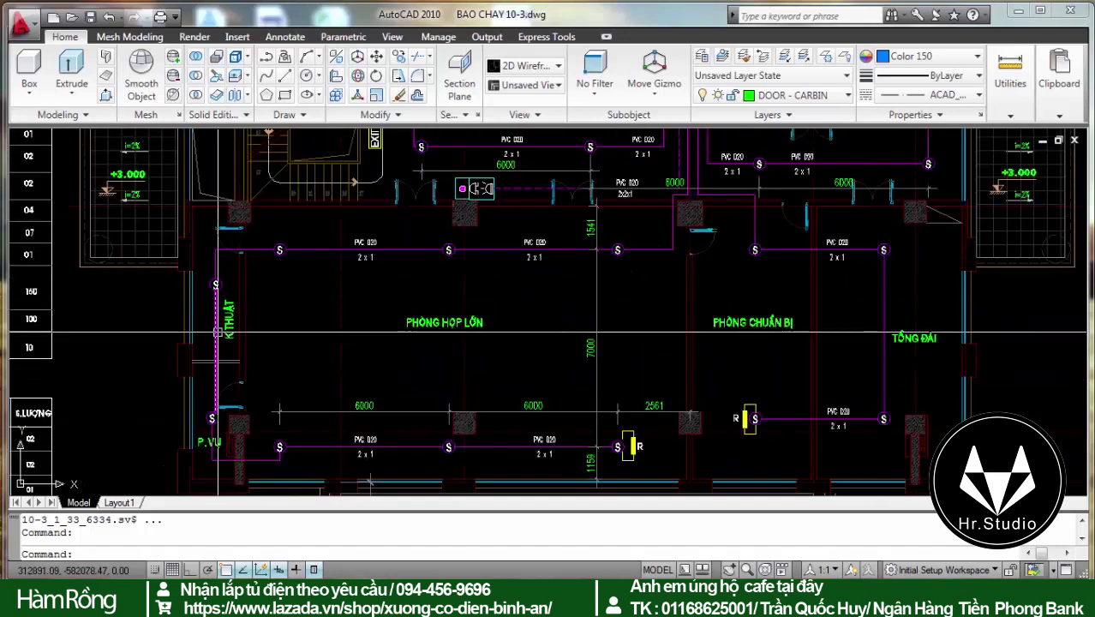
scroll(311, 247, "down", 3)
scroll(311, 248, "up", 5)
scroll(311, 248, "up", 3)
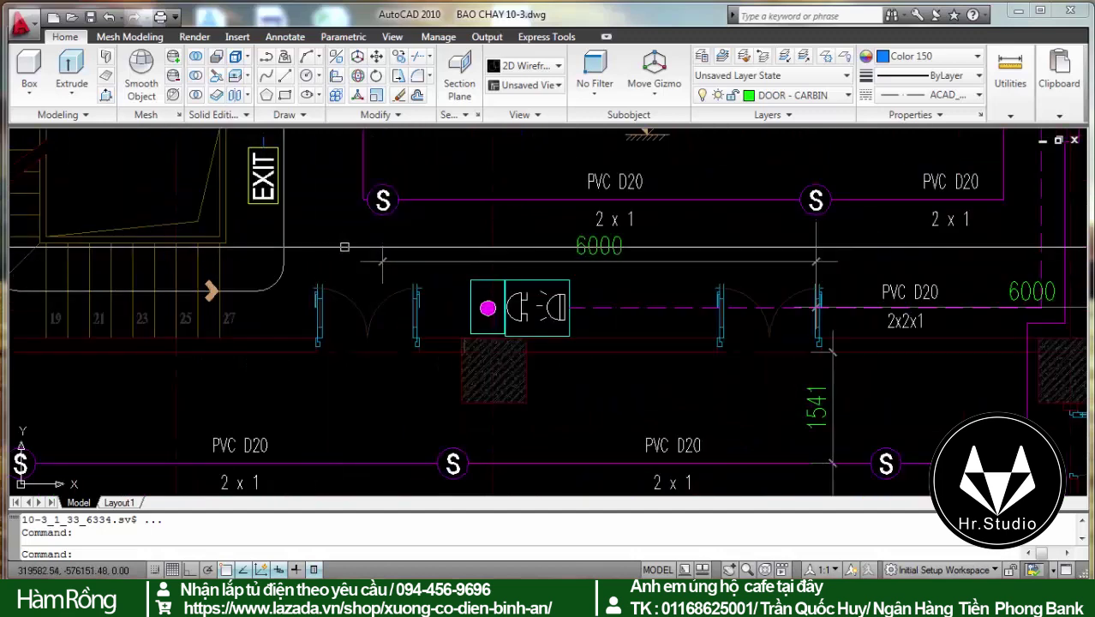
scroll(453, 273, "down", 3)
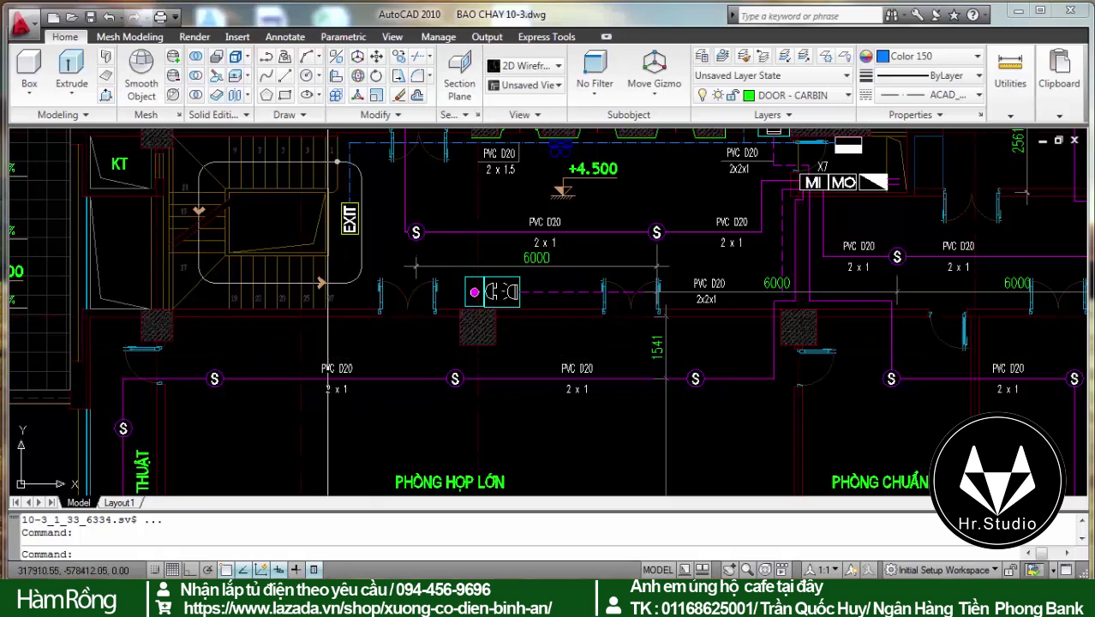
scroll(321, 368, "down", 2)
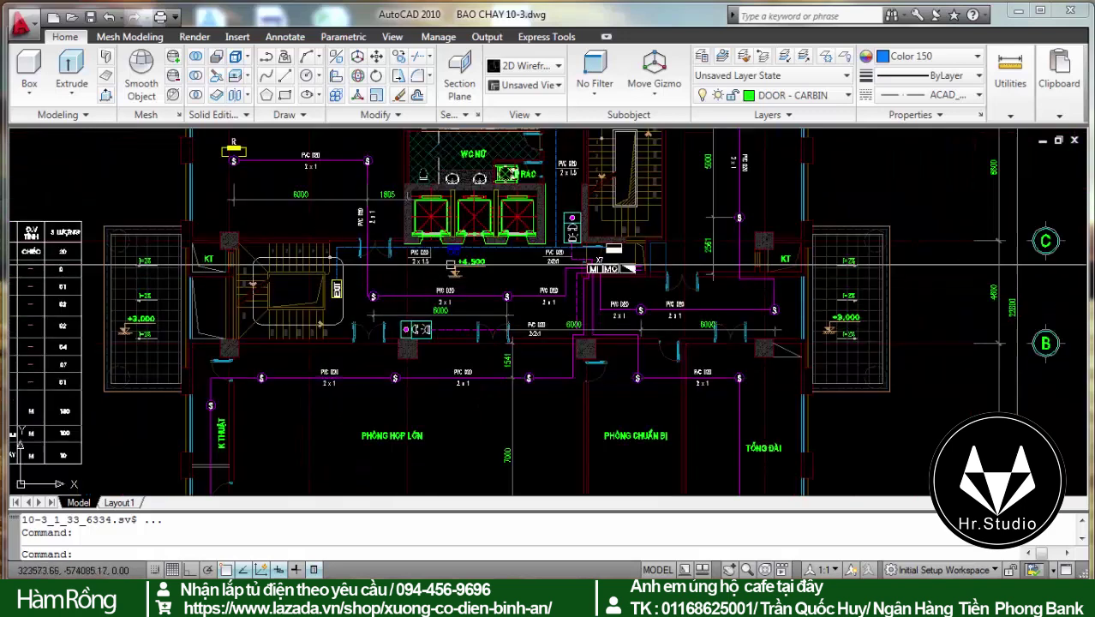
Select the column blocks, then frame the reception room, WC NAM, WC NỮ, lifts, stairs and records store
left_click_drag(574, 269, 418, 353)
scroll(417, 355, "down", 2)
scroll(508, 230, "up", 4)
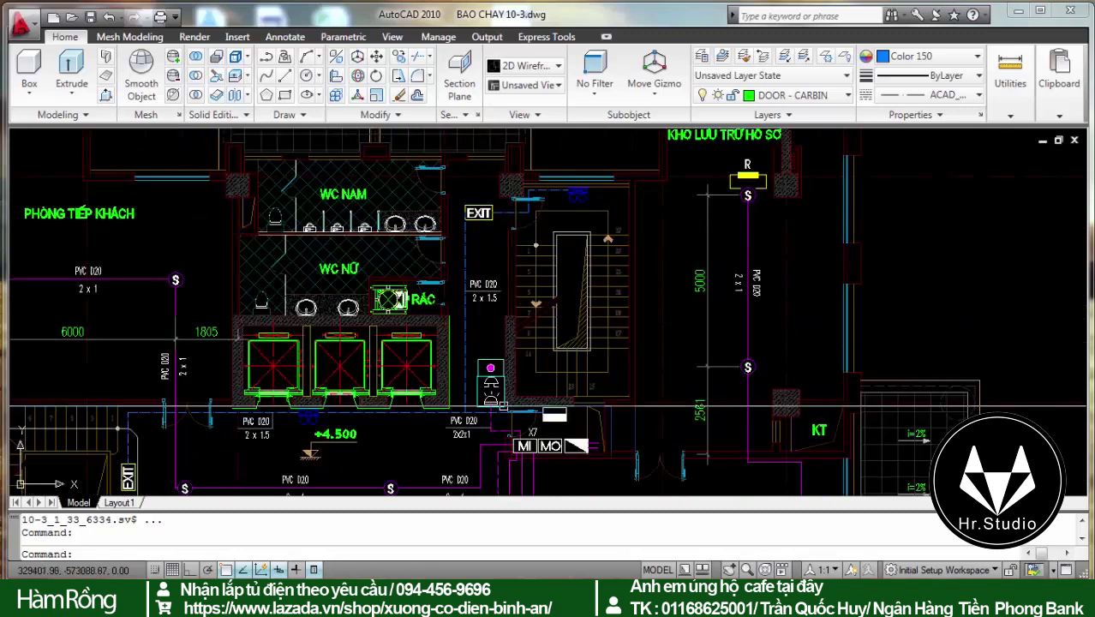
scroll(434, 471, "down", 2)
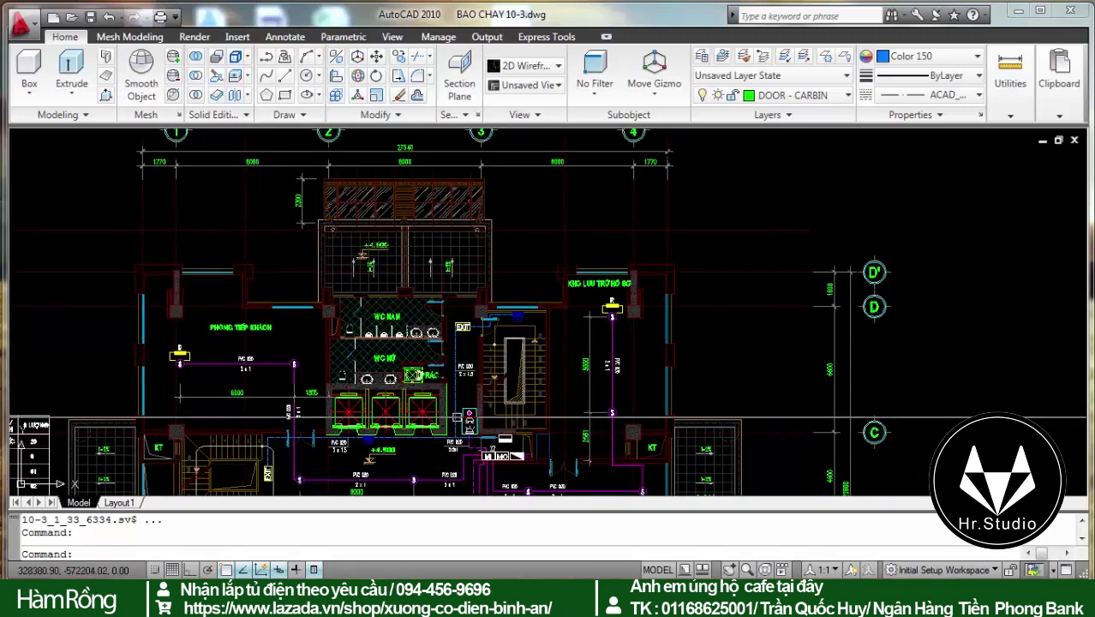
scroll(470, 361, "up", 2)
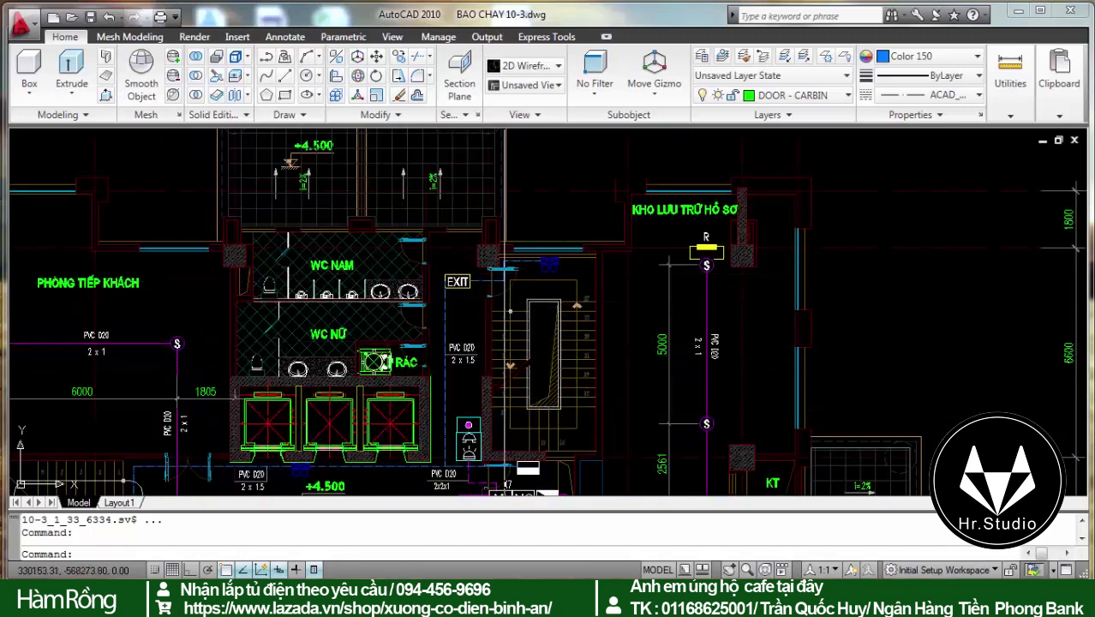
scroll(481, 307, "up", 2)
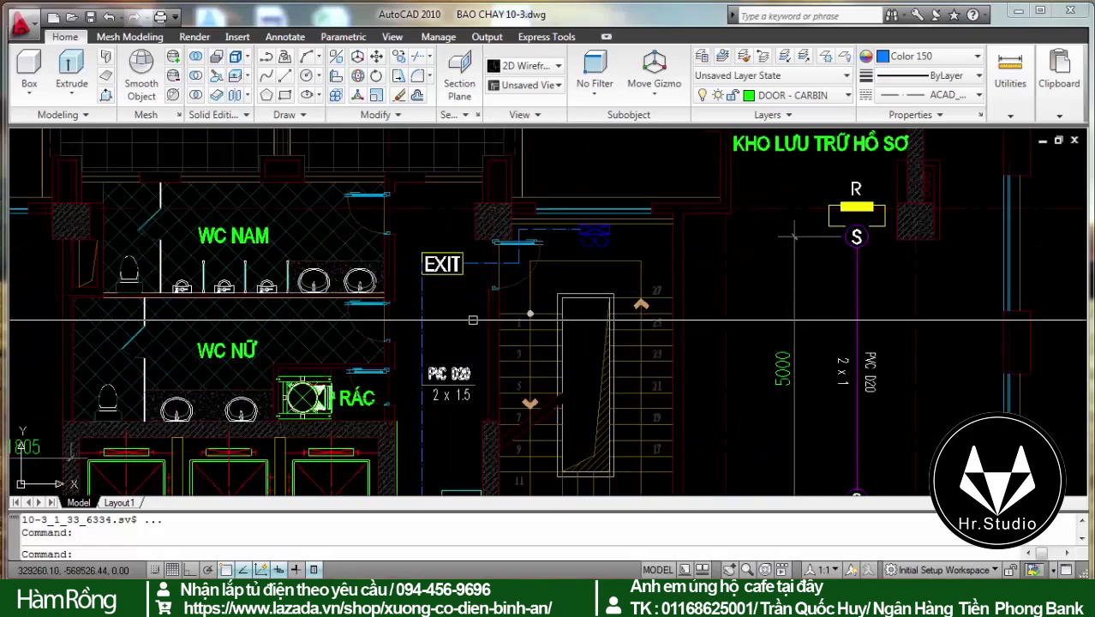
scroll(483, 358, "down", 3)
scroll(483, 358, "up", 2)
scroll(432, 360, "up", 2)
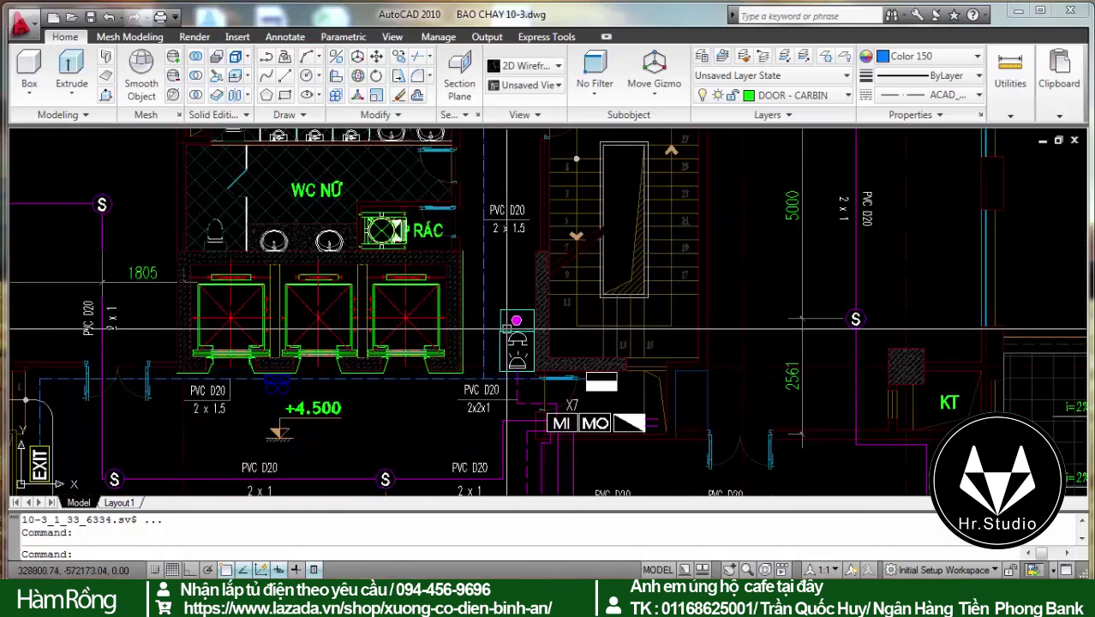
scroll(498, 253, "down", 3)
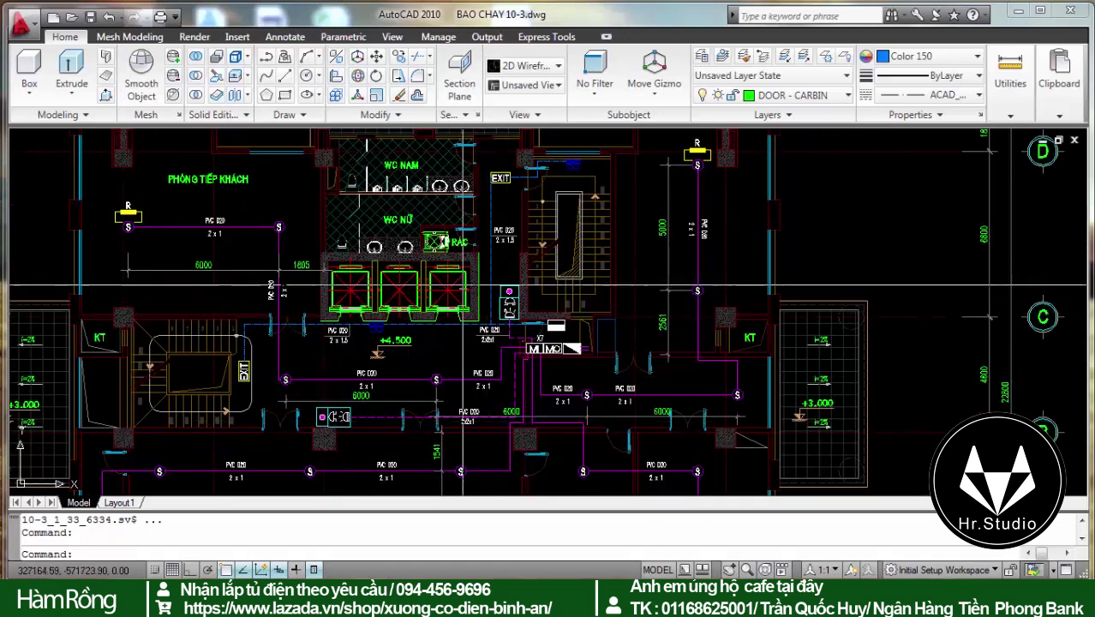
scroll(460, 278, "down", 3)
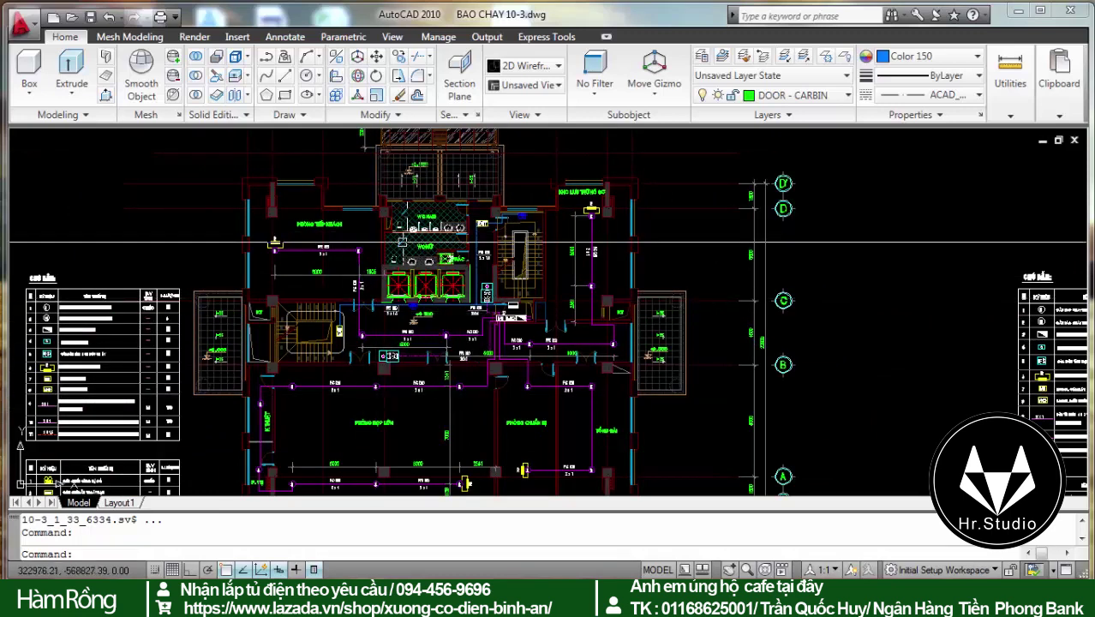
scroll(362, 230, "up", 2)
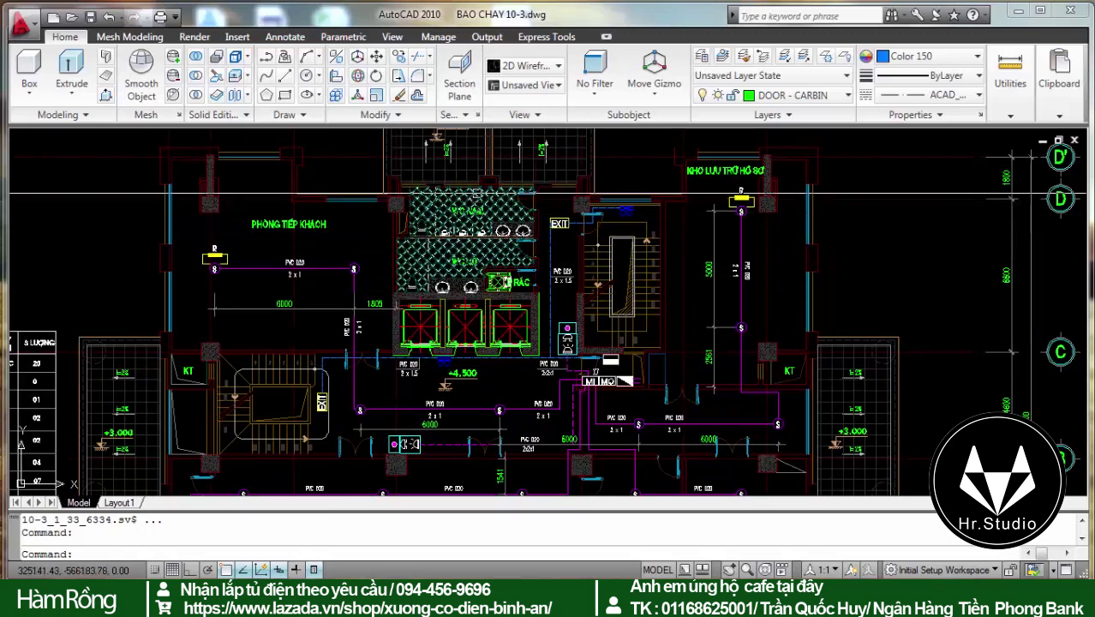
scroll(424, 160, "up", 2)
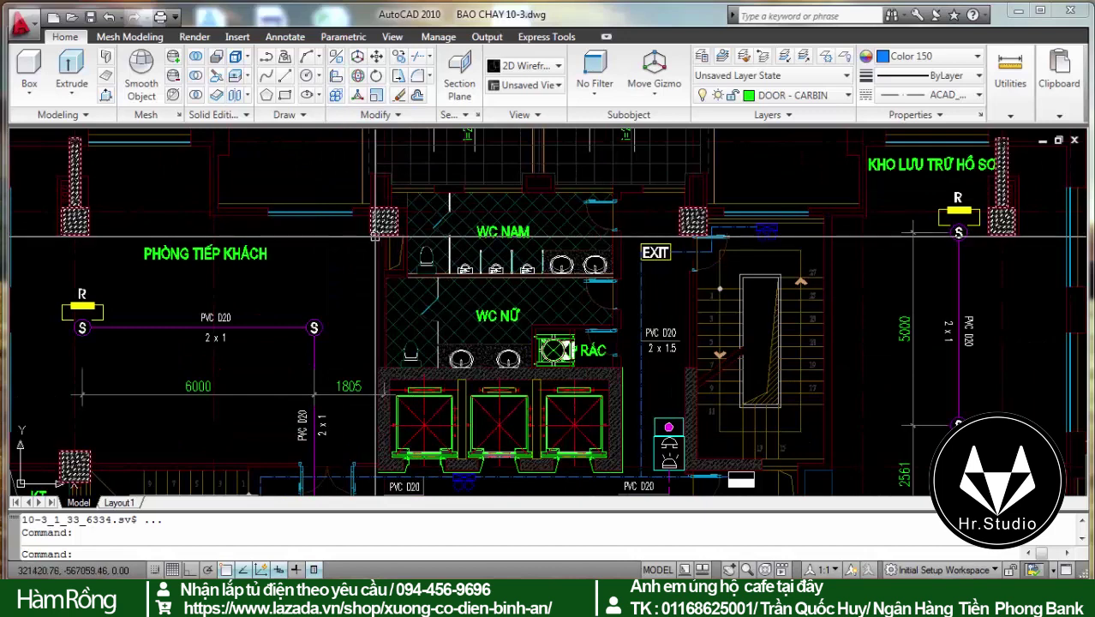
scroll(386, 240, "down", 1)
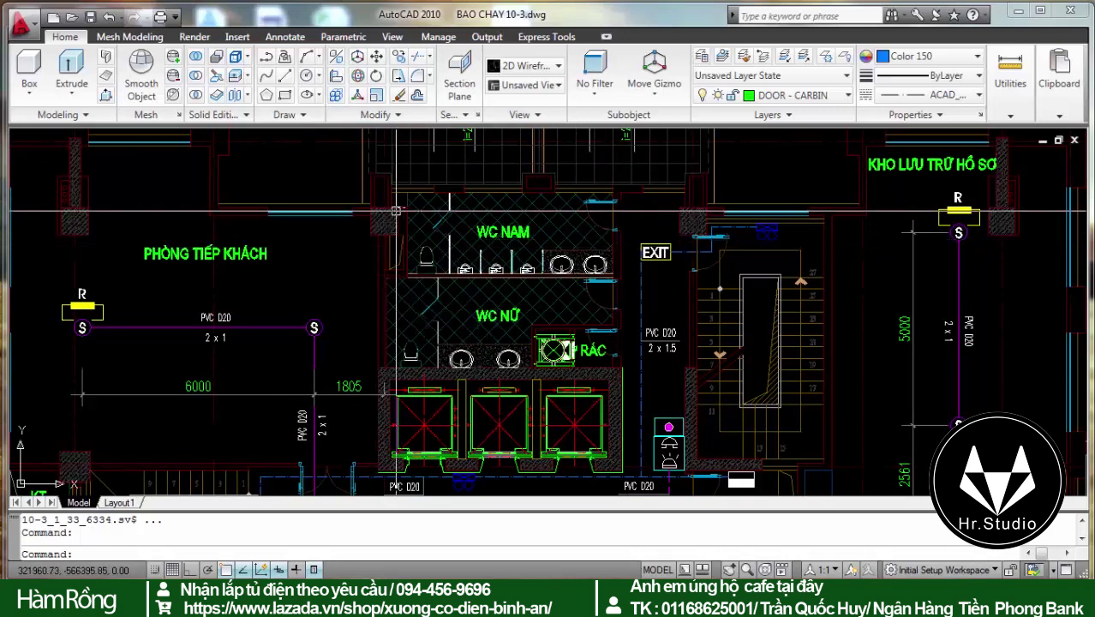
scroll(423, 256, "down", 2)
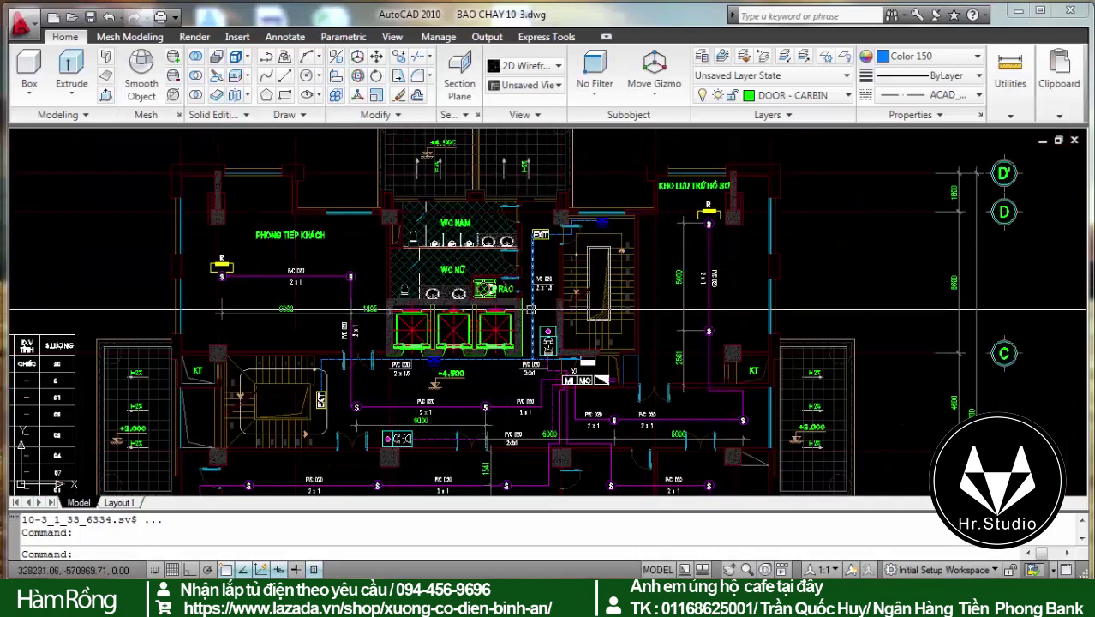
scroll(511, 212, "up", 2)
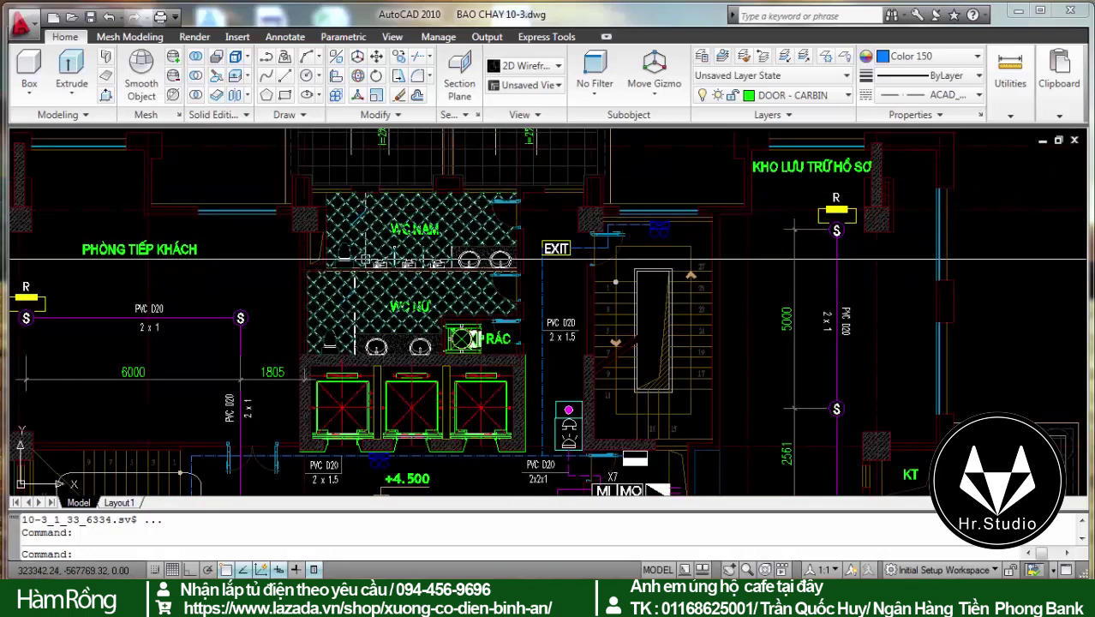
scroll(373, 247, "down", 3)
scroll(364, 255, "up", 5)
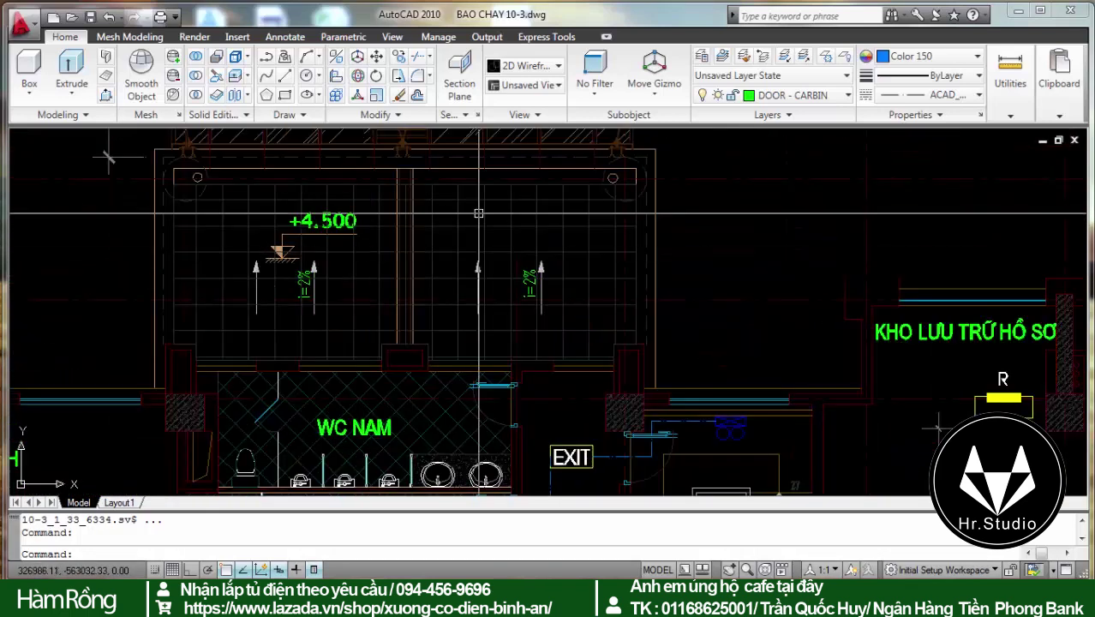
scroll(437, 272, "down", 3)
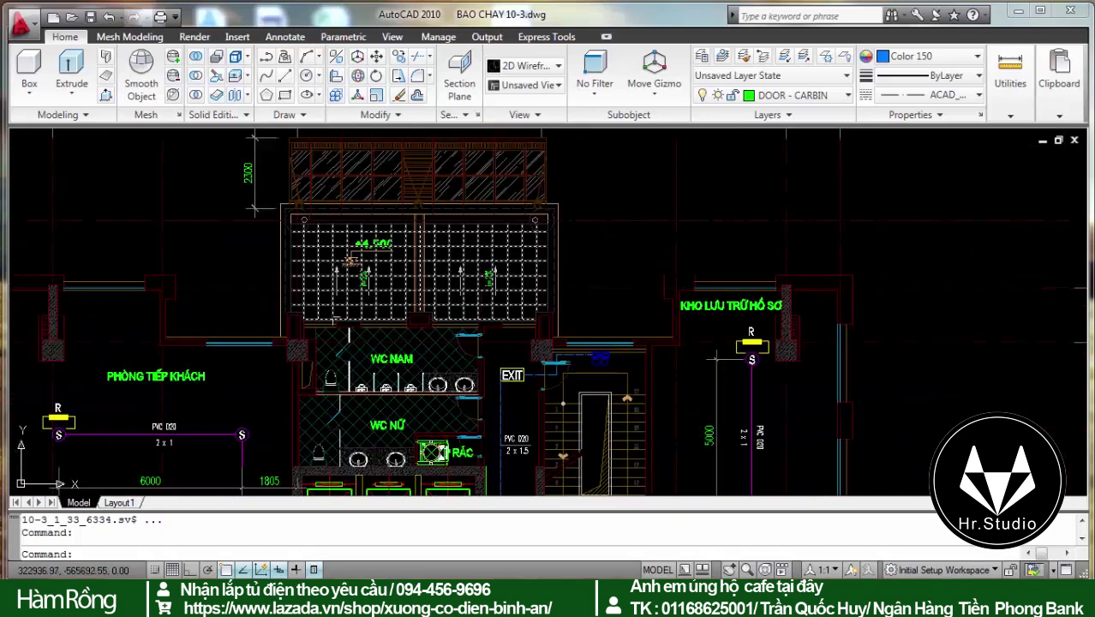
scroll(214, 225, "down", 3)
scroll(213, 225, "up", 2)
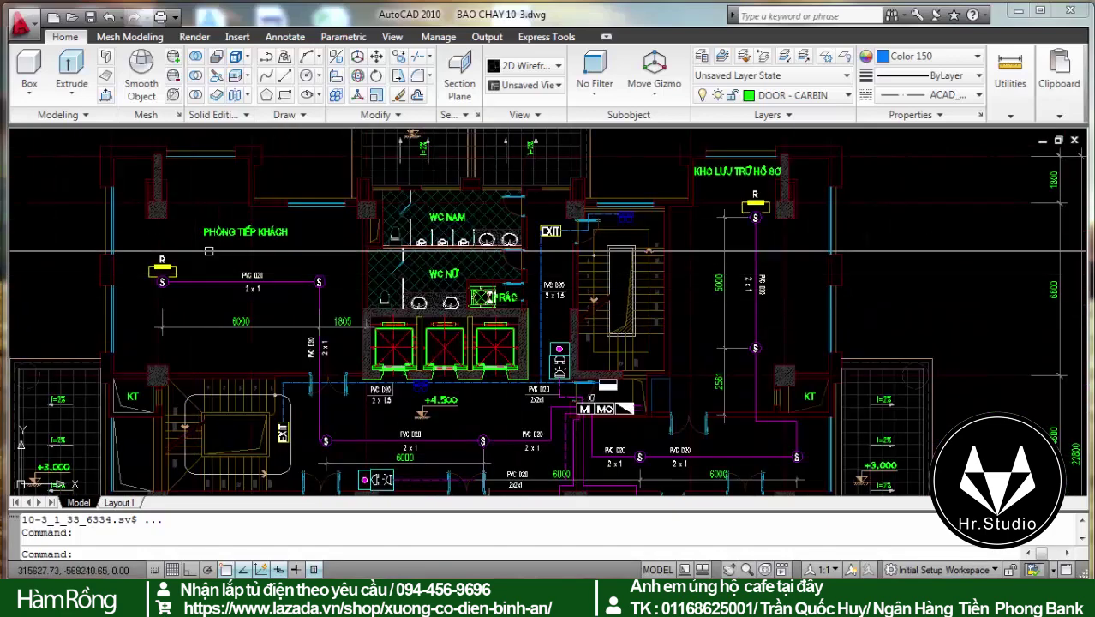
Zoom in on the EXIT stairwell corridor where PVC D20 2x2x1 runs feed the X7 MI/MO modules
scroll(213, 225, "up", 2)
scroll(214, 225, "up", 1)
scroll(213, 225, "down", 3)
scroll(265, 419, "up", 3)
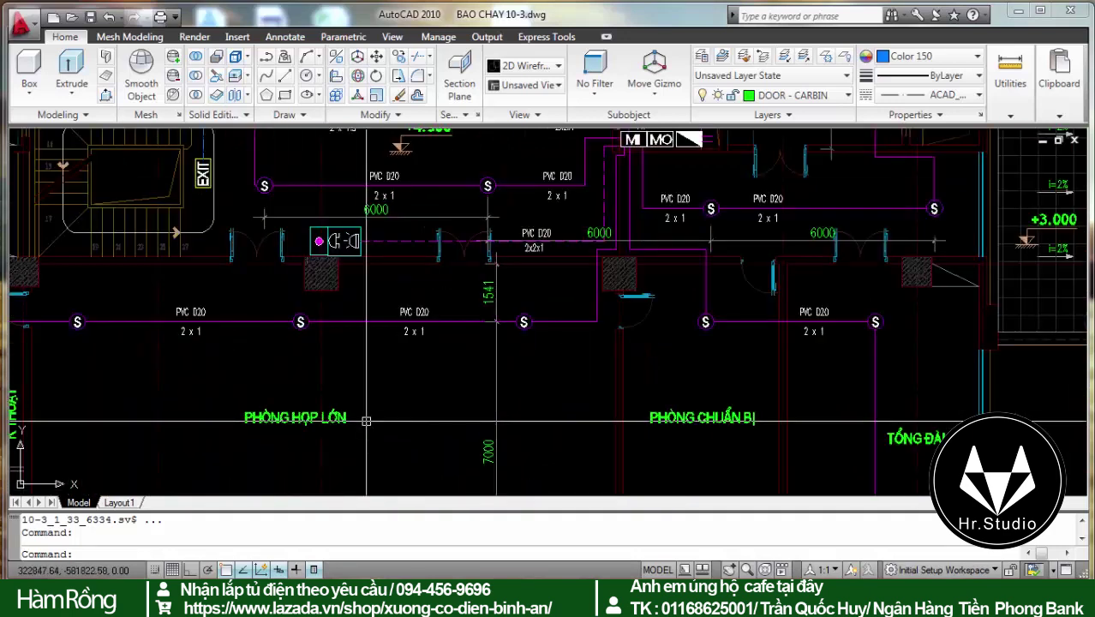
scroll(214, 293, "down", 3)
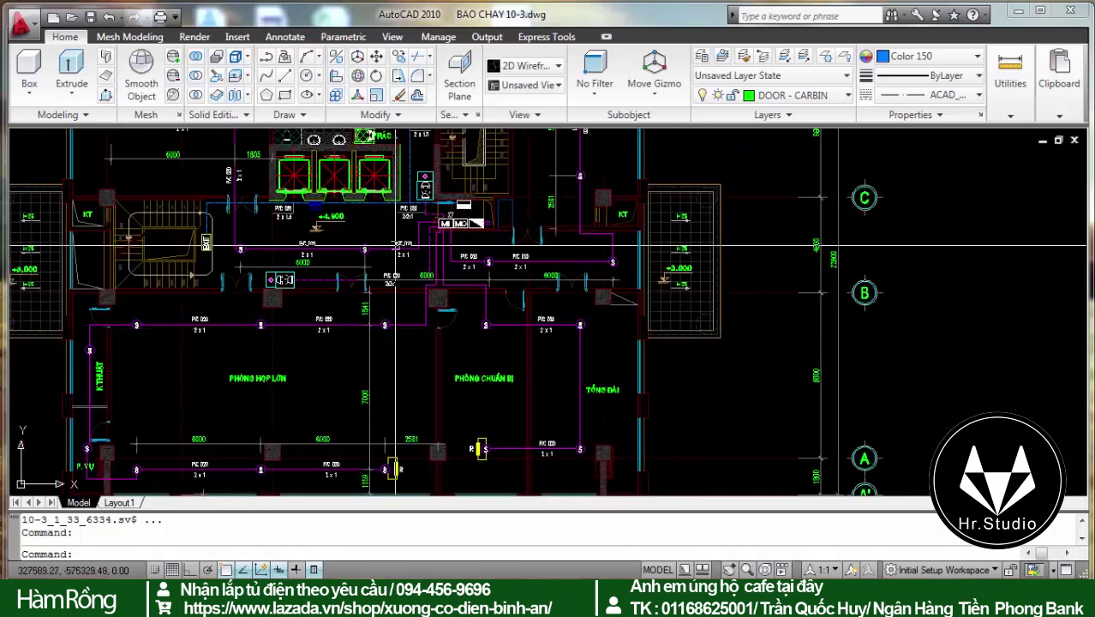
scroll(262, 300, "up", 3)
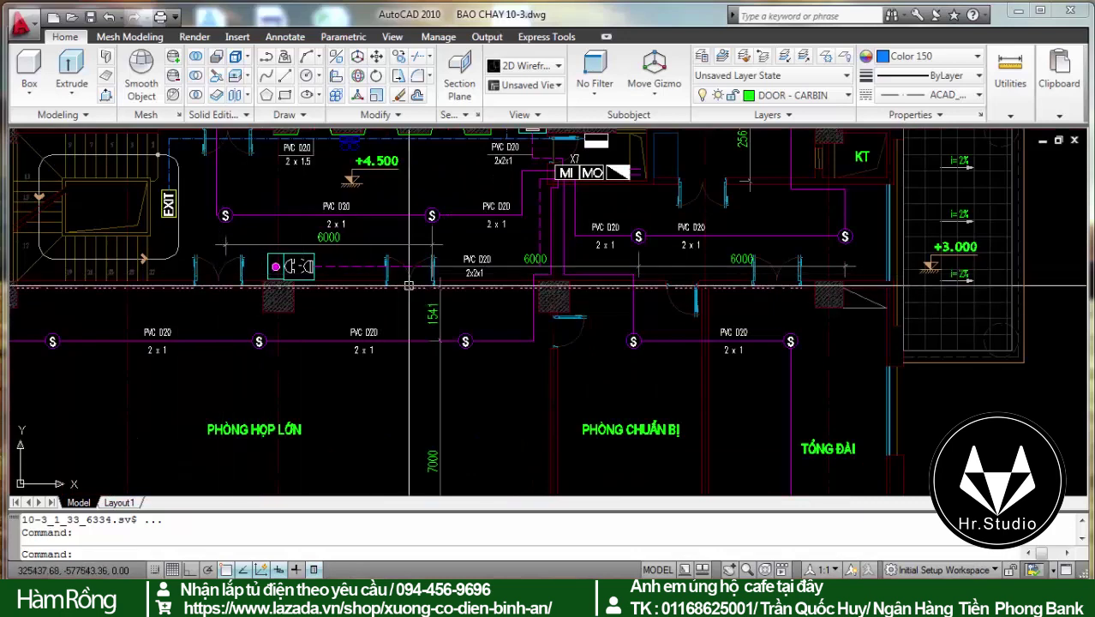
scroll(401, 256, "down", 3)
scroll(389, 270, "up", 5)
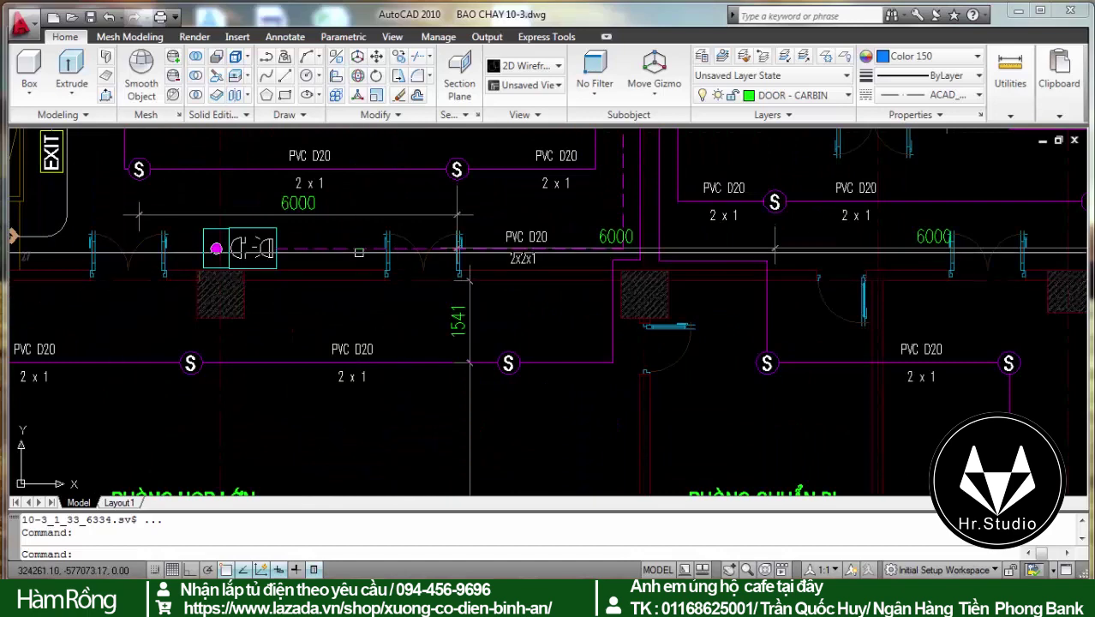
scroll(137, 250, "down", 2)
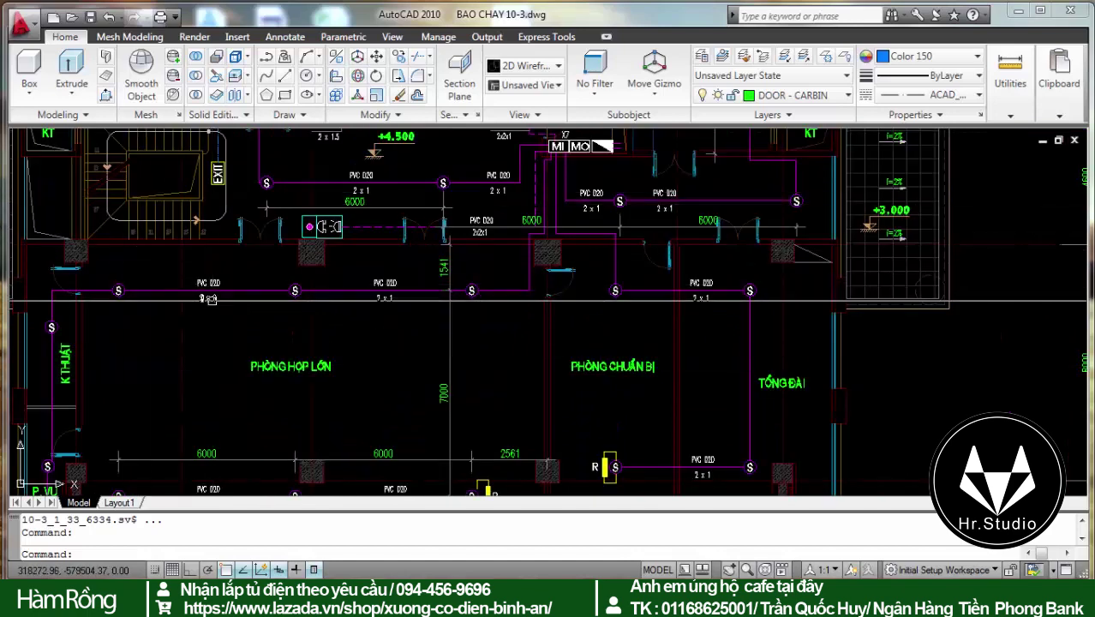
scroll(353, 245, "down", 2)
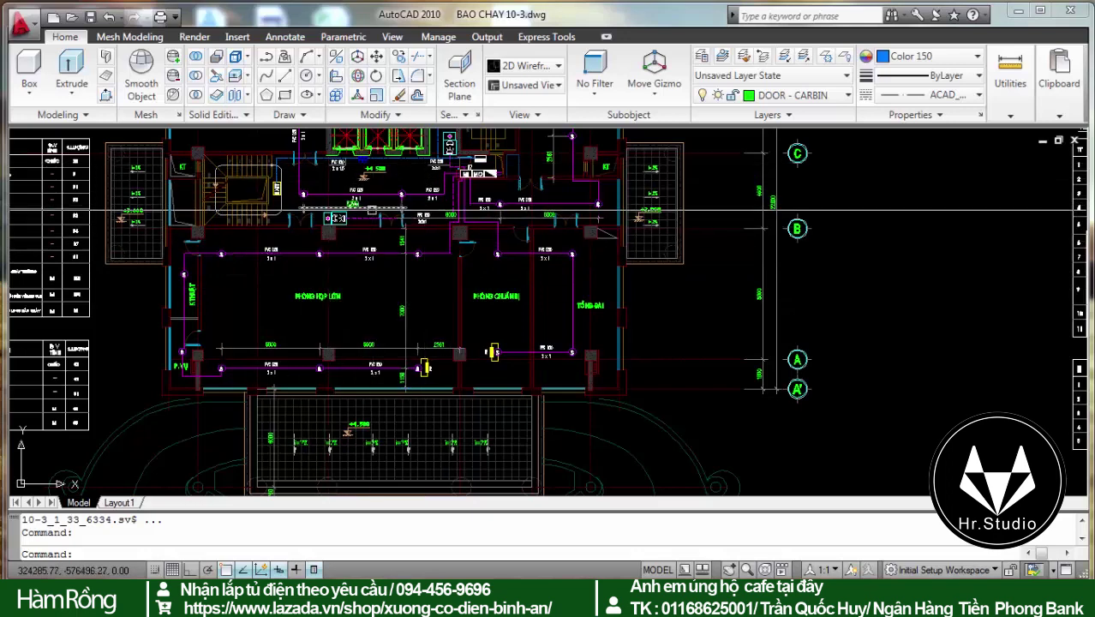
scroll(328, 285, "down", 3)
scroll(386, 308, "up", 3)
scroll(446, 334, "up", 2)
scroll(486, 352, "up", 2)
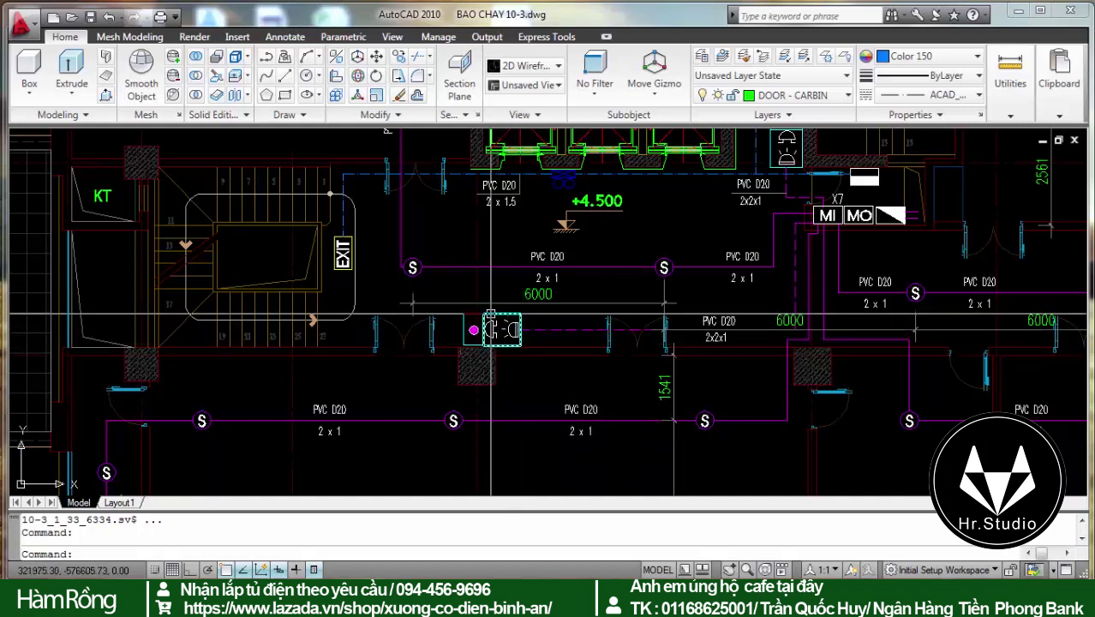
Inspect the WC, RÁC and stair area of the plan up close
mouse_move(421, 325)
scroll(421, 325, "down", 4)
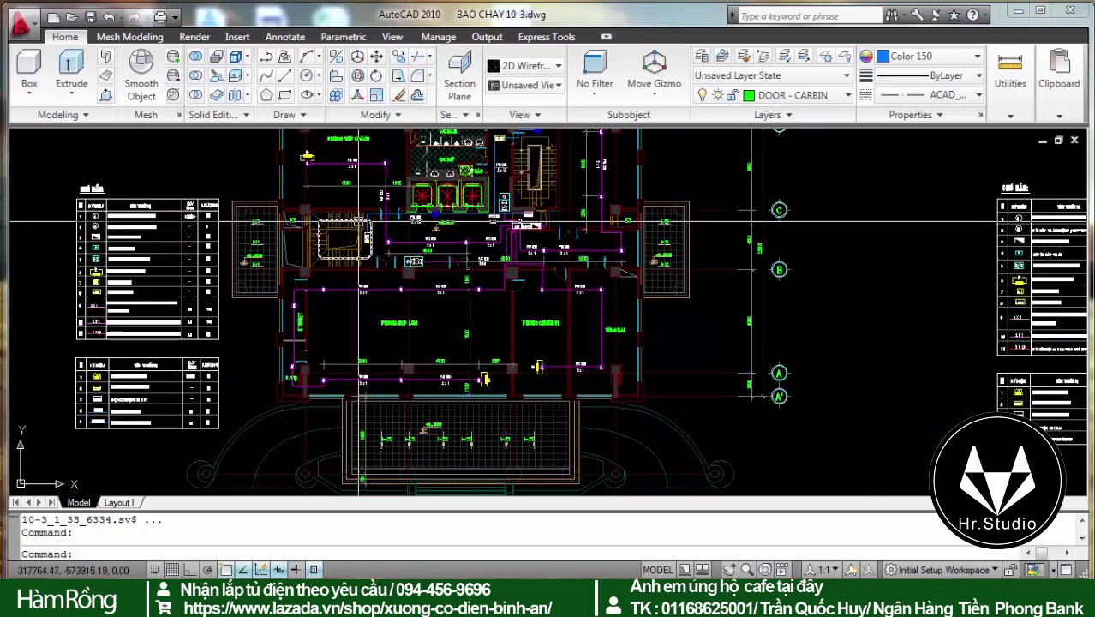
scroll(385, 242, "up", 3)
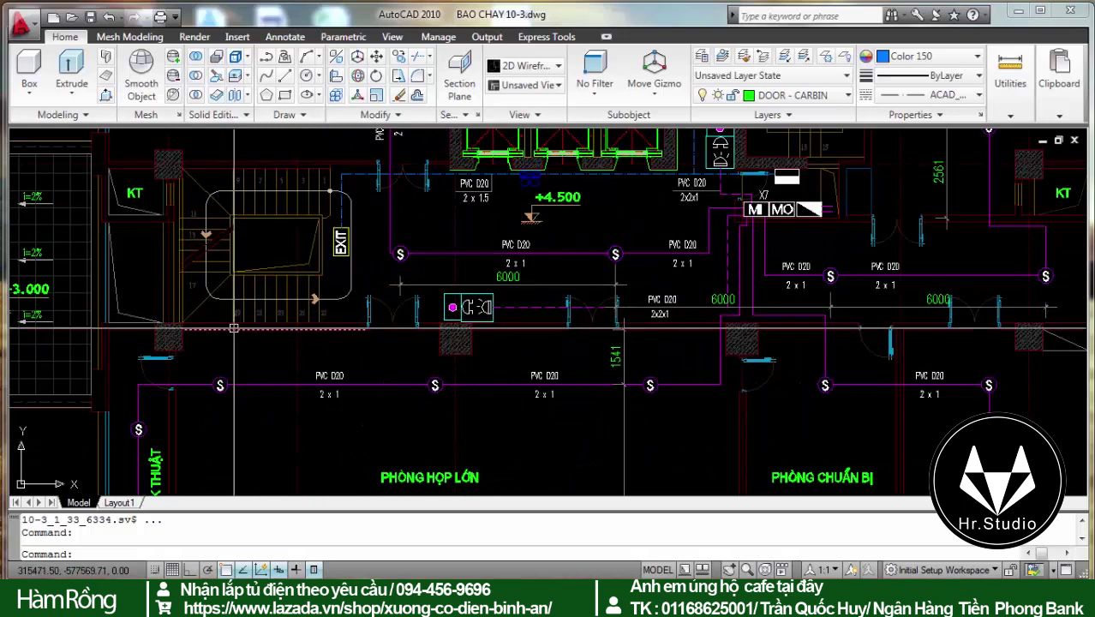
scroll(659, 253, "down", 3)
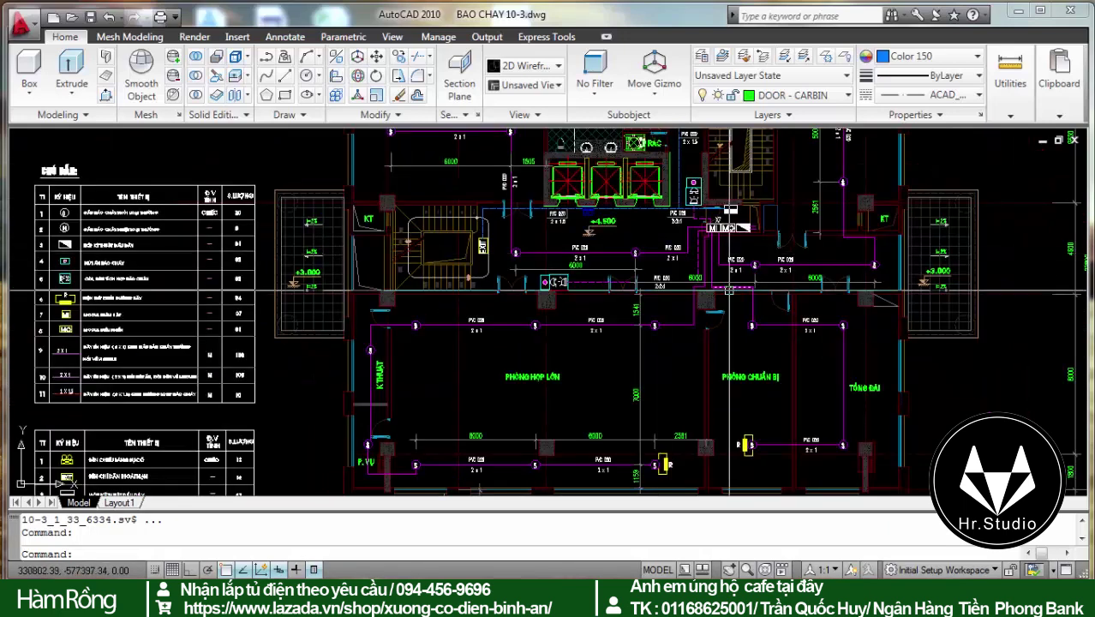
scroll(709, 317, "down", 2)
scroll(292, 415, "up", 5)
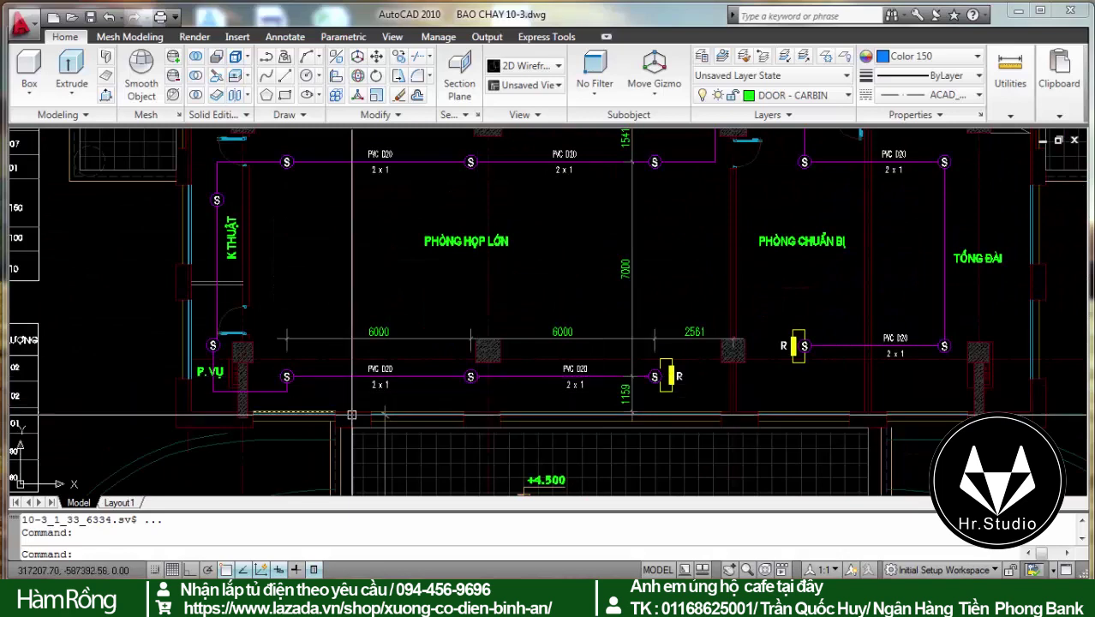
scroll(632, 388, "down", 3)
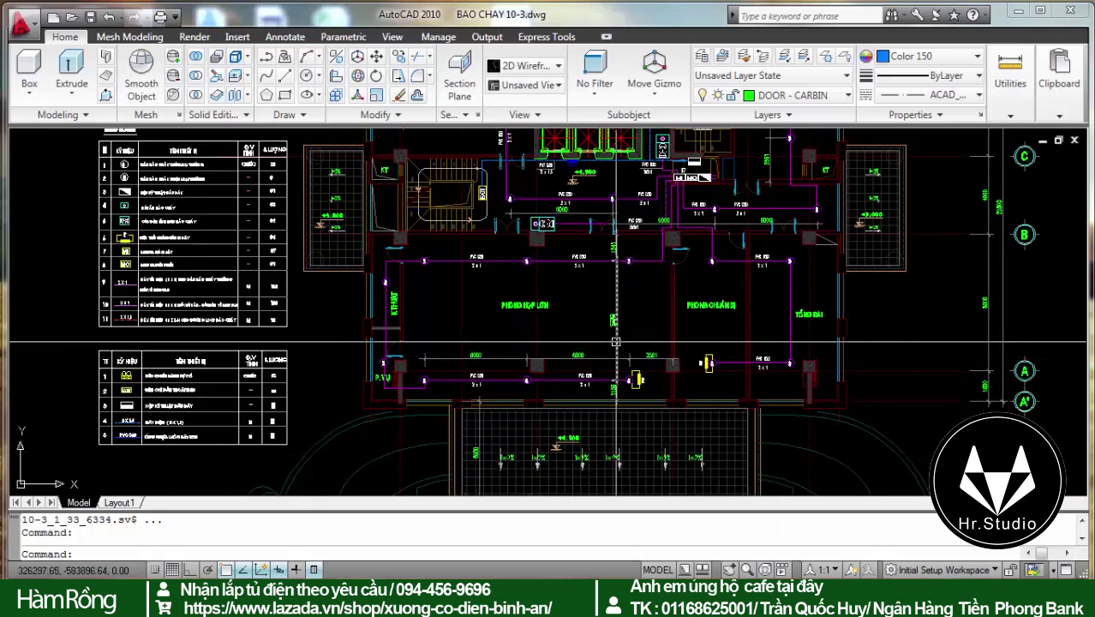
scroll(616, 255, "up", 2)
scroll(672, 274, "up", 2)
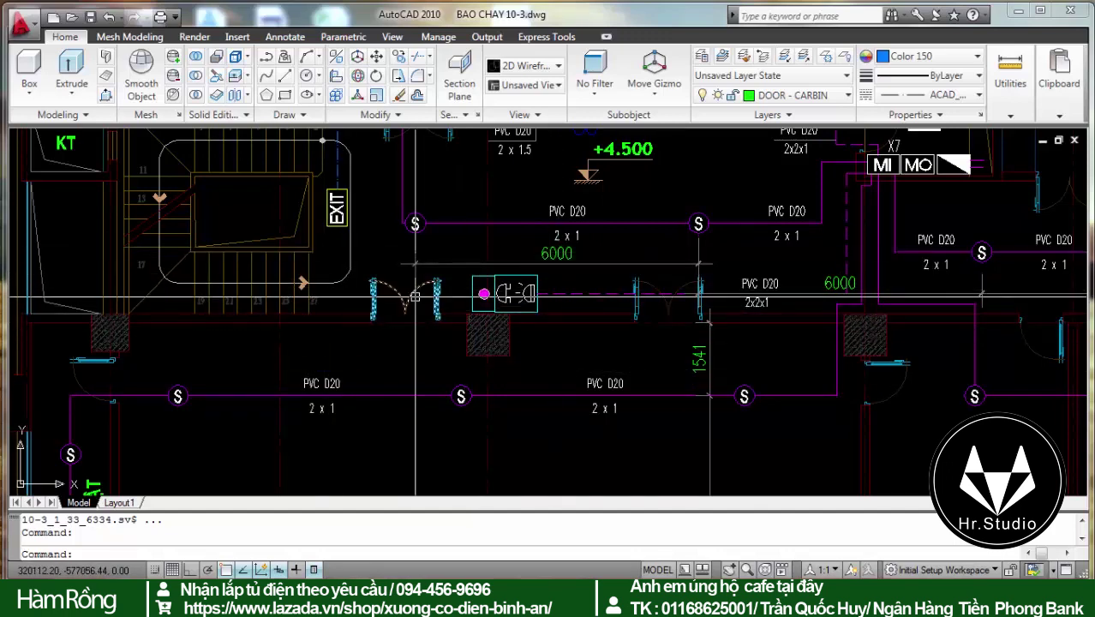
scroll(417, 288, "down", 4)
scroll(394, 343, "down", 3)
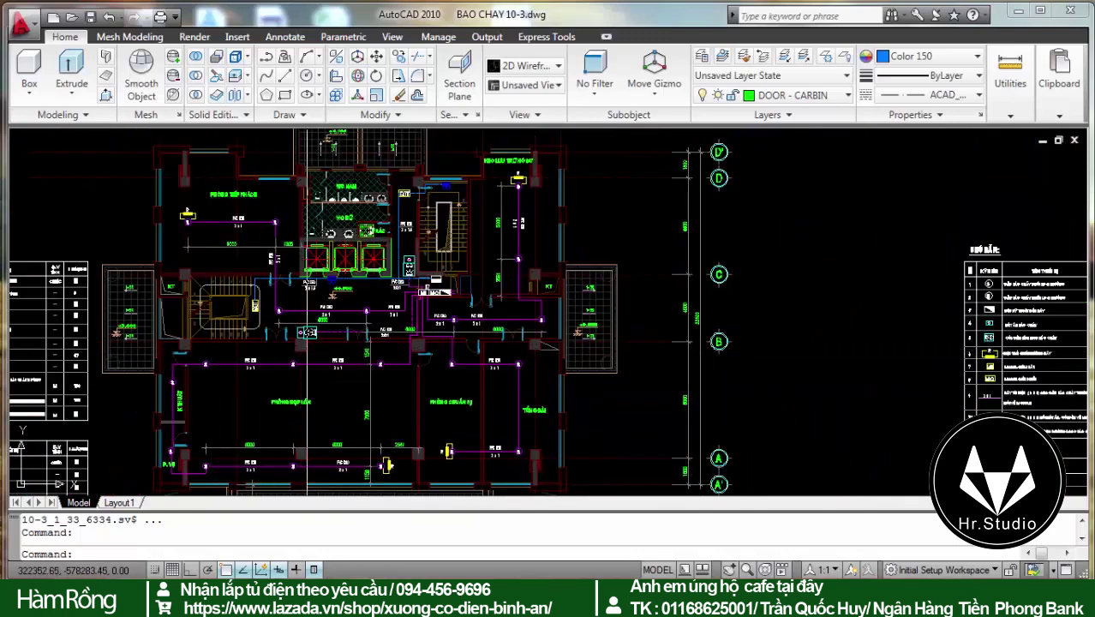
scroll(463, 391, "up", 5)
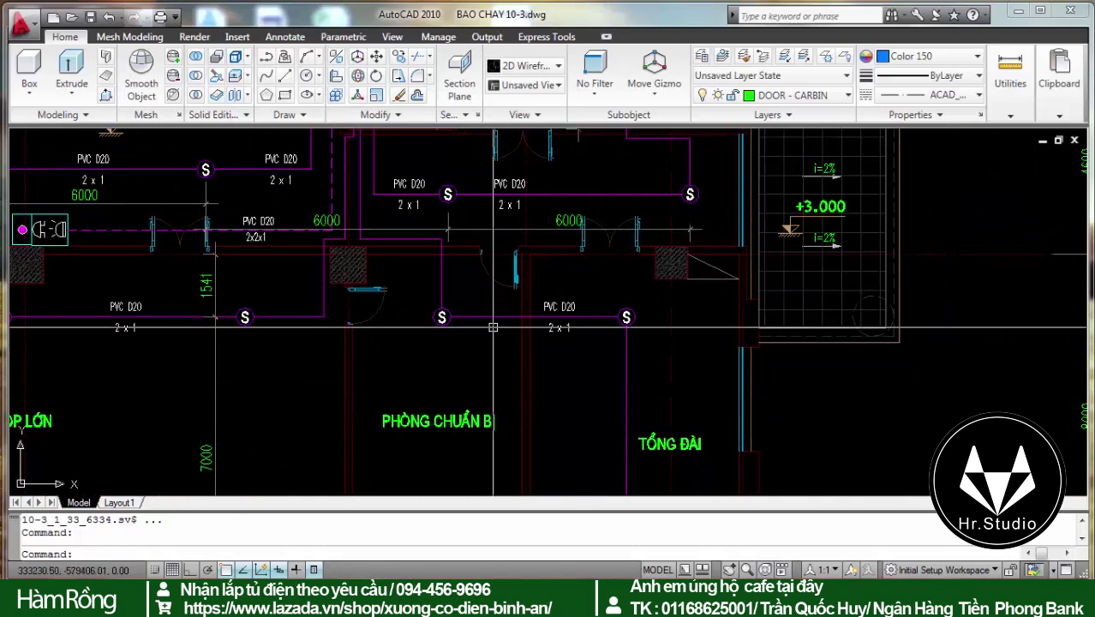
scroll(530, 264, "down", 3)
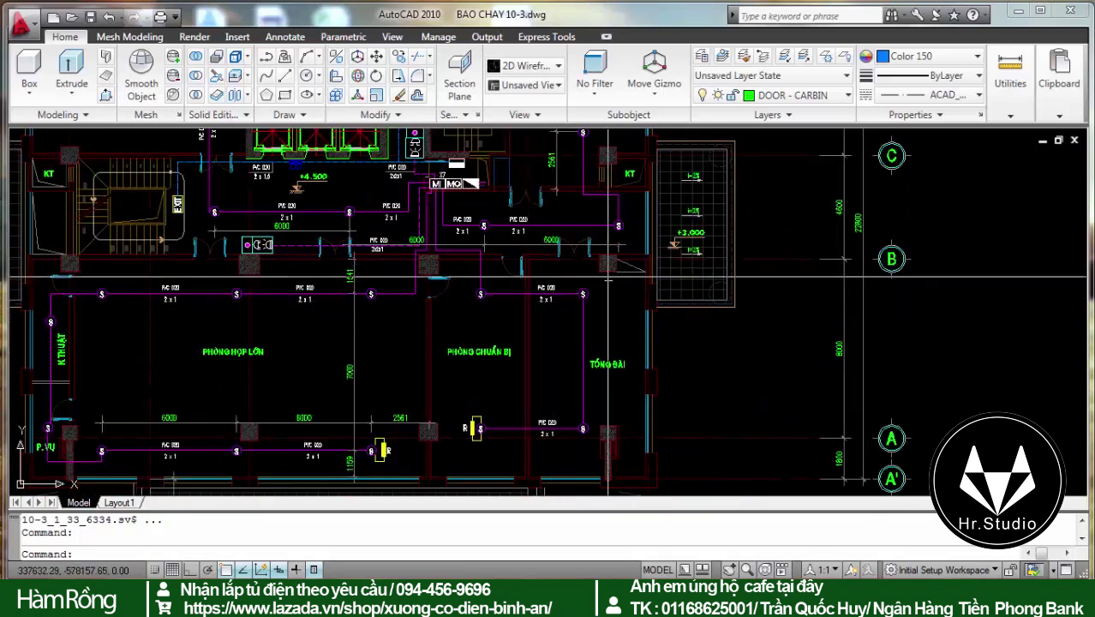
scroll(549, 326, "up", 1)
scroll(422, 379, "down", 4)
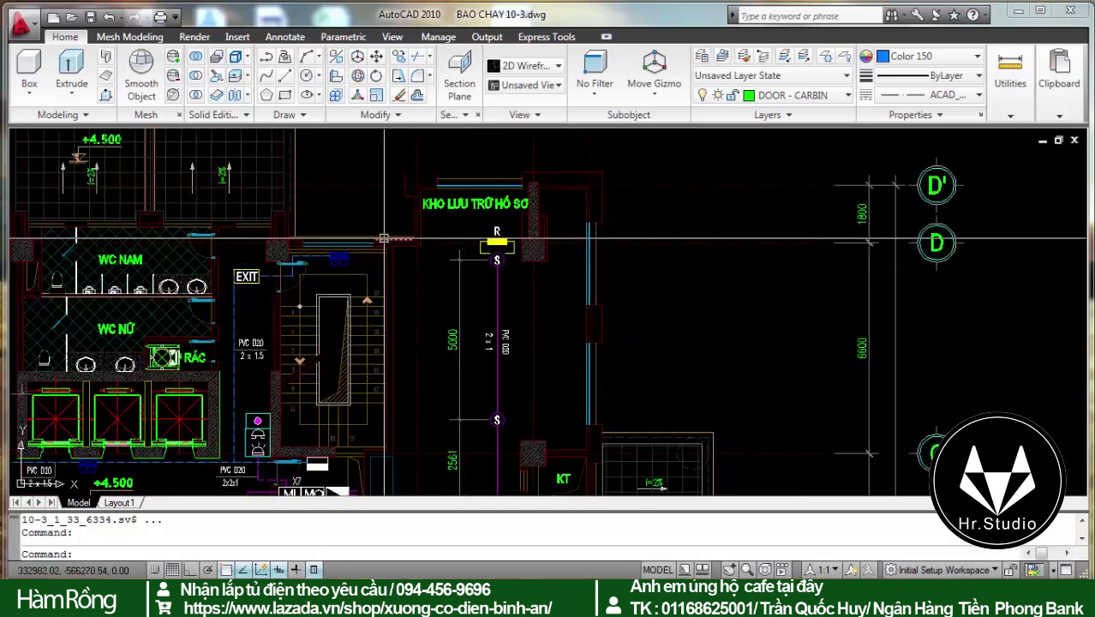
scroll(469, 291, "down", 3)
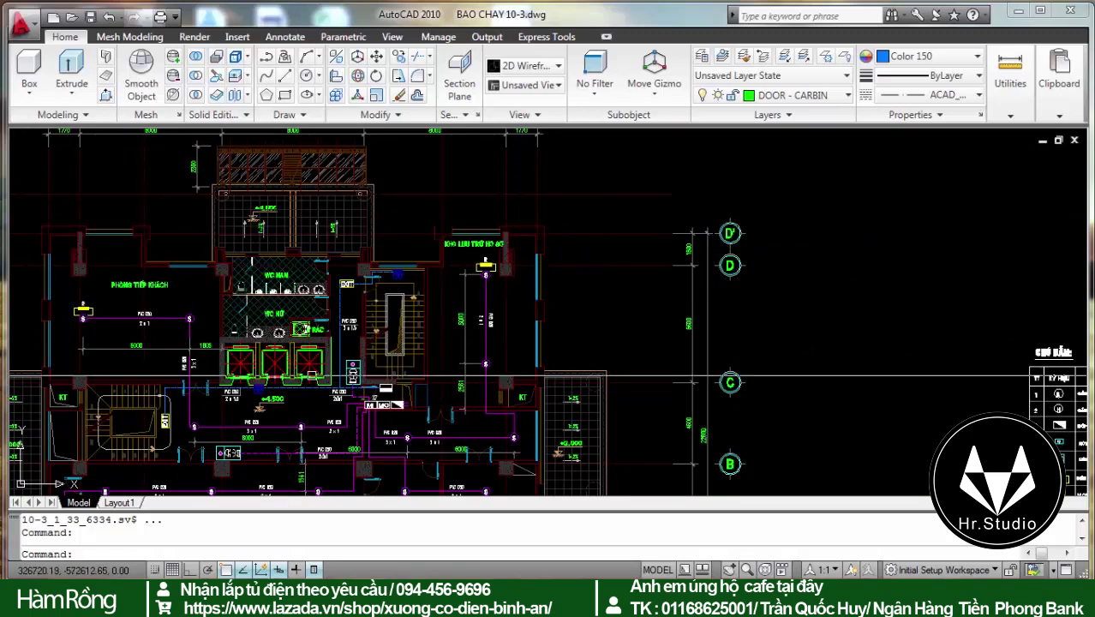
scroll(377, 375, "up", 3)
scroll(386, 394, "up", 3)
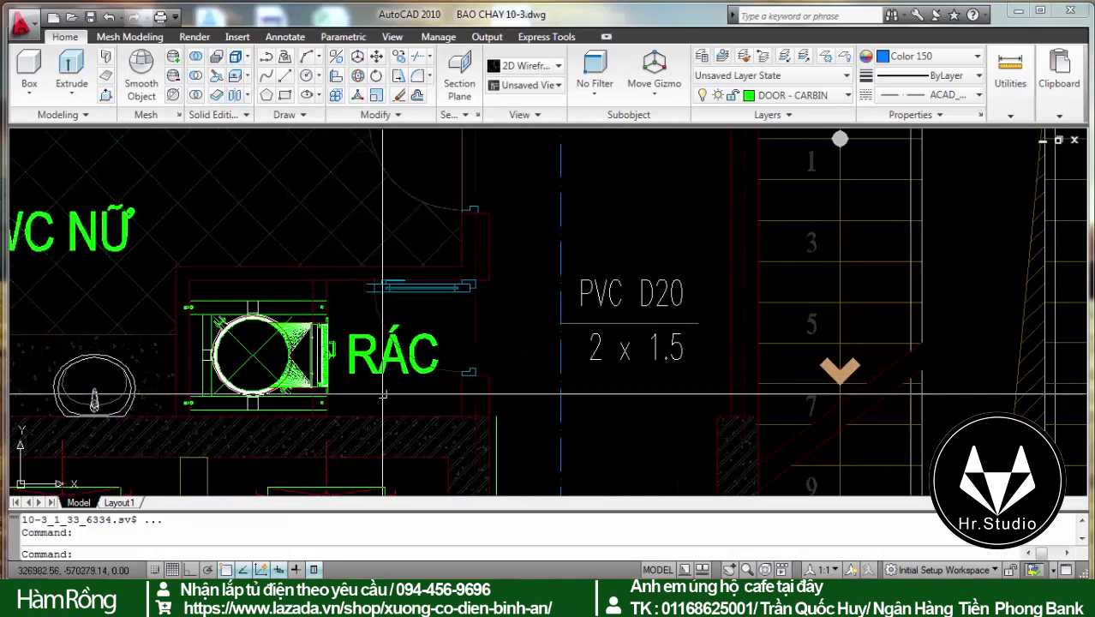
scroll(529, 274, "down", 5)
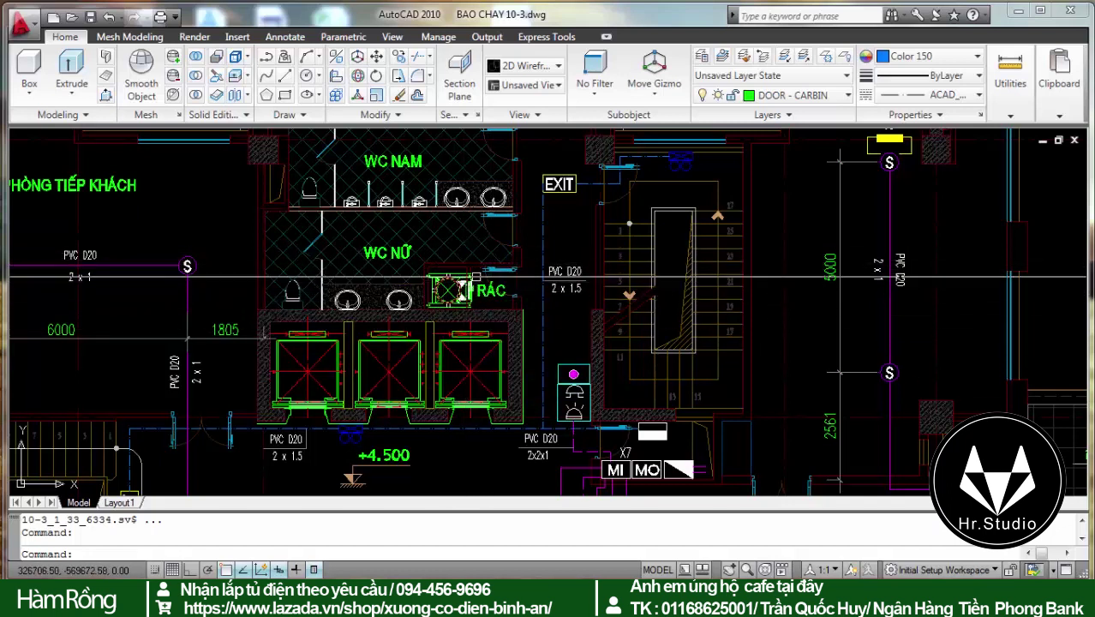
Zoom far out until three fire-alarm floor plans with their legend tables are visible
scroll(455, 292, "up", 3)
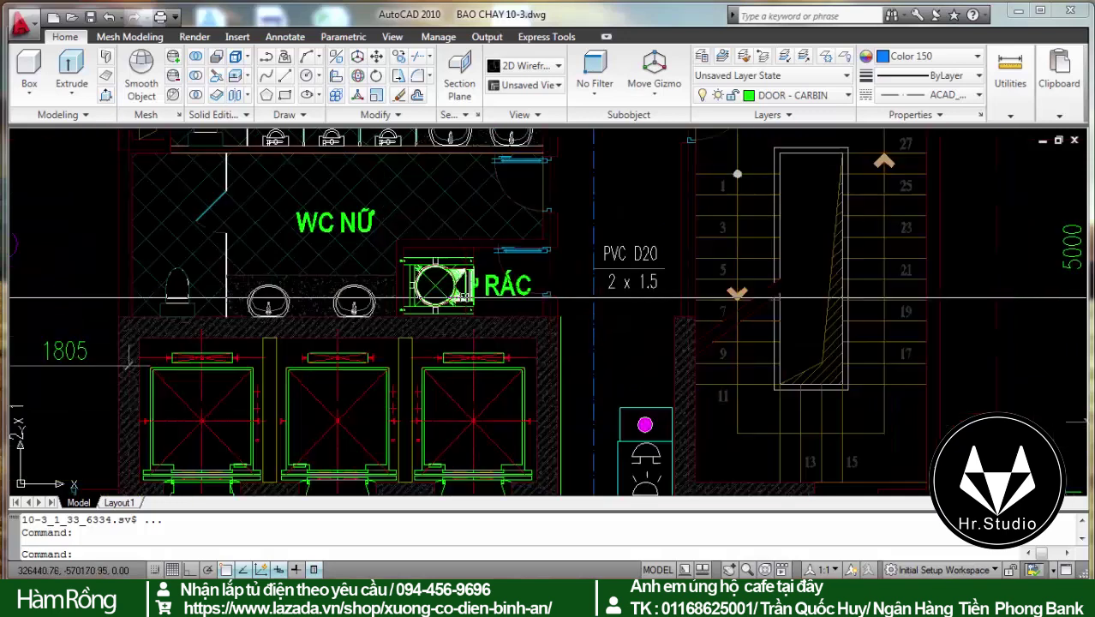
scroll(454, 293, "up", 2)
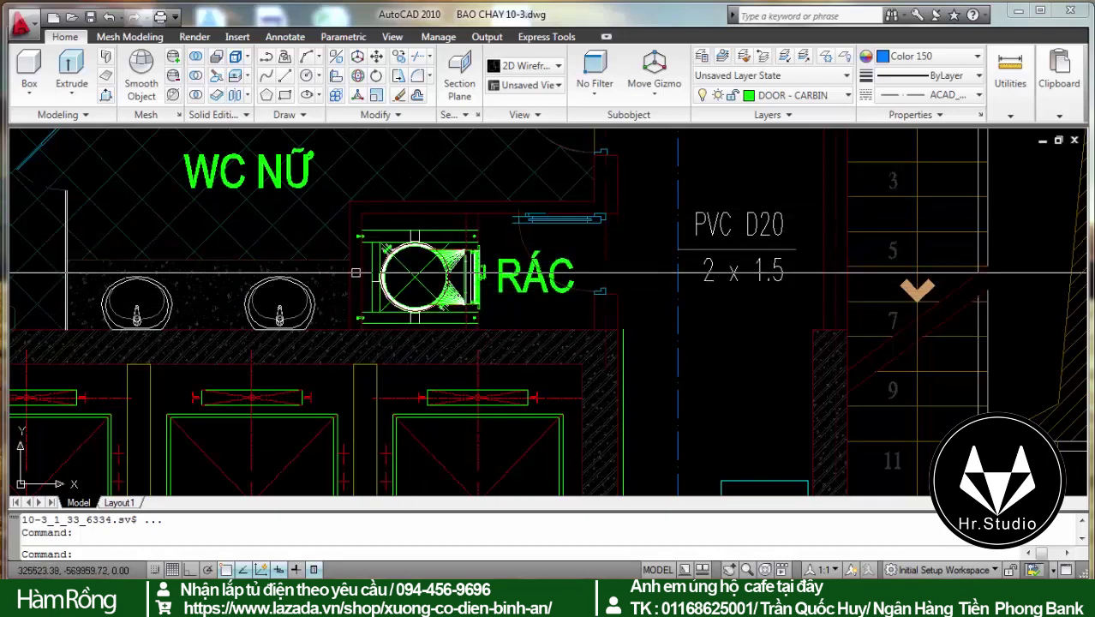
scroll(522, 221, "down", 4)
scroll(366, 324, "up", 2)
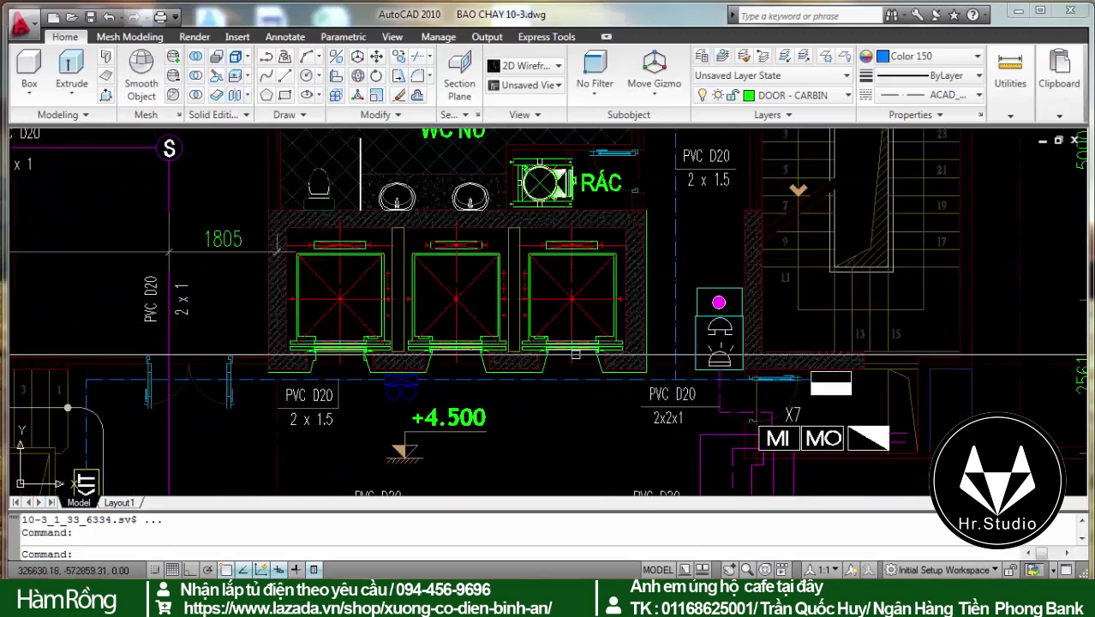
scroll(459, 192, "down", 3)
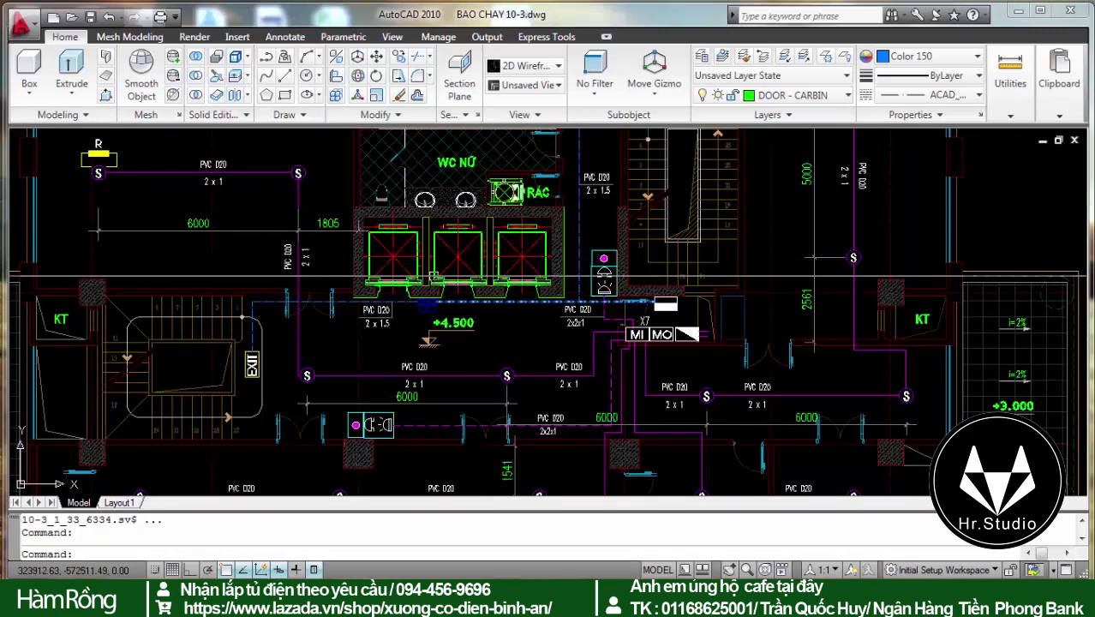
scroll(443, 411, "down", 2)
scroll(515, 275, "up", 2)
scroll(514, 276, "up", 1)
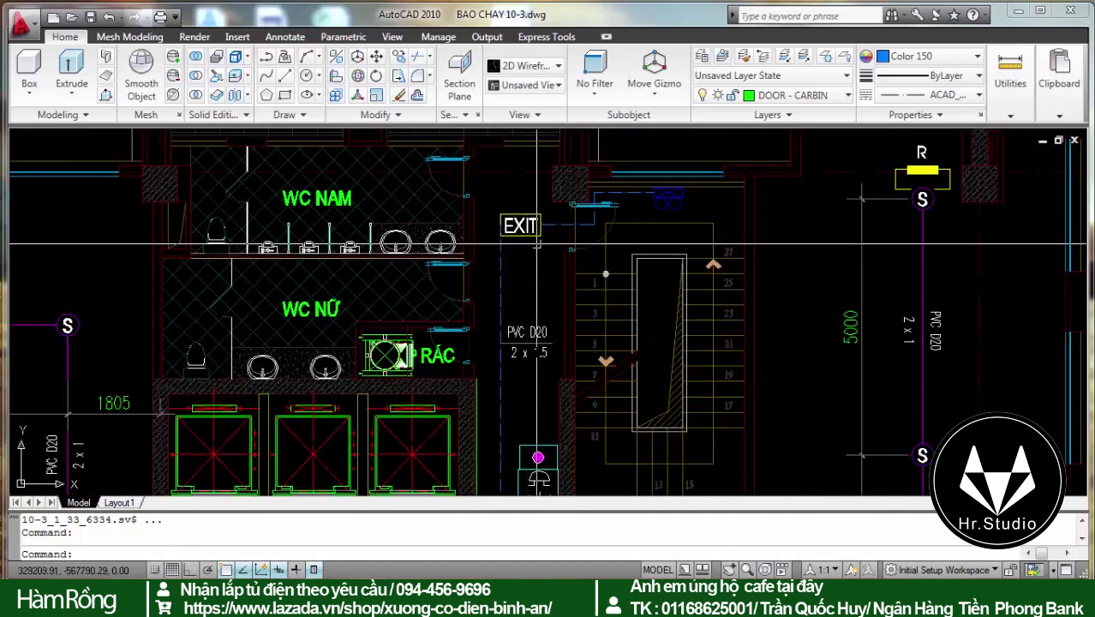
scroll(581, 189, "down", 2)
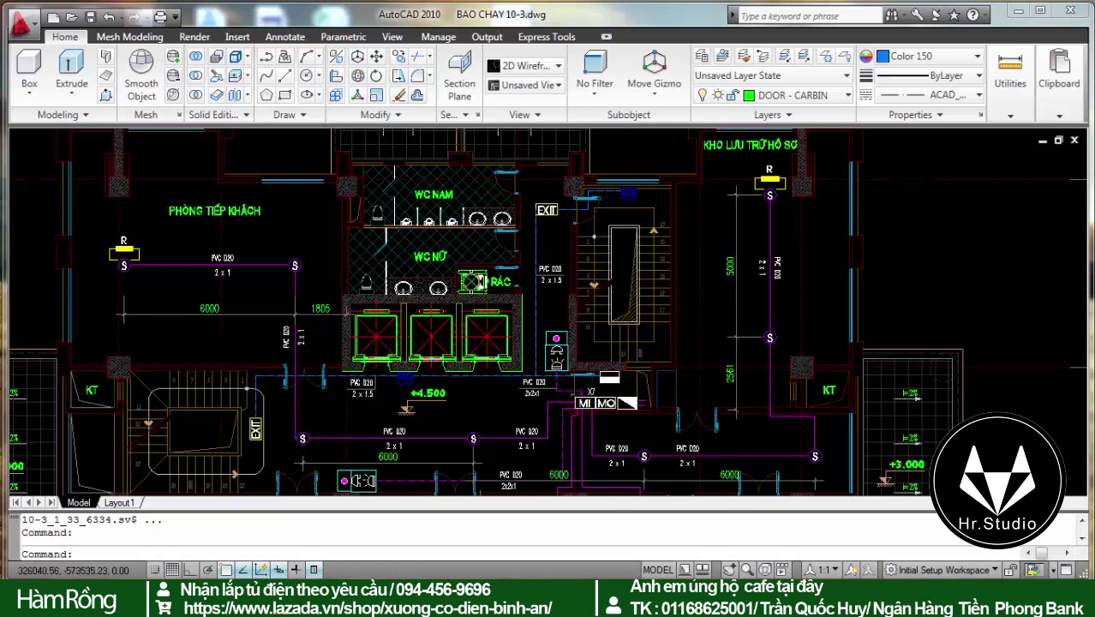
scroll(467, 390, "down", 2)
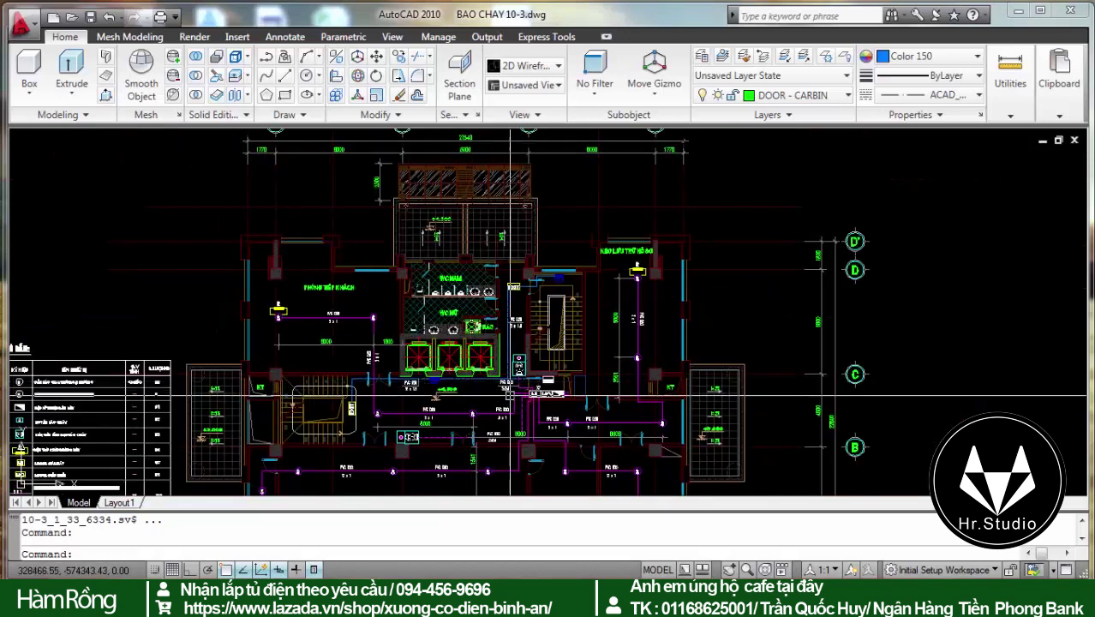
scroll(509, 395, "up", 2)
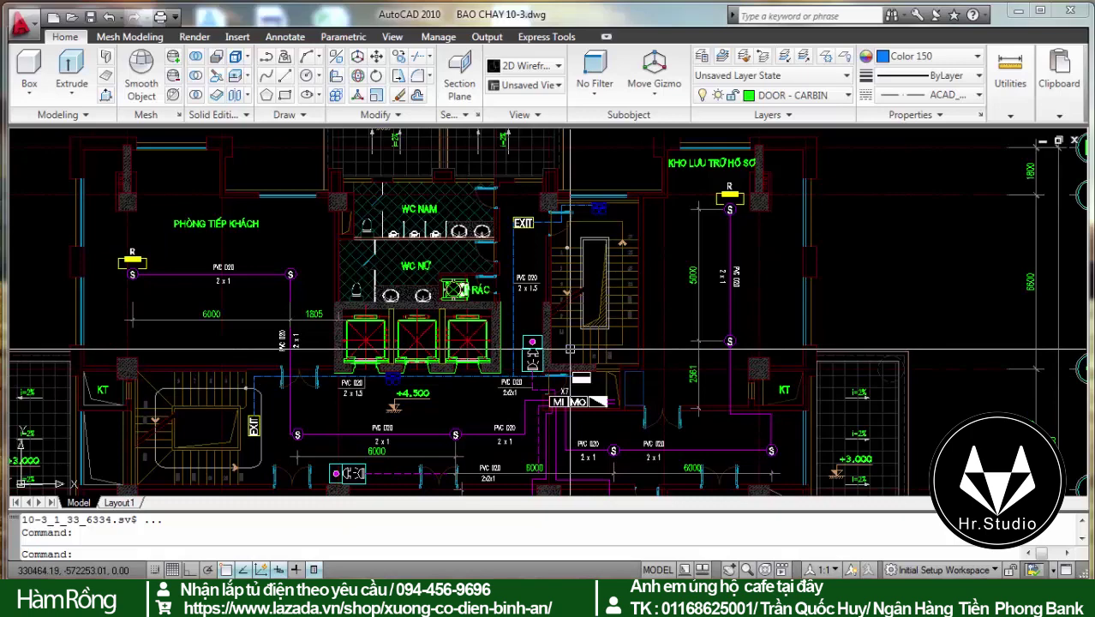
scroll(634, 251, "down", 5)
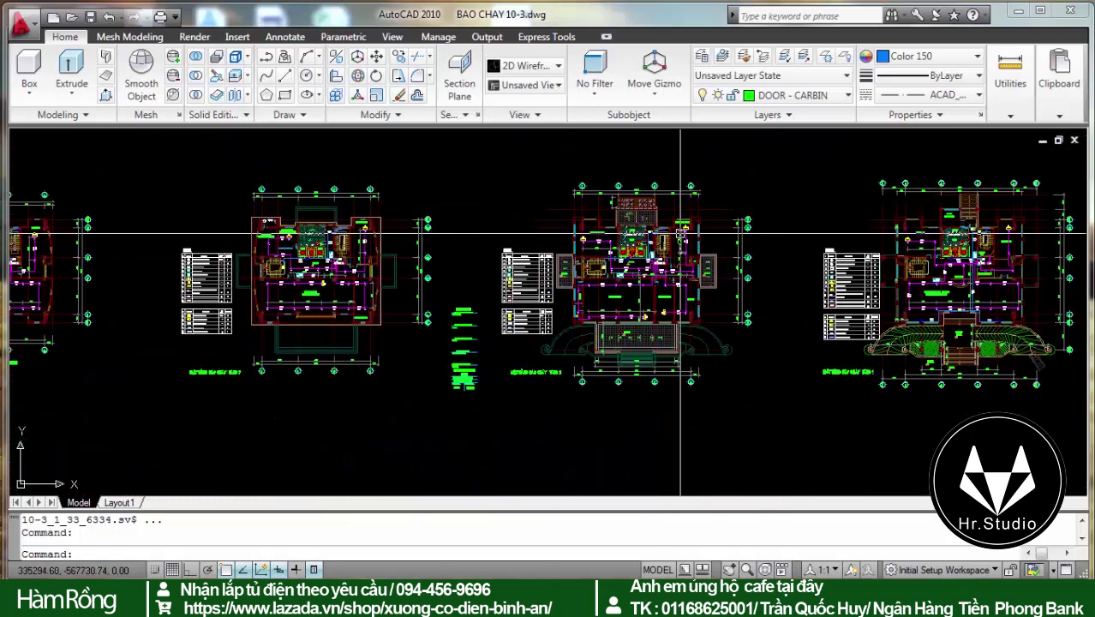
Zoom in on the stair core around WC NAM, EXIT, P. CHUẨN BỊ and the R/H detector pair
scroll(634, 251, "down", 3)
scroll(418, 294, "up", 2)
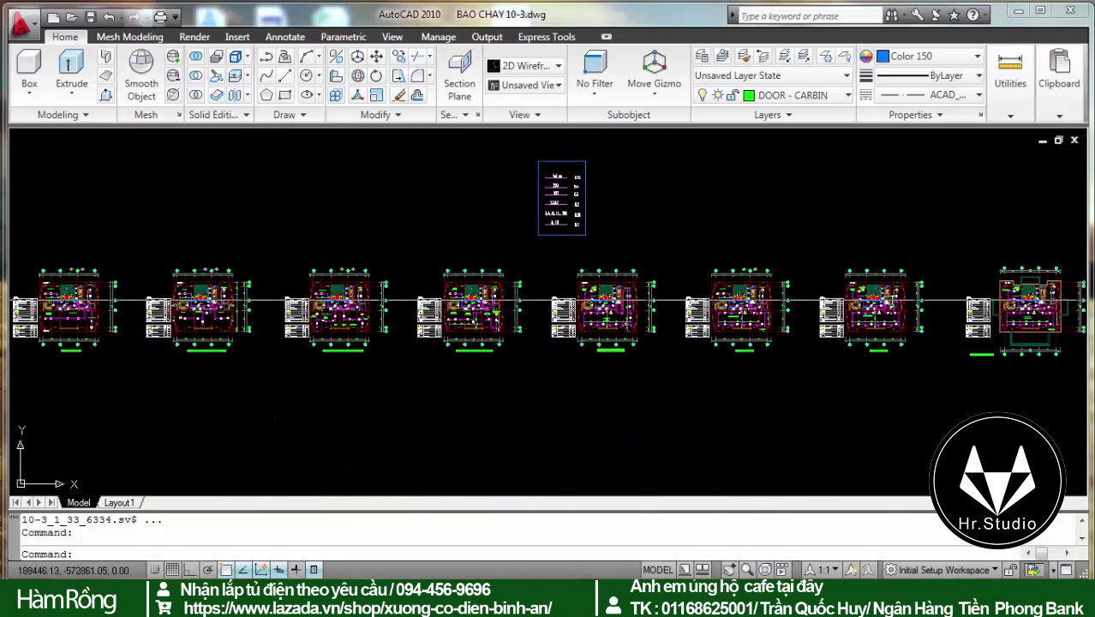
scroll(1022, 318, "down", 2)
scroll(703, 295, "up", 4)
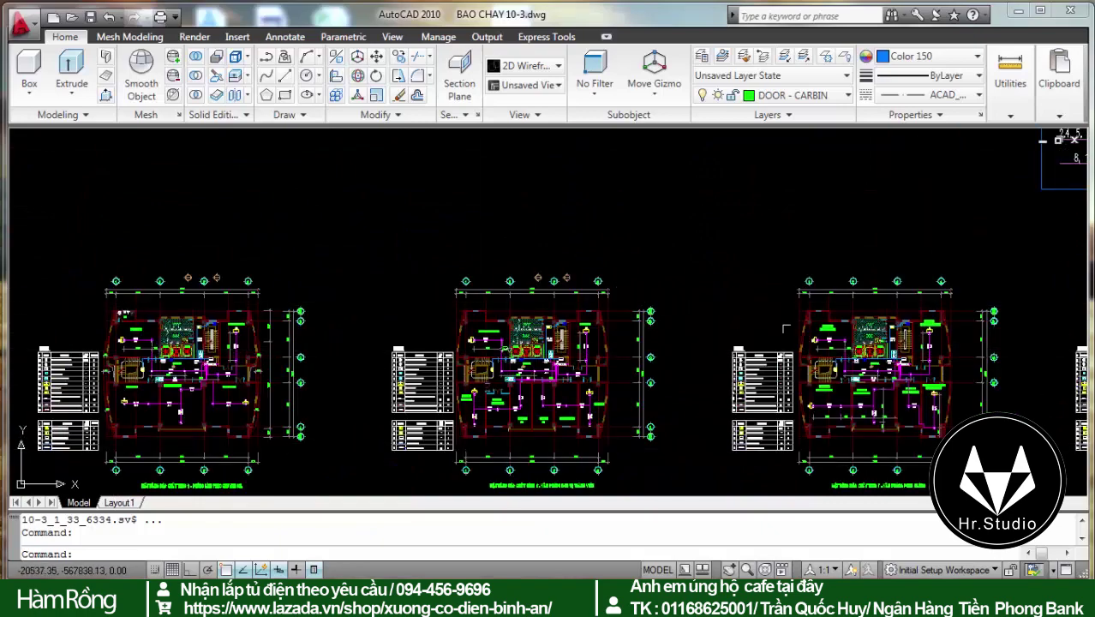
scroll(600, 291, "down", 3)
scroll(530, 322, "up", 2)
scroll(769, 255, "up", 2)
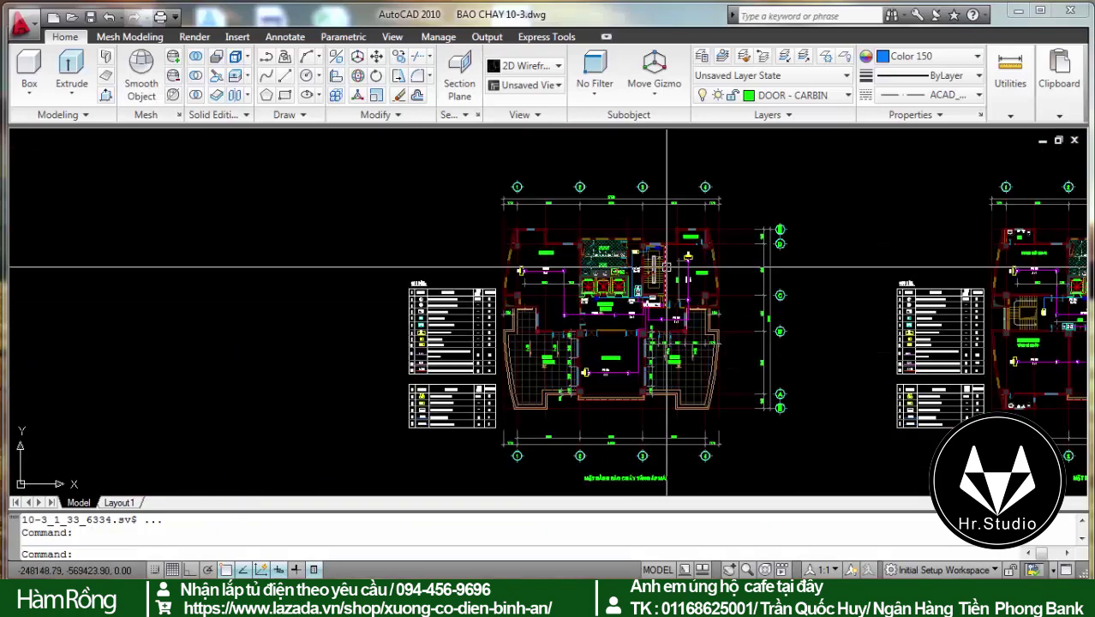
scroll(651, 257, "up", 2)
scroll(681, 299, "down", 4)
scroll(402, 373, "up", 8)
scroll(411, 372, "down", 4)
scroll(429, 371, "up", 6)
scroll(443, 371, "down", 5)
scroll(442, 371, "down", 3)
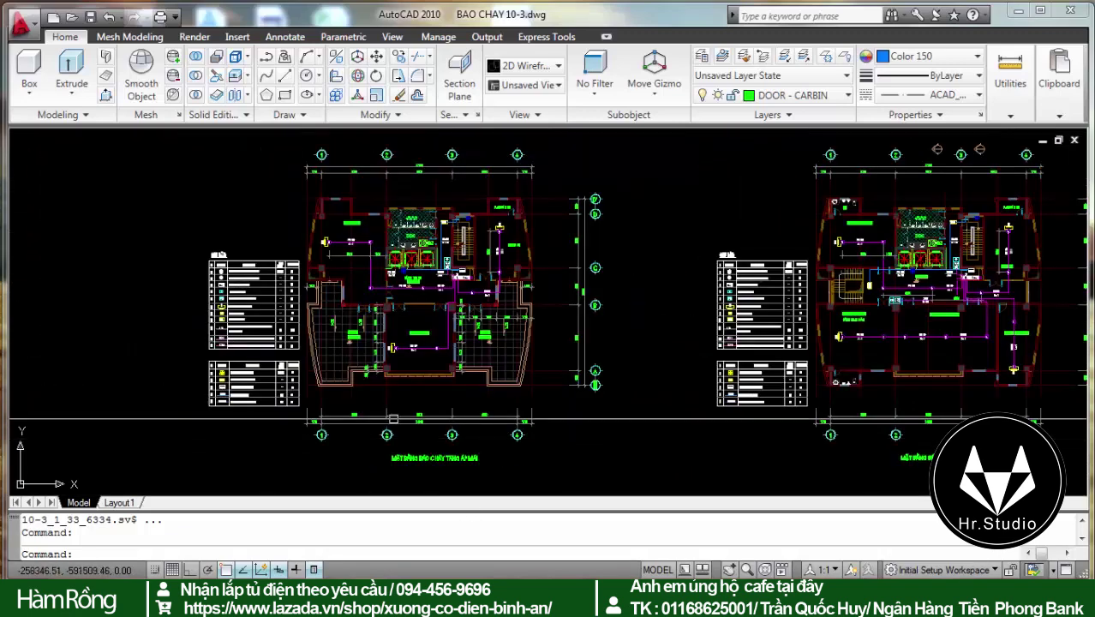
scroll(480, 257, "up", 3)
scroll(497, 253, "up", 3)
scroll(514, 196, "up", 1)
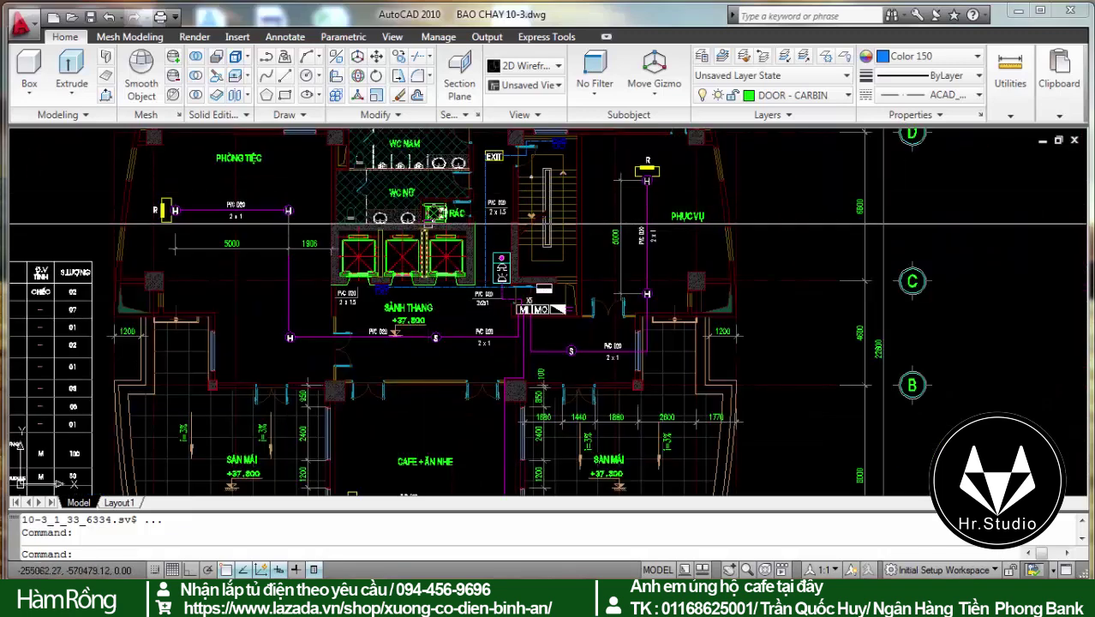
scroll(444, 216, "down", 3)
scroll(318, 247, "up", 4)
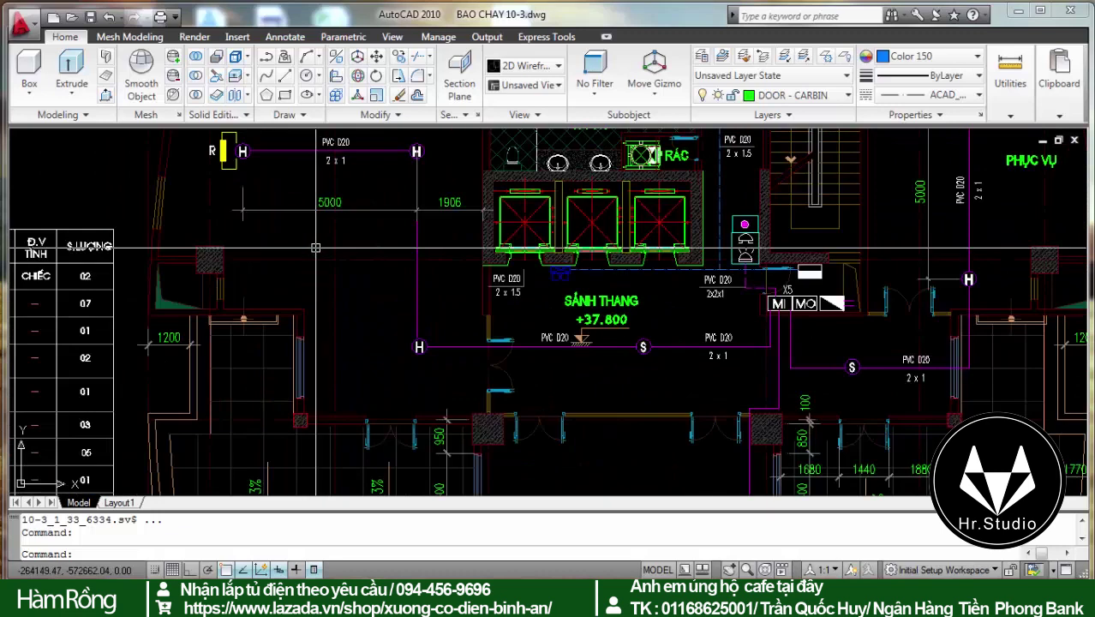
scroll(283, 313, "down", 3)
scroll(316, 265, "up", 3)
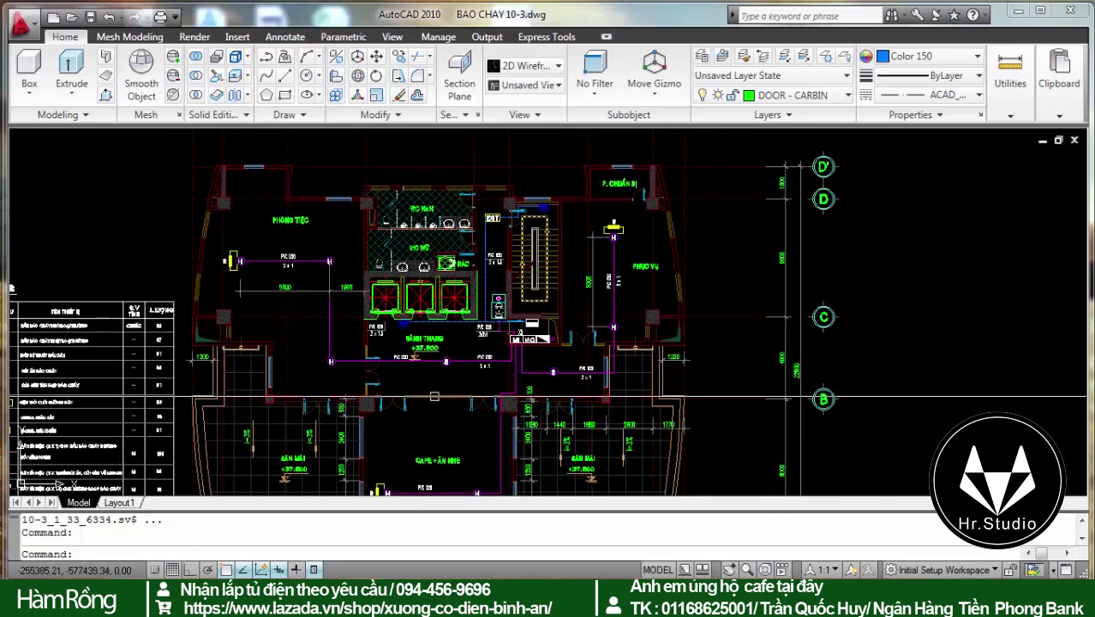
scroll(321, 394, "up", 2)
scroll(315, 385, "up", 2)
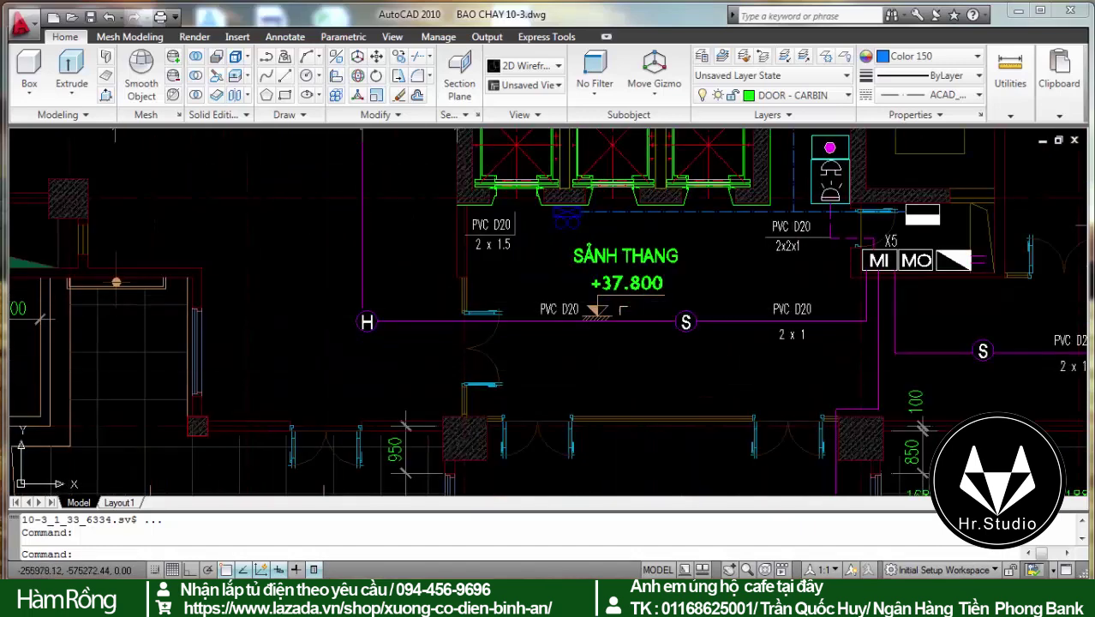
scroll(625, 309, "down", 4)
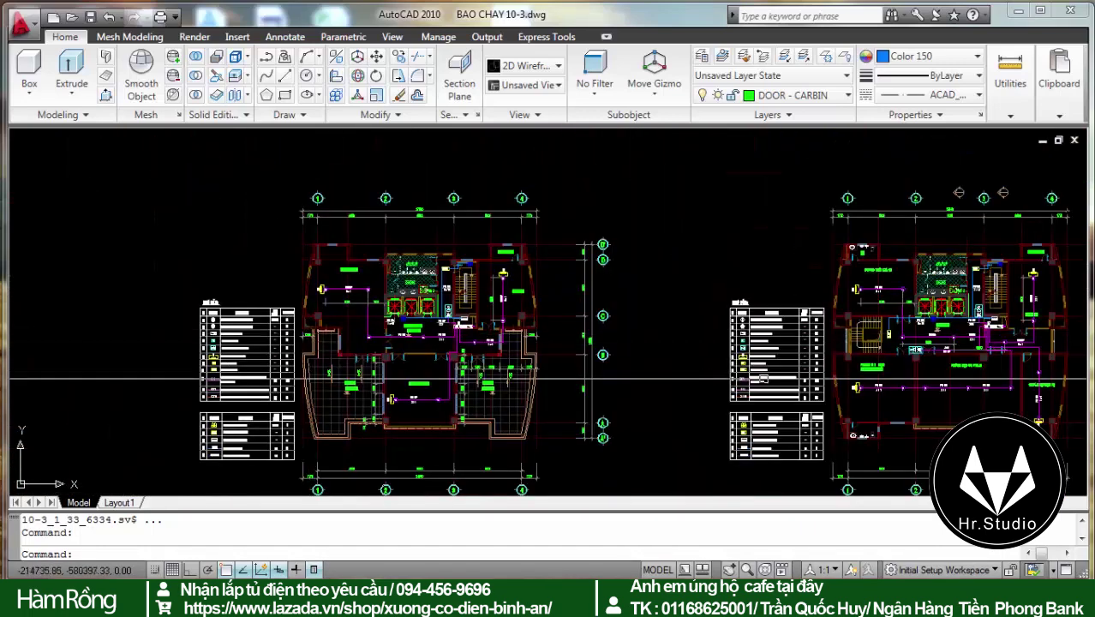
scroll(955, 330, "up", 4)
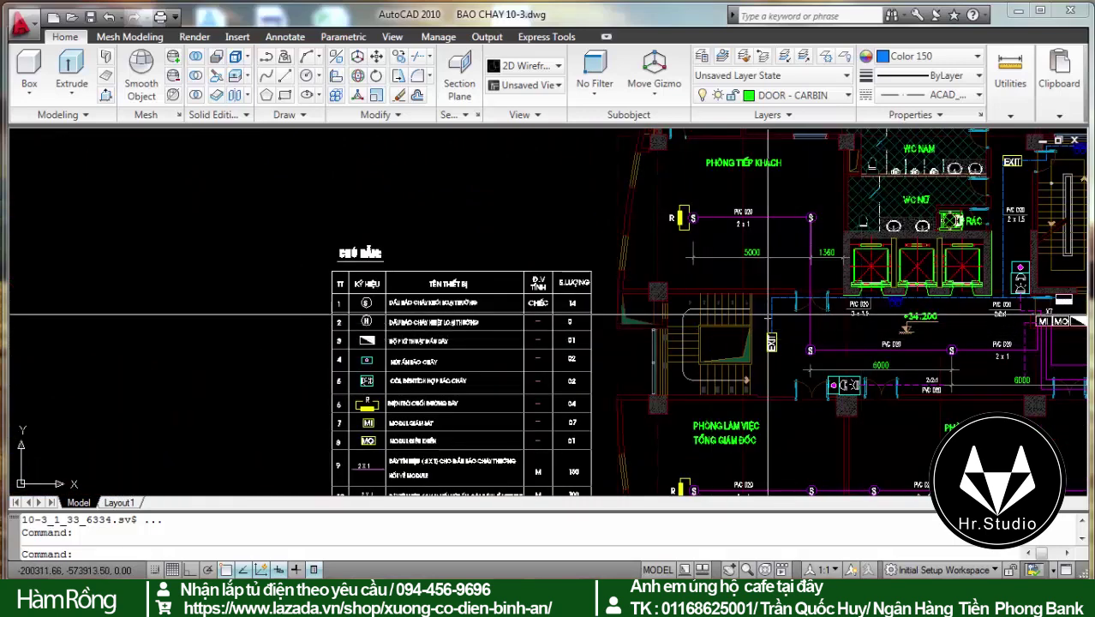
scroll(779, 315, "down", 3)
scroll(412, 244, "up", 4)
scroll(429, 211, "up", 1)
scroll(429, 210, "down", 1)
scroll(429, 240, "down", 2)
scroll(430, 325, "down", 2)
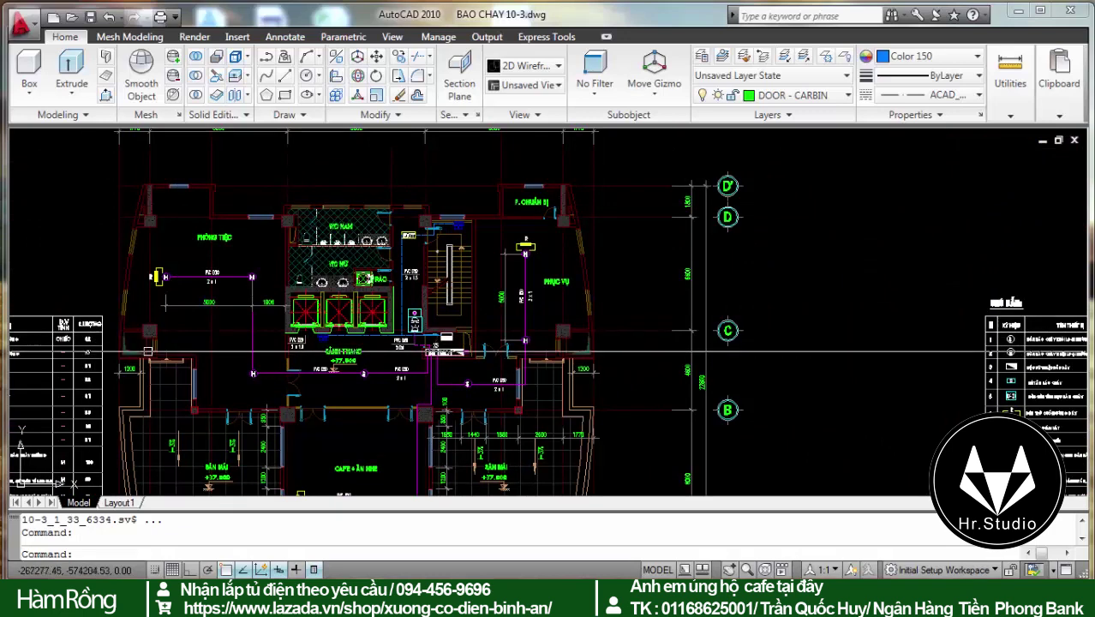
scroll(257, 214, "down", 2)
scroll(294, 231, "up", 2)
scroll(294, 231, "up", 1)
scroll(294, 232, "up", 1)
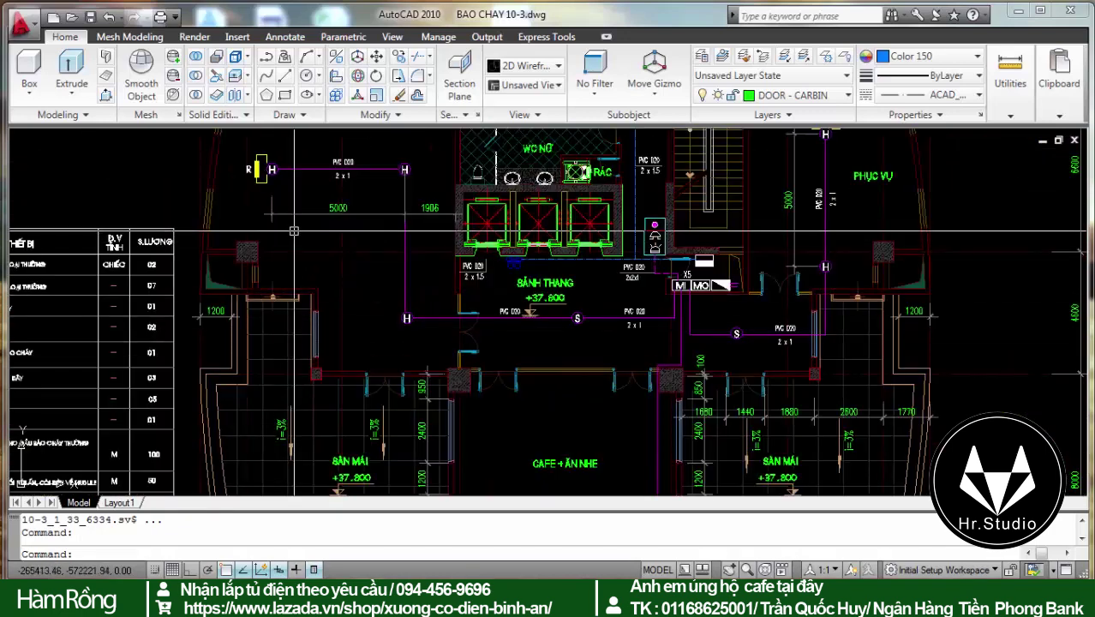
scroll(293, 232, "down", 2)
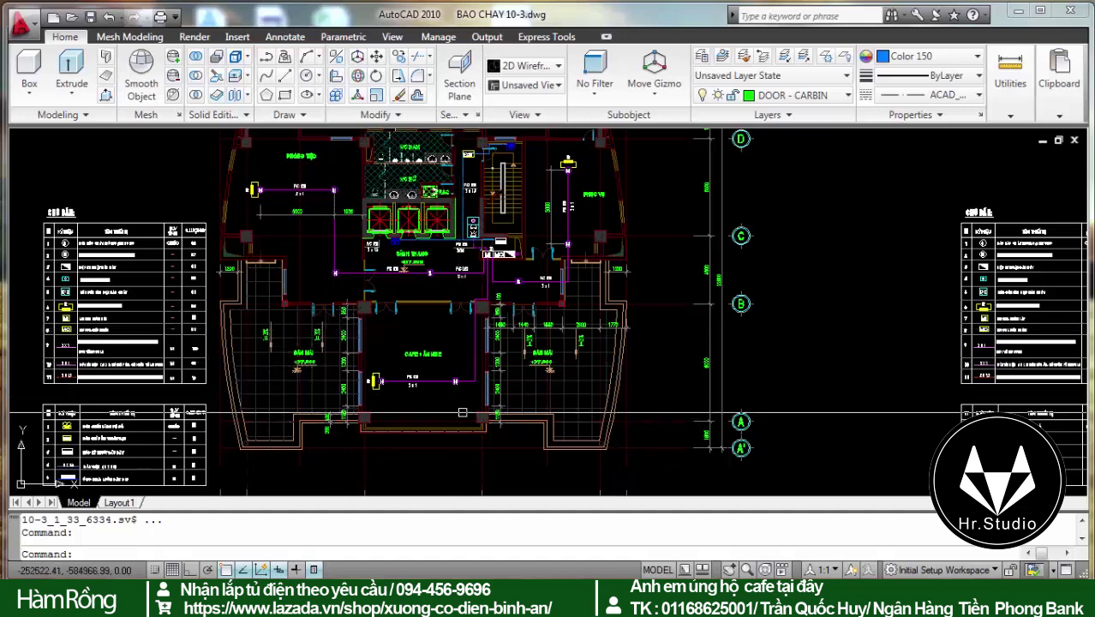
scroll(459, 414, "down", 1)
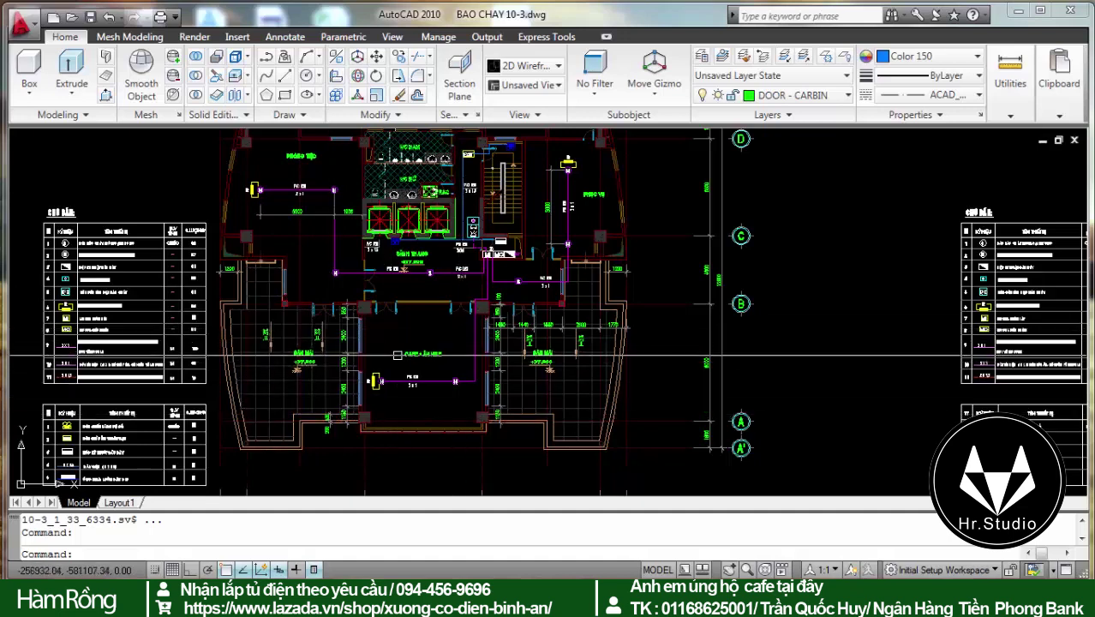
scroll(443, 367, "down", 2)
scroll(510, 274, "up", 5)
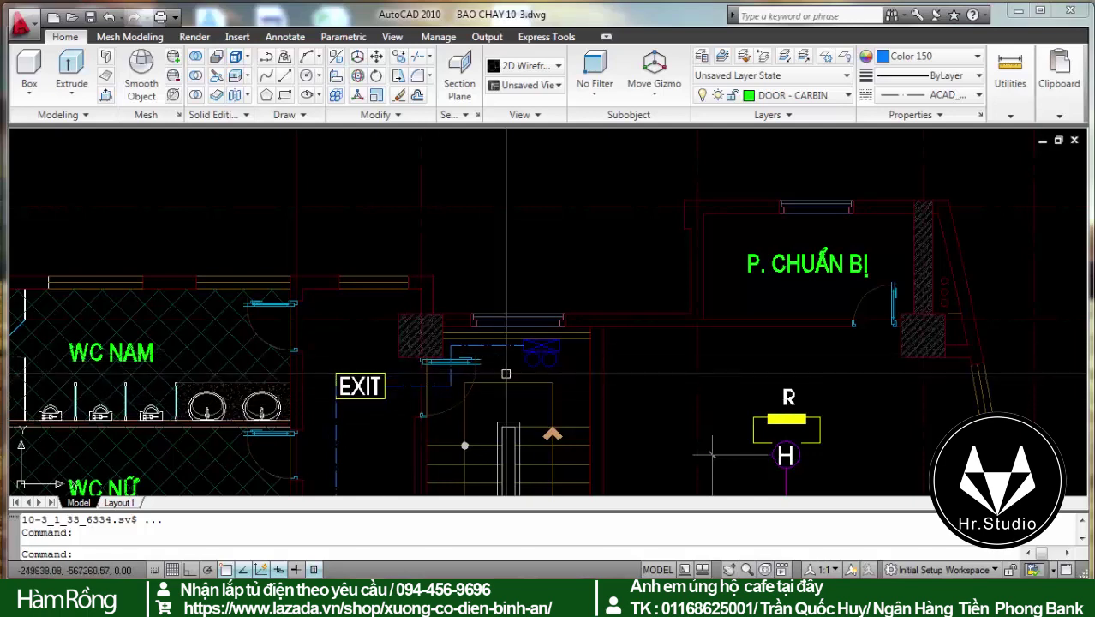
scroll(460, 347, "down", 2)
Zoom in and out around the lobby area of the fire-alarm floor plan
scroll(581, 220, "down", 3)
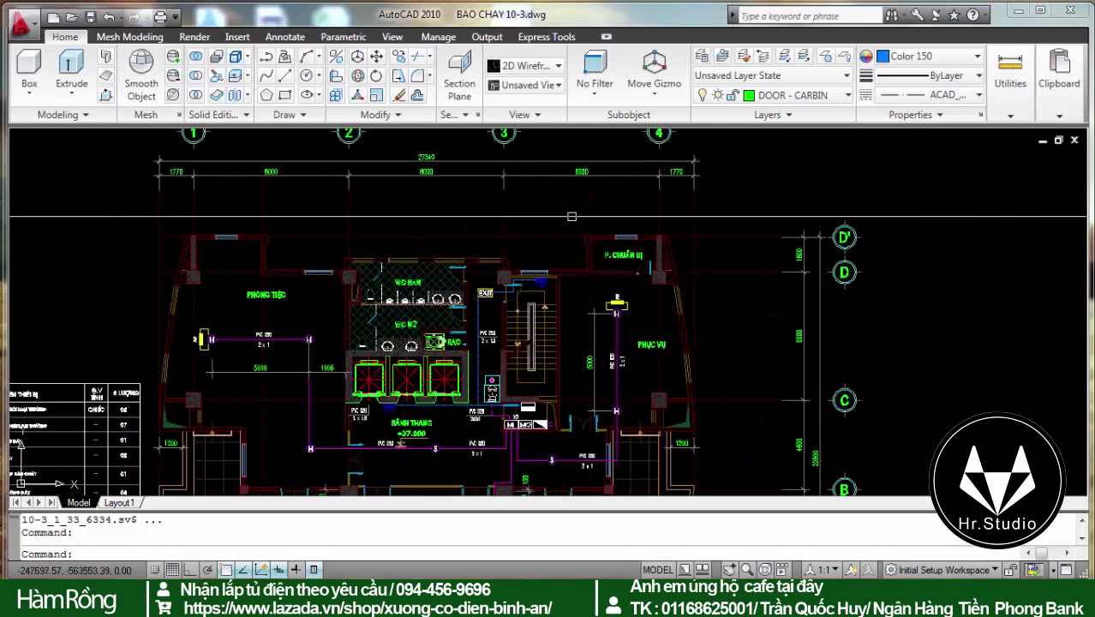
scroll(489, 291, "up", 2)
scroll(257, 308, "up", 1)
scroll(184, 319, "up", 2)
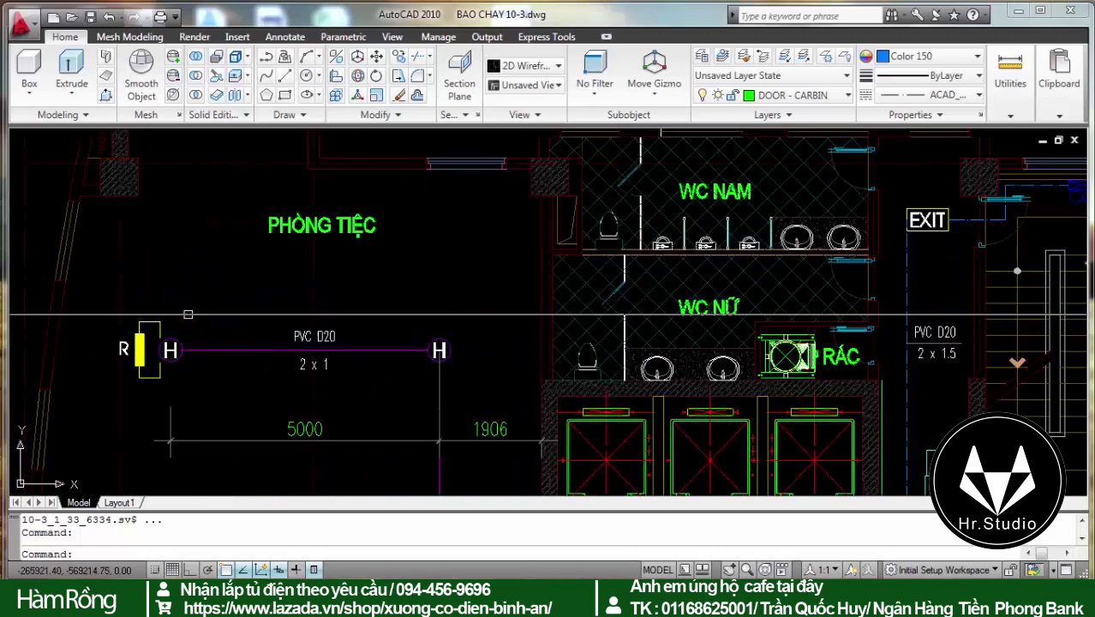
scroll(184, 319, "down", 2)
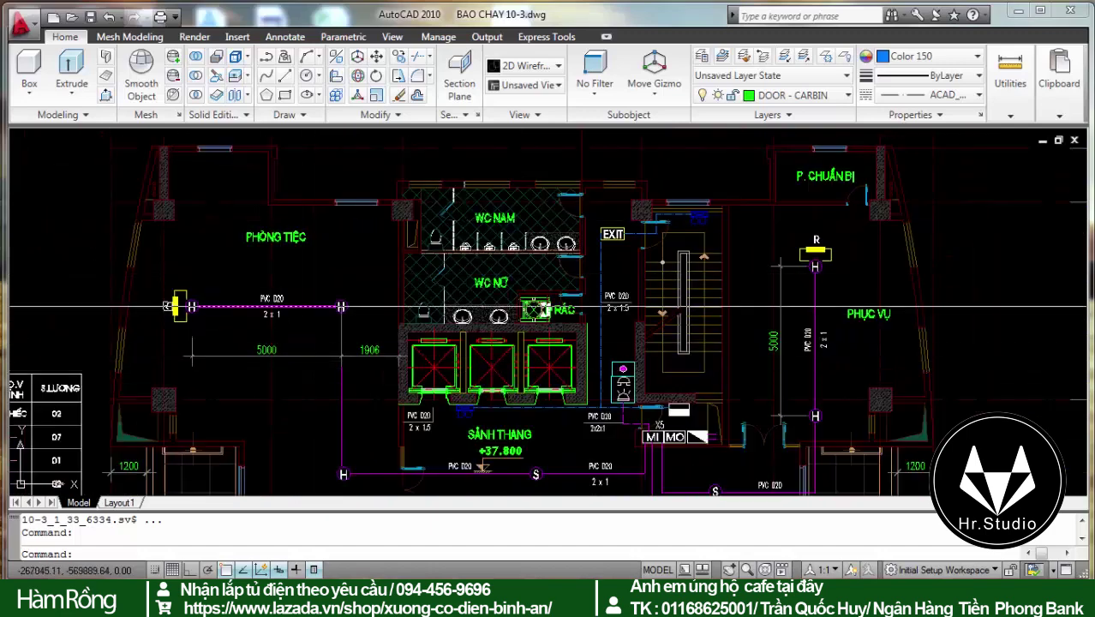
scroll(192, 305, "down", 3)
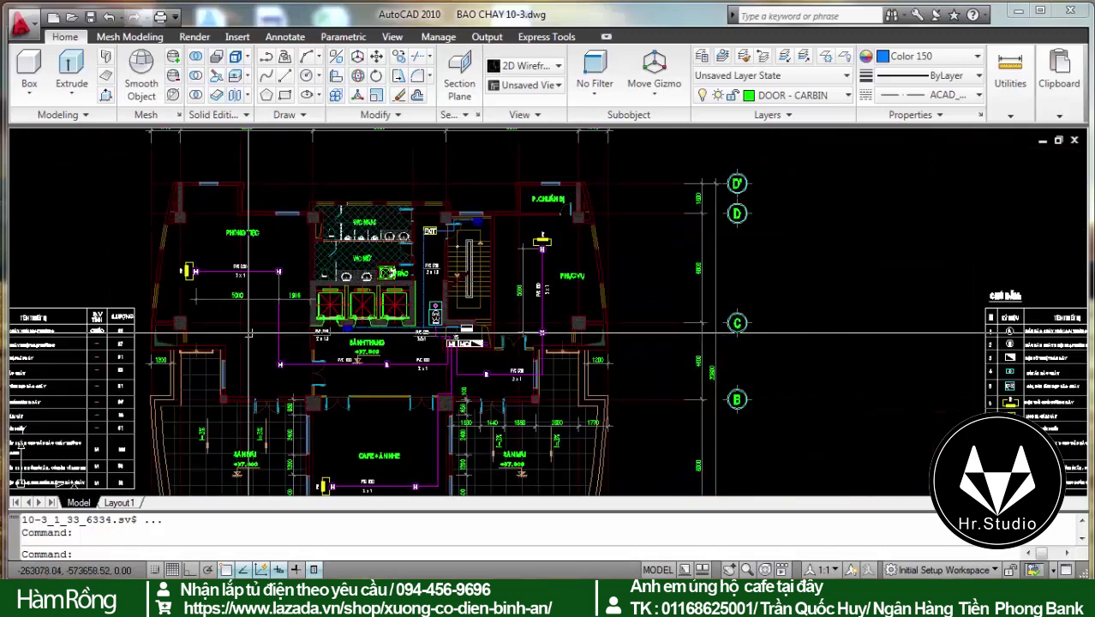
scroll(197, 317, "up", 4)
scroll(202, 323, "down", 2)
scroll(407, 372, "up", 4)
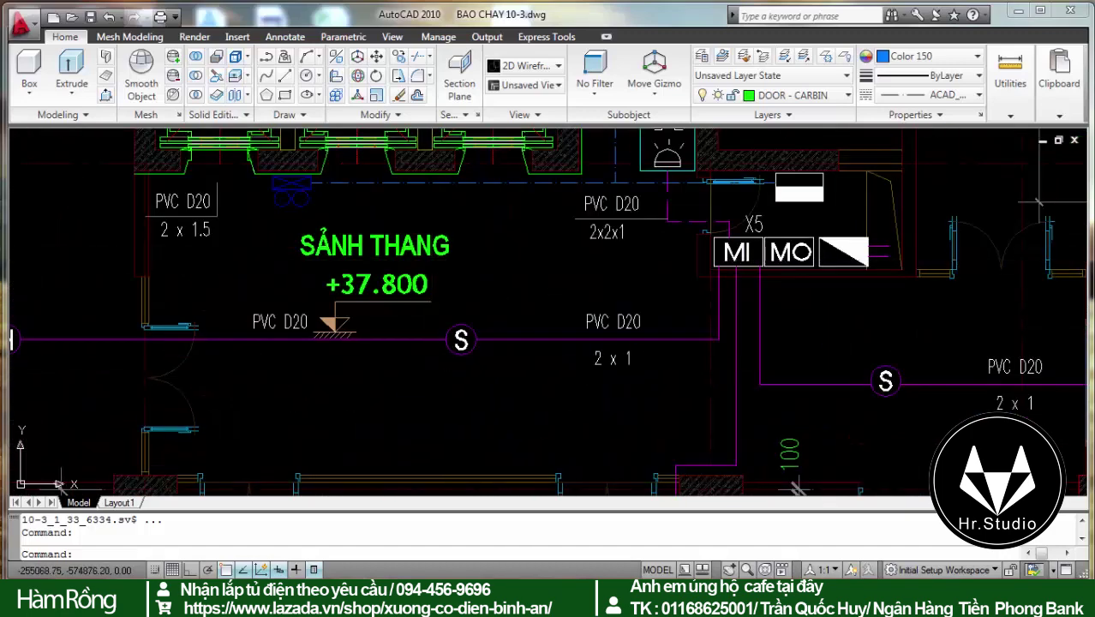
scroll(337, 401, "down", 2)
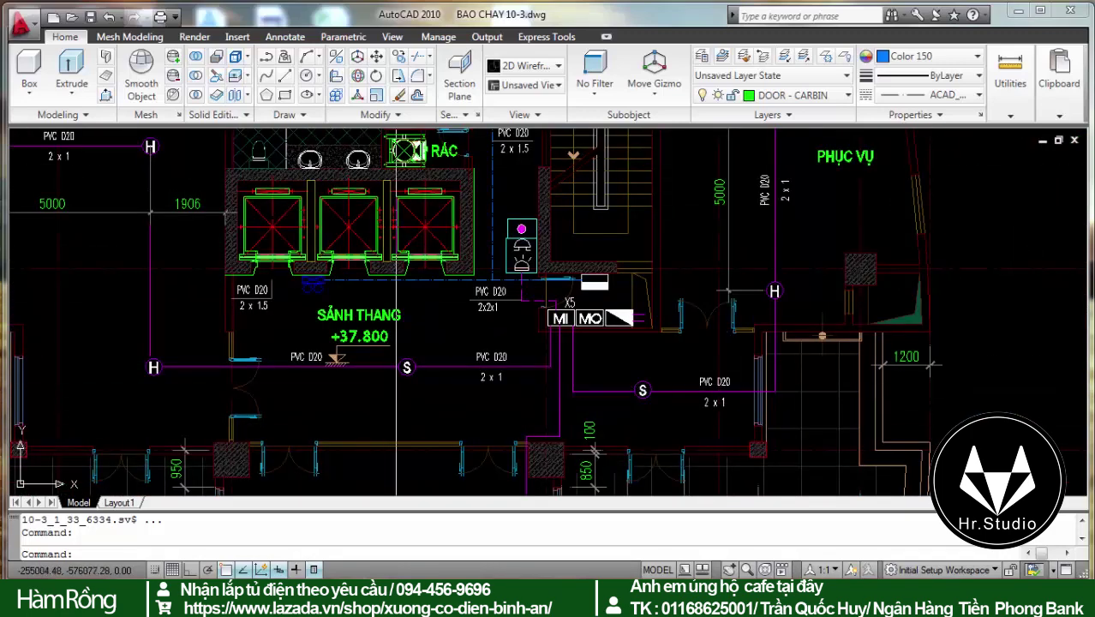
scroll(403, 394, "down", 2)
scroll(437, 420, "down", 2)
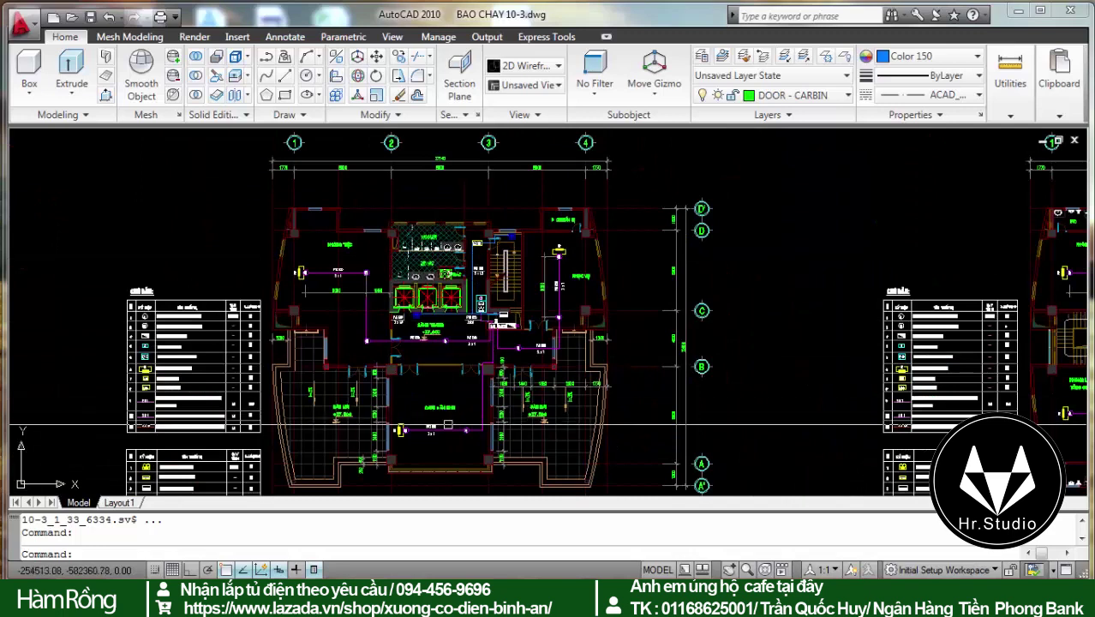
scroll(447, 423, "up", 5)
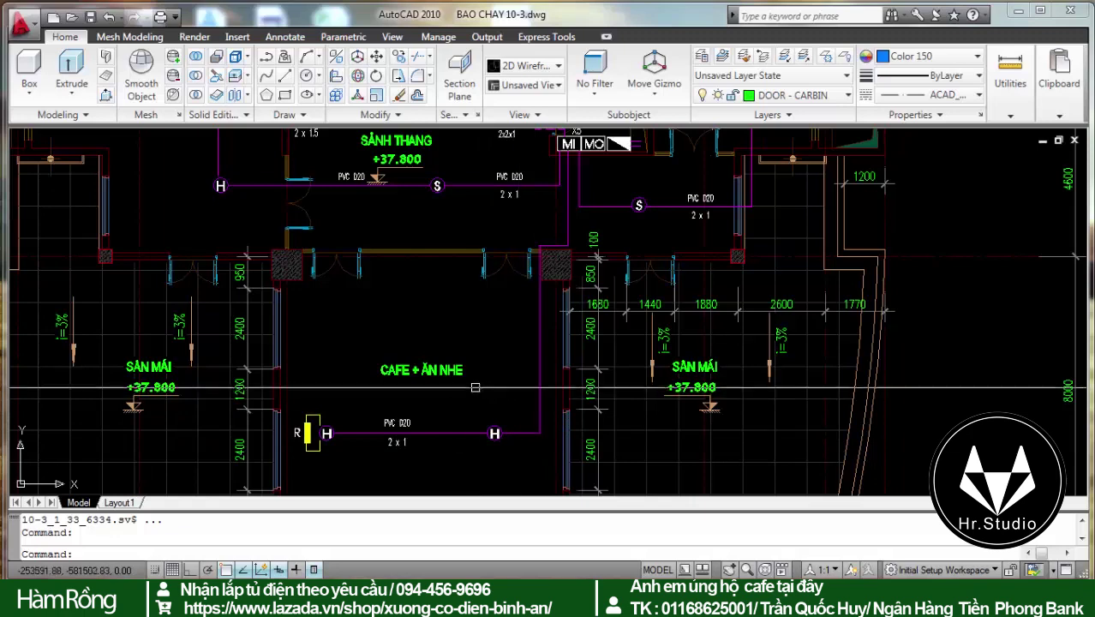
Inspect the cafe and stair areas, then zoom out to both floor plans and legends
scroll(775, 329, "down", 3)
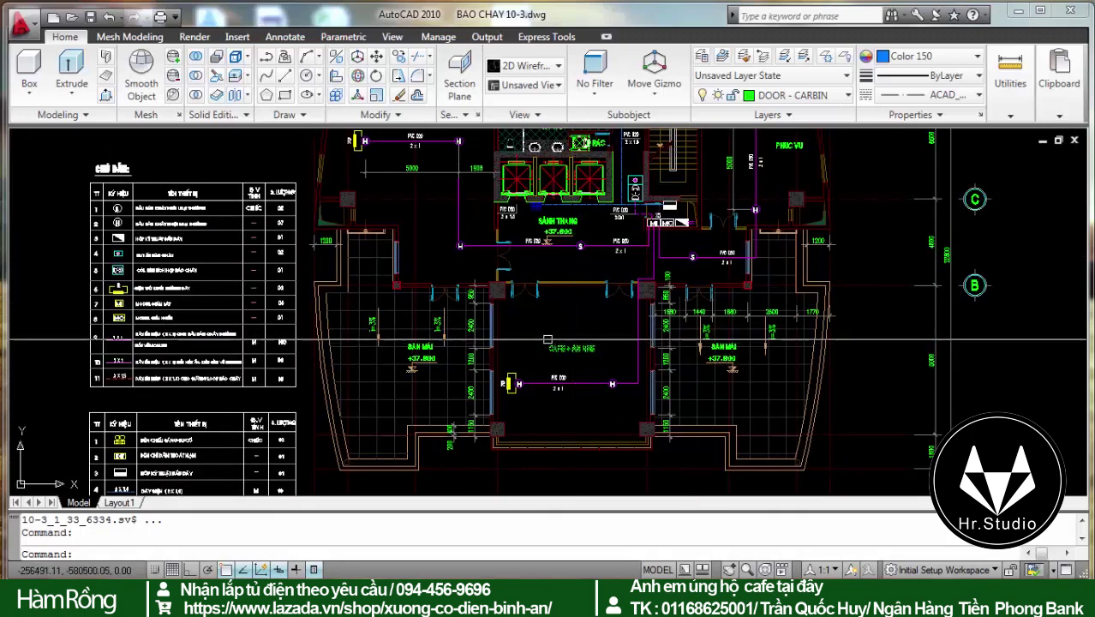
scroll(591, 368, "up", 2)
scroll(531, 401, "up", 3)
scroll(401, 481, "down", 3)
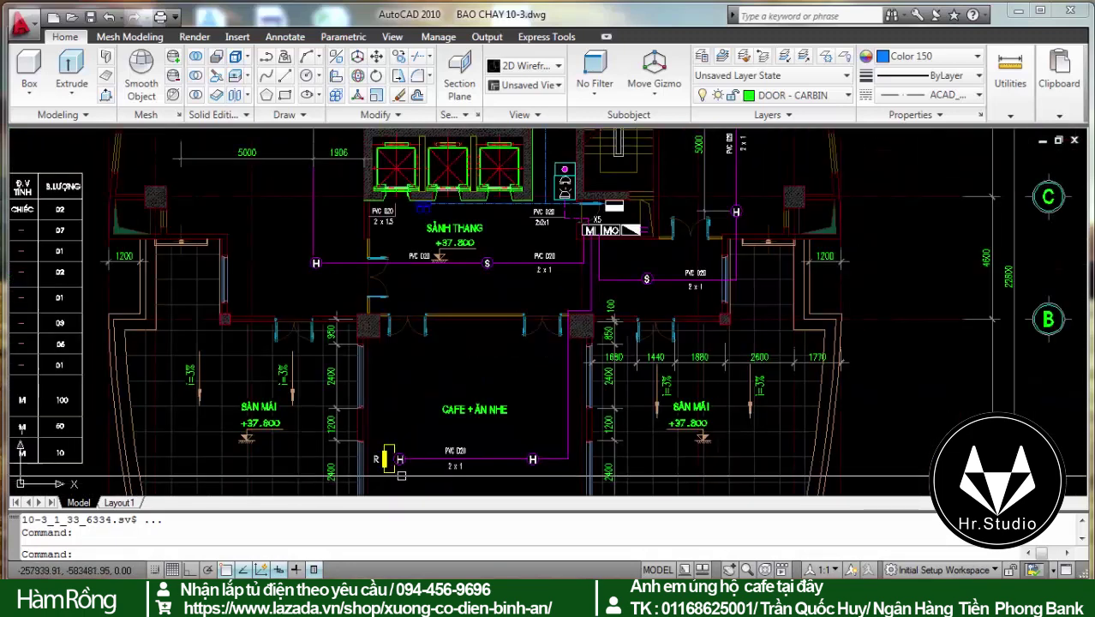
scroll(319, 273, "down", 4)
scroll(409, 188, "up", 4)
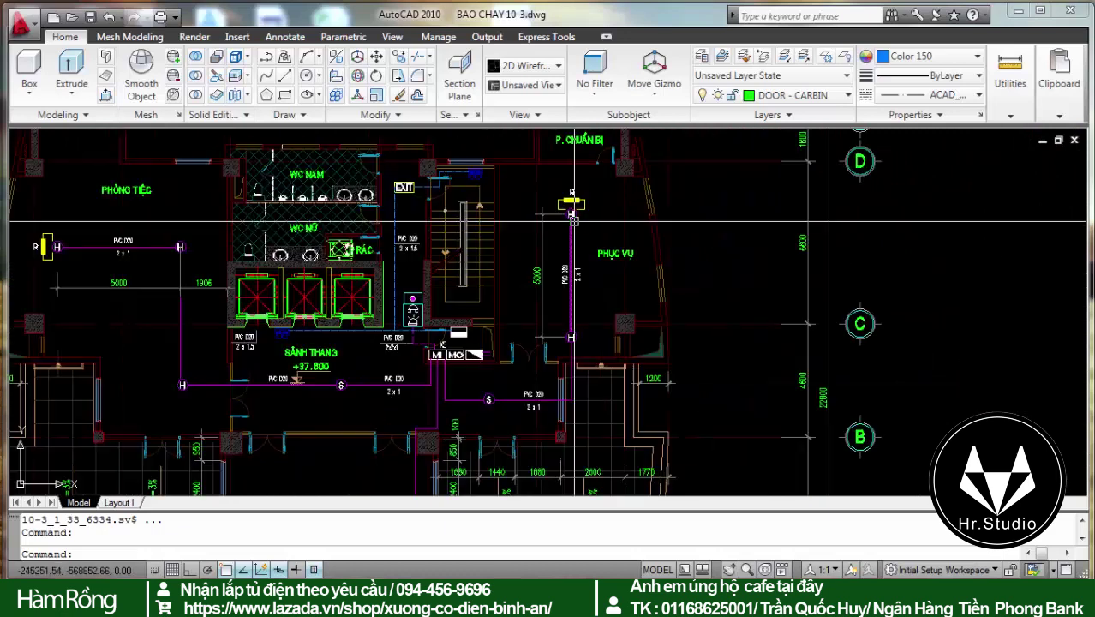
scroll(588, 221, "up", 5)
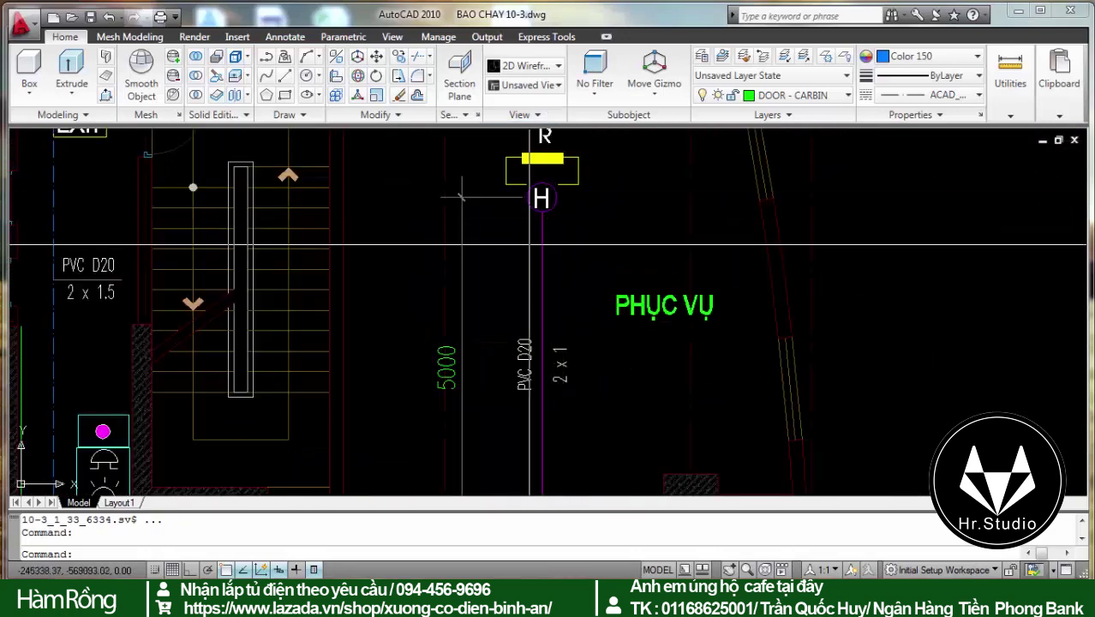
scroll(514, 245, "down", 3)
scroll(556, 234, "up", 1)
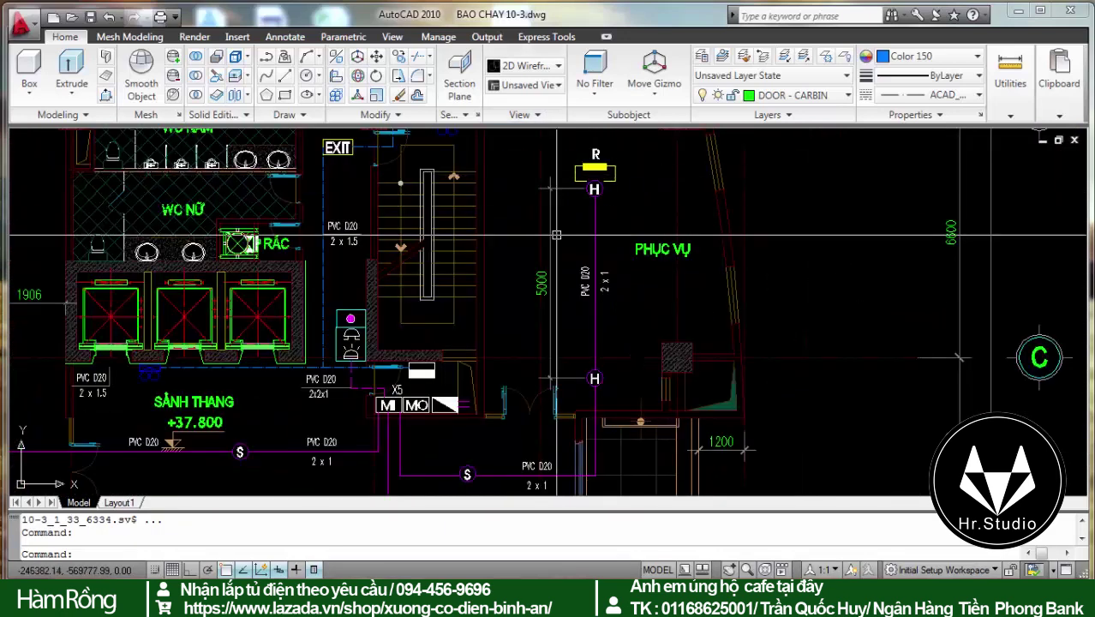
scroll(556, 234, "down", 2)
scroll(777, 343, "up", 4)
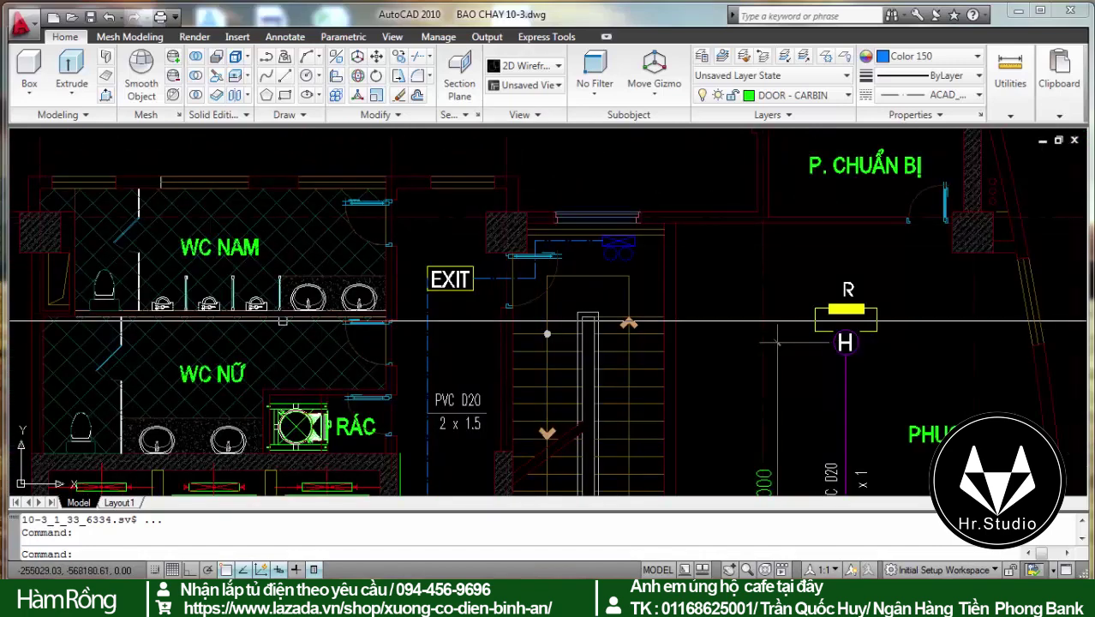
scroll(343, 217, "down", 2)
scroll(394, 261, "down", 2)
scroll(423, 362, "up", 2)
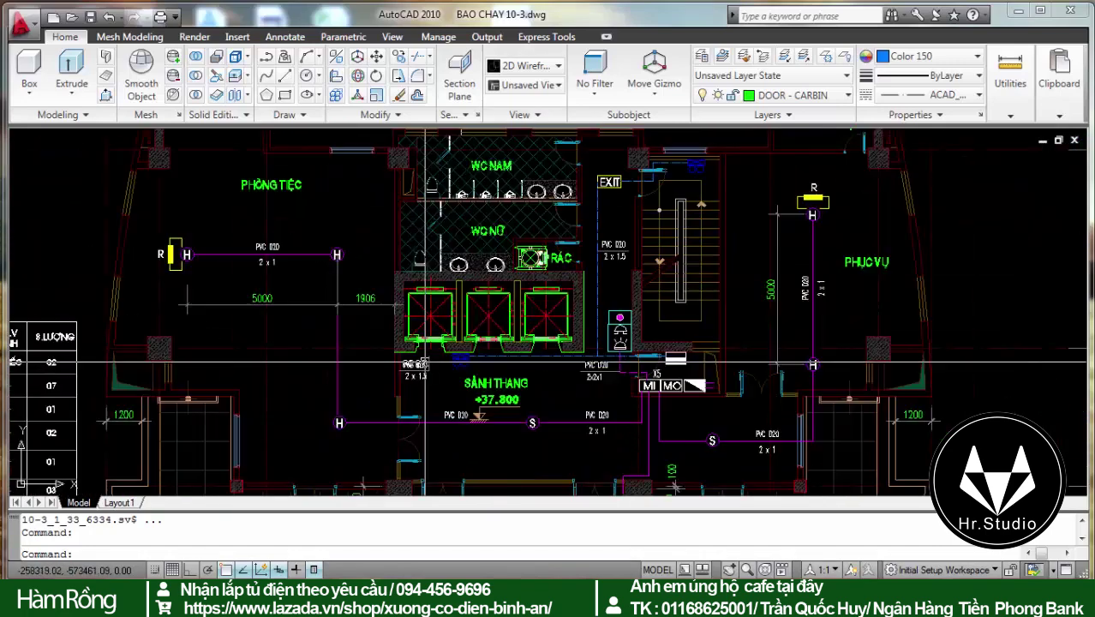
scroll(524, 236, "down", 2)
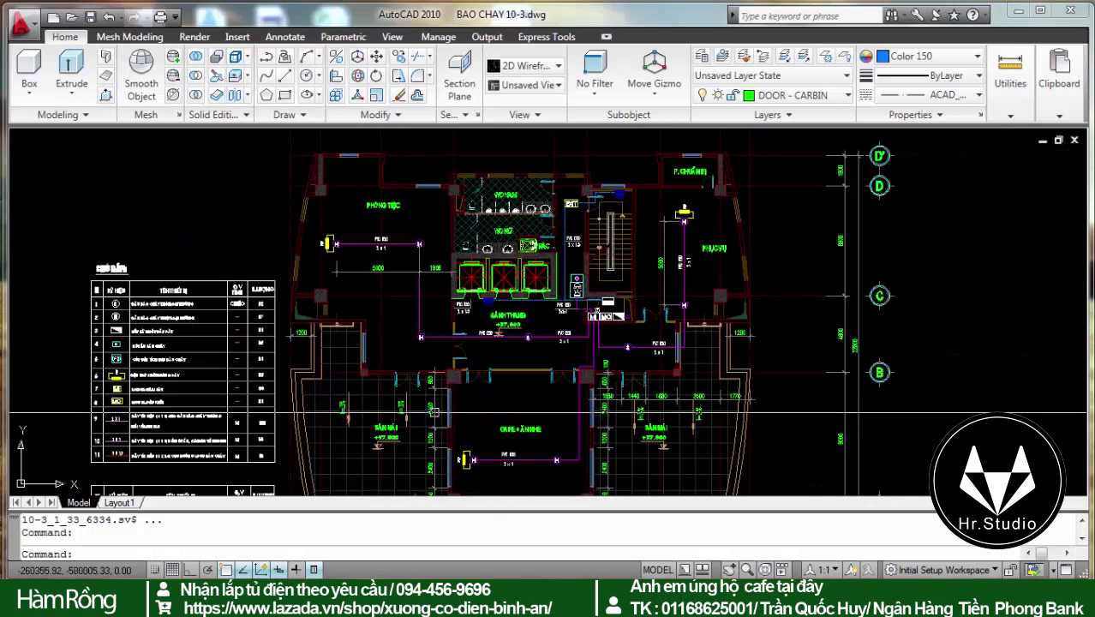
scroll(468, 298, "down", 2)
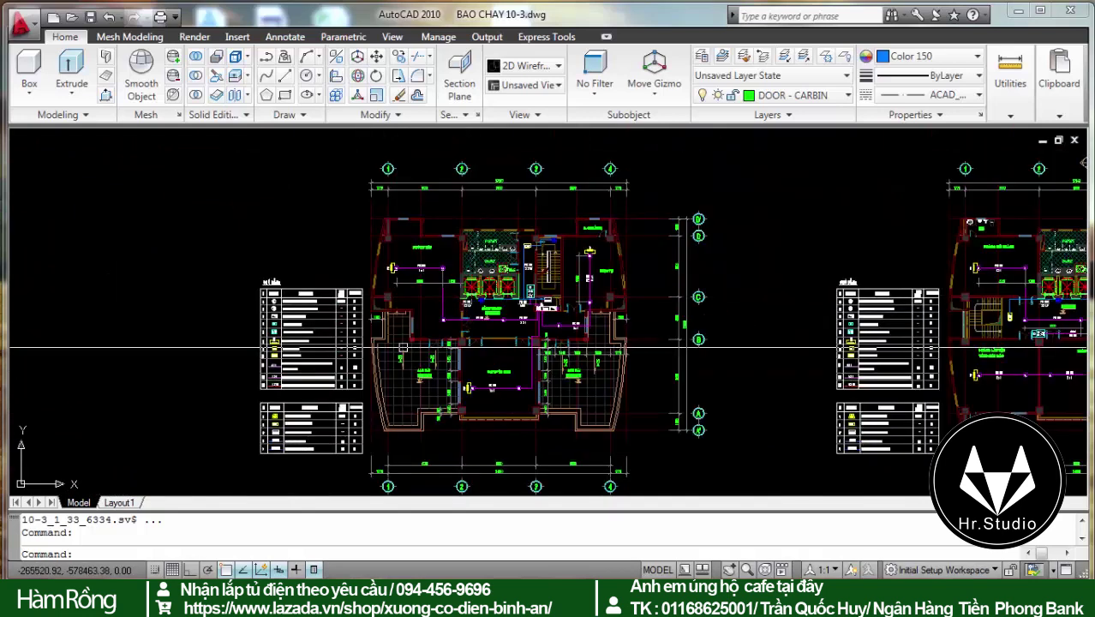
scroll(563, 242, "up", 5)
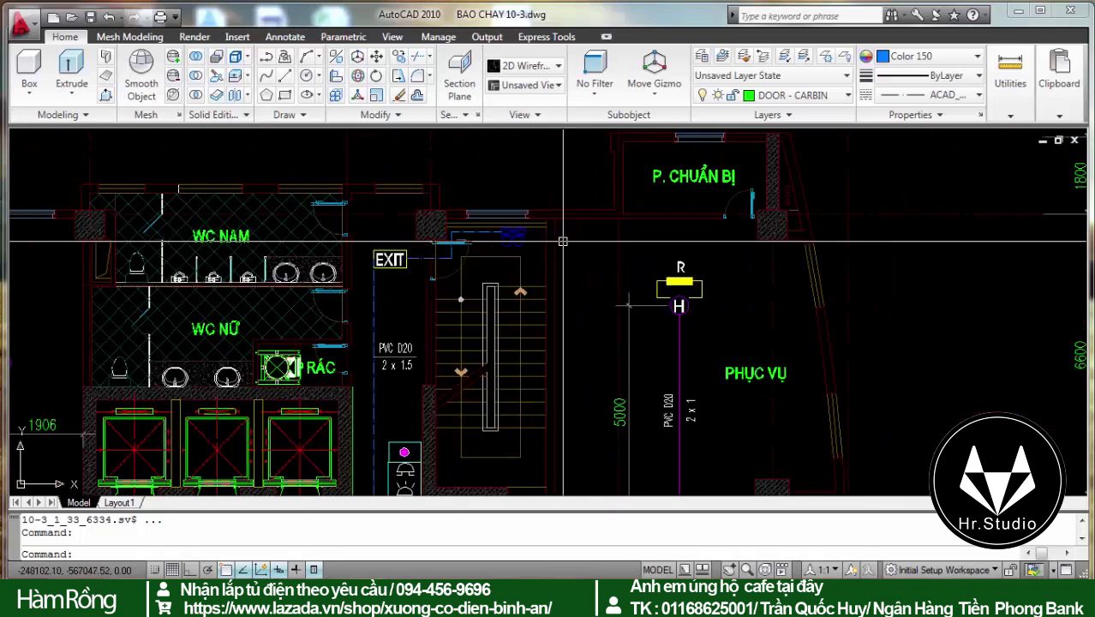
scroll(445, 315, "down", 3)
scroll(446, 315, "down", 2)
scroll(446, 315, "up", 2)
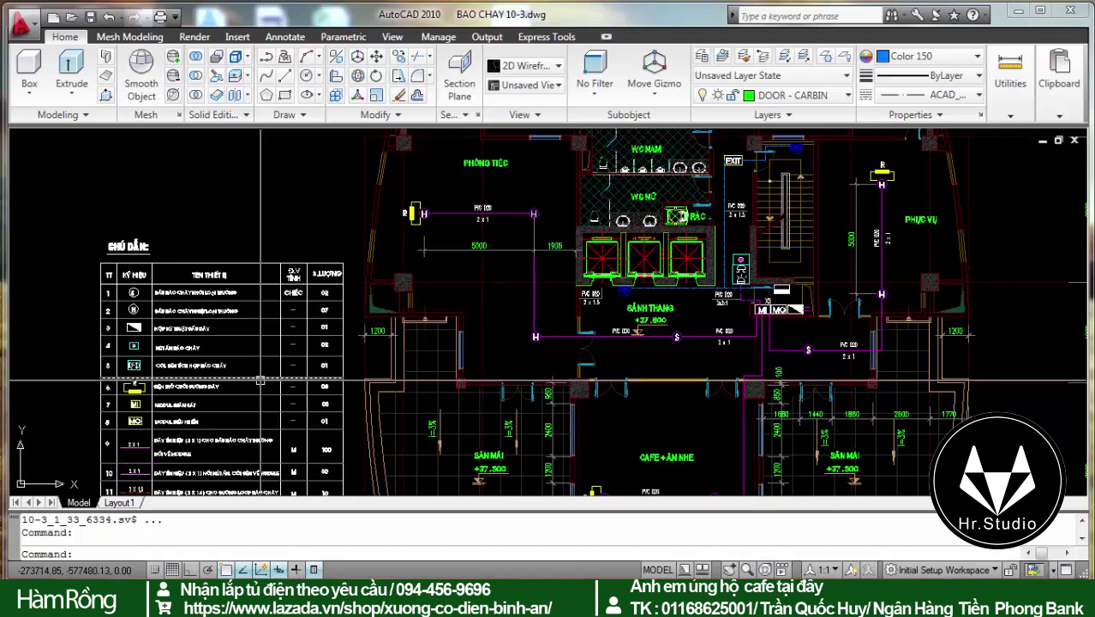
scroll(336, 334, "down", 5)
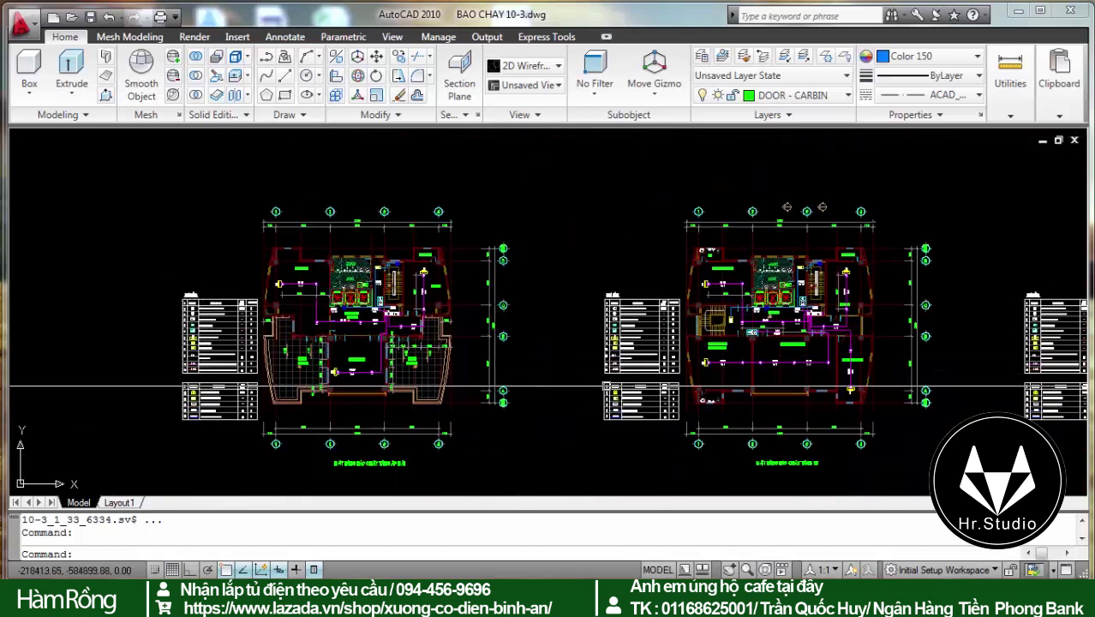